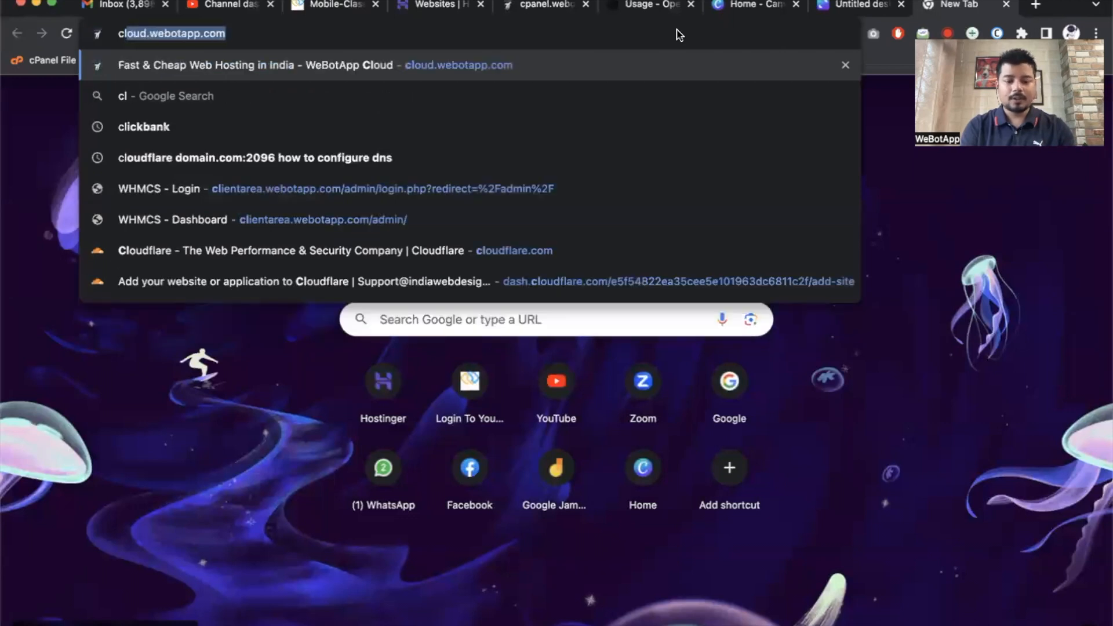
Load cloudflare.com, then write 'CDN' in a box under the Cloudflare heading on the whiteboard.
type("oud")
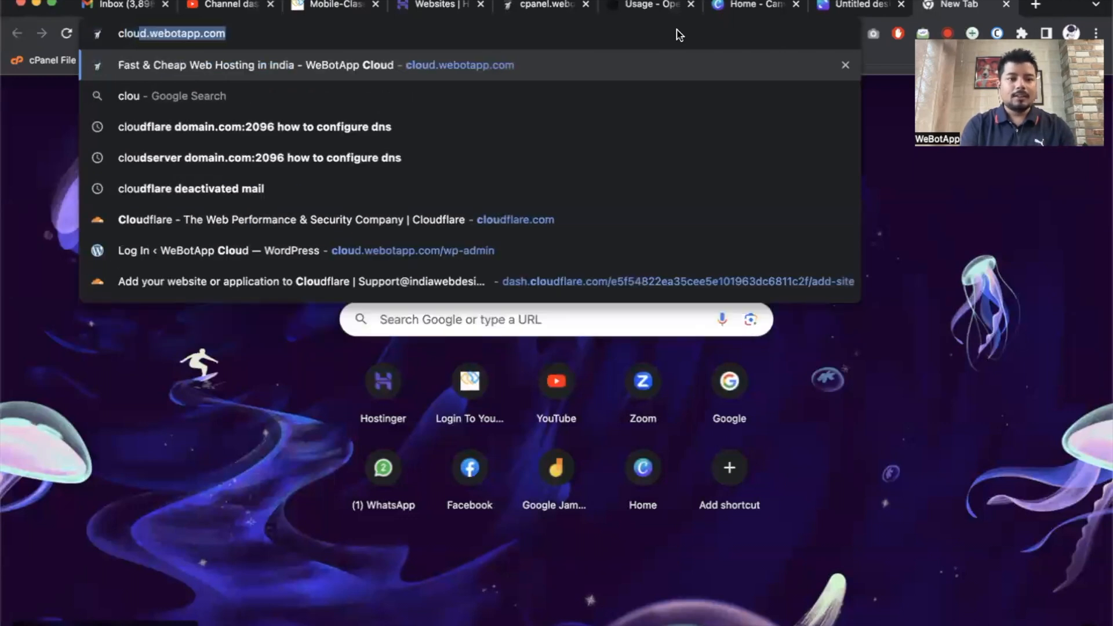
type("fl")
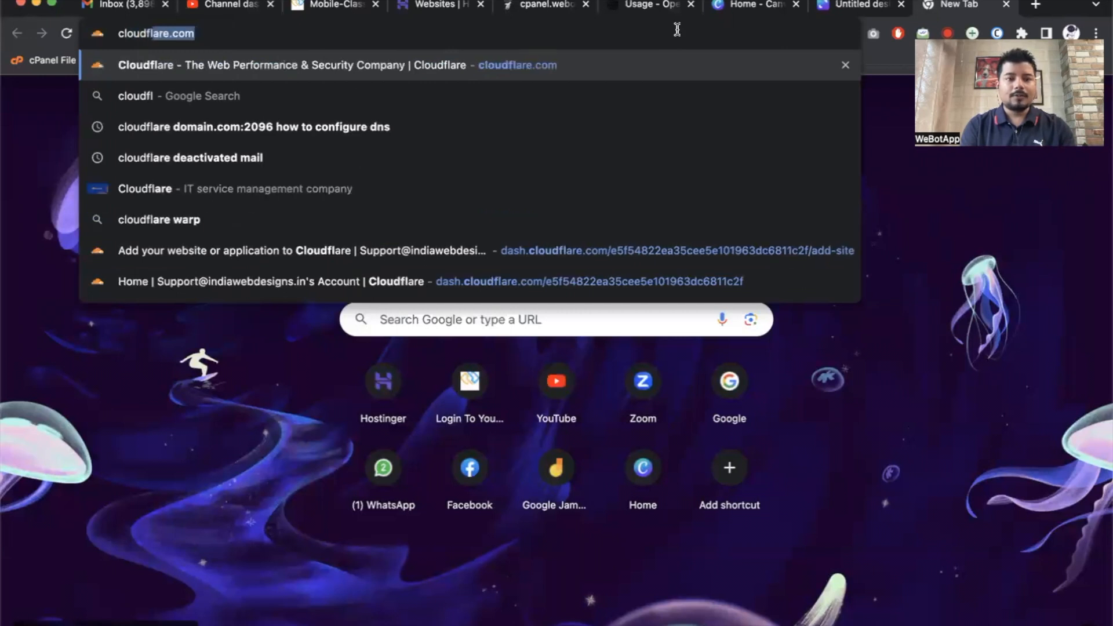
key("Return")
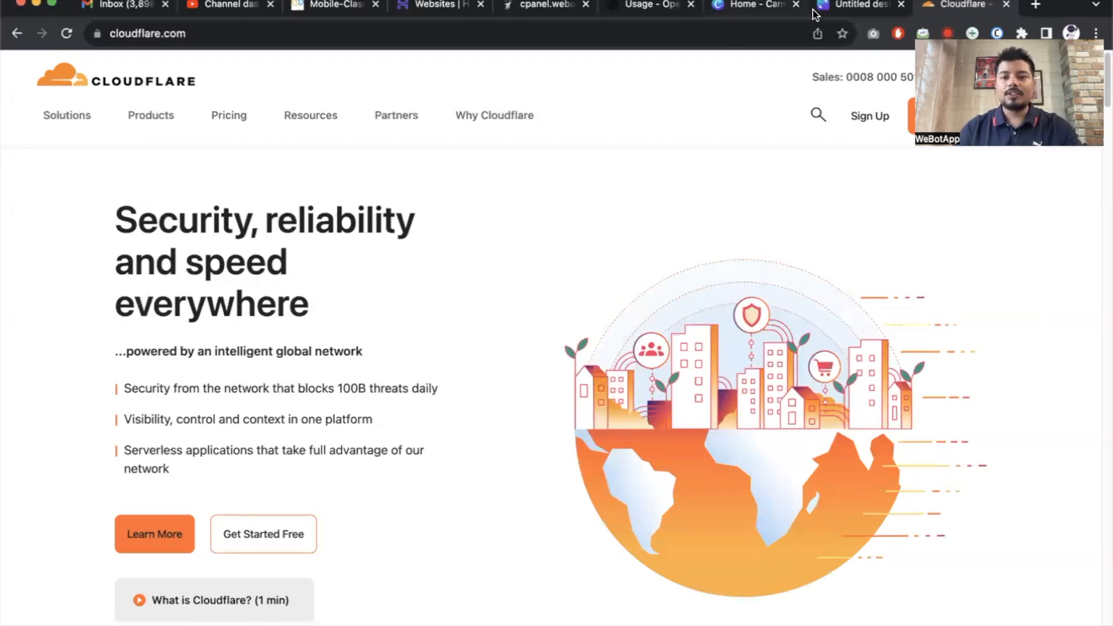
left_click(836, 6)
left_click_drag(677, 278, 685, 299)
mouse_move(685, 277)
left_mouse_down()
mouse_move(686, 299)
mouse_move(723, 275)
left_mouse_up()
mouse_move(633, 313)
left_mouse_down()
mouse_move(698, 252)
mouse_move(654, 307)
left_mouse_up()
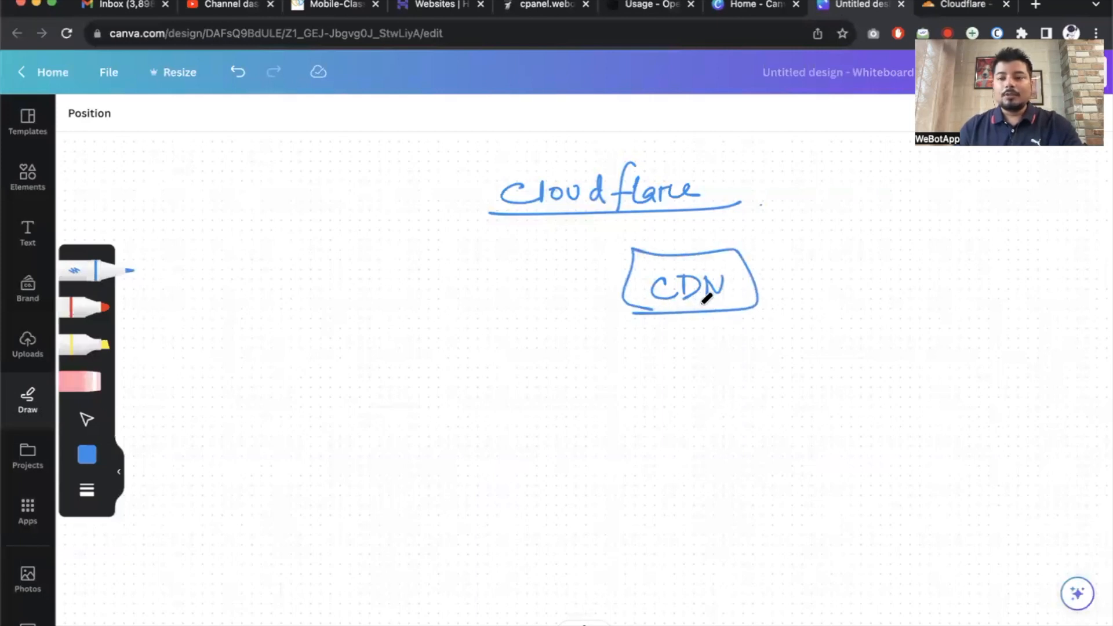
Write '→ speed', '→ Protect it from hackers' and 'free version' under CDN, grouped by a curly brace.
mouse_move(638, 331)
left_mouse_down()
mouse_move(634, 350)
mouse_move(649, 375)
left_mouse_up()
mouse_move(693, 340)
left_mouse_down()
mouse_move(683, 355)
mouse_move(753, 350)
mouse_move(774, 368)
left_mouse_up()
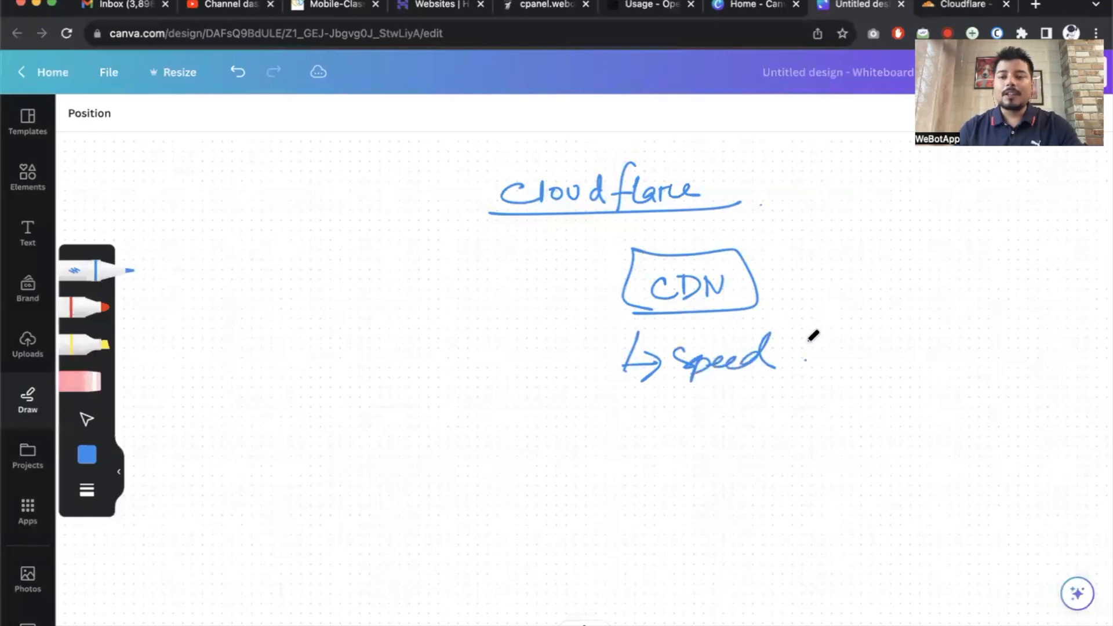
mouse_move(622, 429)
left_mouse_down()
mouse_move(631, 418)
mouse_move(622, 452)
mouse_move(681, 409)
mouse_move(691, 433)
mouse_move(801, 400)
mouse_move(784, 416)
left_mouse_up()
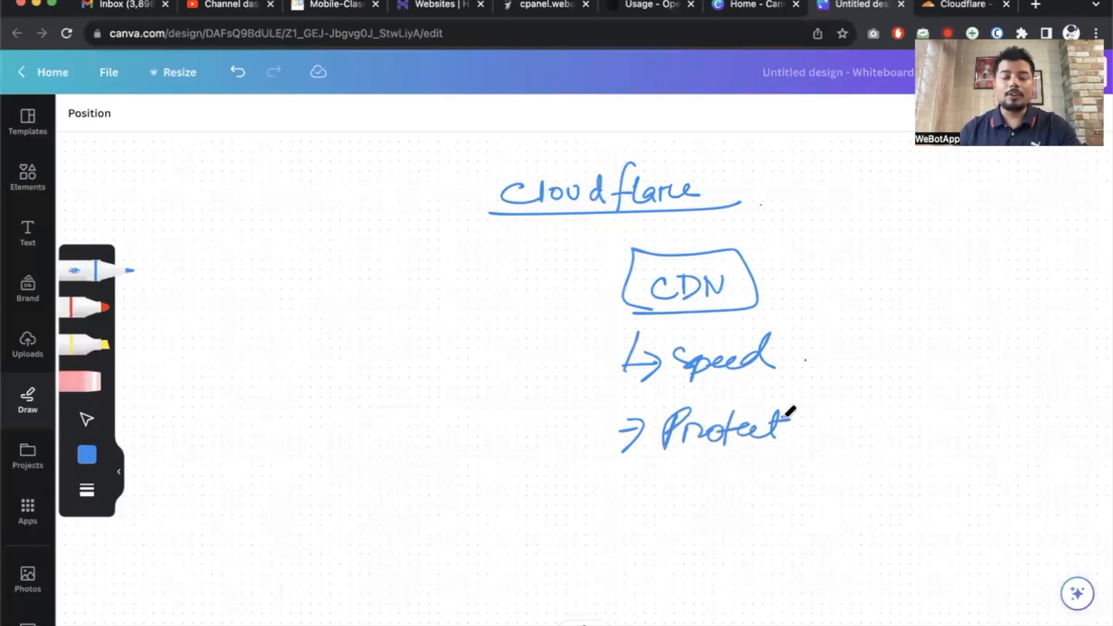
left_click_drag(813, 413, 824, 432)
mouse_move(819, 419)
left_mouse_down()
mouse_move(838, 415)
mouse_move(862, 452)
mouse_move(931, 417)
mouse_move(1055, 399)
mouse_move(1083, 415)
mouse_move(1038, 445)
mouse_move(1080, 455)
left_mouse_up()
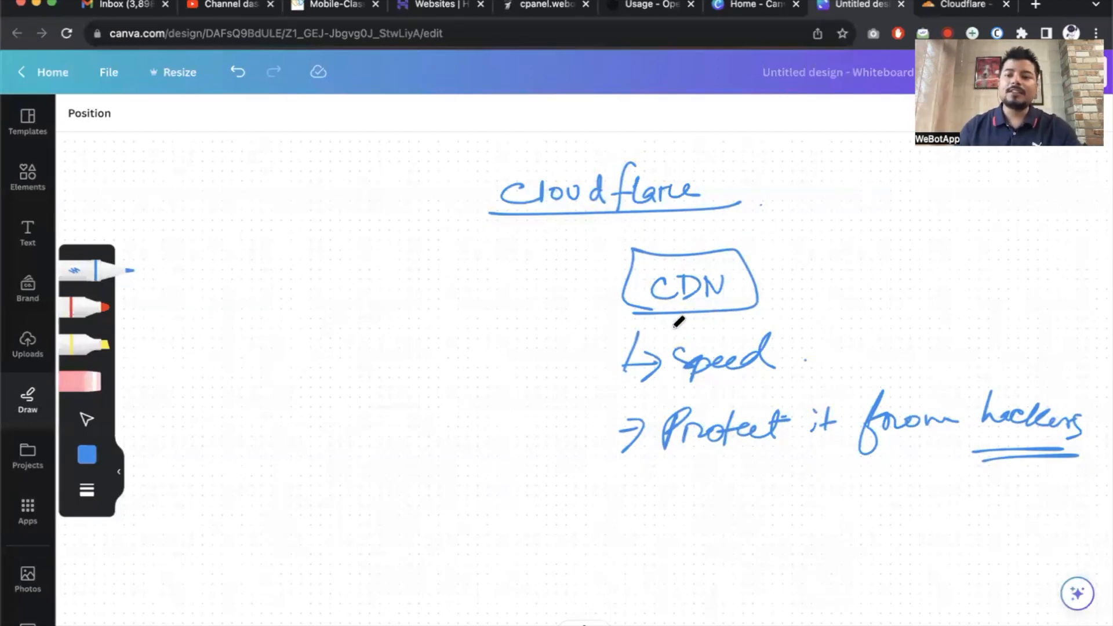
mouse_move(610, 242)
left_mouse_down()
mouse_move(597, 250)
mouse_move(639, 532)
left_mouse_up()
mouse_move(709, 475)
left_mouse_down()
mouse_move(690, 542)
mouse_move(771, 507)
mouse_move(765, 529)
mouse_move(919, 530)
left_mouse_up()
left_click(936, 529)
Log in to the Cloudflare dashboard and open gratisco.in from the Websites list.
left_click(964, 7)
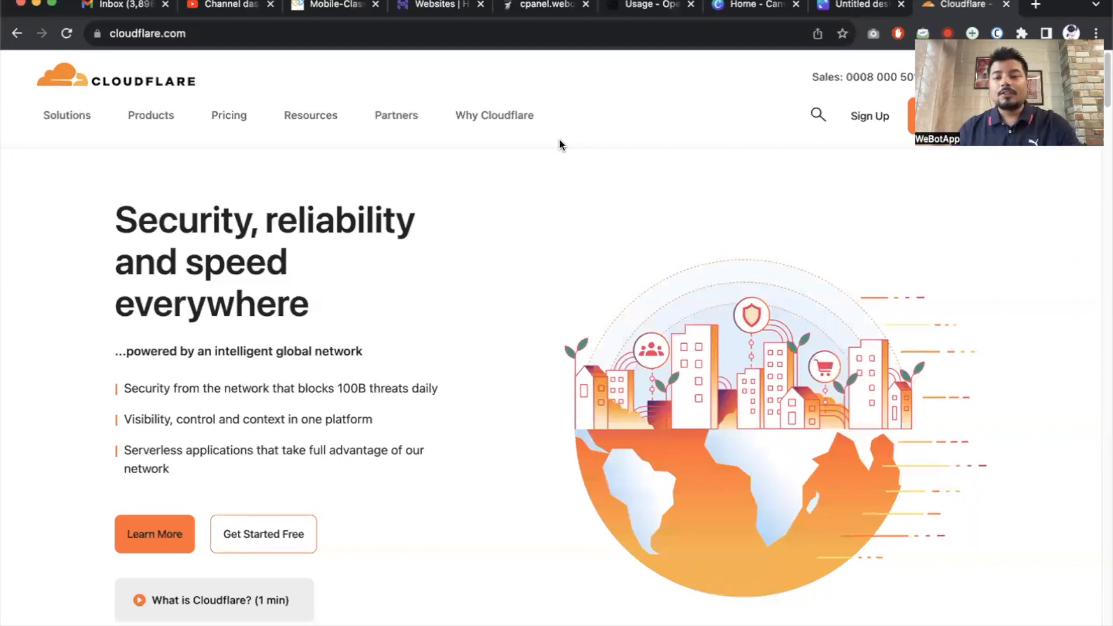
left_click(1049, 115)
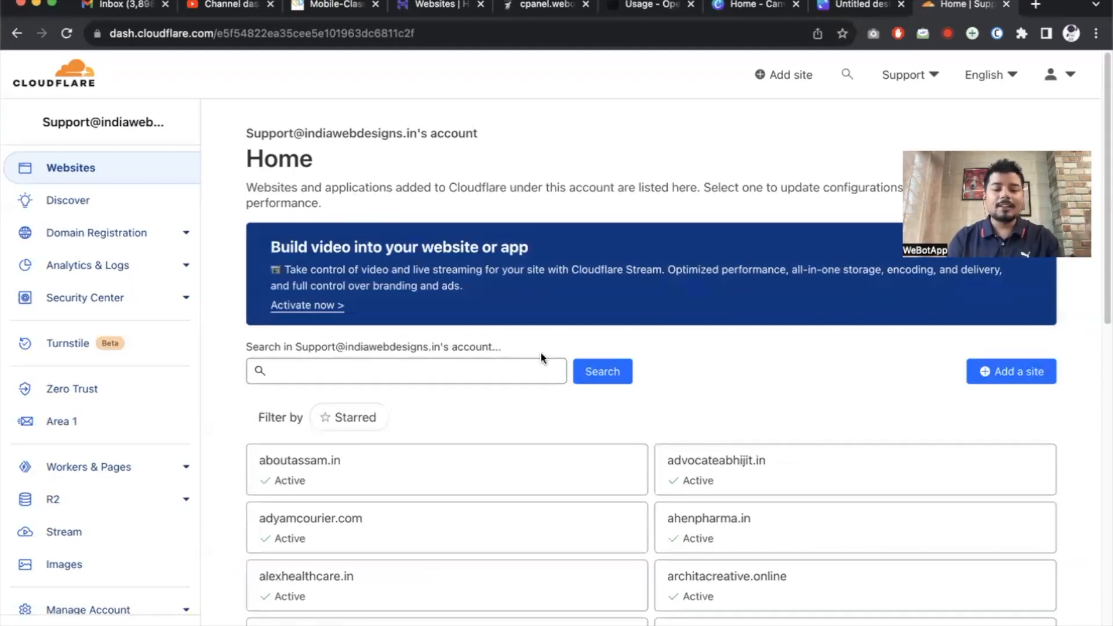
scroll(569, 392, "down", 3)
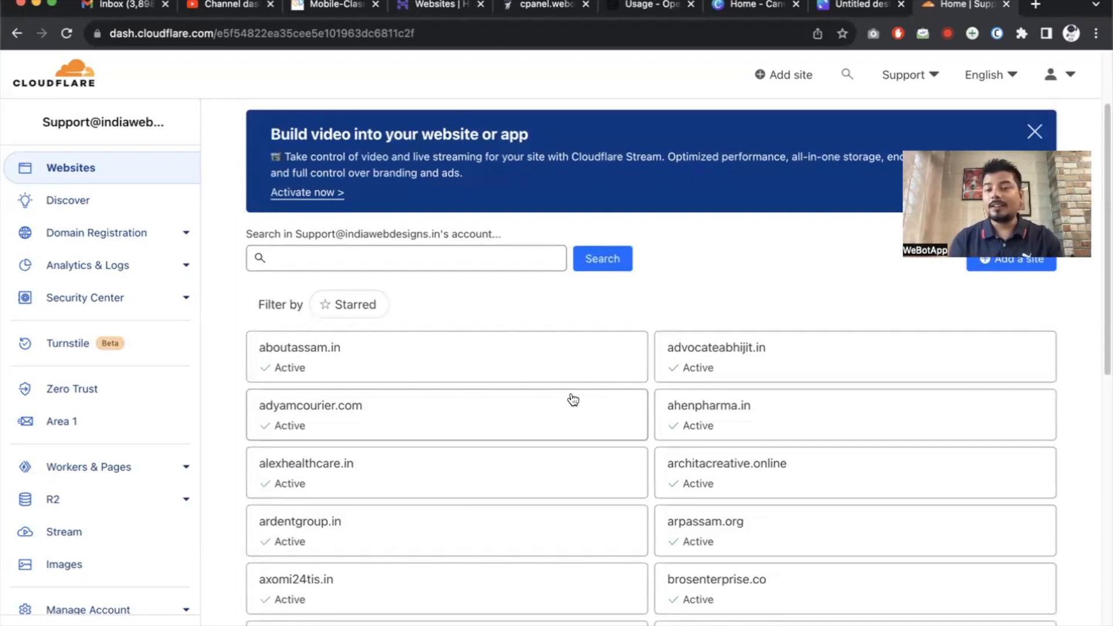
scroll(572, 399, "down", 3)
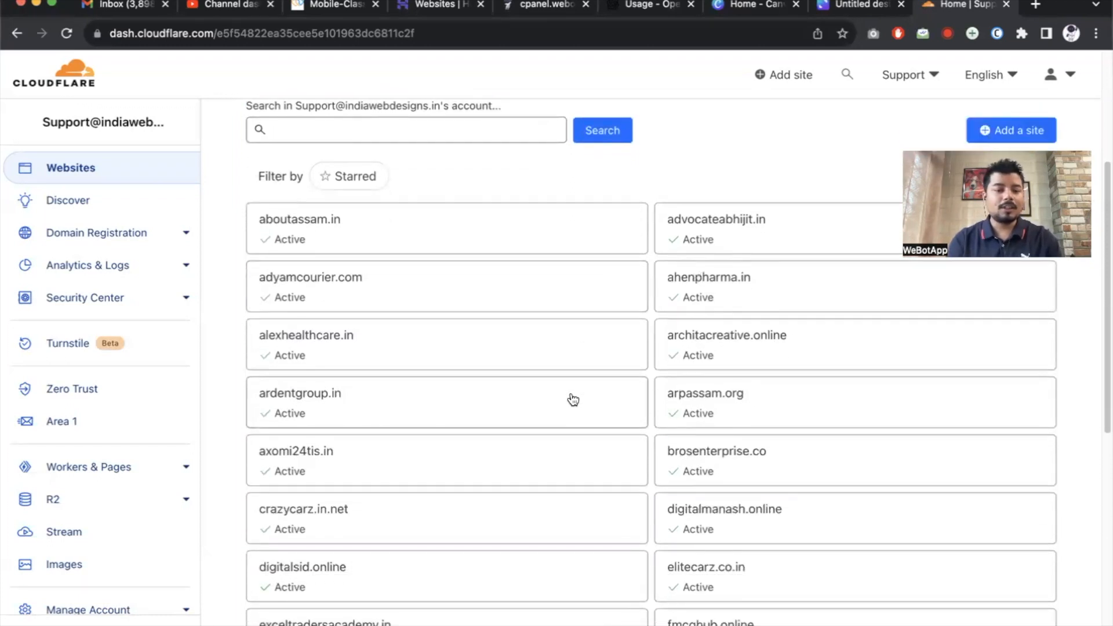
scroll(573, 399, "down", 7)
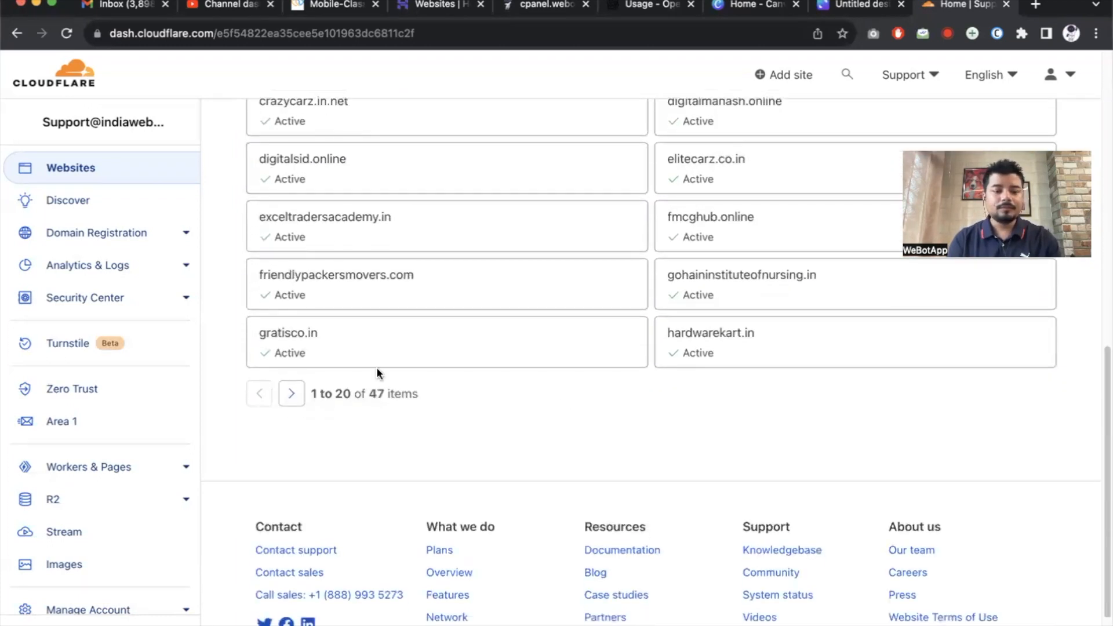
left_click(326, 324)
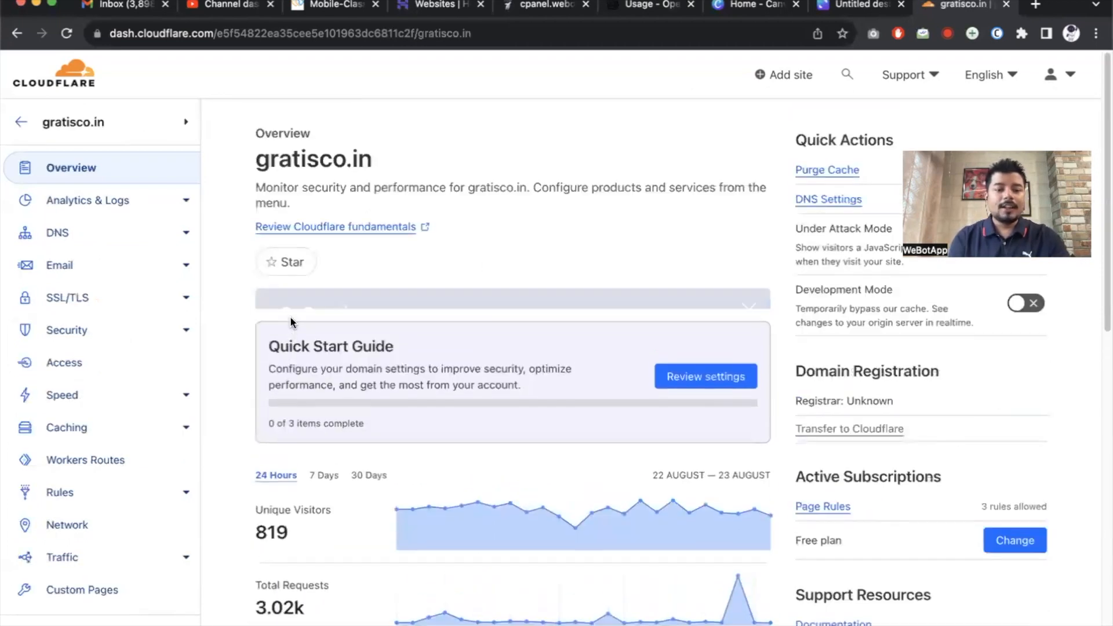
Scroll to gratisco.in's 24-hour analytics and highlight the 819 unique visitors figure.
scroll(291, 319, "up", 5)
scroll(291, 319, "down", 10)
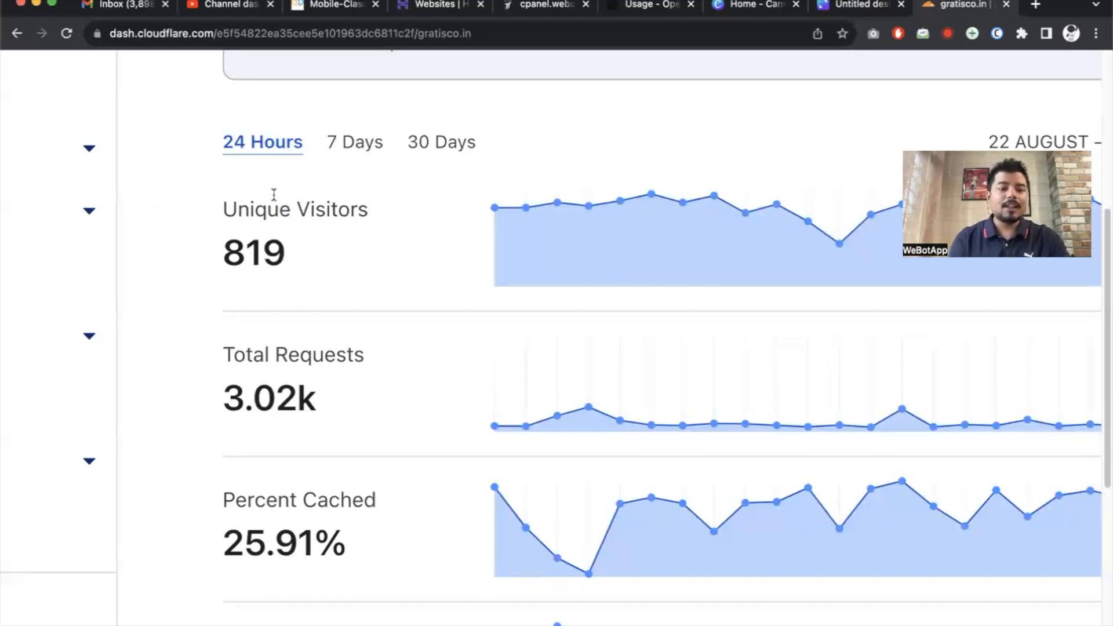
left_click_drag(226, 255, 304, 260)
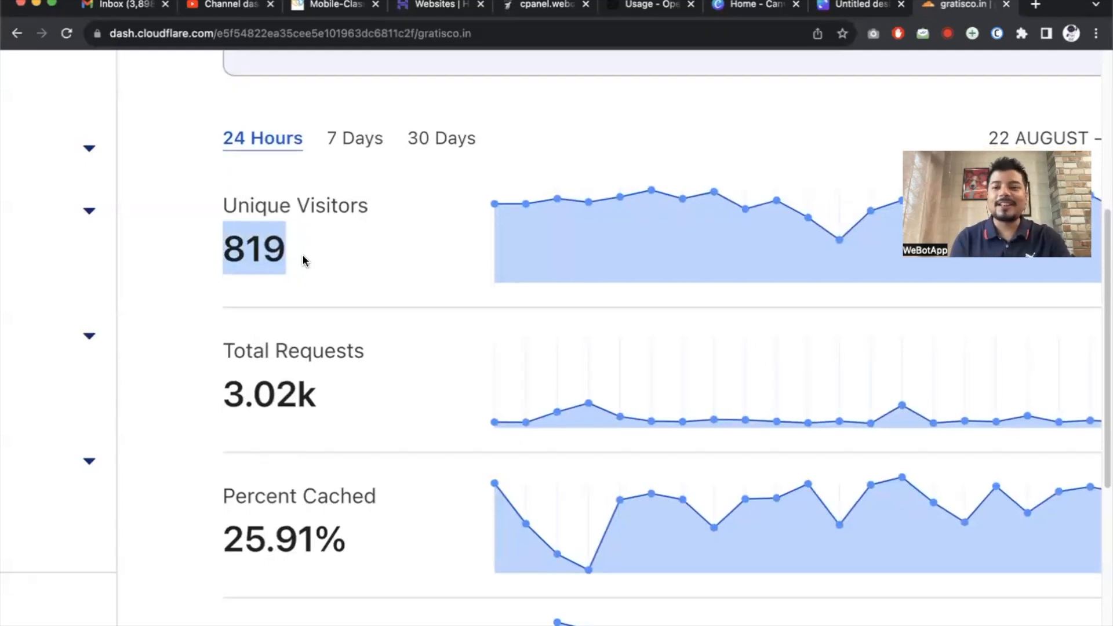
Highlight the 3.02k total requests figure, review the remaining analytics, then return to the whiteboard.
scroll(303, 260, "down", 4)
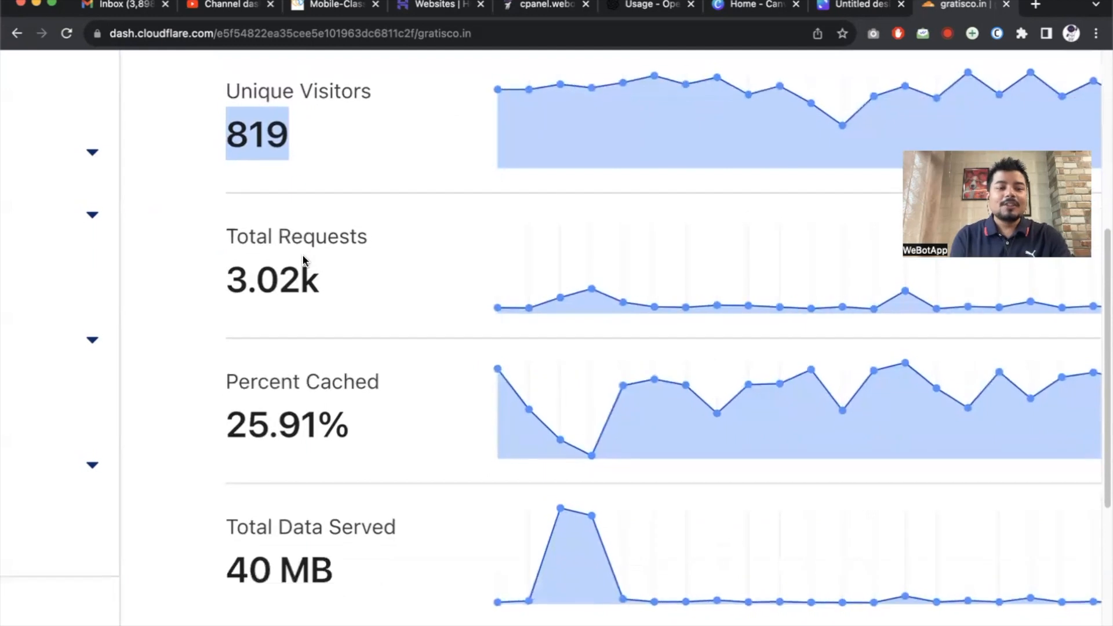
scroll(304, 260, "up", 2)
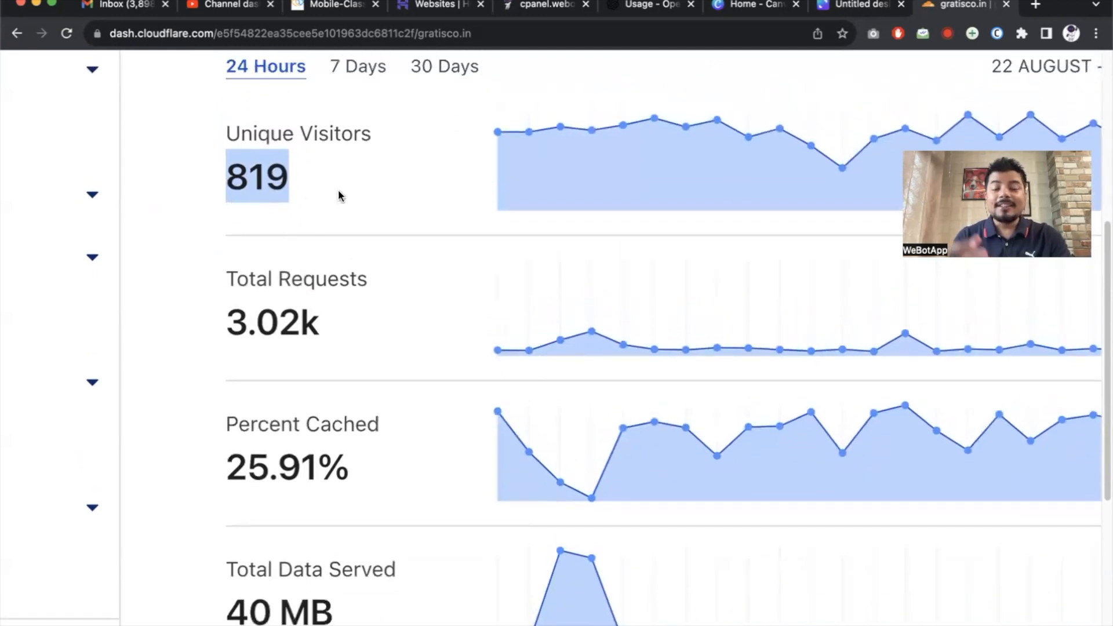
left_click_drag(226, 328, 356, 333)
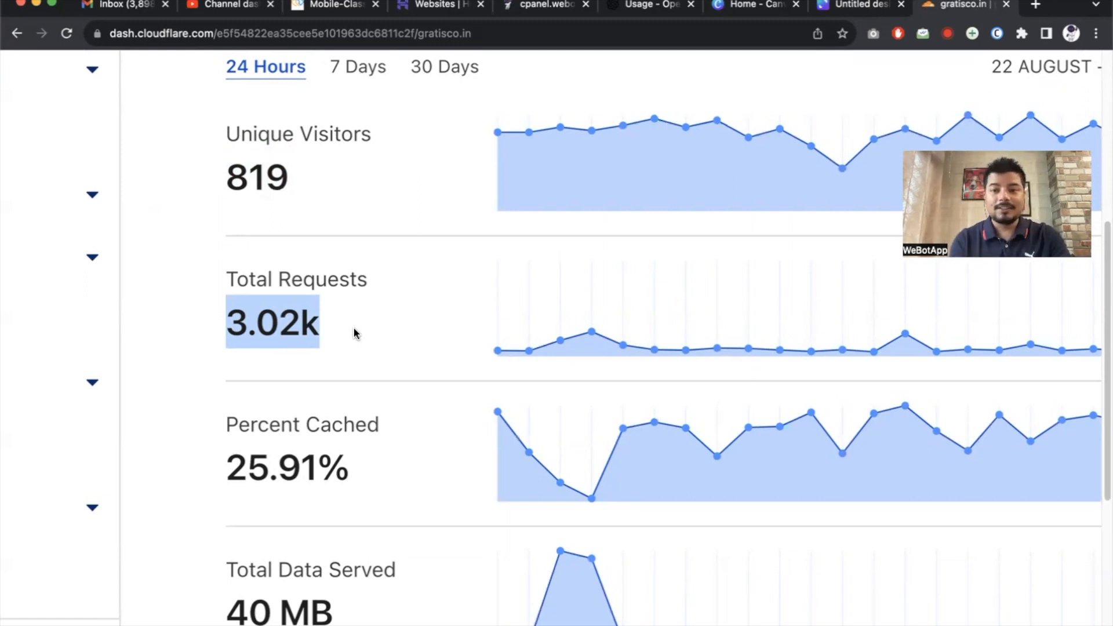
scroll(356, 333, "down", 3)
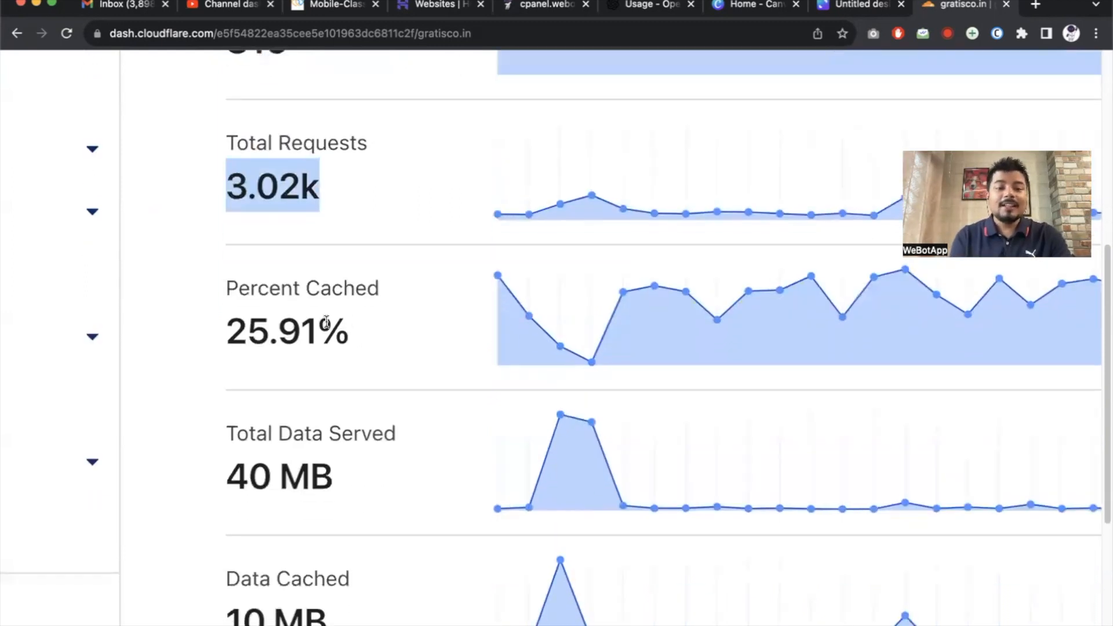
scroll(326, 323, "down", 5)
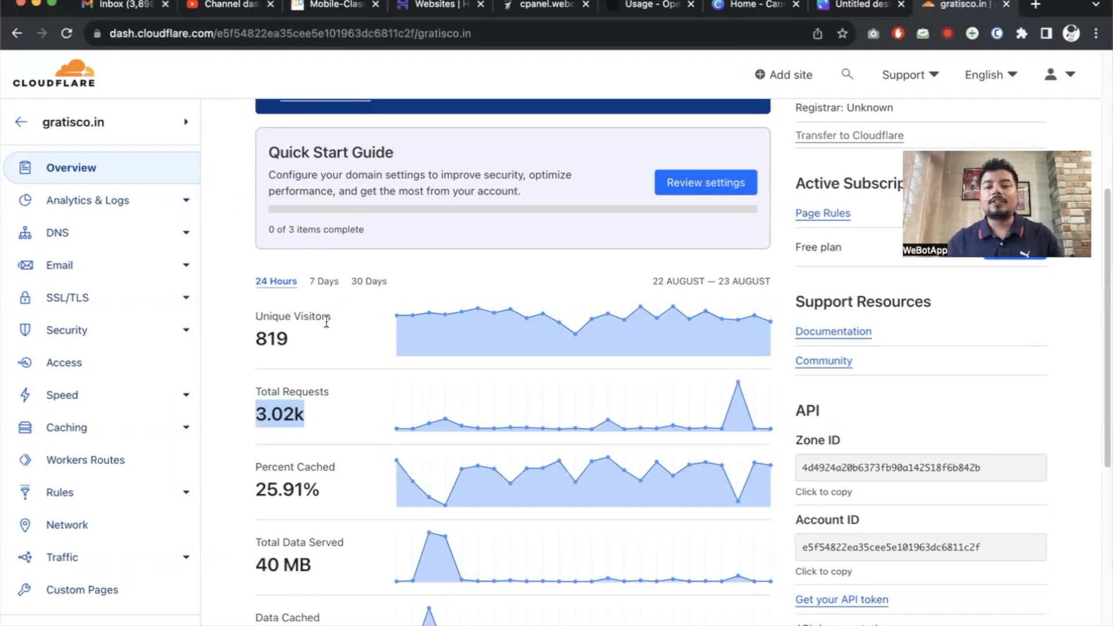
left_click(838, 7)
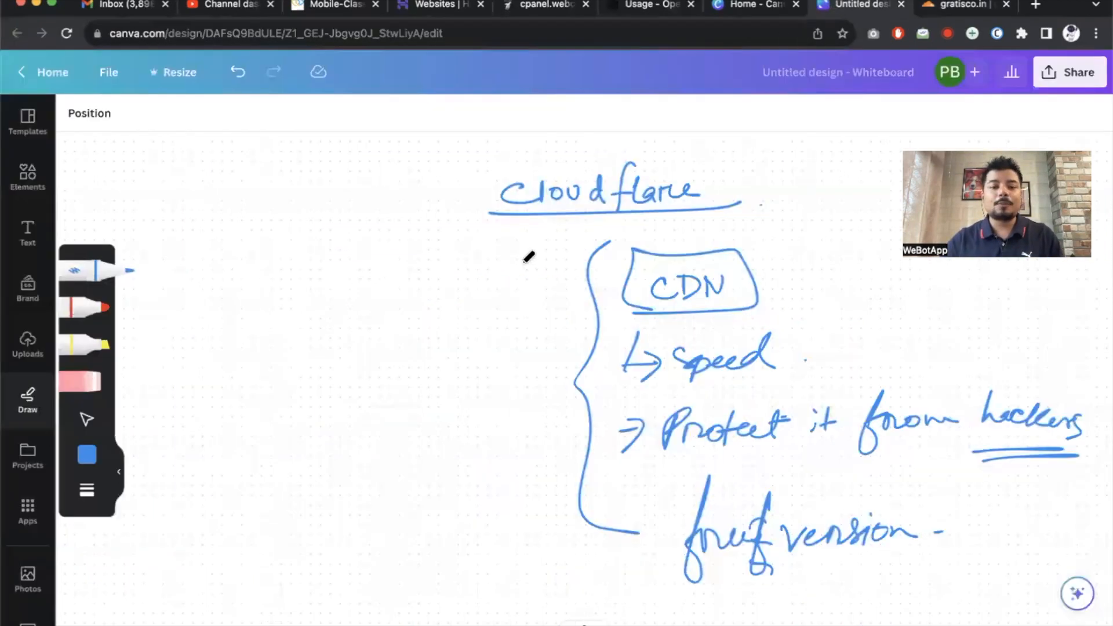
On blank whiteboard space, draw two boxes labelled 'WS' and 'cf'.
scroll(298, 323, "left", 10)
mouse_move(269, 230)
left_mouse_down()
mouse_move(229, 311)
mouse_move(250, 229)
mouse_move(240, 233)
left_mouse_up()
mouse_move(256, 265)
left_mouse_down()
mouse_move(288, 281)
mouse_move(299, 262)
left_mouse_up()
mouse_move(318, 262)
left_mouse_down()
mouse_move(325, 273)
mouse_move(294, 293)
left_mouse_up()
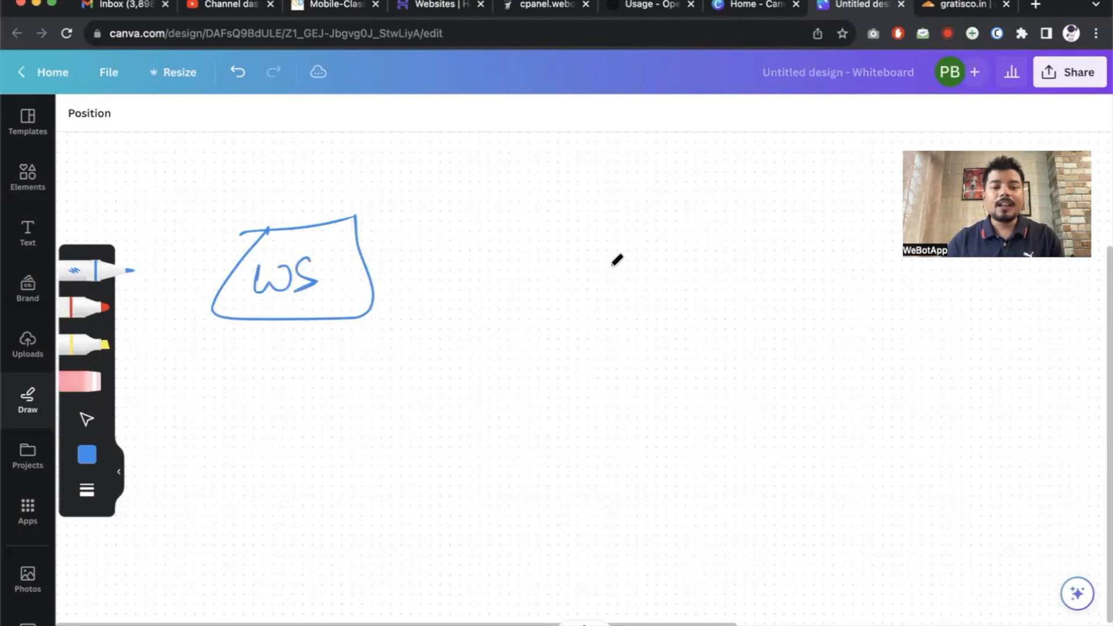
mouse_move(689, 215)
left_mouse_down()
mouse_move(705, 309)
mouse_move(756, 204)
left_mouse_up()
left_click_drag(671, 255, 667, 277)
mouse_move(707, 229)
left_mouse_down()
mouse_move(707, 281)
mouse_move(715, 250)
left_mouse_up()
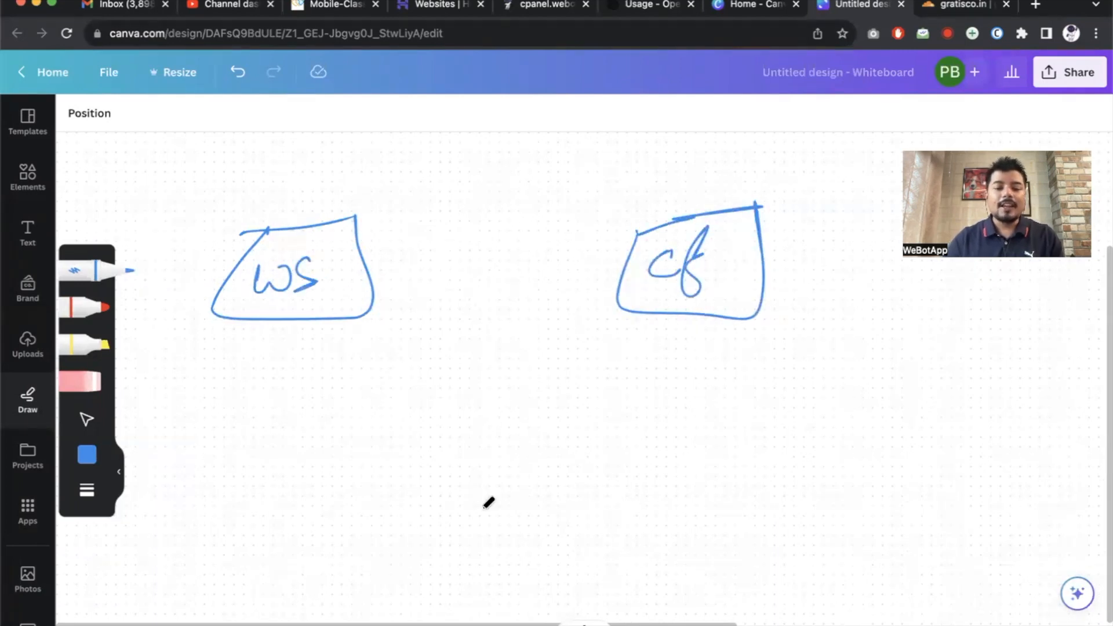
Draw a visitor figure below the boxes with an arrow pointing to 'abcd-com'.
left_click_drag(494, 463, 491, 467)
left_click_drag(476, 525, 490, 524)
left_click_drag(492, 540, 492, 579)
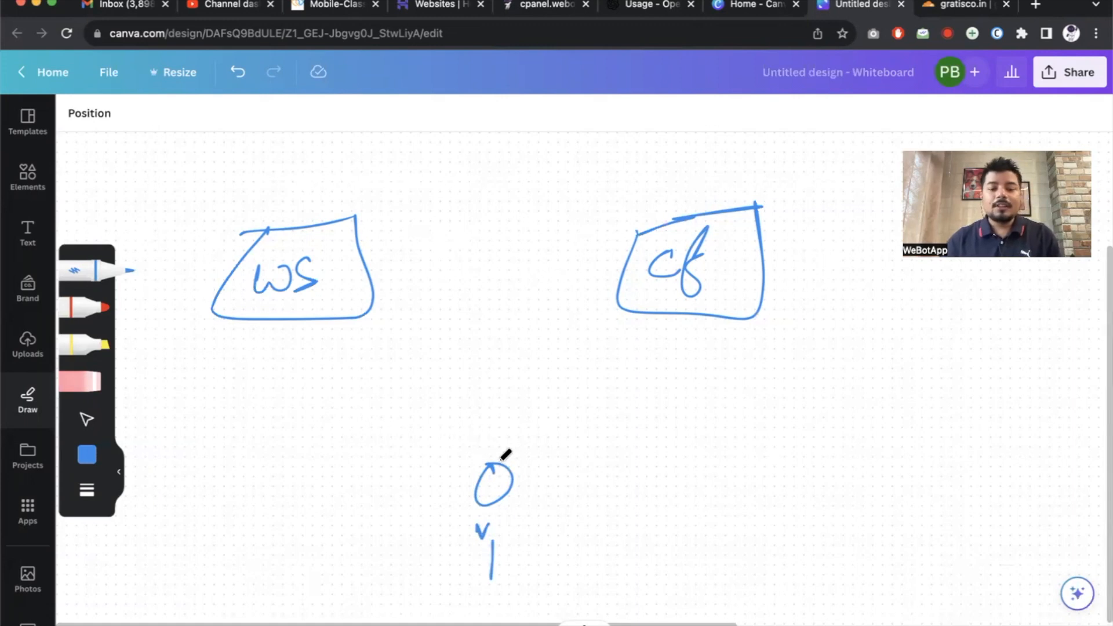
mouse_move(492, 408)
left_mouse_down()
mouse_move(616, 405)
mouse_move(658, 390)
mouse_move(672, 403)
left_mouse_up()
left_click_drag(573, 412, 584, 410)
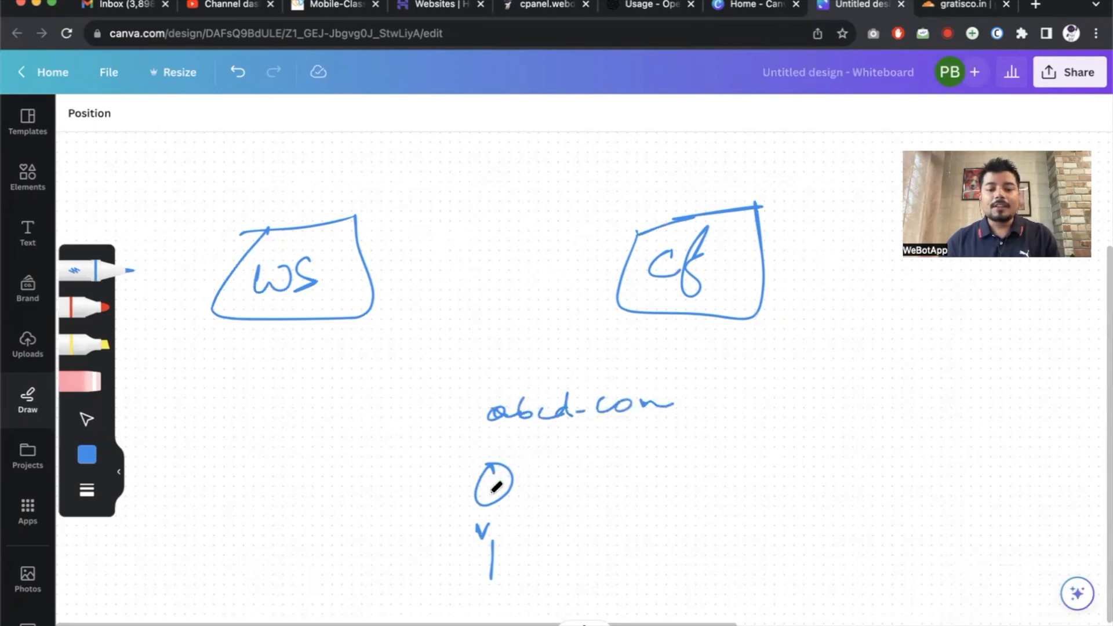
left_click(491, 487)
mouse_move(498, 482)
left_mouse_down()
mouse_move(542, 428)
mouse_move(542, 447)
left_mouse_up()
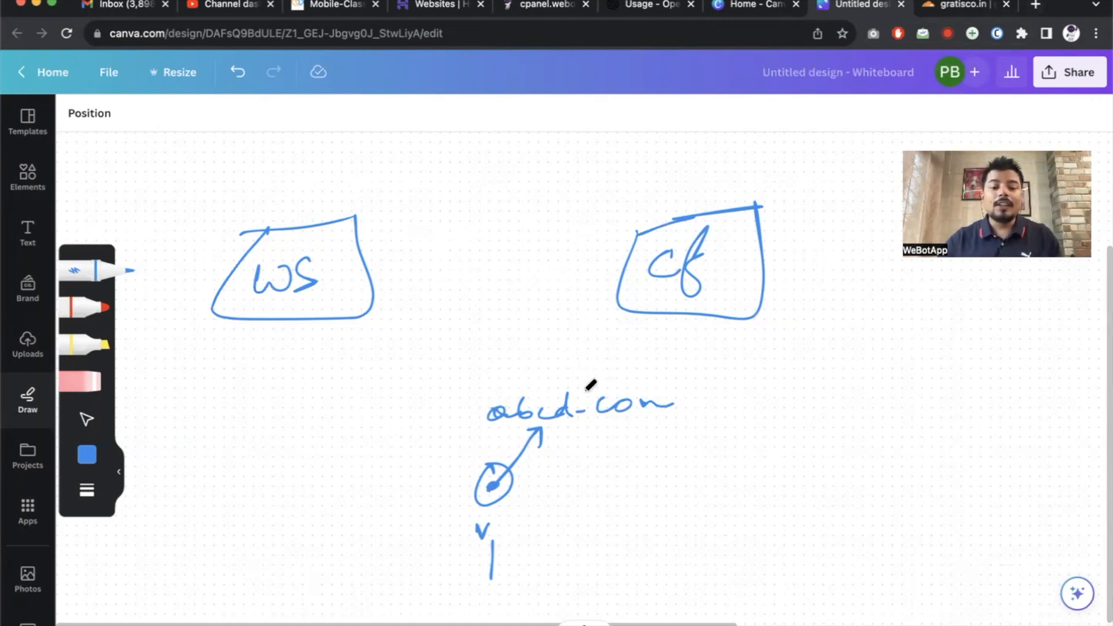
Draw arrows abcd-com→cf and cf→WS, label the cf box 'CDN', and add a curved WS→cf arrow.
mouse_move(553, 396)
left_mouse_down()
mouse_move(641, 318)
mouse_move(650, 350)
left_mouse_up()
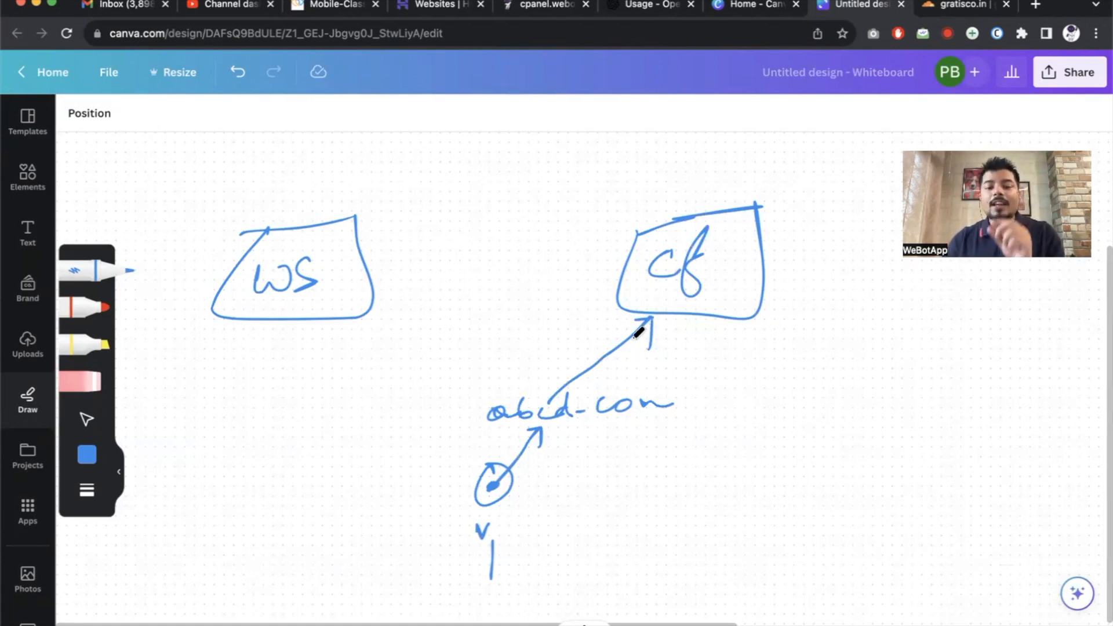
mouse_move(617, 271)
left_mouse_down()
mouse_move(376, 268)
mouse_move(379, 281)
mouse_move(400, 253)
mouse_move(430, 244)
mouse_move(638, 241)
mouse_move(638, 293)
mouse_move(606, 372)
mouse_move(513, 481)
mouse_move(530, 479)
left_mouse_up()
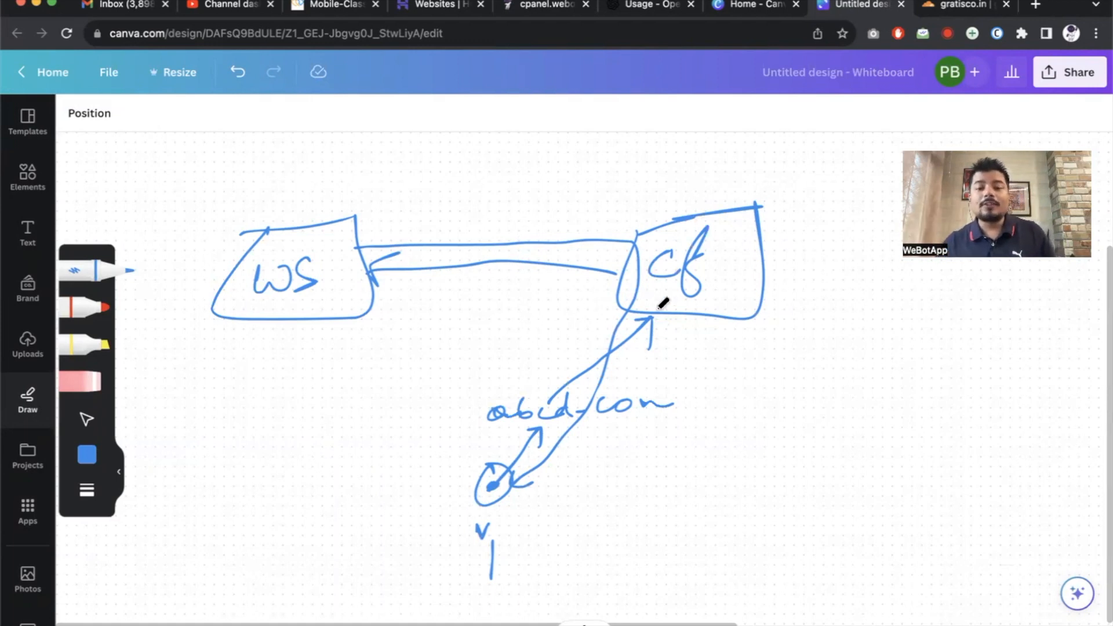
mouse_move(673, 195)
left_mouse_down()
mouse_move(684, 216)
mouse_move(733, 180)
left_mouse_up()
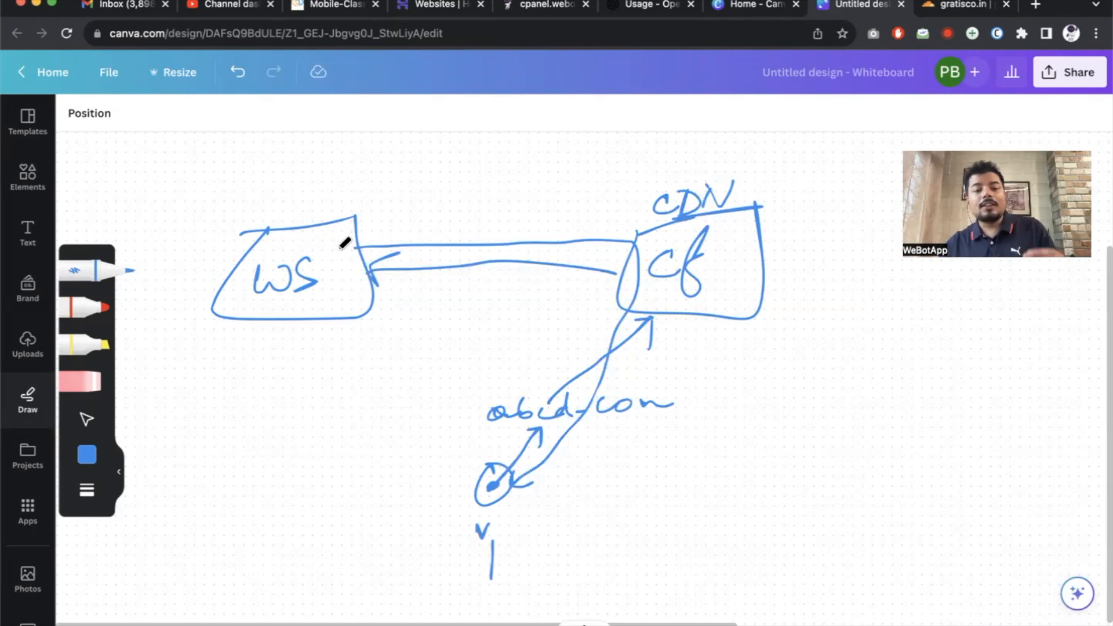
mouse_move(357, 242)
left_mouse_down()
mouse_move(410, 212)
mouse_move(545, 195)
mouse_move(645, 228)
left_mouse_up()
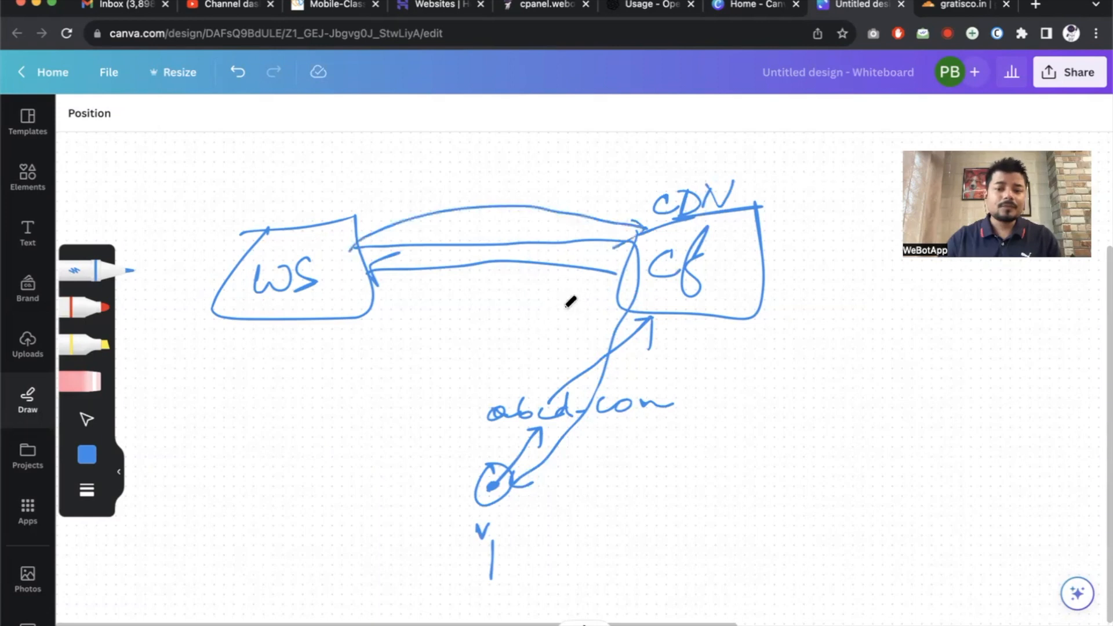
Add a second visitor 'v2' with an 'abcd.com' arrow to Cf and a return arc to WS.
scroll(614, 288, "right", 5)
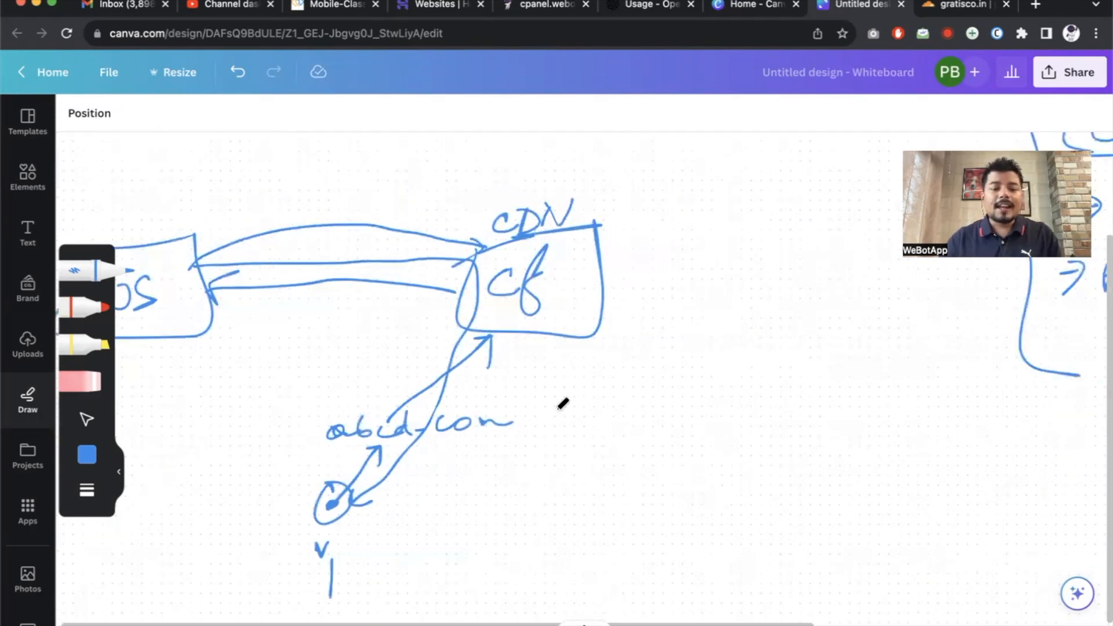
scroll(611, 433, "down", 2)
scroll(614, 411, "left", 2)
left_click_drag(614, 419, 599, 426)
left_click(601, 448)
left_click_drag(598, 486, 648, 498)
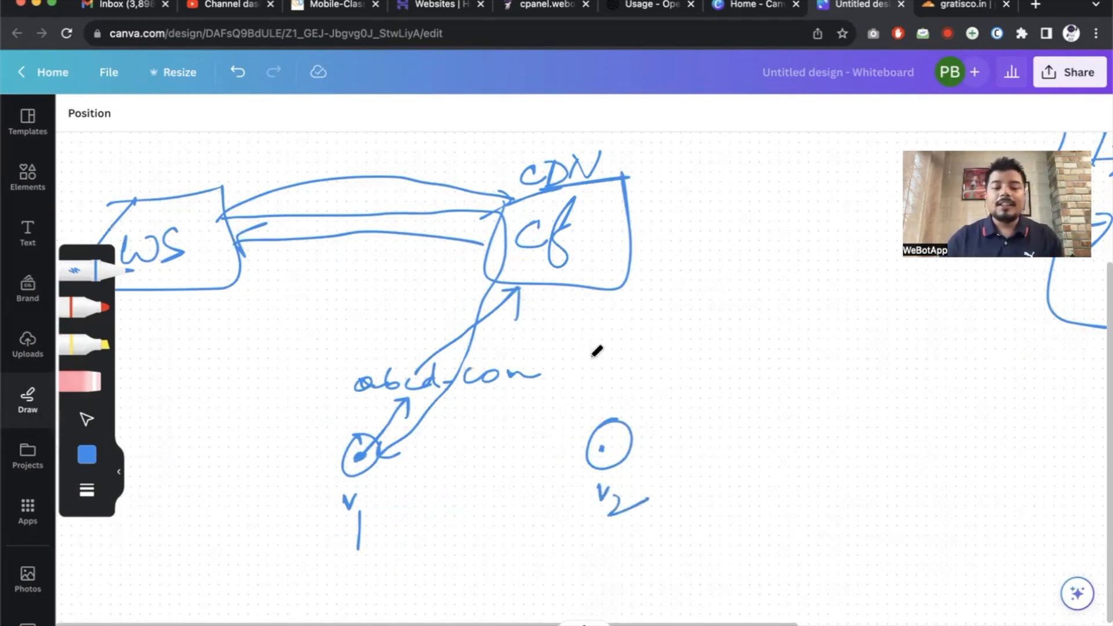
mouse_move(624, 363)
left_mouse_down()
mouse_move(624, 376)
mouse_move(656, 360)
mouse_move(757, 350)
left_mouse_up()
mouse_move(606, 428)
left_mouse_down()
mouse_move(659, 357)
mouse_move(665, 258)
mouse_move(633, 232)
mouse_move(673, 223)
left_mouse_up()
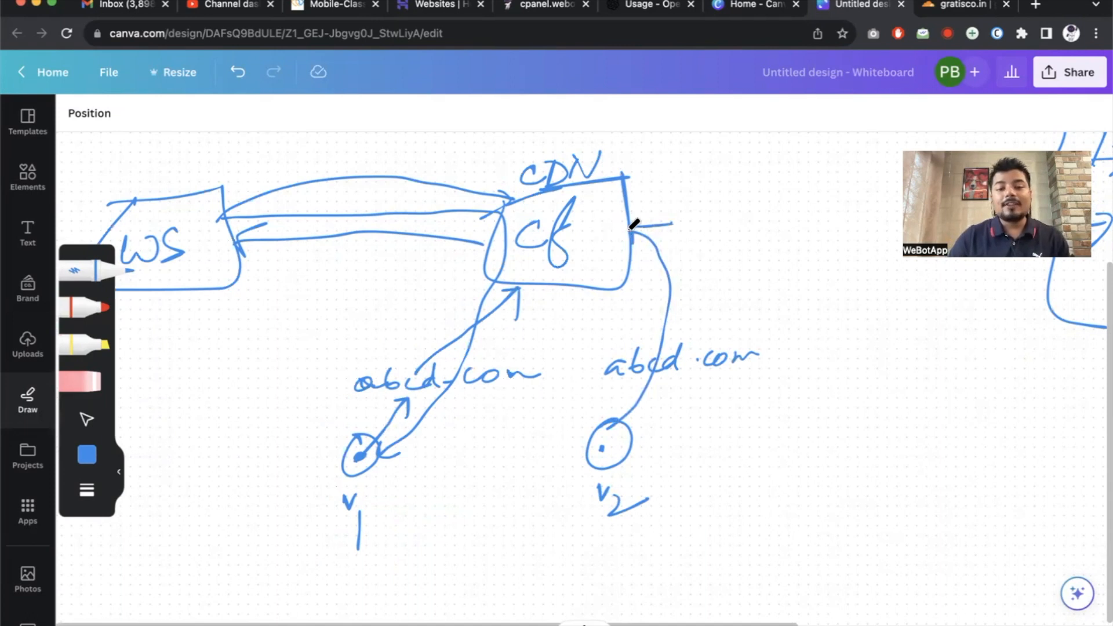
mouse_move(647, 217)
left_mouse_down()
mouse_move(658, 182)
mouse_move(509, 129)
mouse_move(338, 130)
mouse_move(232, 191)
mouse_move(287, 164)
left_mouse_up()
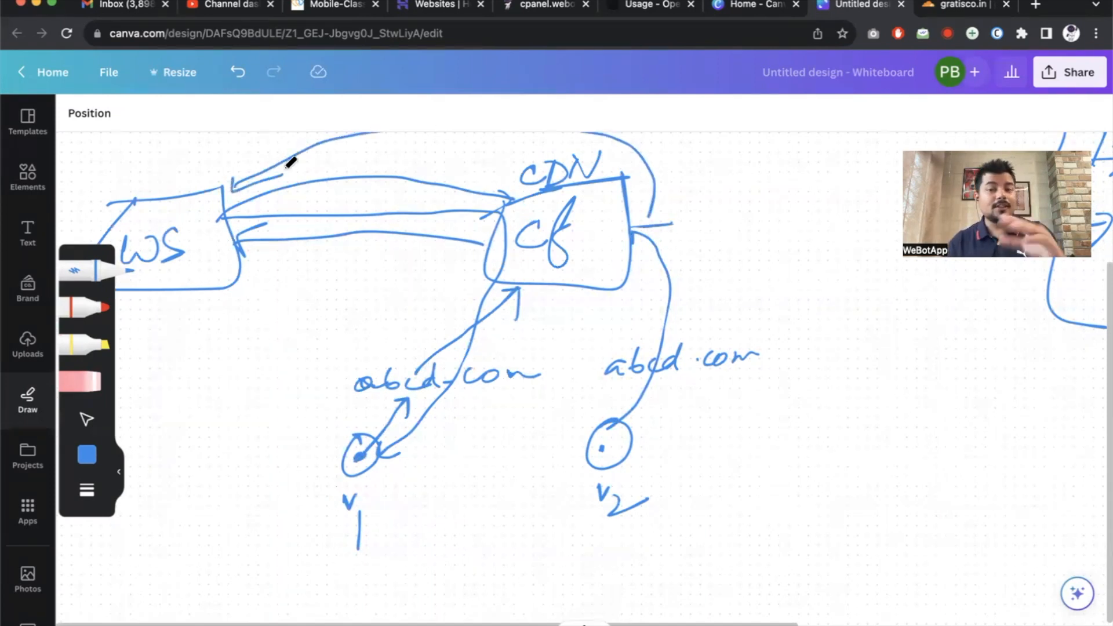
Write '30%' and '70%' beside the CDN box and draw an arc from CDN down to v2.
scroll(480, 260, "up", 2)
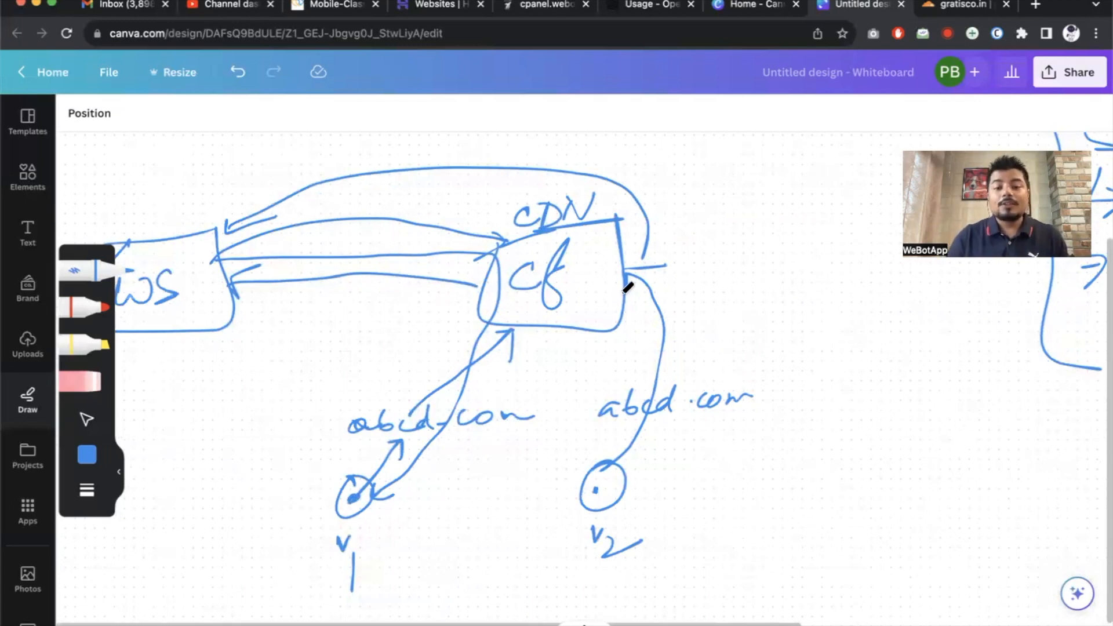
mouse_move(637, 168)
left_mouse_down()
mouse_move(637, 185)
mouse_move(653, 174)
left_mouse_up()
left_click_drag(683, 156, 663, 184)
left_click(682, 179)
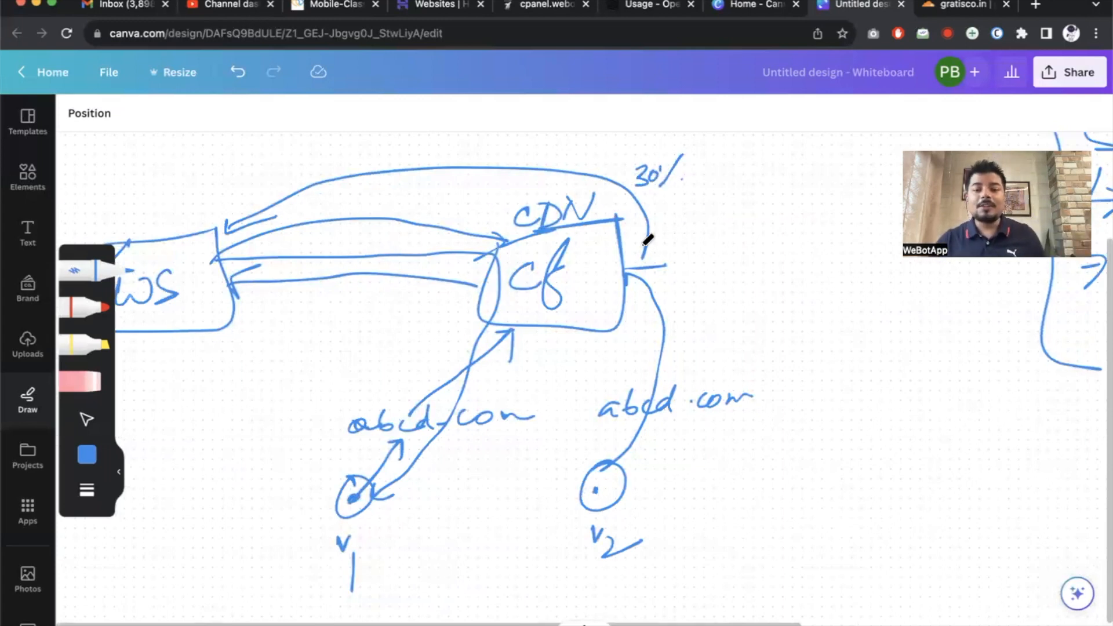
mouse_move(661, 234)
left_mouse_down()
mouse_move(666, 255)
mouse_move(682, 233)
left_mouse_up()
left_click_drag(696, 254, 705, 228)
left_click(708, 246)
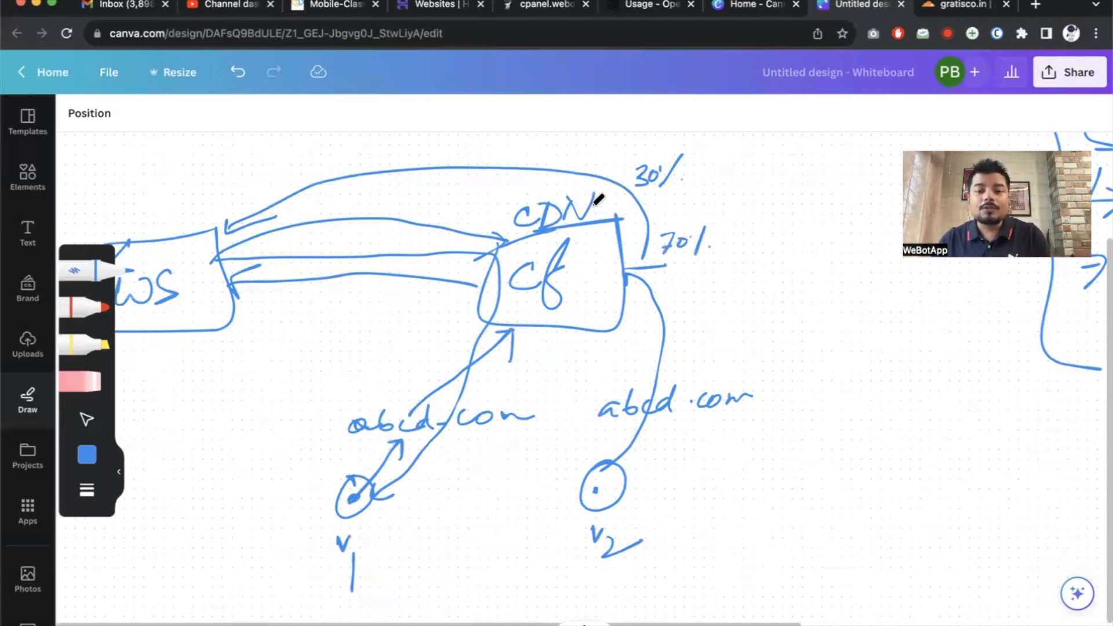
mouse_move(600, 202)
left_mouse_down()
mouse_move(708, 203)
mouse_move(756, 294)
mouse_move(673, 455)
mouse_move(635, 481)
mouse_move(658, 477)
left_mouse_up()
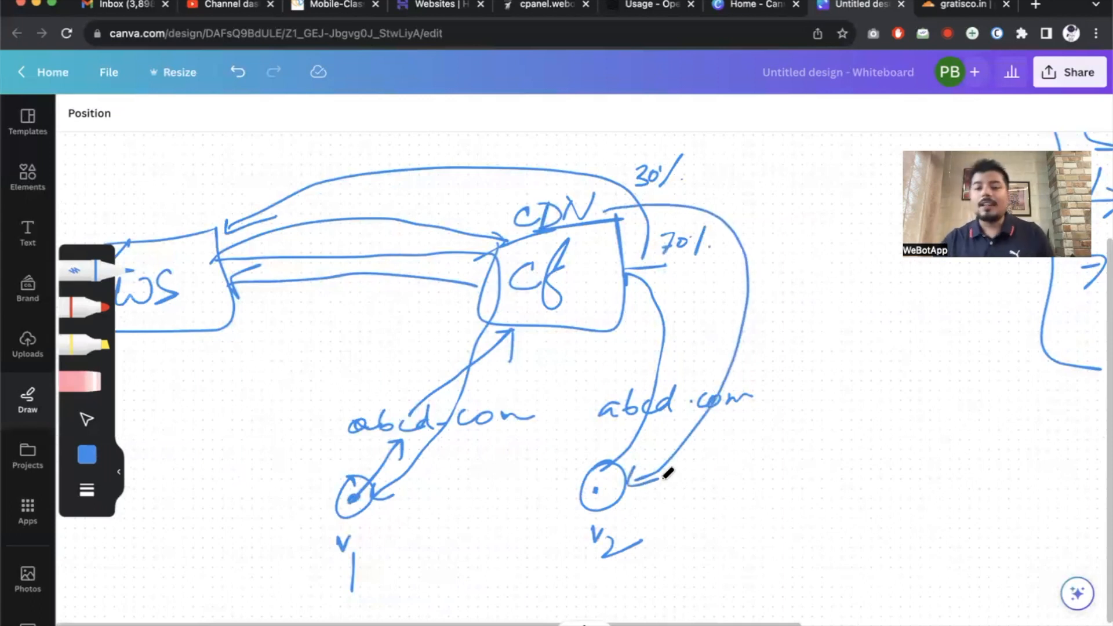
scroll(668, 473, "down", 10)
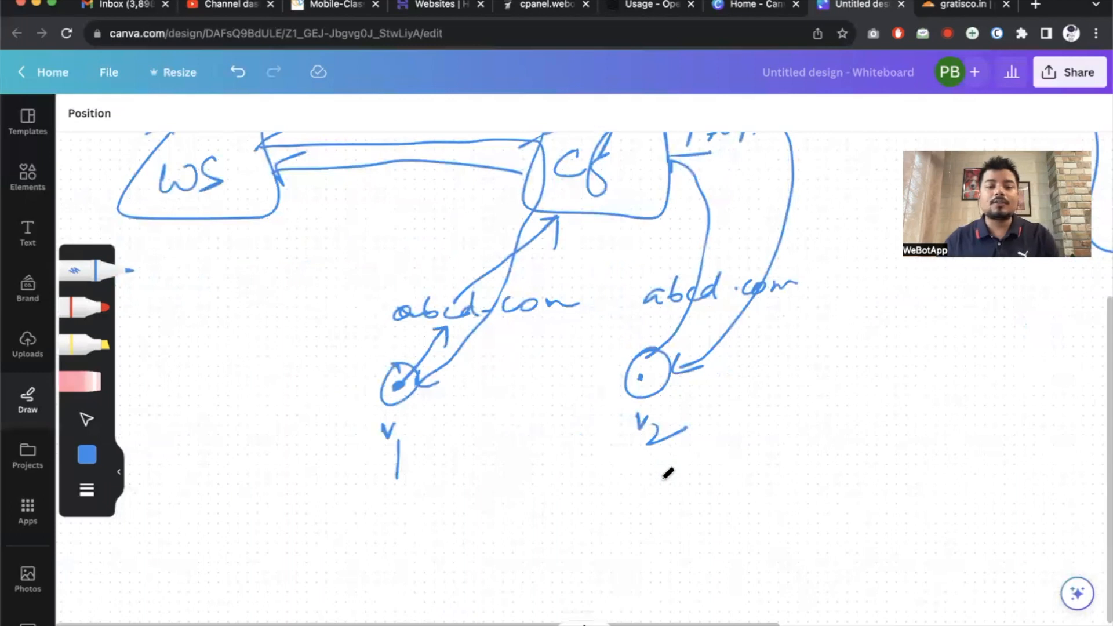
scroll(668, 473, "down", 3)
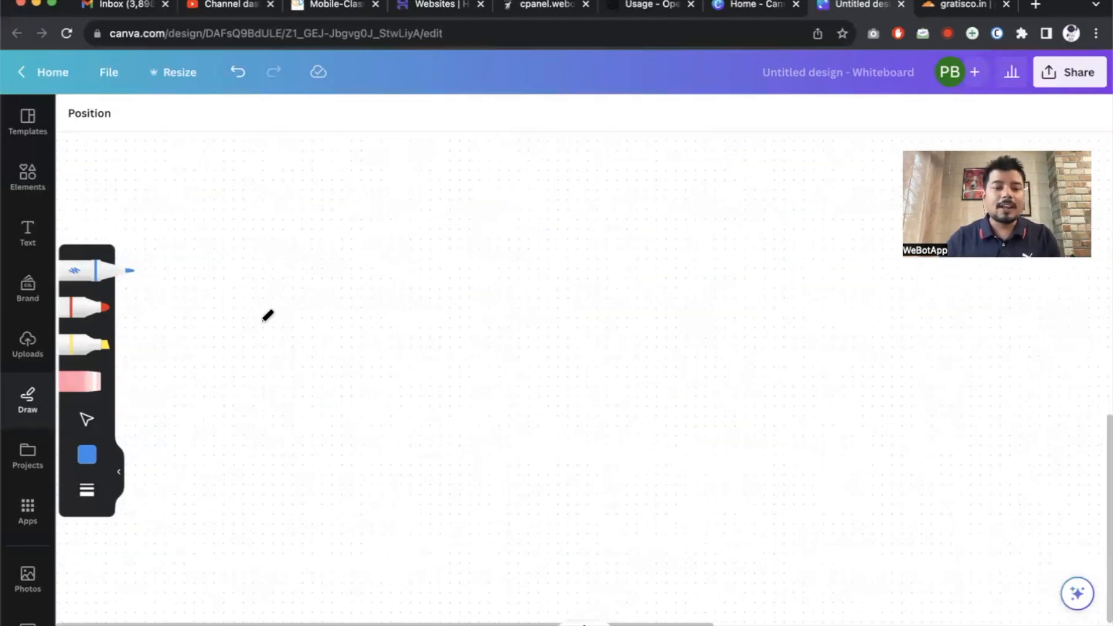
Draw a 'WS' box and a circled 'CDN' on blank canvas space.
mouse_move(278, 264)
left_mouse_down()
mouse_move(377, 251)
mouse_move(389, 345)
left_mouse_up()
mouse_move(370, 242)
left_mouse_down()
mouse_move(380, 236)
mouse_move(390, 343)
left_mouse_up()
left_click_drag(270, 293, 310, 309)
mouse_move(707, 235)
left_mouse_down()
mouse_move(743, 325)
mouse_move(672, 240)
left_mouse_up()
left_click_drag(684, 285, 685, 304)
mouse_move(695, 287)
left_mouse_down()
mouse_move(697, 307)
mouse_move(740, 267)
left_mouse_up()
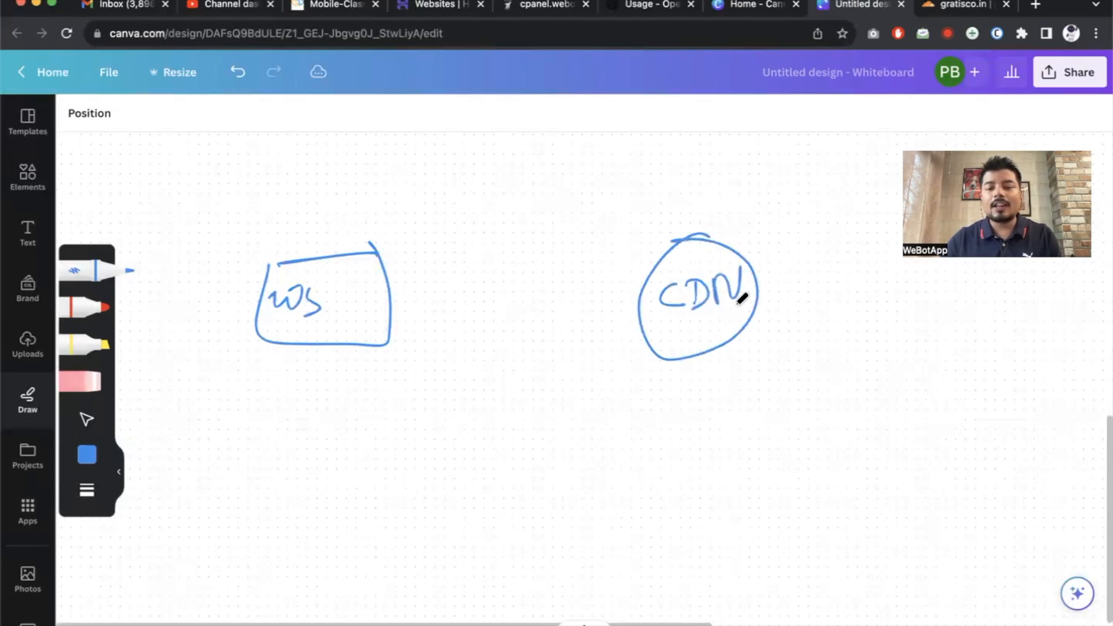
Write 'abcd' below the diagram with a visitor label beneath it.
scroll(748, 317, "down", 3)
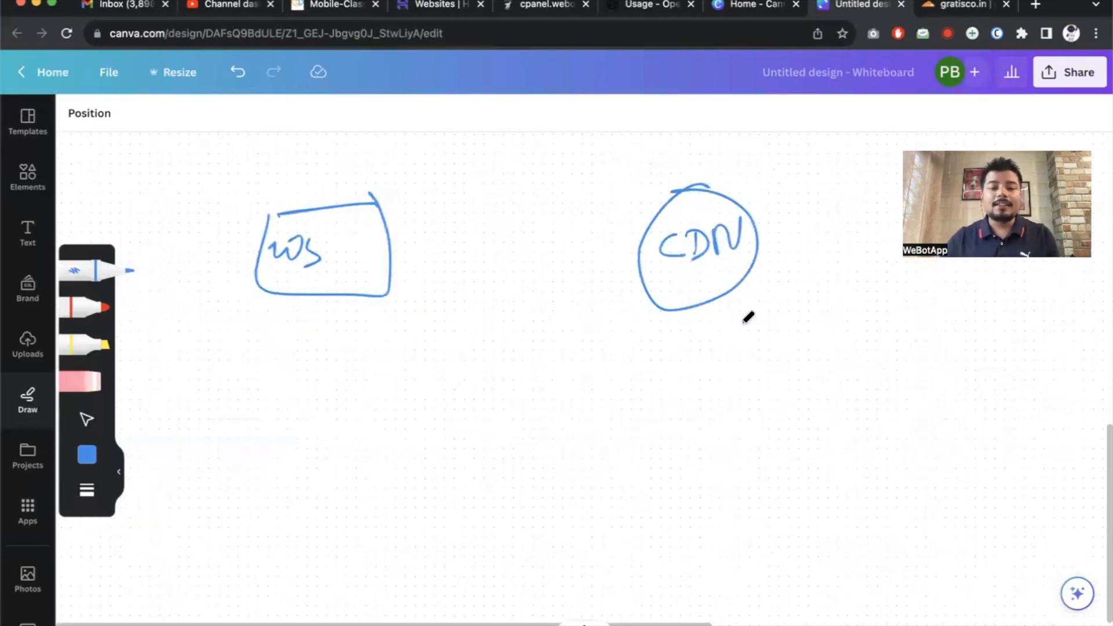
left_click_drag(481, 458, 483, 480)
mouse_move(487, 446)
left_mouse_down()
mouse_move(500, 469)
mouse_move(488, 479)
left_mouse_up()
mouse_move(524, 464)
left_mouse_down()
mouse_move(528, 479)
mouse_move(559, 479)
left_mouse_up()
scroll(459, 416, "down", 5)
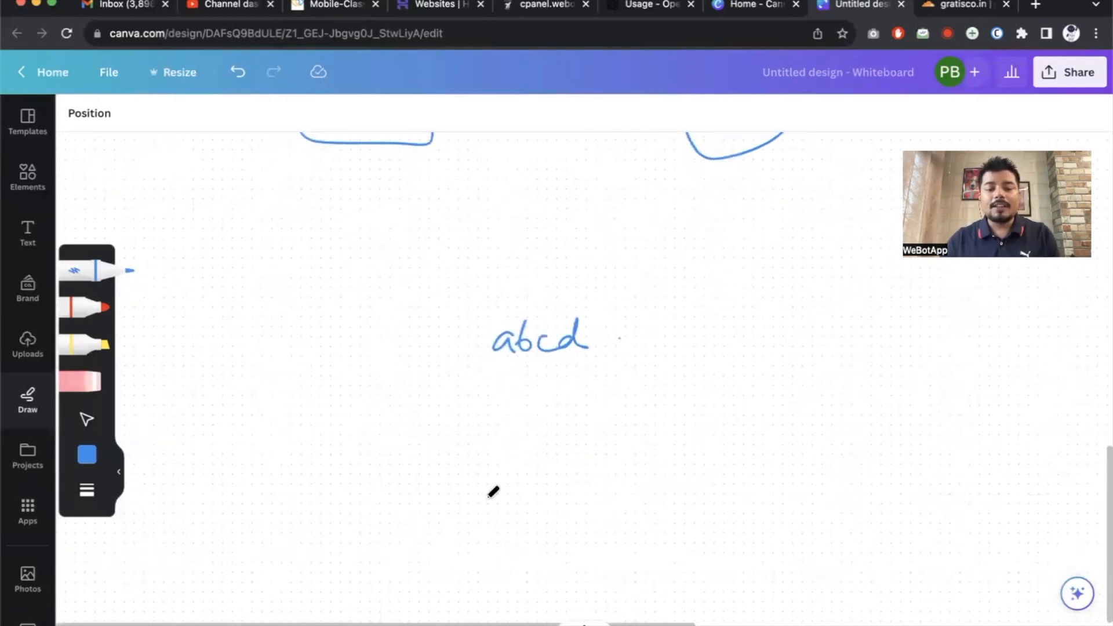
left_click_drag(489, 477, 506, 476)
left_click_drag(509, 488, 518, 506)
Complete 'abcd.com' and draw an arrow from it up to the CDN circle.
scroll(518, 506, "up", 5)
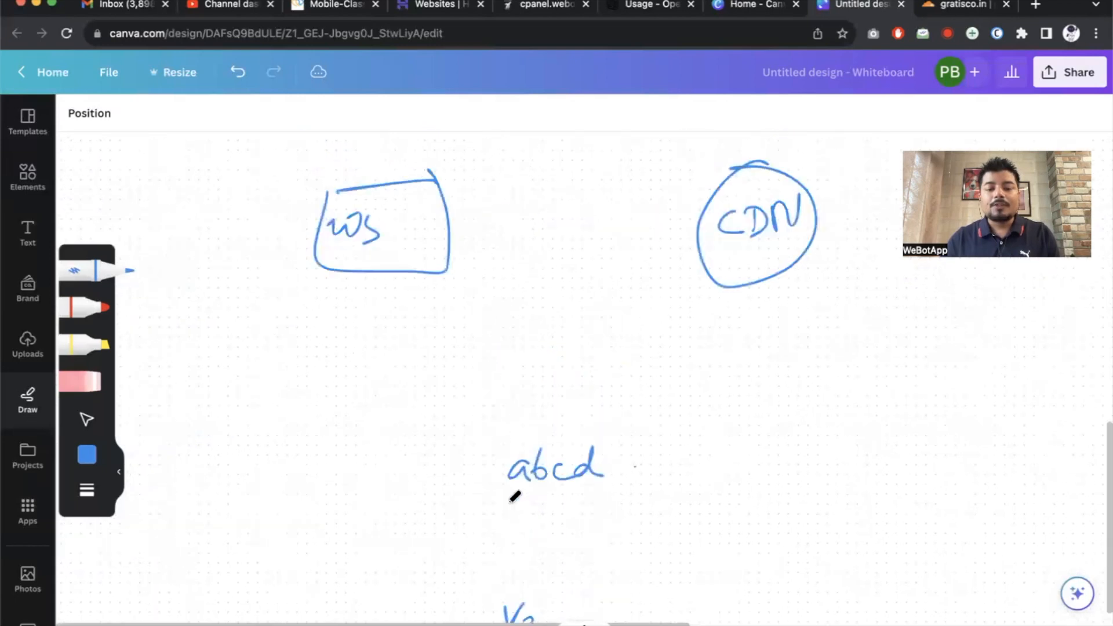
scroll(552, 481, "down", 3)
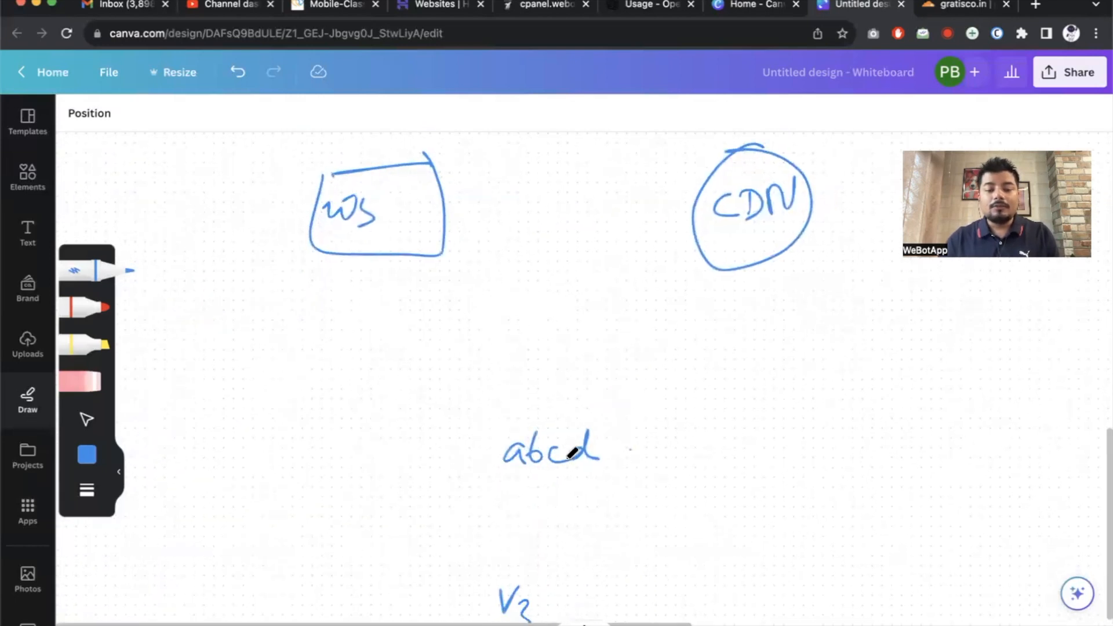
scroll(539, 465, "up", 2)
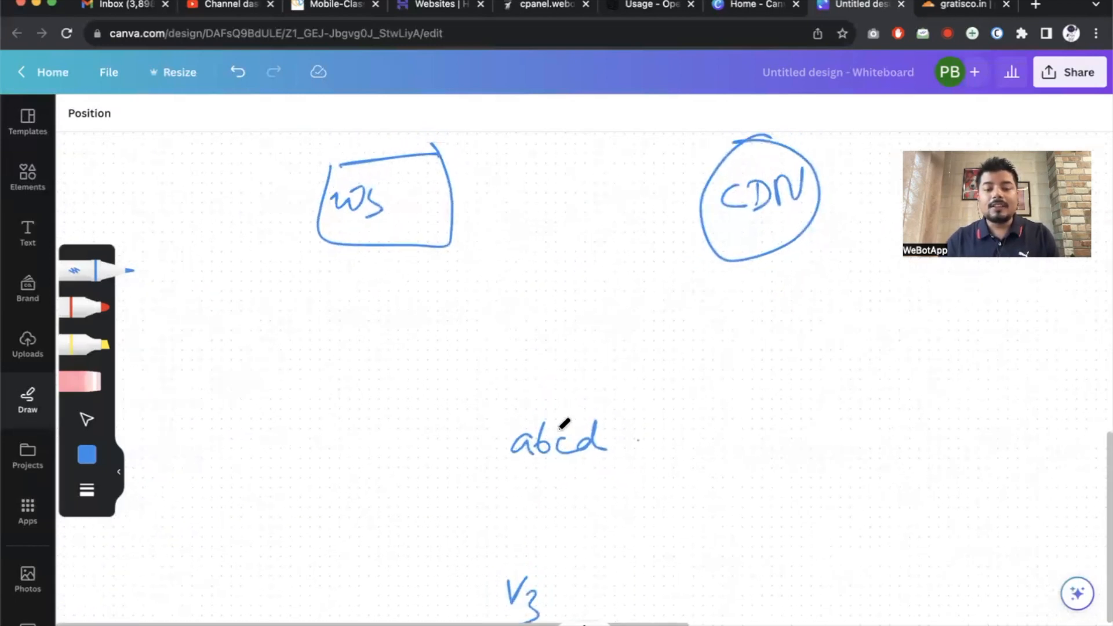
left_click(602, 453)
left_click_drag(625, 445, 630, 456)
left_click_drag(637, 451, 690, 448)
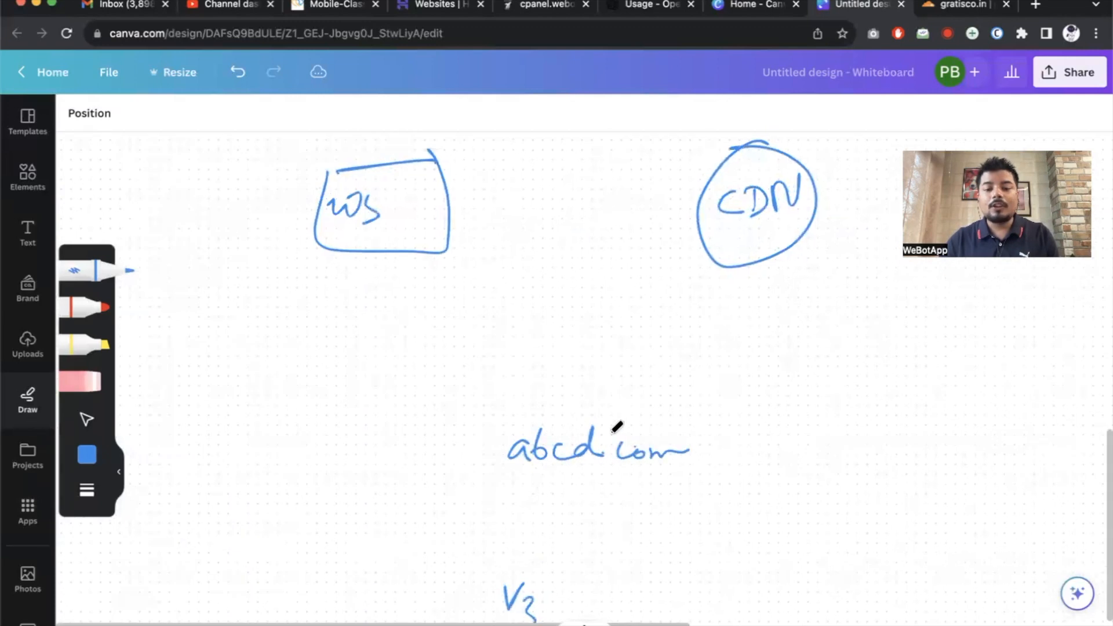
mouse_move(556, 432)
left_mouse_down()
mouse_move(615, 398)
mouse_move(727, 276)
mouse_move(728, 301)
mouse_move(652, 265)
mouse_move(450, 270)
mouse_move(471, 288)
mouse_move(512, 245)
left_mouse_up()
scroll(708, 291, "up", 2)
scroll(704, 270, "down", 1)
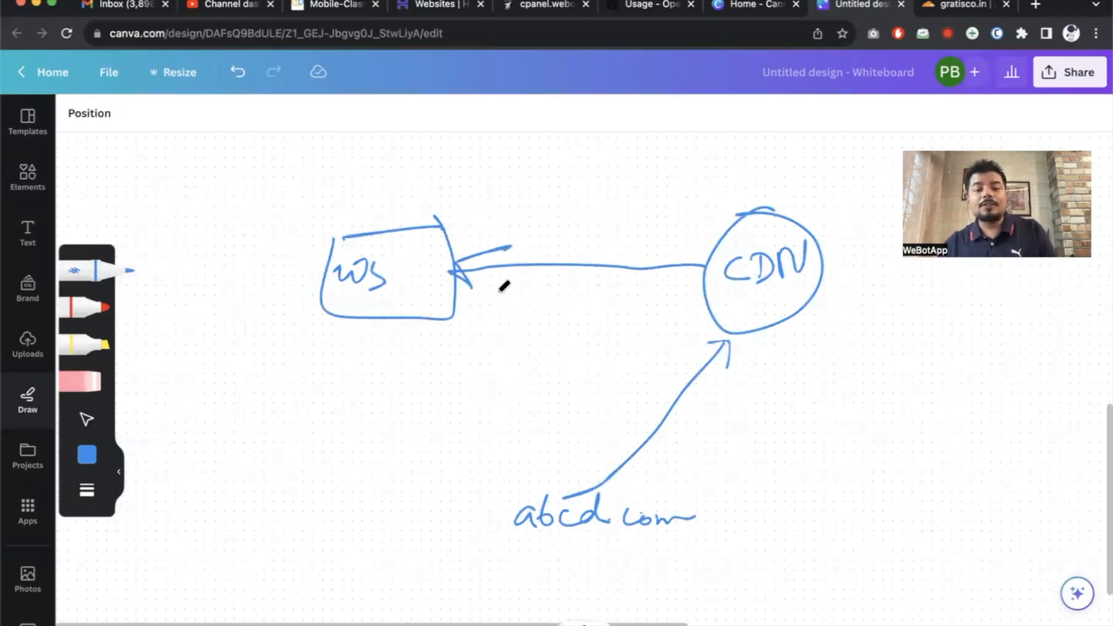
Write 'pics JS/CSS/html' above WS, circle it, and draw a line between WS and CDN.
scroll(498, 285, "up", 2)
scroll(474, 298, "down", 1)
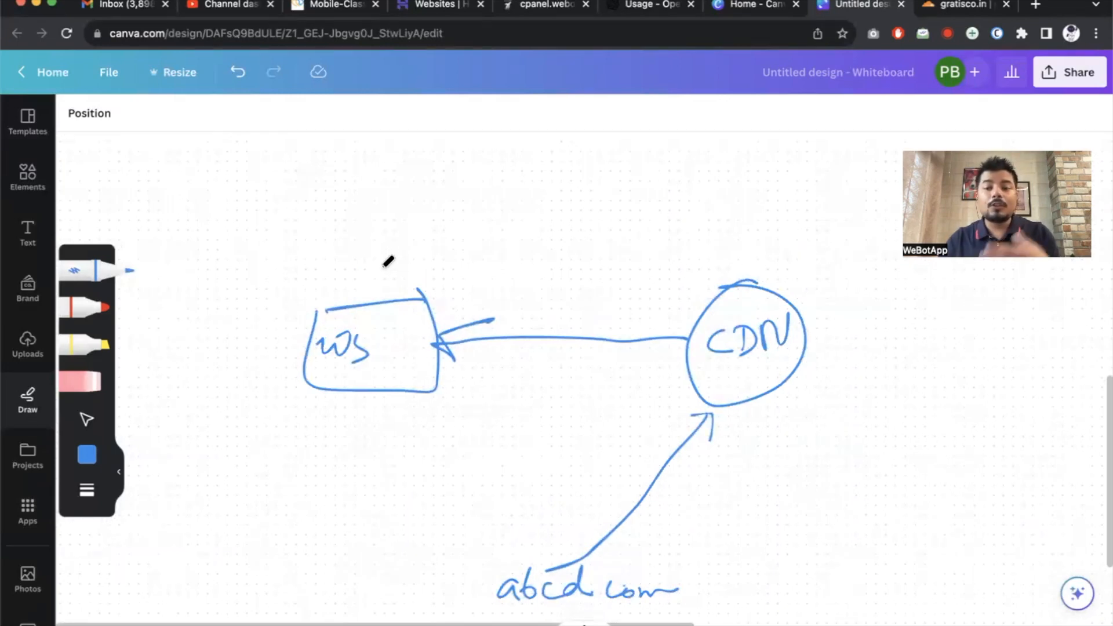
left_click_drag(371, 231, 371, 250)
left_click(397, 223)
mouse_move(396, 234)
left_mouse_down()
mouse_move(416, 249)
mouse_move(383, 287)
left_mouse_up()
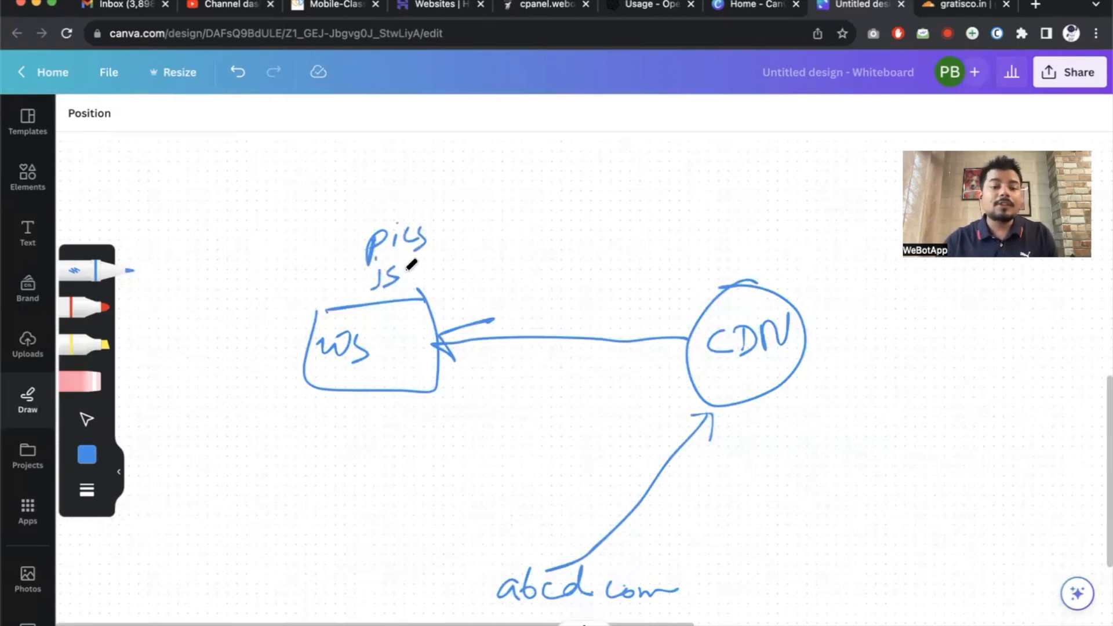
mouse_move(419, 261)
left_mouse_down()
mouse_move(408, 292)
mouse_move(430, 287)
left_mouse_up()
mouse_move(445, 260)
left_mouse_down()
mouse_move(436, 284)
mouse_move(451, 282)
left_mouse_up()
mouse_move(481, 237)
left_mouse_down()
mouse_move(470, 287)
mouse_move(530, 261)
mouse_move(528, 303)
left_mouse_up()
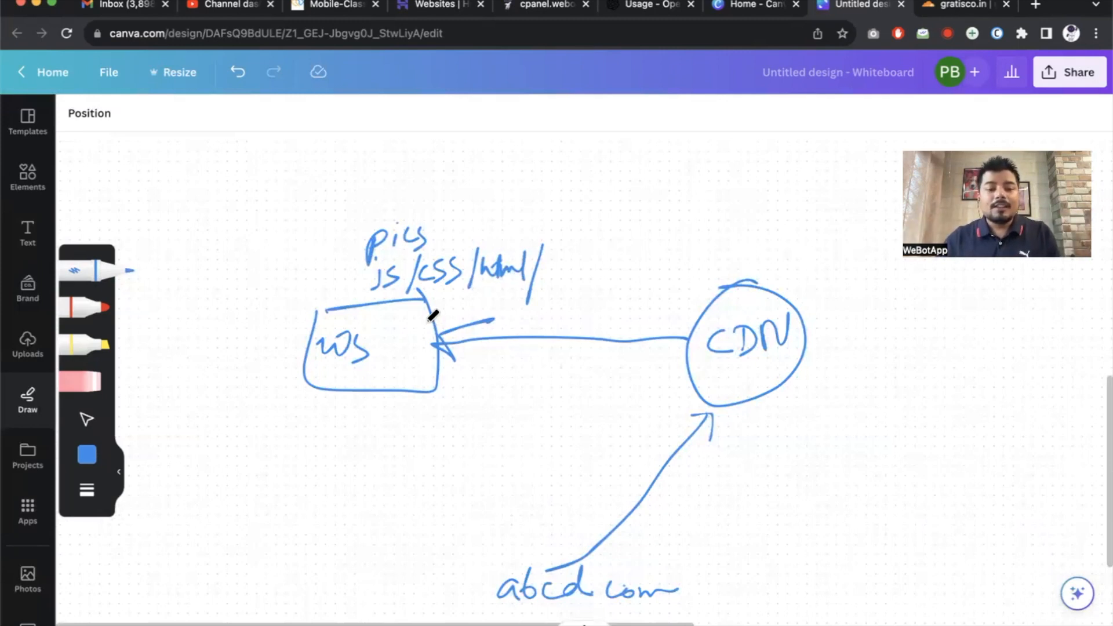
mouse_move(355, 258)
left_mouse_down()
mouse_move(459, 294)
mouse_move(529, 211)
mouse_move(352, 232)
mouse_move(344, 250)
left_mouse_up()
mouse_move(423, 316)
left_mouse_down()
mouse_move(582, 273)
mouse_move(698, 281)
mouse_move(656, 316)
mouse_move(528, 570)
mouse_move(578, 548)
left_mouse_up()
Add visitor V4 with an abcd.com request and an arrow up into CDN.
scroll(703, 355, "down", 5)
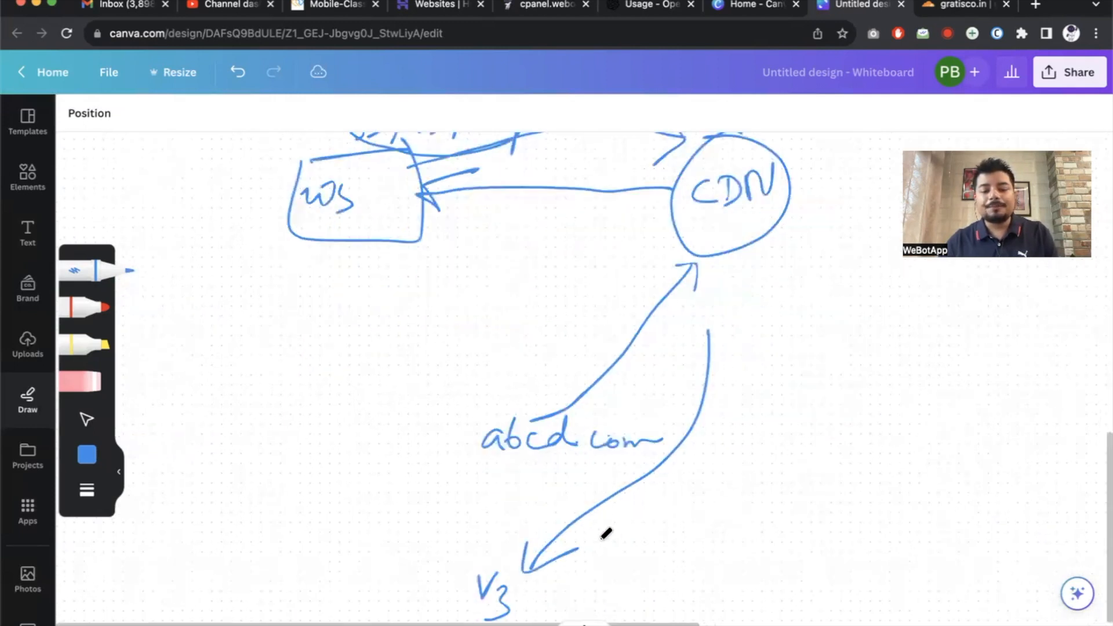
mouse_move(824, 514)
left_mouse_down()
mouse_move(838, 521)
mouse_move(833, 560)
mouse_move(815, 486)
mouse_move(777, 501)
left_mouse_up()
left_click(834, 532)
scroll(783, 542, "up", 1)
scroll(812, 522, "up", 1)
scroll(812, 564, "up", 1)
mouse_move(793, 512)
left_mouse_down()
mouse_move(792, 529)
mouse_move(809, 525)
left_mouse_up()
mouse_move(835, 513)
left_mouse_down()
mouse_move(826, 524)
mouse_move(869, 525)
left_mouse_up()
left_click(860, 522)
left_click_drag(888, 514, 928, 523)
scroll(844, 496, "up", 2)
mouse_move(832, 501)
left_mouse_down()
mouse_move(778, 316)
mouse_move(826, 317)
left_mouse_up()
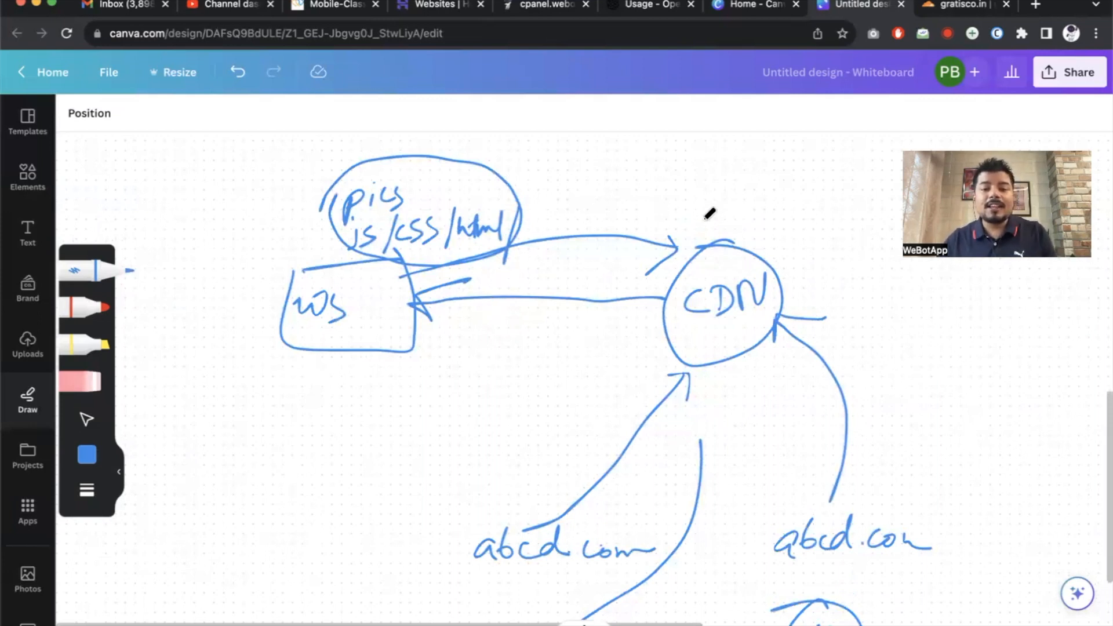
Write html under WS, add a small label in the CDN circle, and circle V3.
left_click_drag(350, 369, 363, 396)
mouse_move(372, 372)
left_mouse_down()
mouse_move(377, 383)
mouse_move(410, 365)
mouse_move(355, 415)
mouse_move(368, 340)
mouse_move(400, 428)
left_mouse_up()
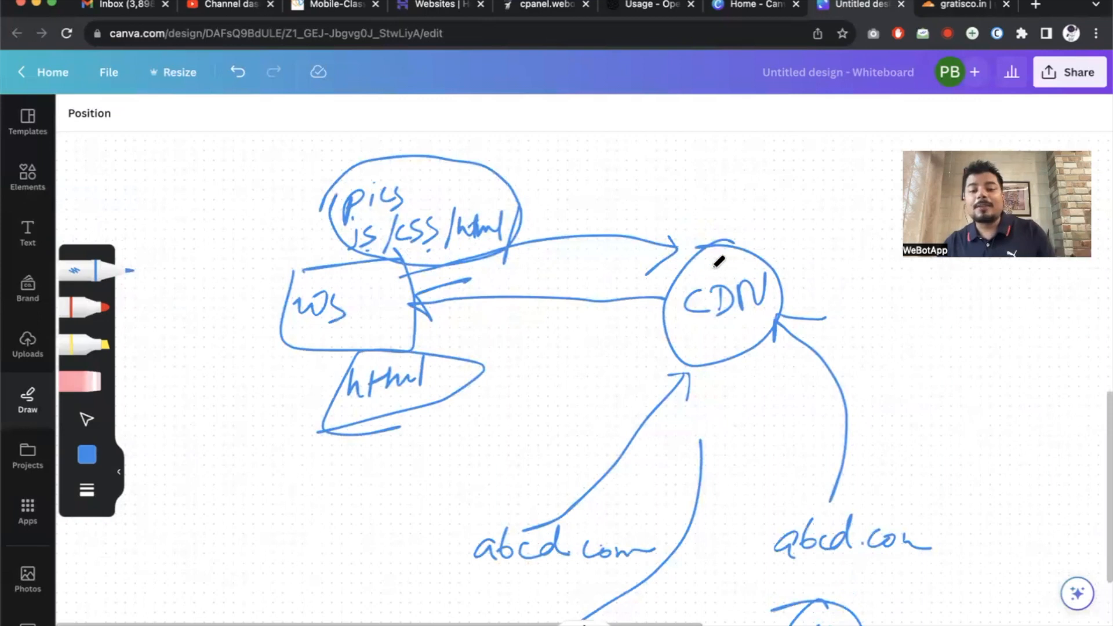
mouse_move(703, 263)
left_mouse_down()
mouse_move(754, 249)
mouse_move(743, 277)
left_mouse_up()
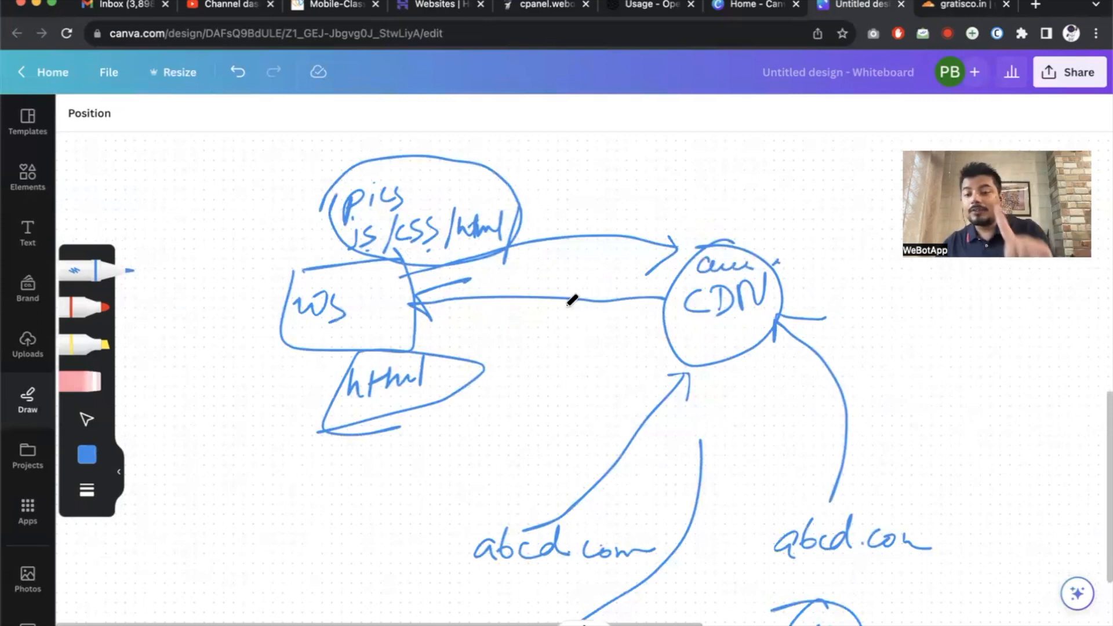
scroll(644, 442, "down", 1)
scroll(502, 499, "down", 5)
mouse_move(460, 448)
left_mouse_down()
mouse_move(415, 454)
mouse_move(455, 437)
left_mouse_up()
scroll(467, 484, "up", 4)
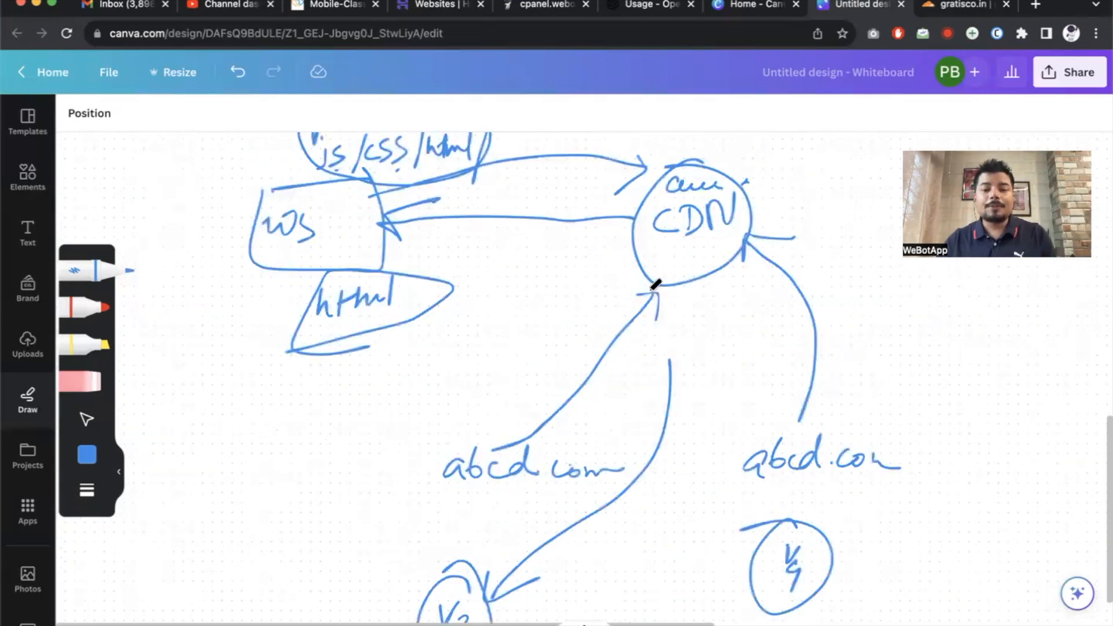
scroll(658, 287, "up", 2)
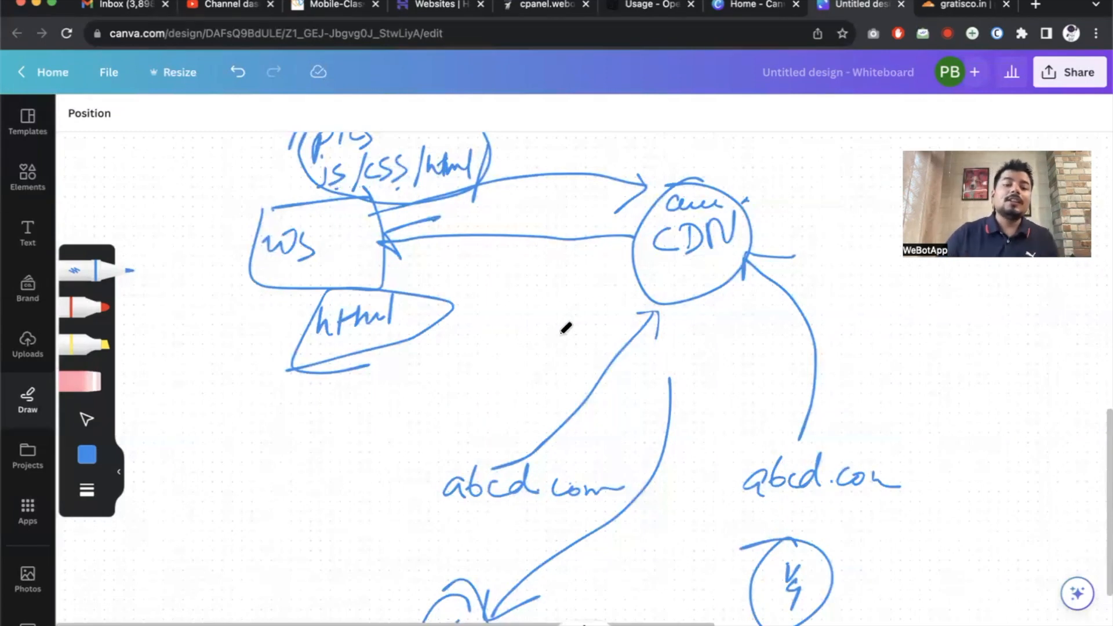
scroll(343, 311, "right", 5)
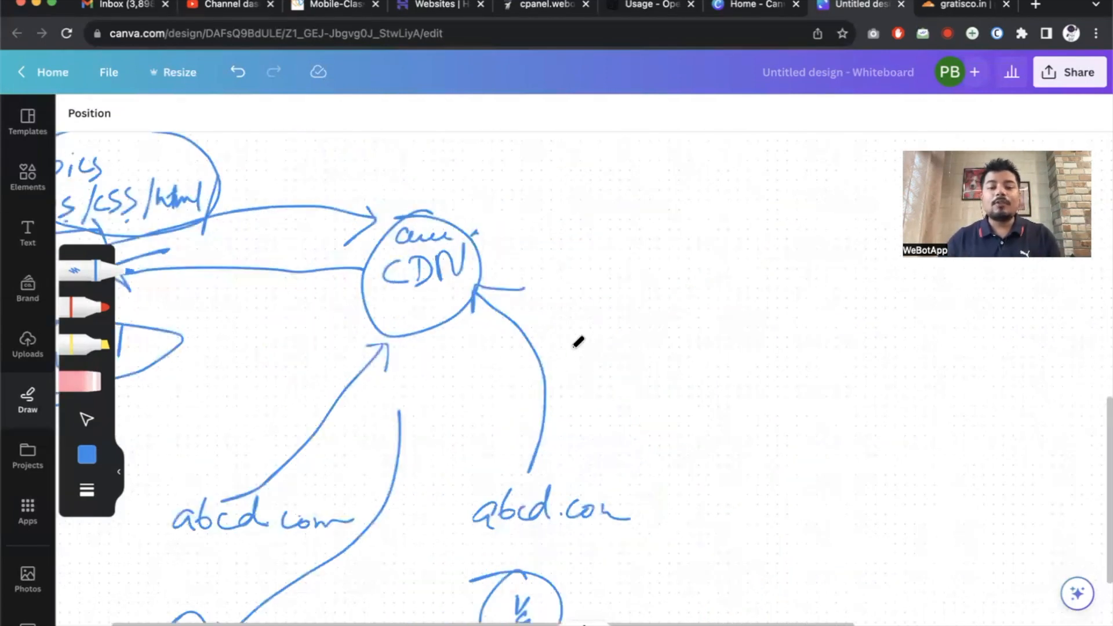
scroll(577, 307, "right", 5)
scroll(577, 307, "up", 2)
Handwrite a note about speed and security beside the diagram and outline the CDN.
mouse_move(552, 329)
left_mouse_down()
mouse_move(564, 297)
mouse_move(670, 276)
mouse_move(710, 290)
mouse_move(713, 268)
mouse_move(722, 315)
mouse_move(790, 278)
mouse_move(822, 293)
mouse_move(855, 346)
mouse_move(922, 301)
mouse_move(982, 302)
left_mouse_up()
mouse_move(649, 376)
left_mouse_down()
mouse_move(641, 418)
mouse_move(812, 391)
mouse_move(796, 385)
left_mouse_up()
scroll(794, 390, "left", 5)
scroll(794, 391, "down", 1)
mouse_move(373, 193)
left_mouse_down()
mouse_move(374, 365)
mouse_move(333, 211)
mouse_move(397, 204)
left_mouse_up()
Draw an arrow from CDN to a 'firewall' label and underline it.
mouse_move(551, 270)
left_mouse_down()
mouse_move(619, 234)
mouse_move(663, 249)
mouse_move(718, 234)
mouse_move(777, 241)
mouse_move(819, 206)
left_mouse_up()
left_click_drag(643, 298, 804, 283)
left_click_drag(659, 313, 800, 296)
left_click_drag(682, 332, 808, 312)
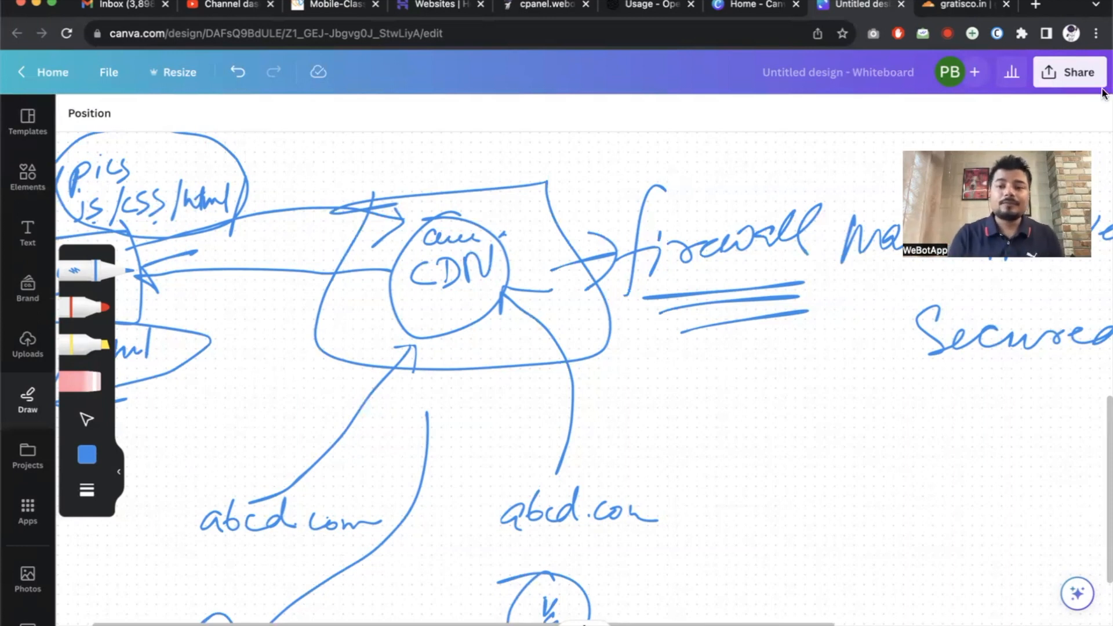
Review gratisco.in's overview stats (25.91% cached, 40 MB served), then go to its Traffic analytics.
left_click(962, 10)
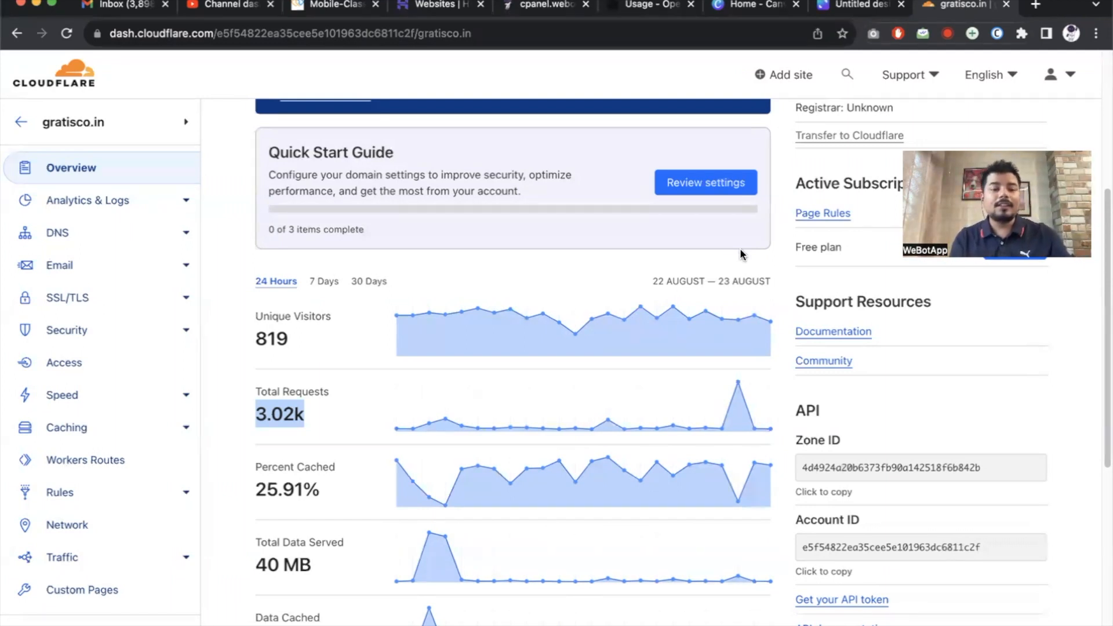
scroll(741, 254, "down", 3)
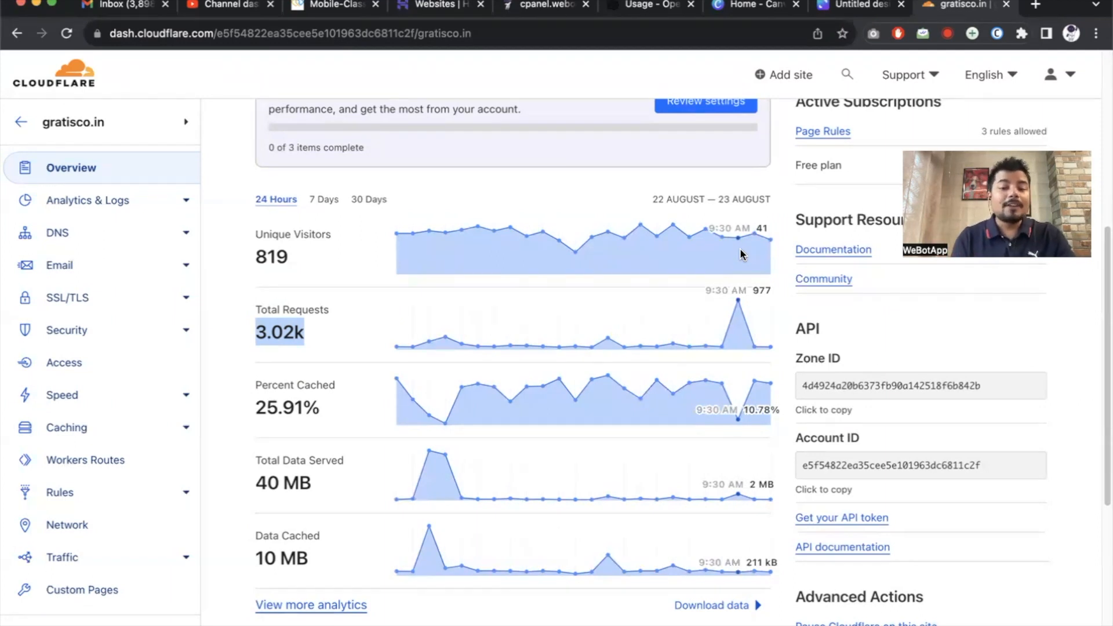
left_click_drag(257, 408, 331, 412)
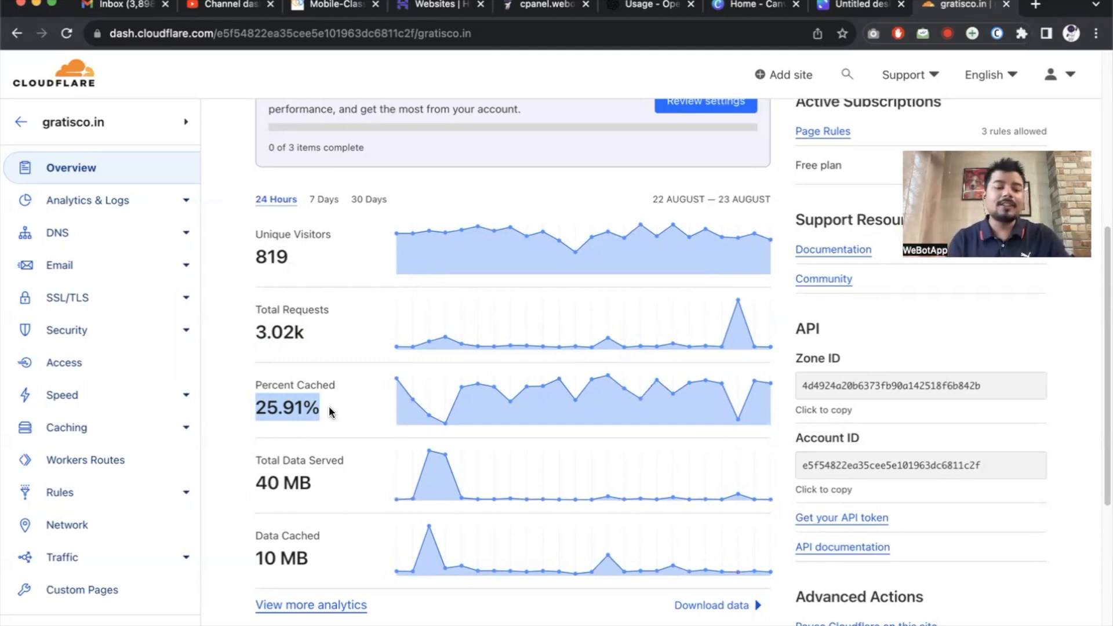
left_click_drag(253, 486, 325, 490)
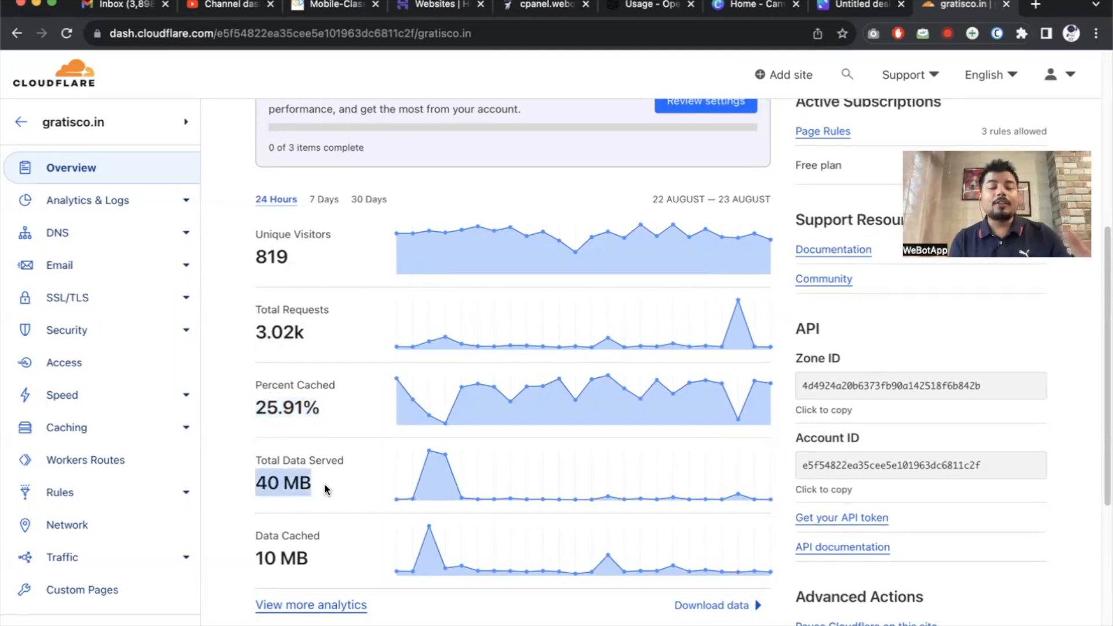
scroll(325, 487, "down", 2)
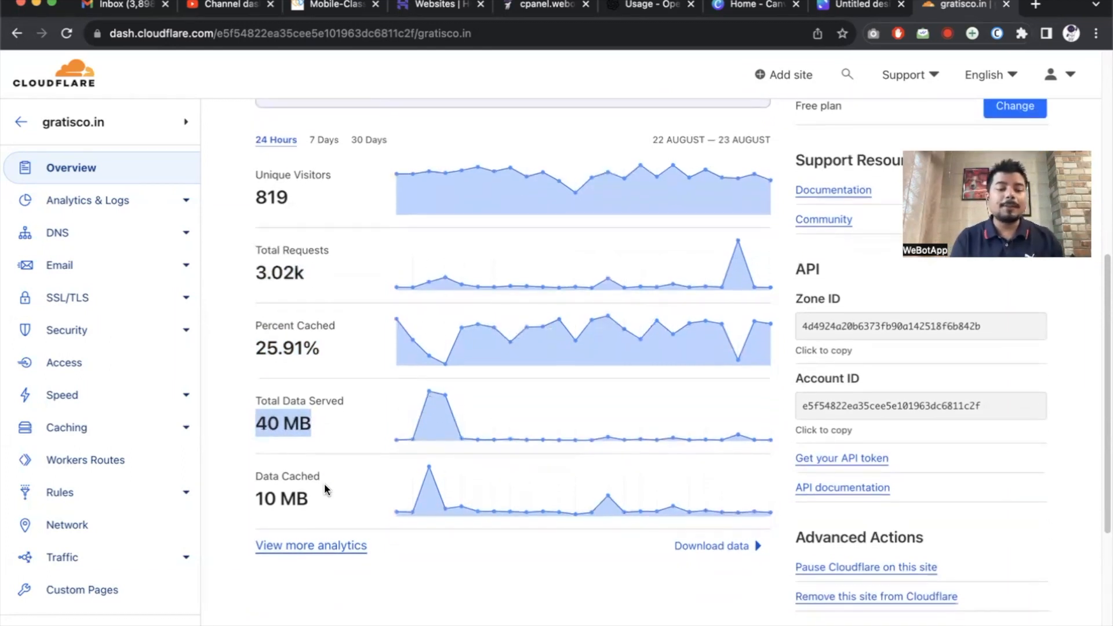
left_click_drag(256, 499, 318, 505)
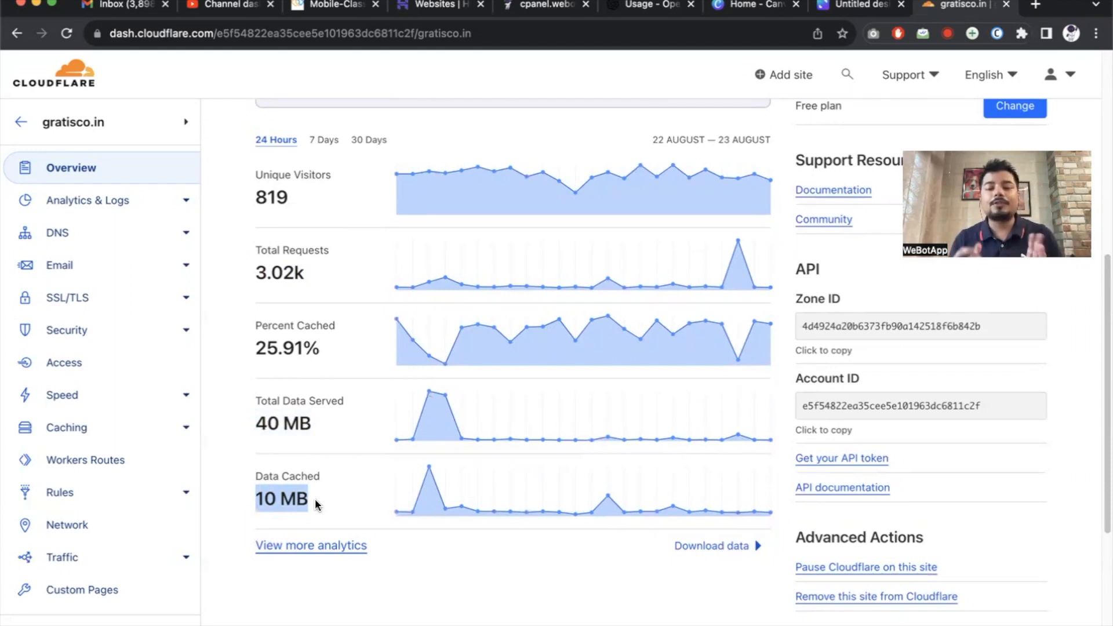
left_click(96, 203)
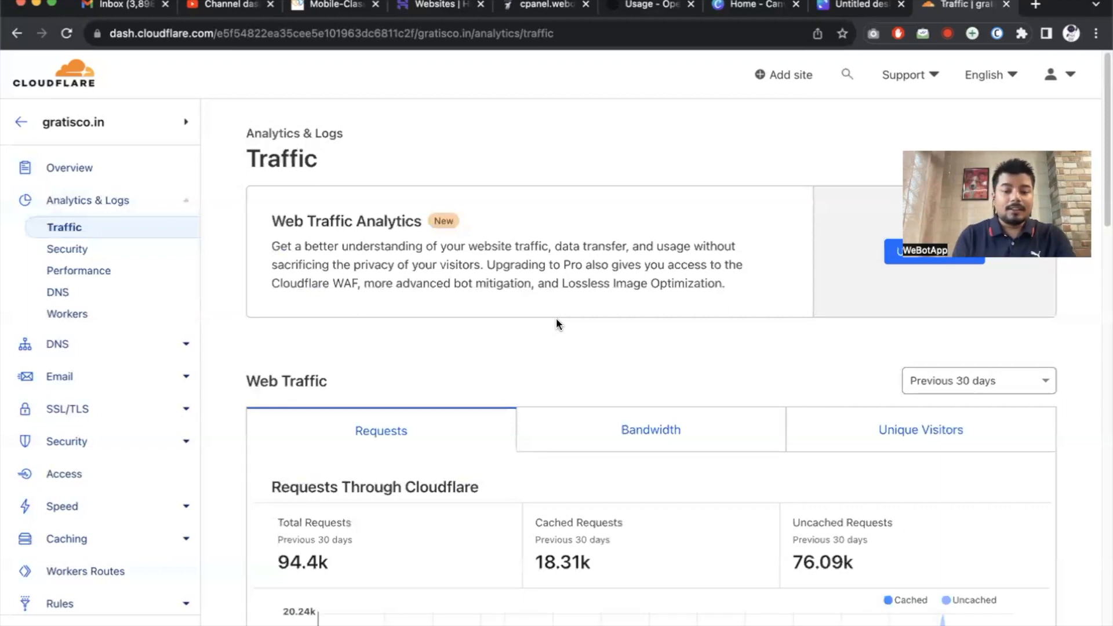
scroll(557, 319, "down", 3)
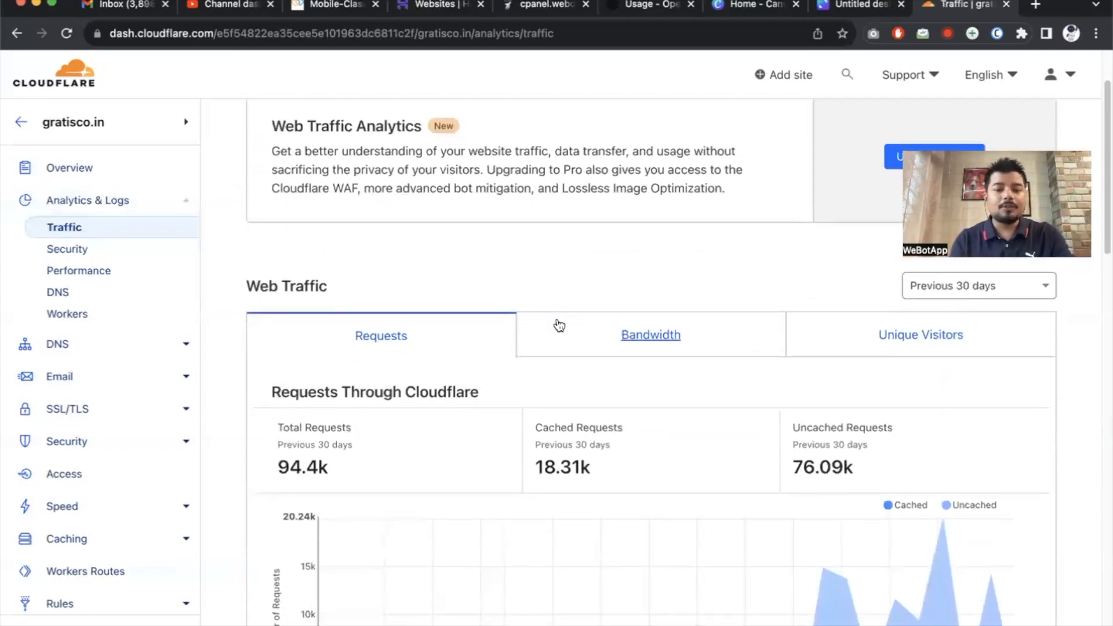
scroll(559, 325, "down", 3)
scroll(580, 325, "up", 4)
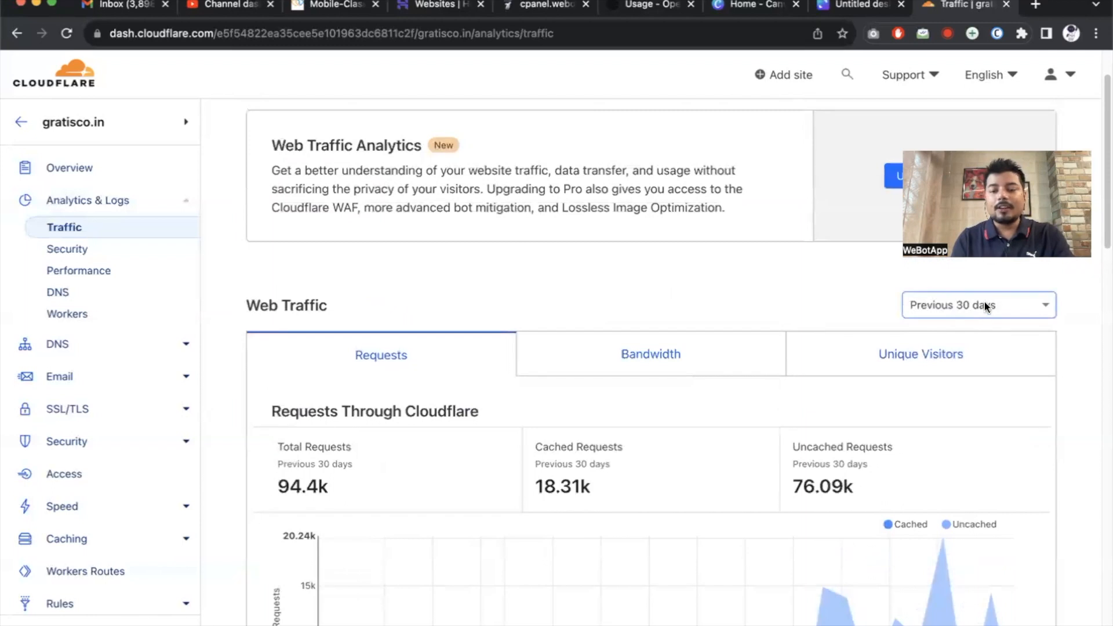
scroll(649, 365, "down", 4)
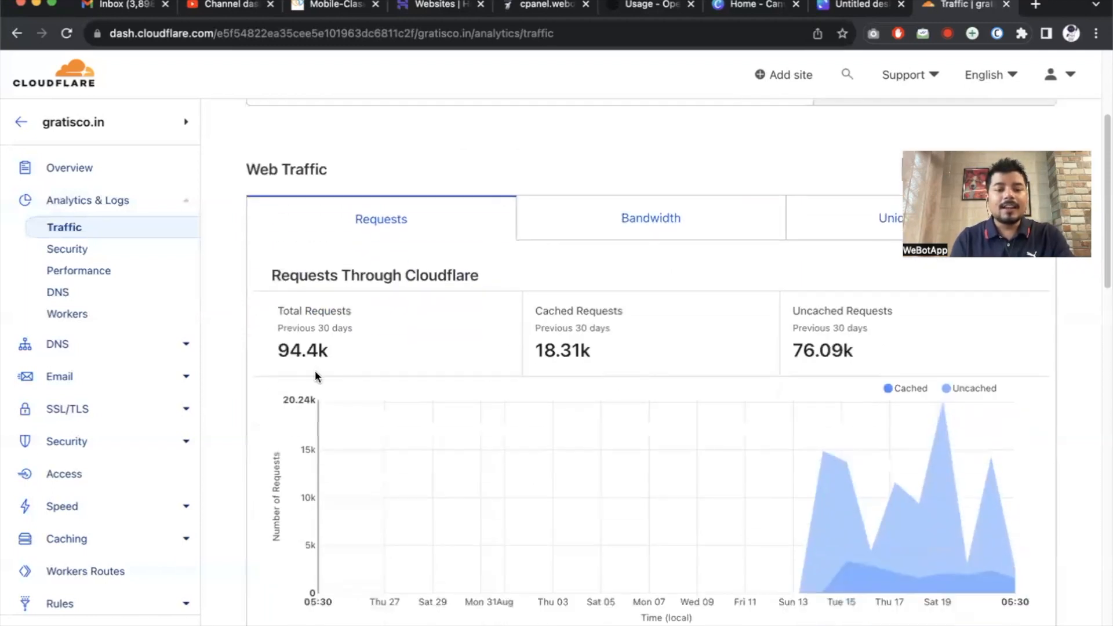
left_click_drag(275, 361, 430, 362)
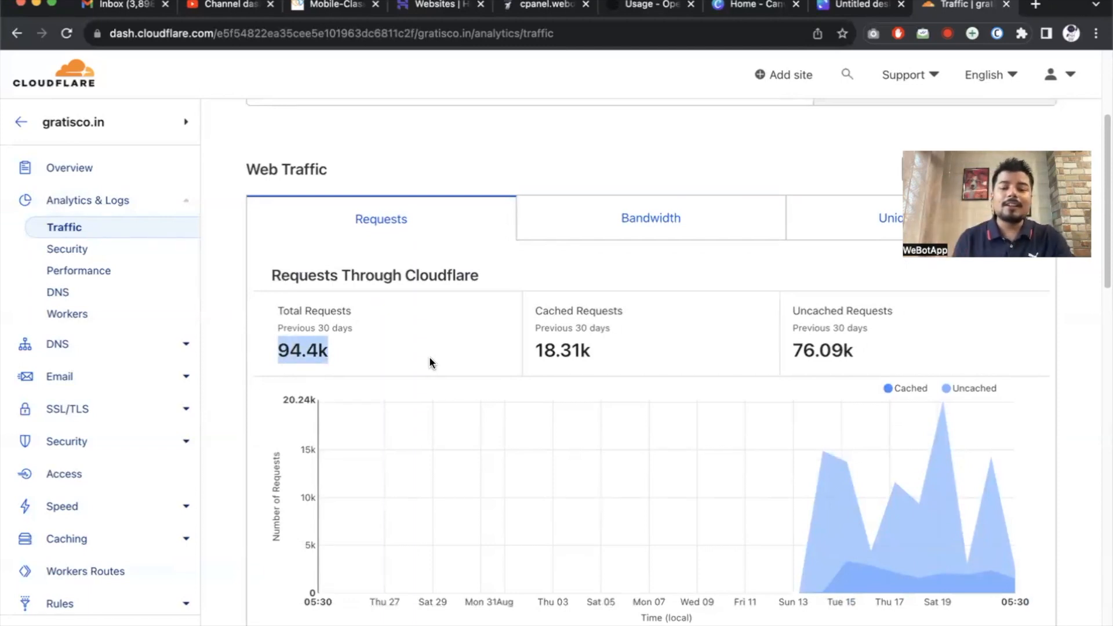
scroll(430, 363, "down", 1)
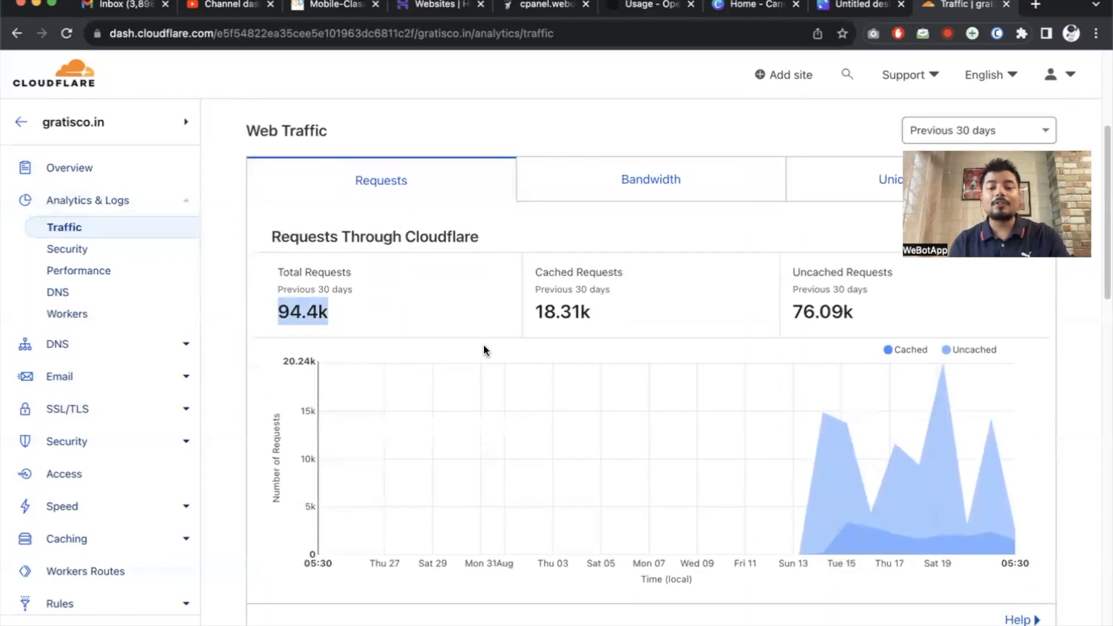
left_click_drag(520, 319, 681, 319)
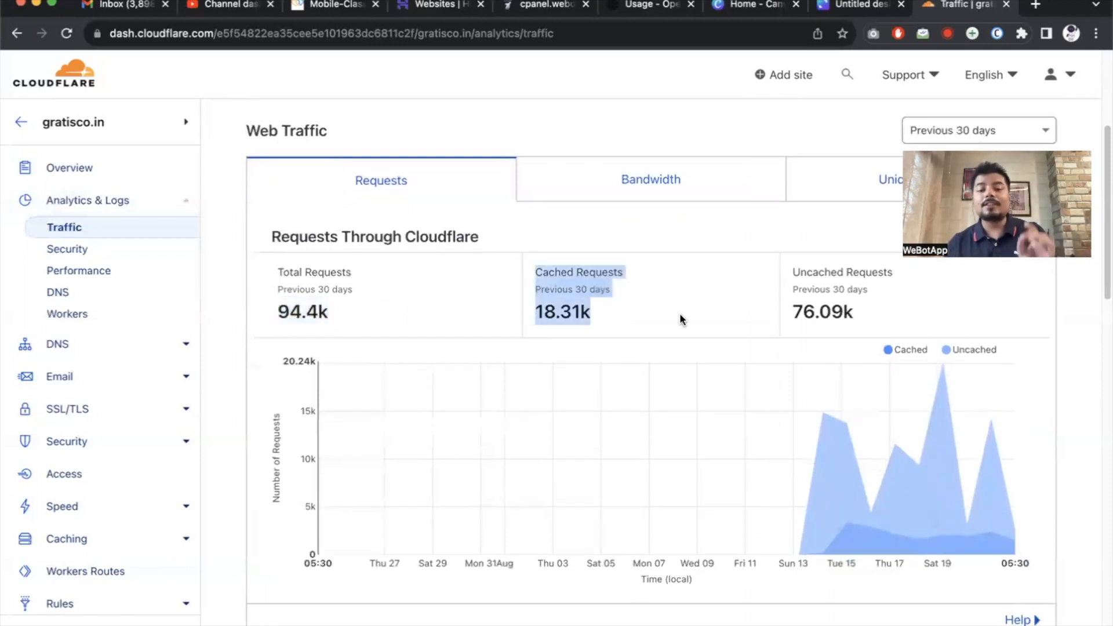
left_click_drag(777, 311, 889, 313)
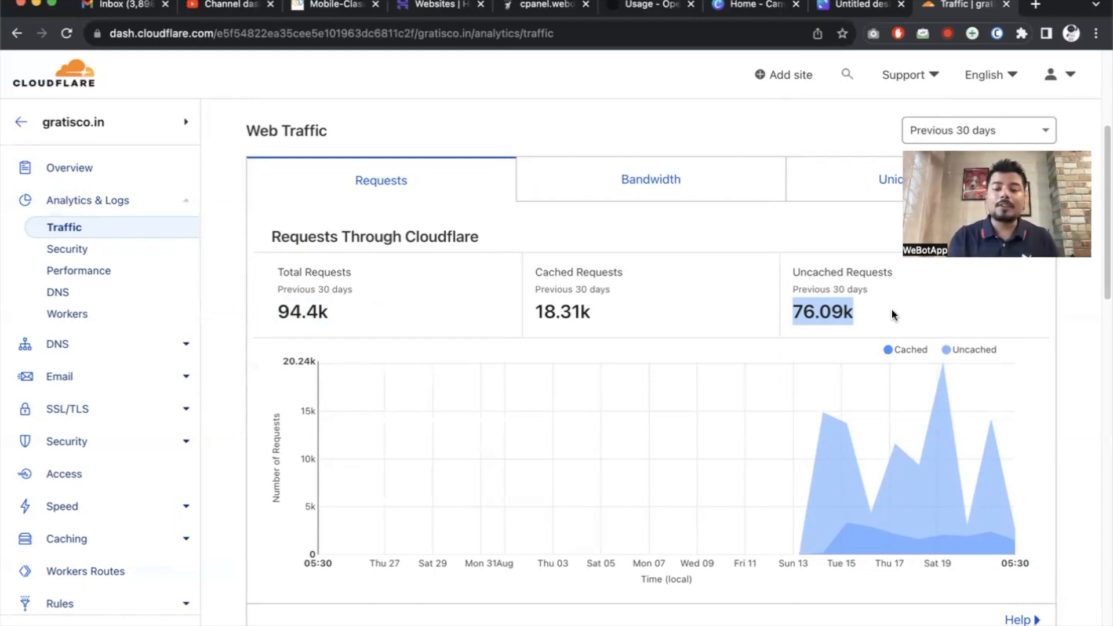
scroll(893, 315, "down", 7)
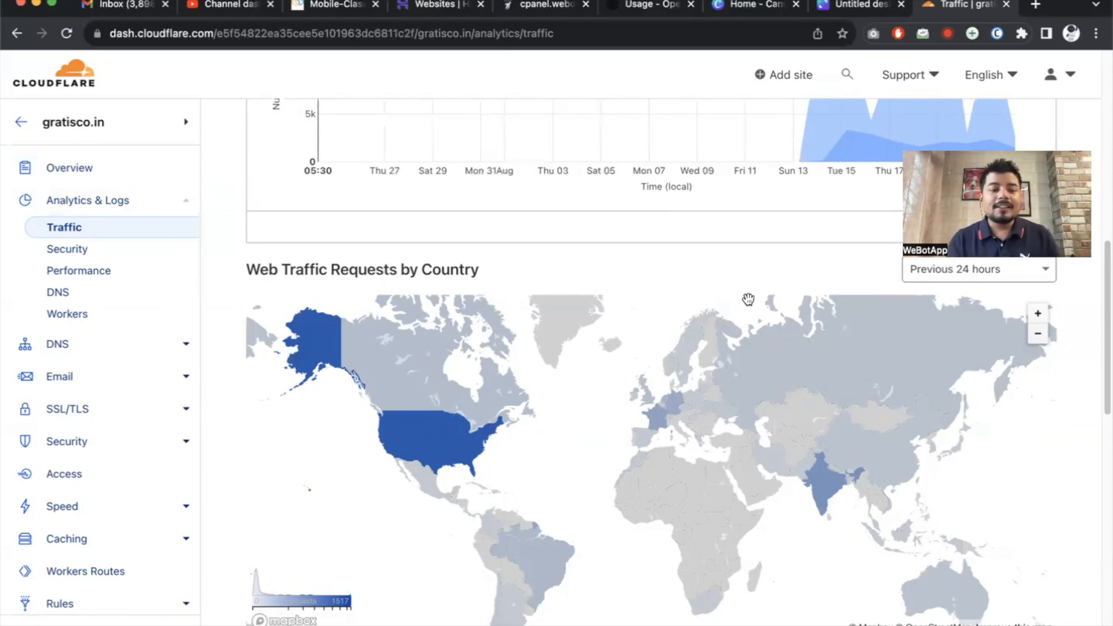
mouse_move(337, 332)
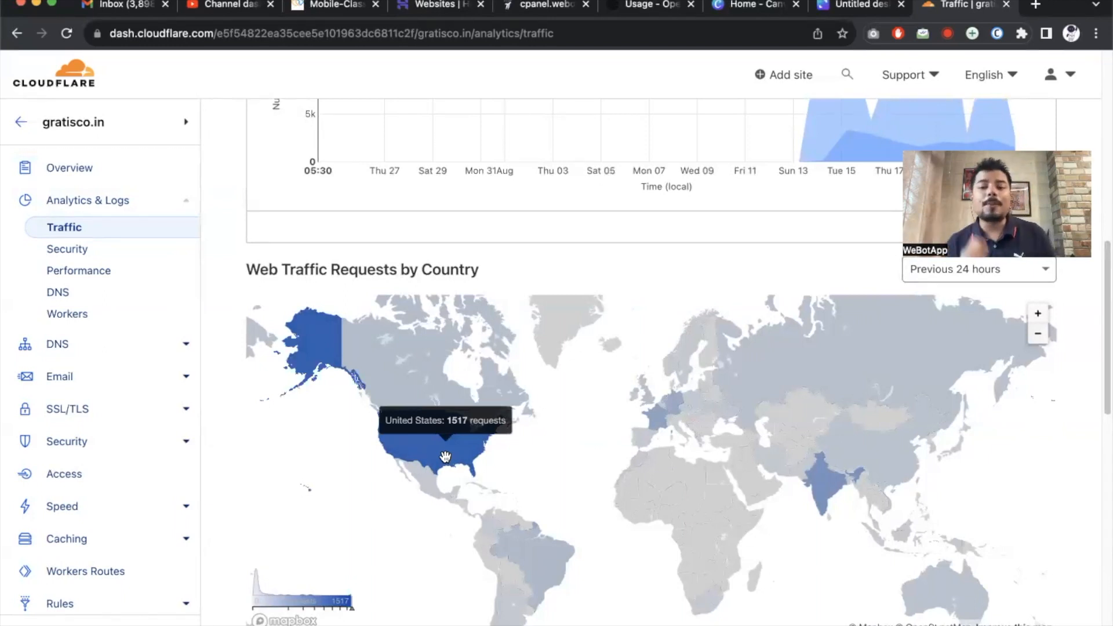
scroll(445, 456, "down", 3)
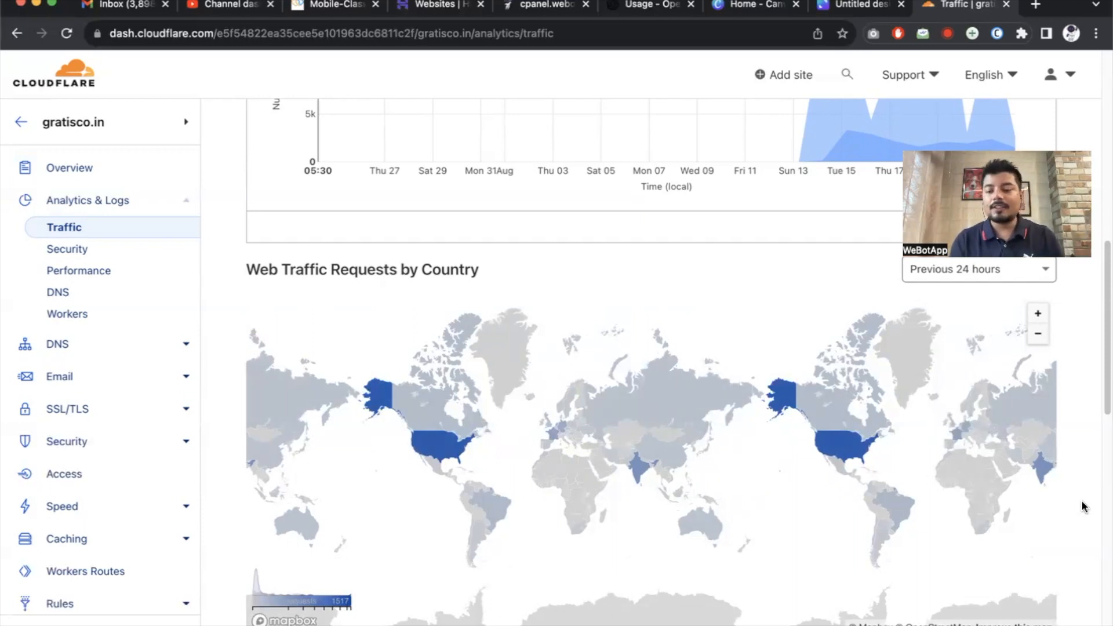
scroll(1083, 507, "down", 6)
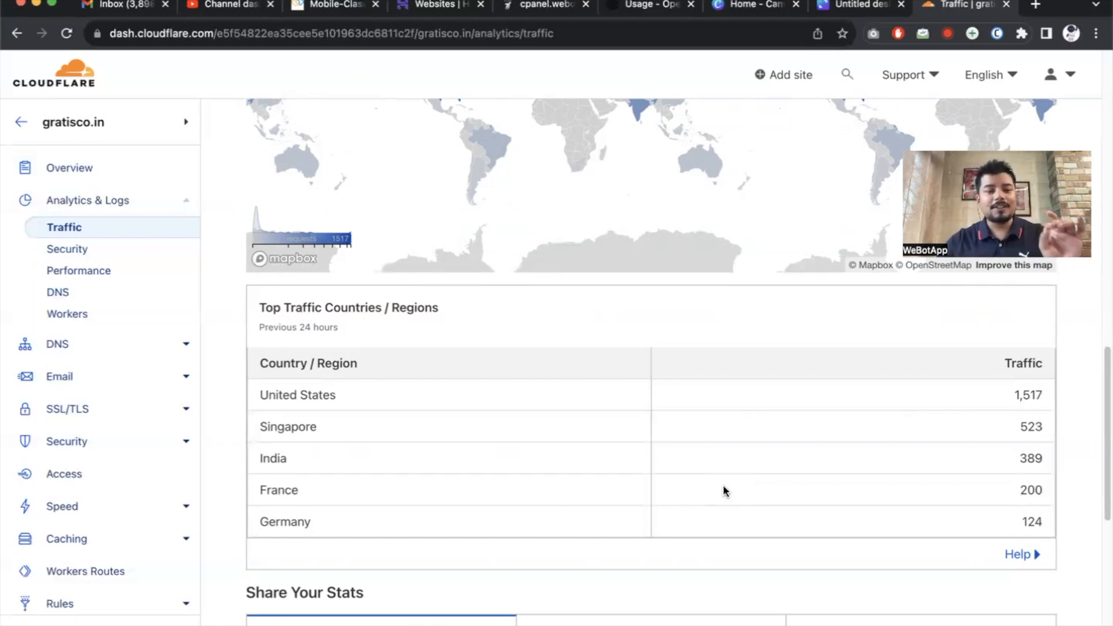
Open gratisco.in's Security analytics and note the Threats card showing 978 total threats.
left_click(78, 250)
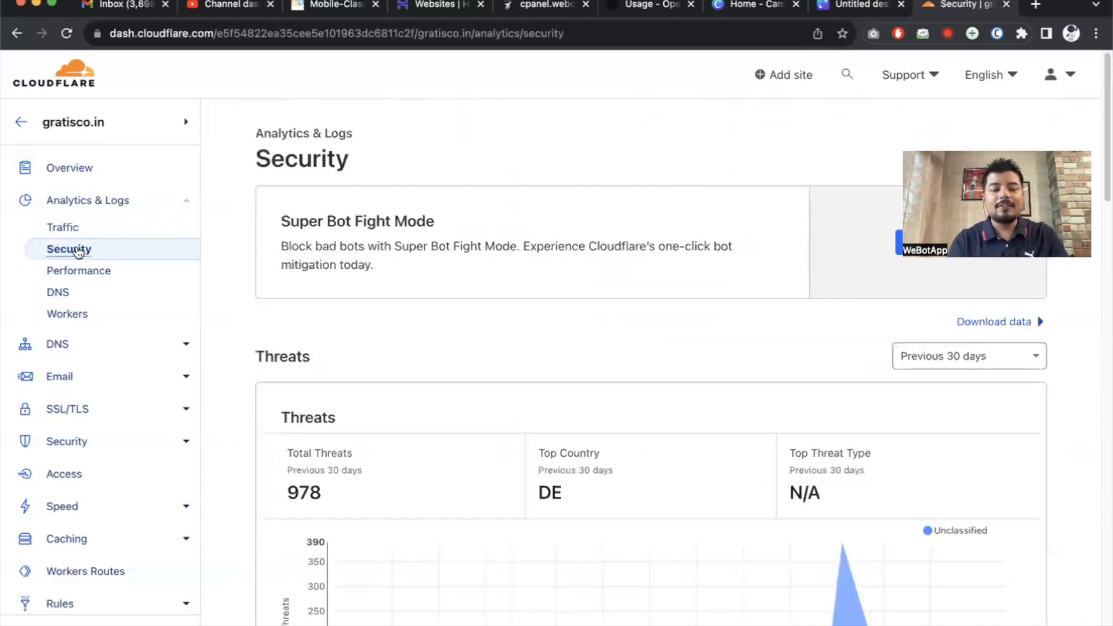
scroll(269, 295, "down", 3)
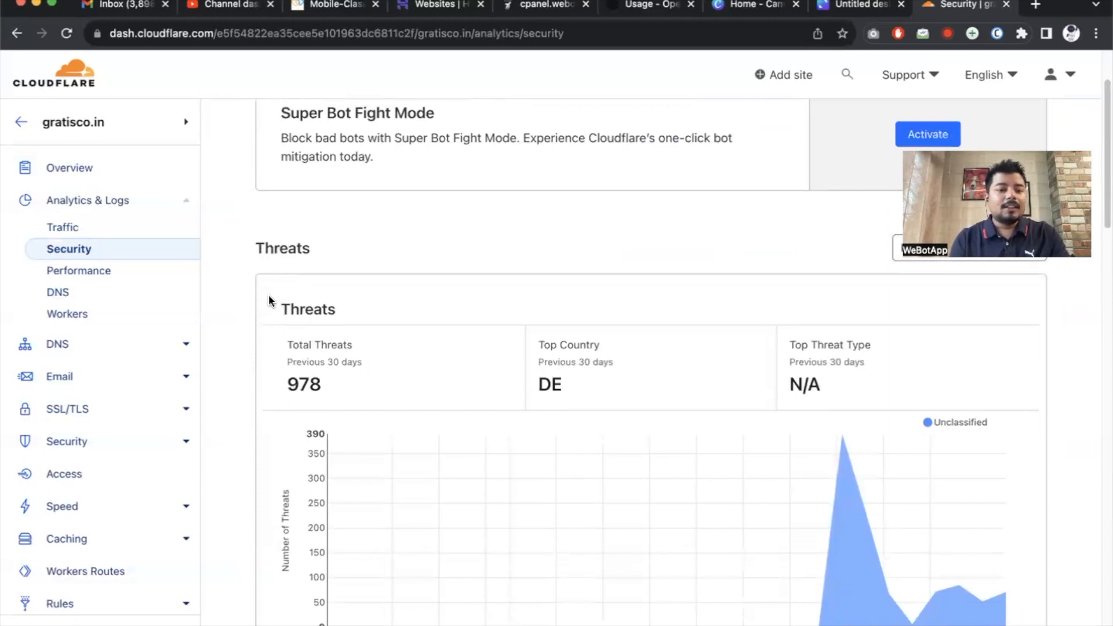
scroll(269, 295, "down", 3)
left_click_drag(276, 215, 388, 213)
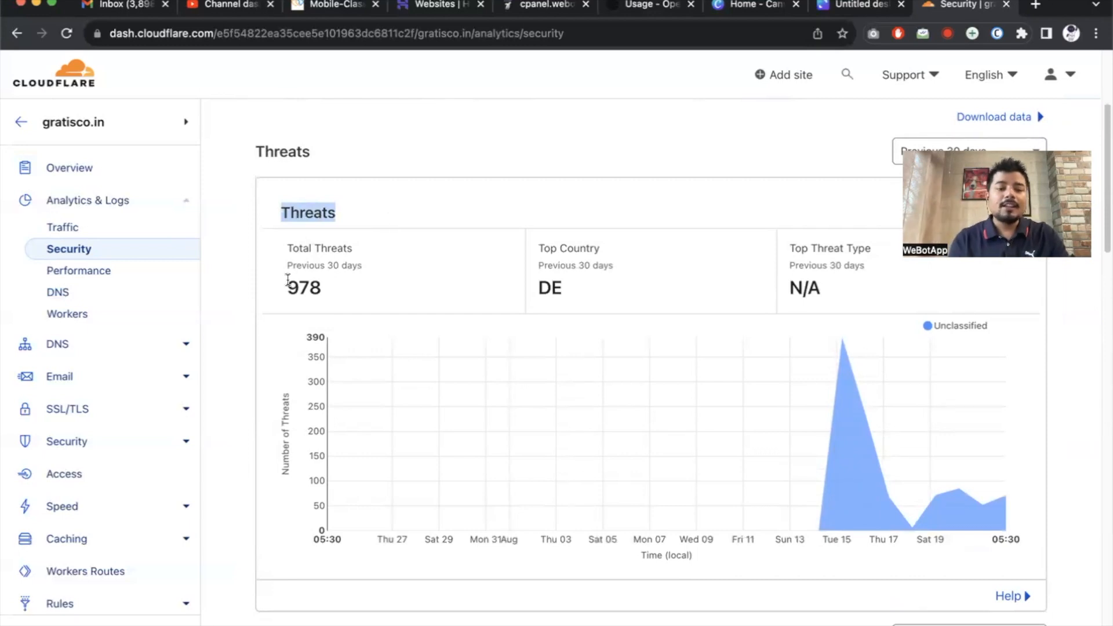
left_click_drag(284, 287, 323, 288)
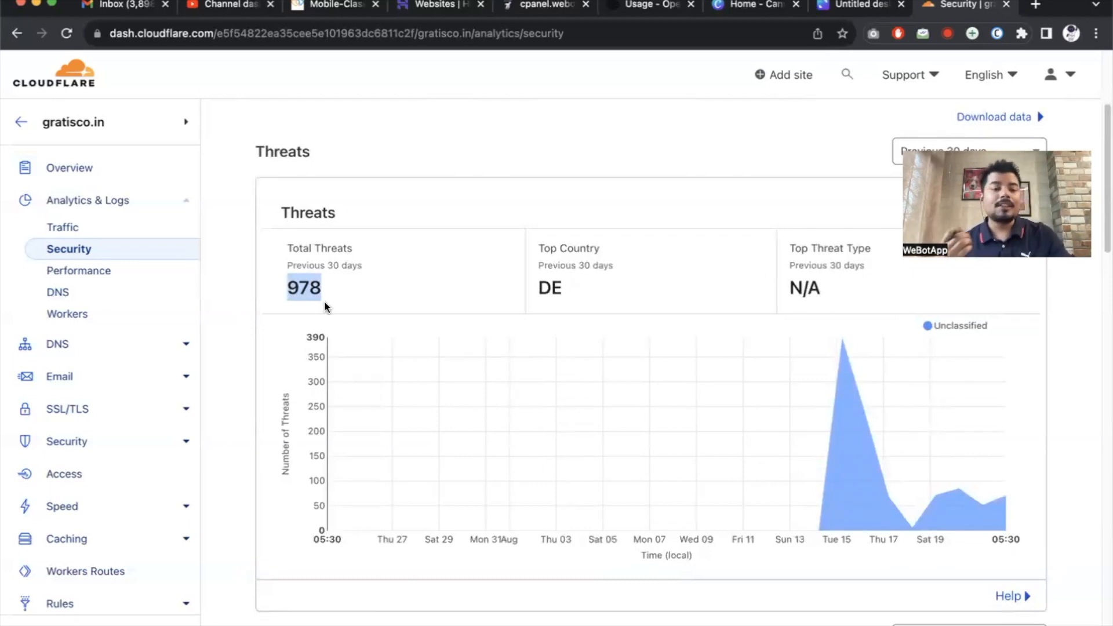
Review the threat country map, Rate Limiting and Overview: Netherlands 9 requests, Google crawled 8 pages.
scroll(325, 300, "down", 6)
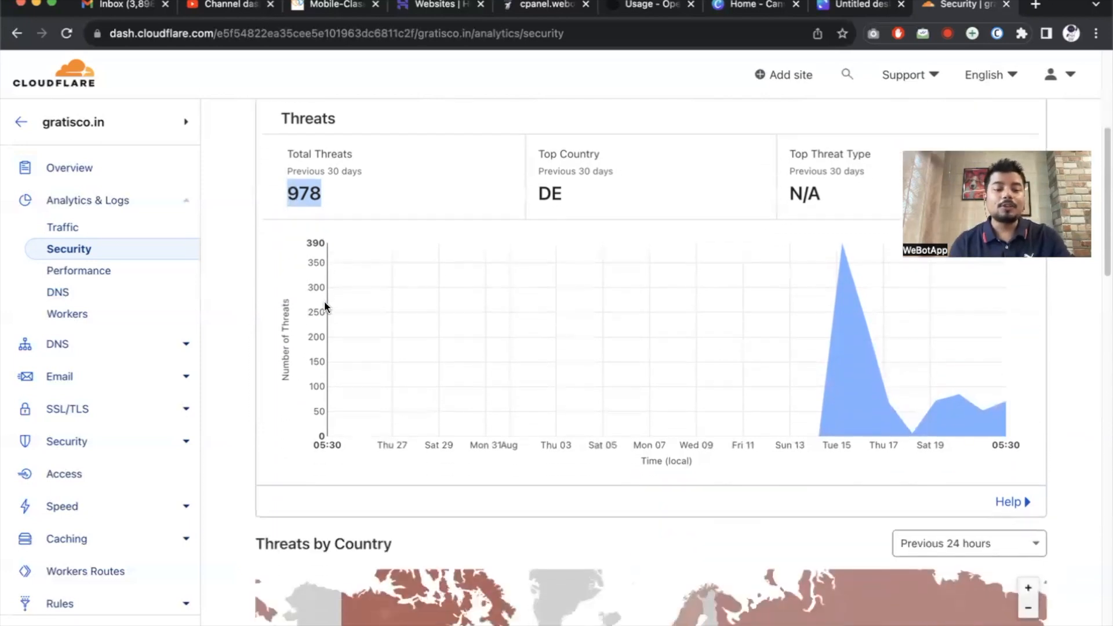
scroll(325, 300, "down", 2)
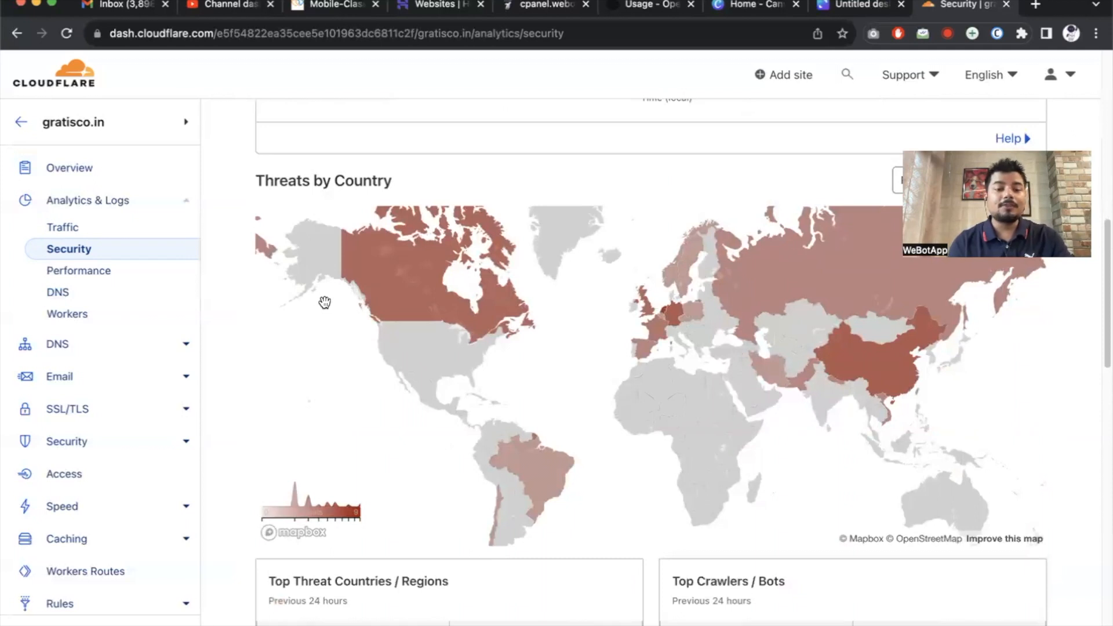
mouse_move(402, 284)
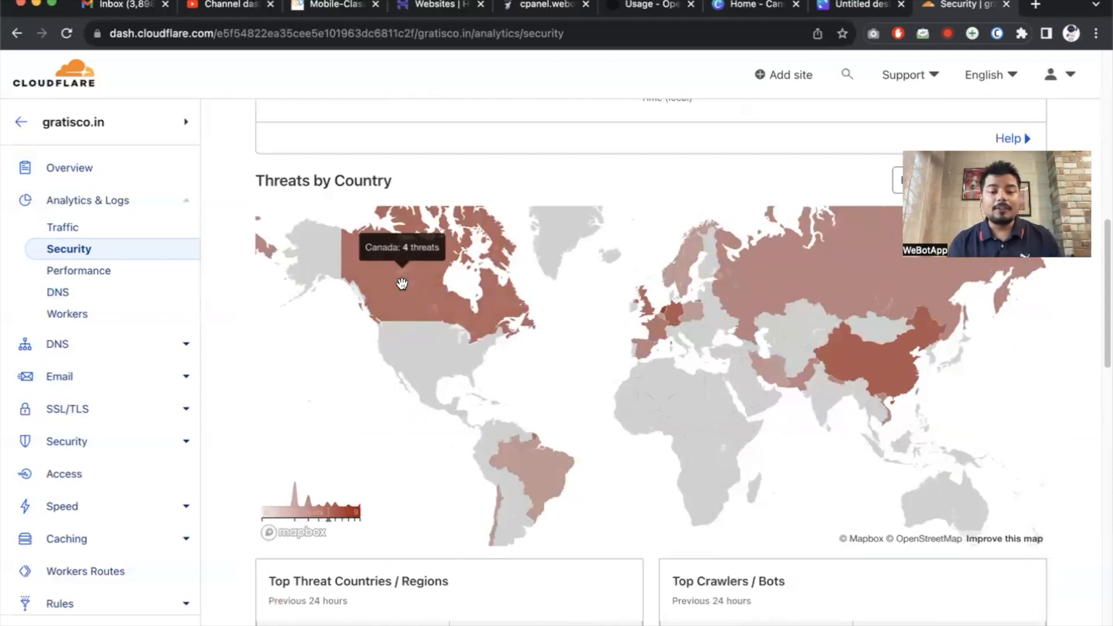
mouse_move(539, 479)
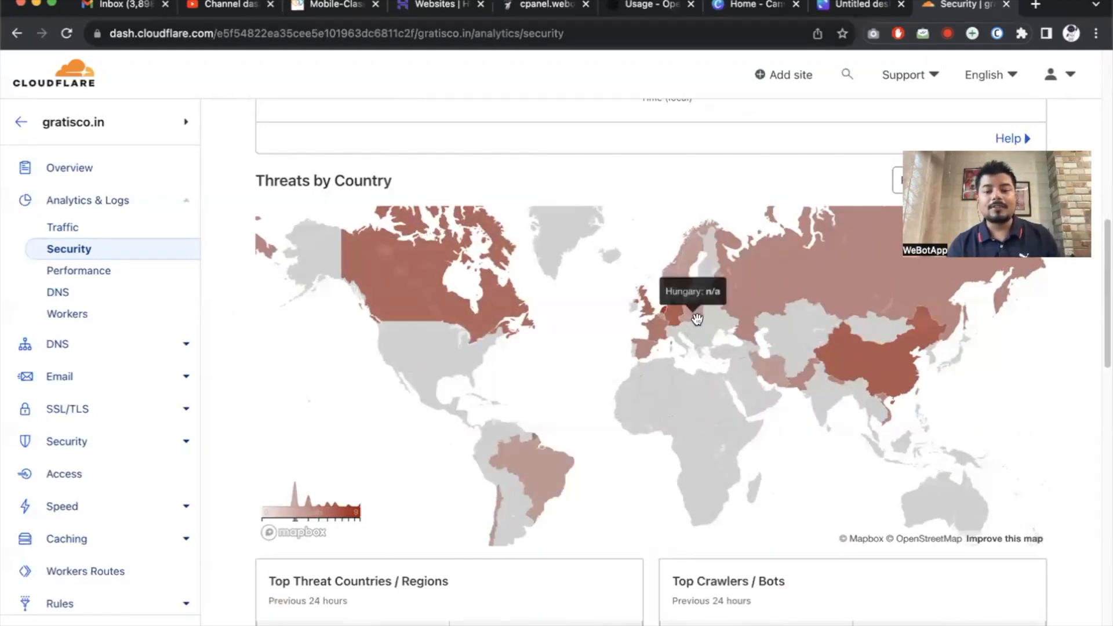
mouse_move(672, 316)
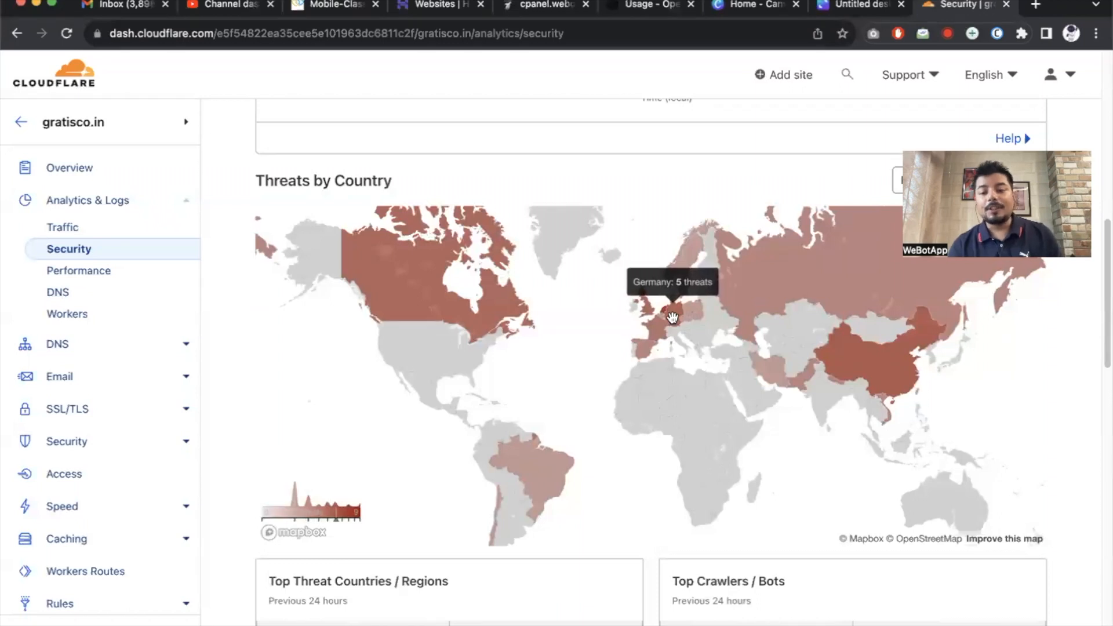
mouse_move(847, 353)
mouse_move(848, 243)
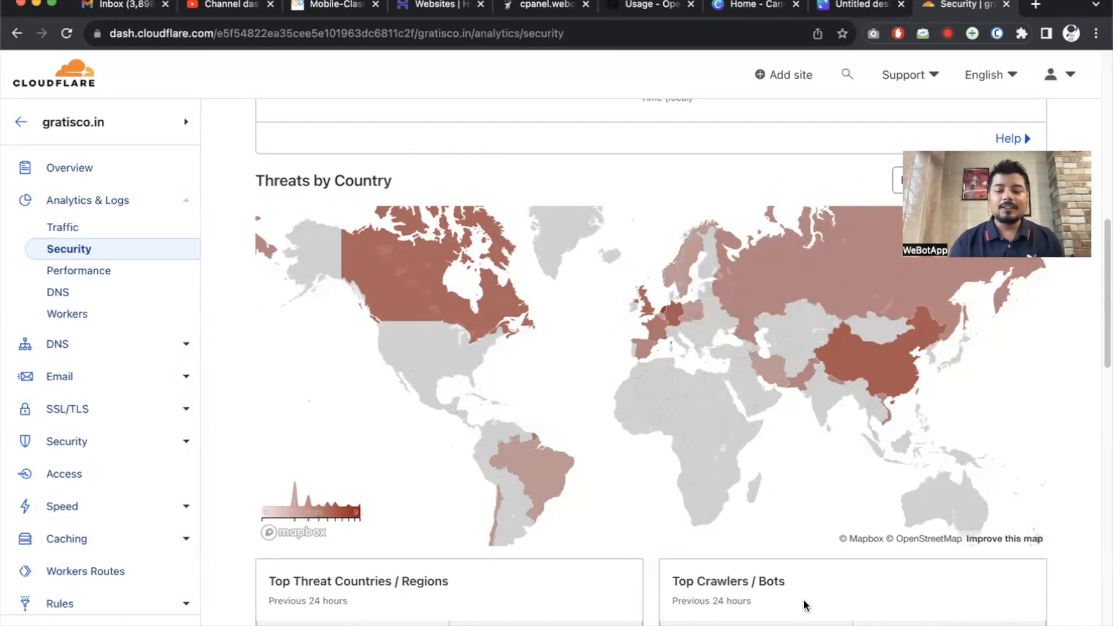
scroll(802, 599, "down", 5)
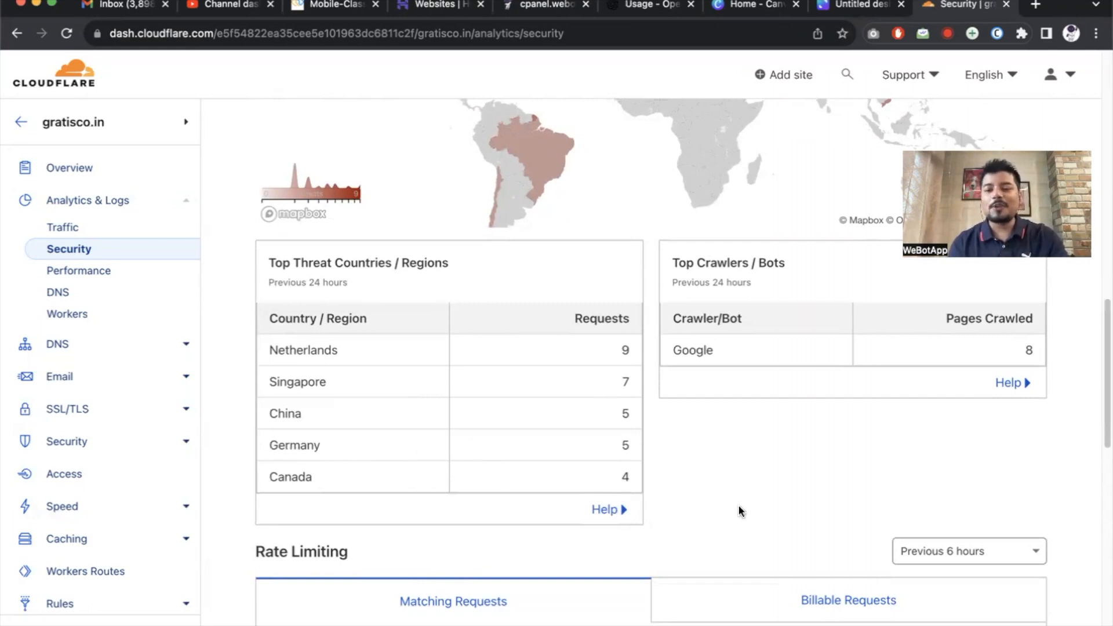
scroll(739, 508, "down", 4)
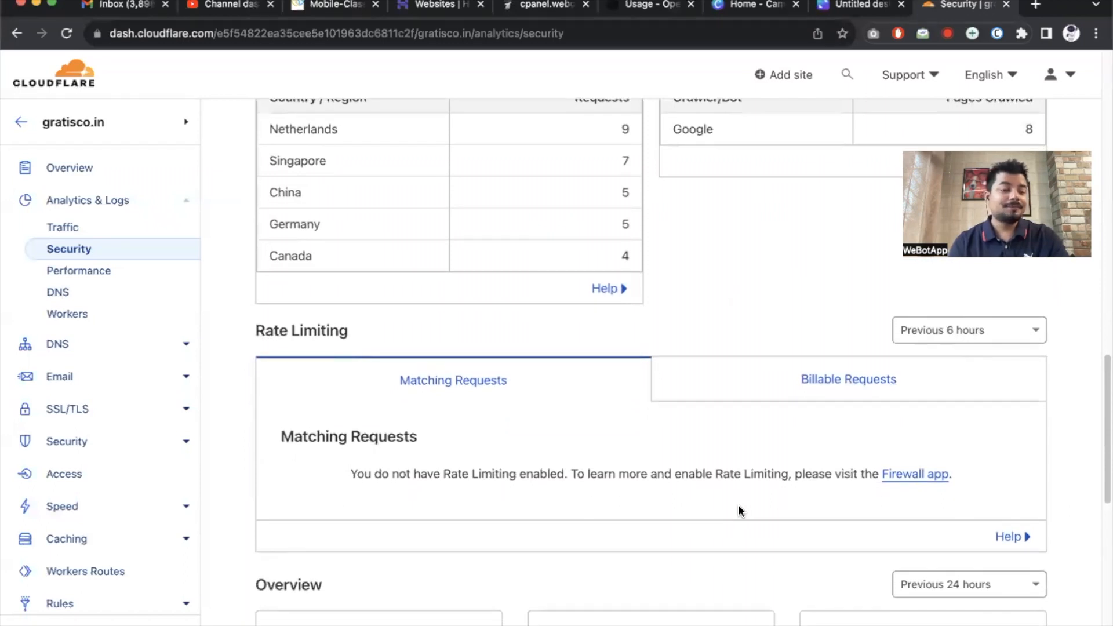
scroll(738, 511, "down", 6)
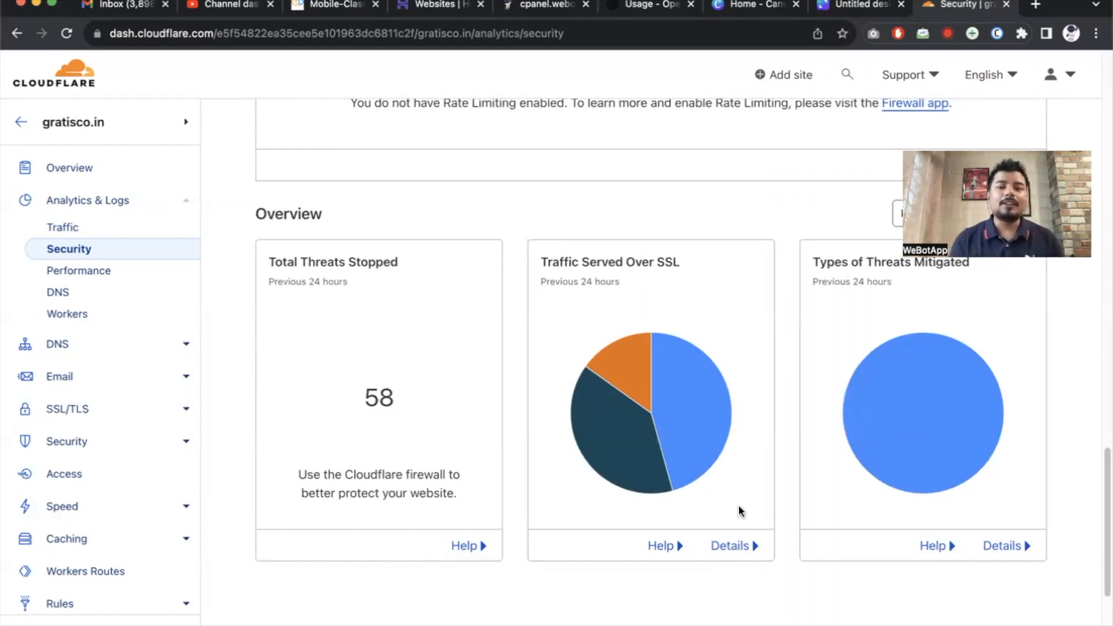
Start adding a site in Cloudflare and load india.resellerclub.com in a new tab.
left_click(787, 78)
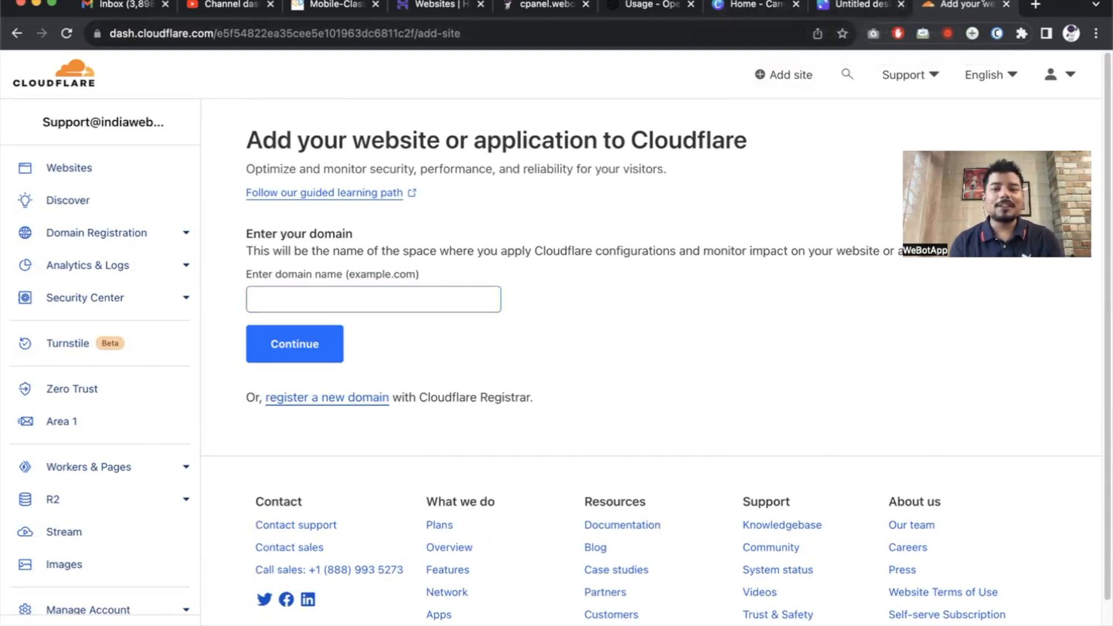
left_click(1035, 4)
type("india.re")
key("Return")
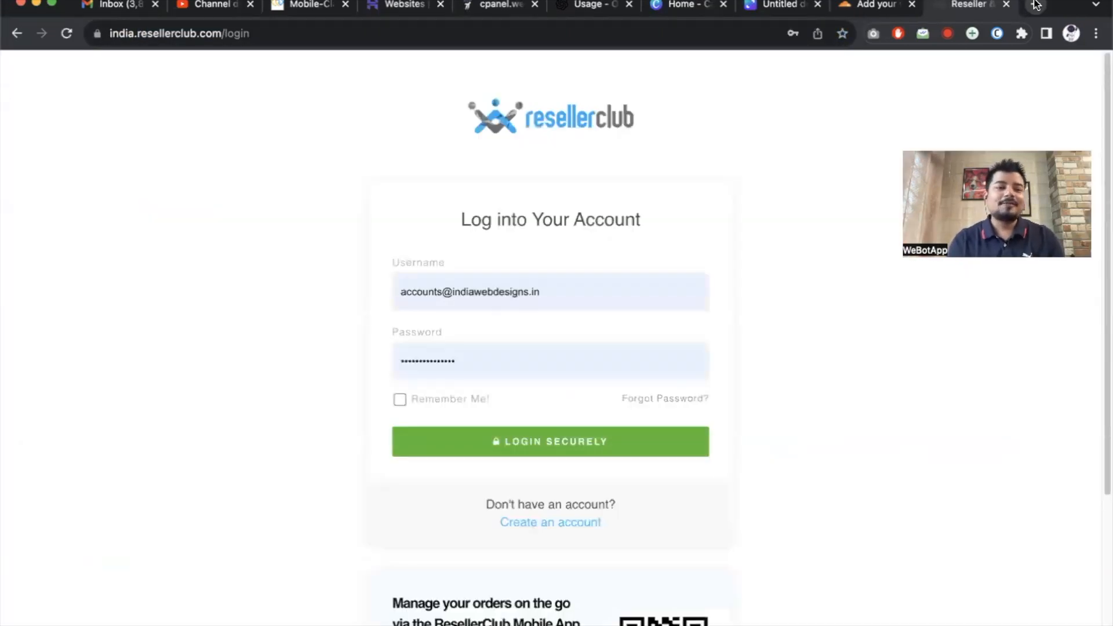
Log into ResellerClub, copy tassiecouriers.com.au from its order, and paste it into Cloudflare's domain field.
left_click(541, 443)
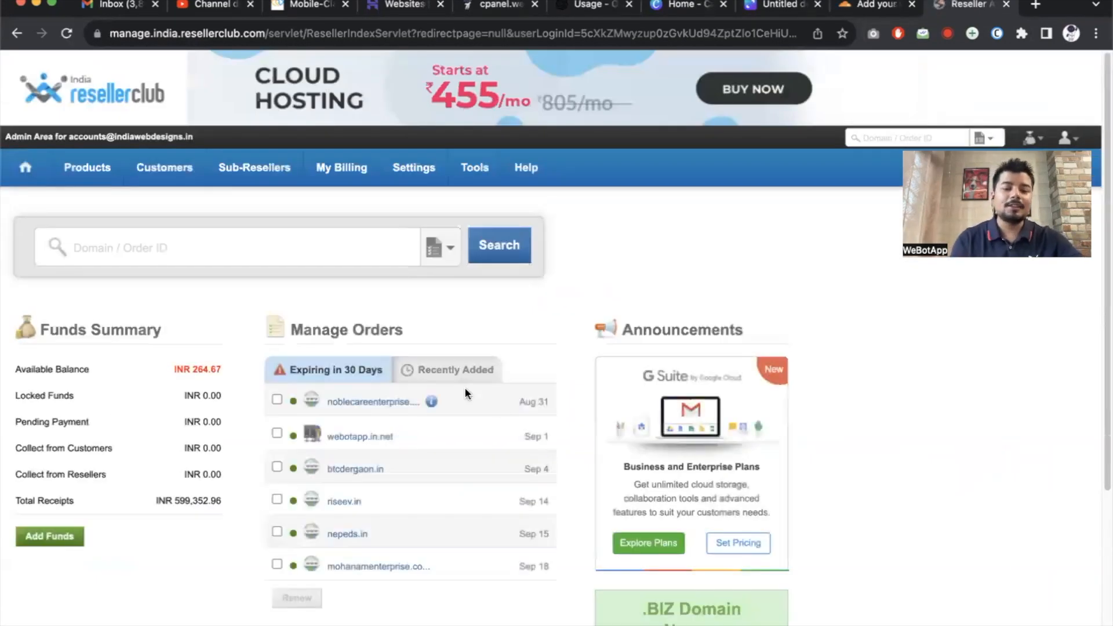
left_click(461, 375)
left_click(369, 407)
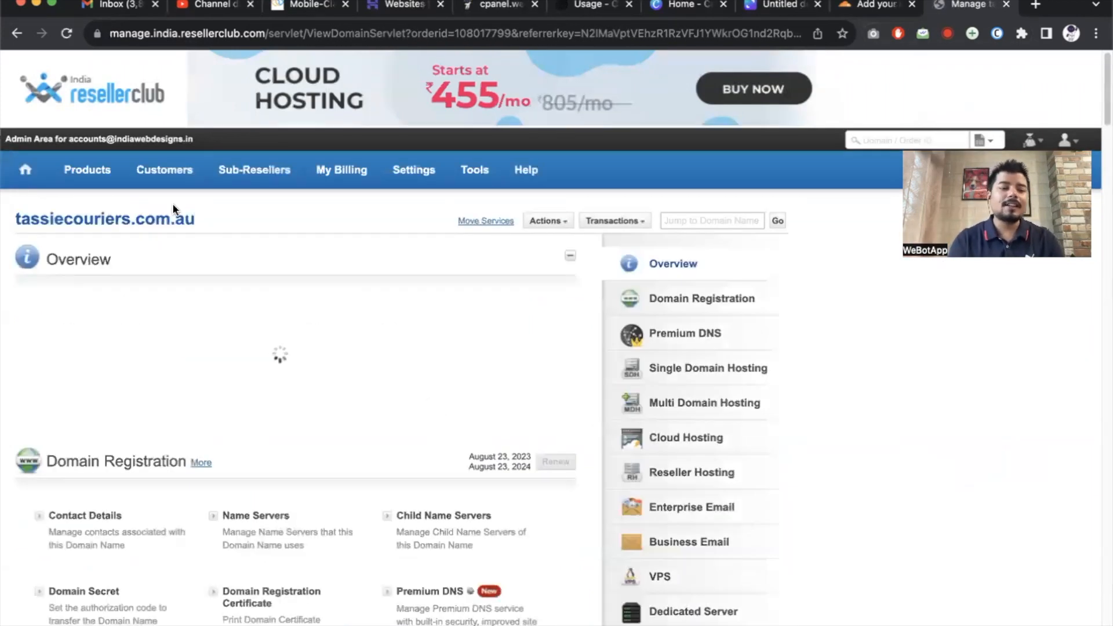
double_click(104, 218)
key("super+c")
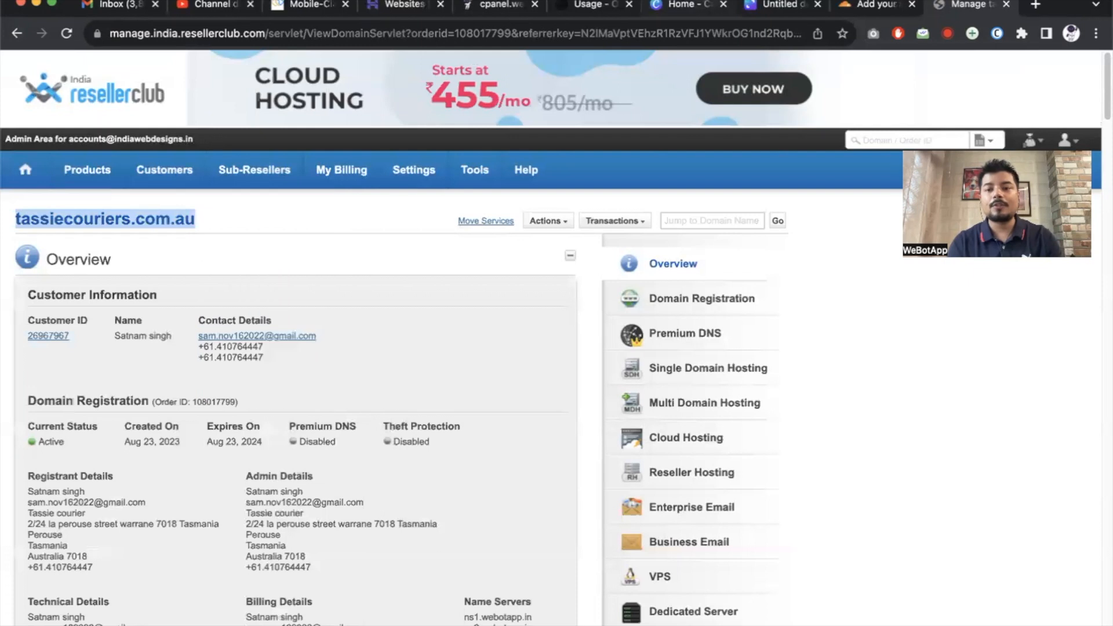
left_click(870, 5)
left_click(253, 299)
key("super+v")
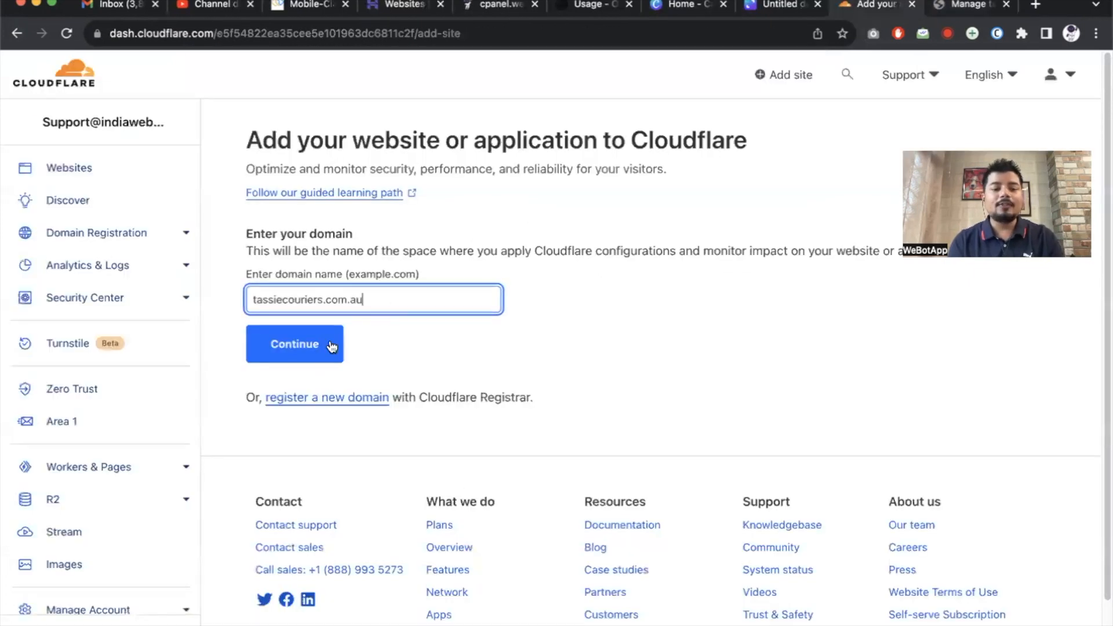
Add tassiecouriers.com.au to Cloudflare on the Free plan.
left_click(306, 355)
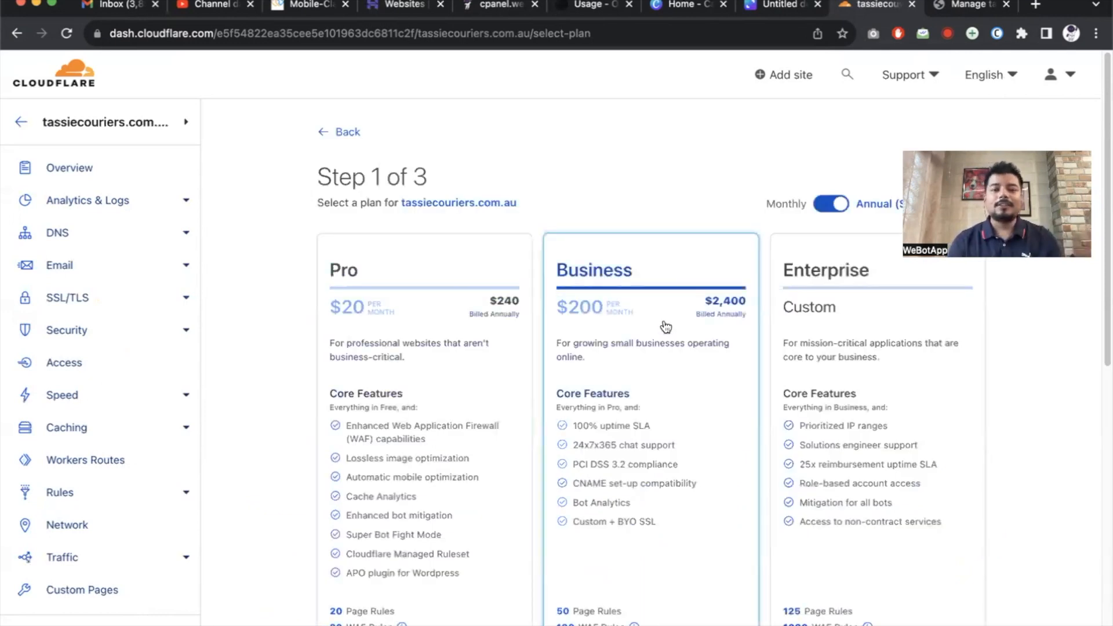
scroll(665, 326, "down", 3)
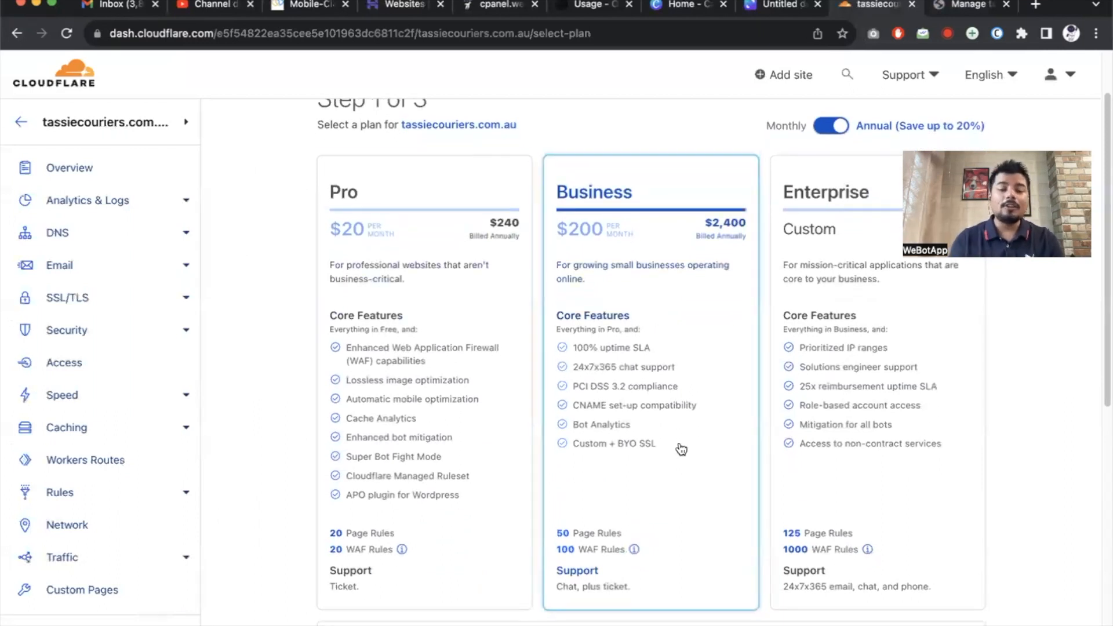
scroll(681, 449, "down", 10)
left_click(506, 364)
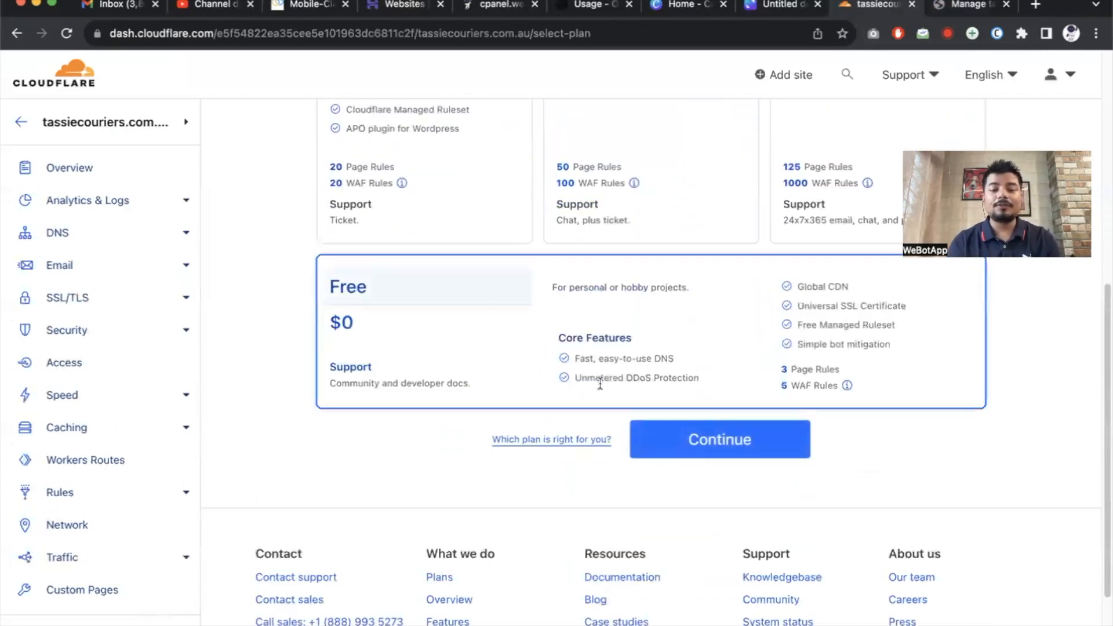
left_click(722, 444)
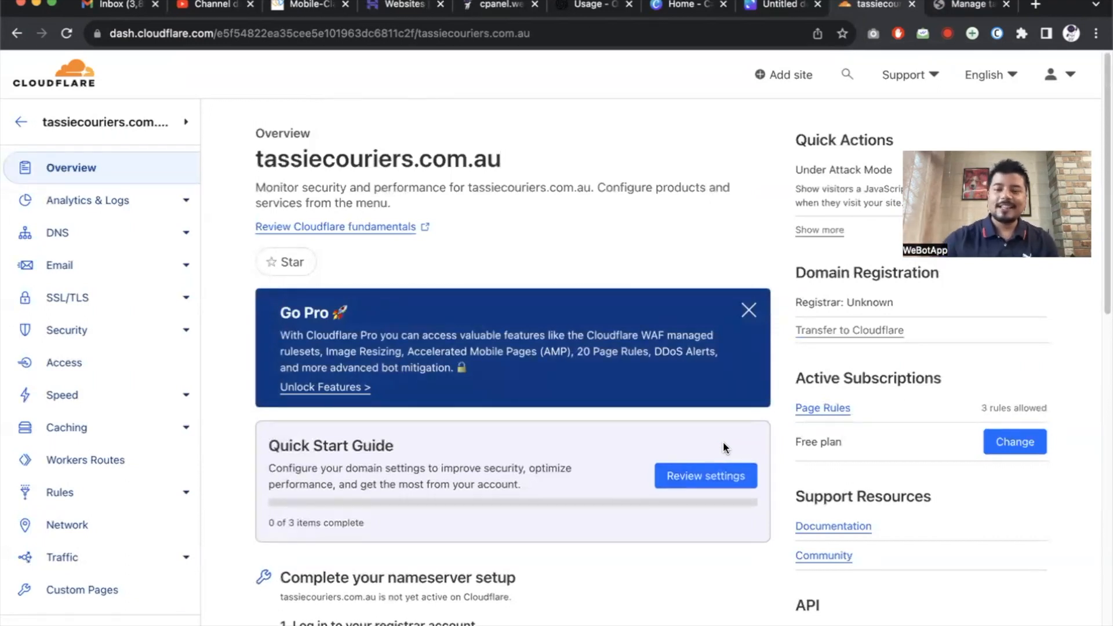
Copy nameserver clyde.ns.cloudflare.com and return to the ResellerClub domain page.
scroll(722, 443, "down", 6)
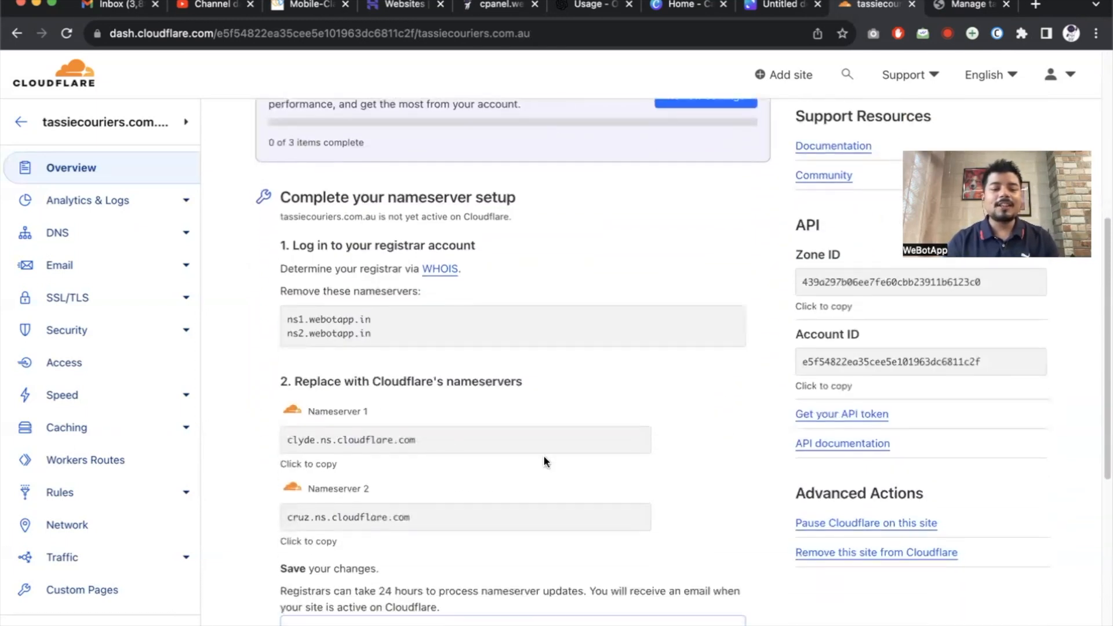
left_click(312, 467)
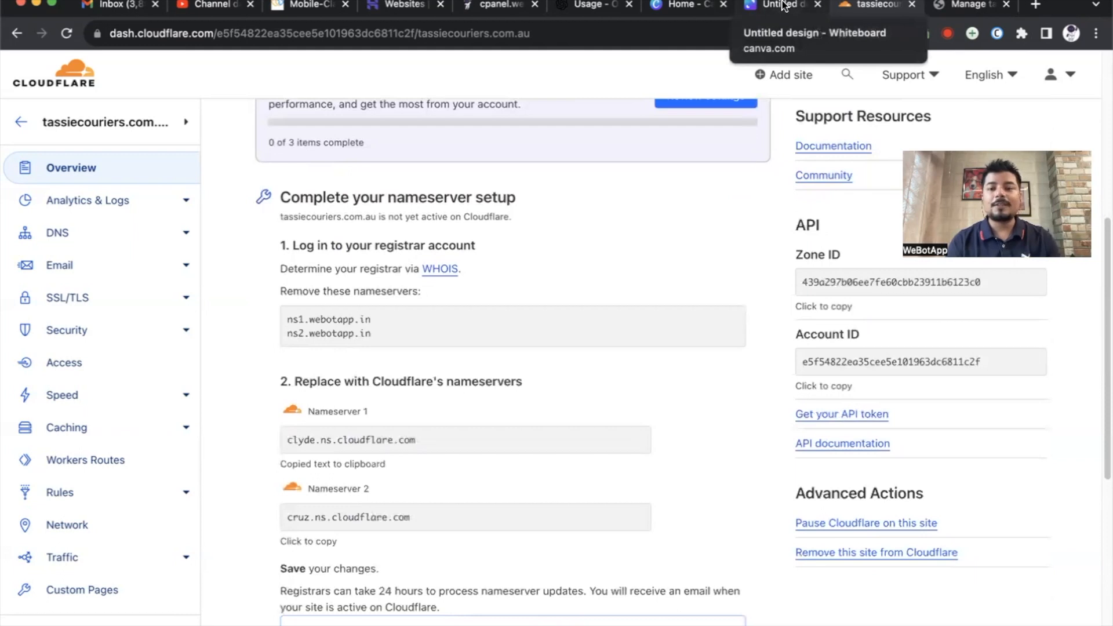
left_click(967, 5)
scroll(287, 458, "down", 5)
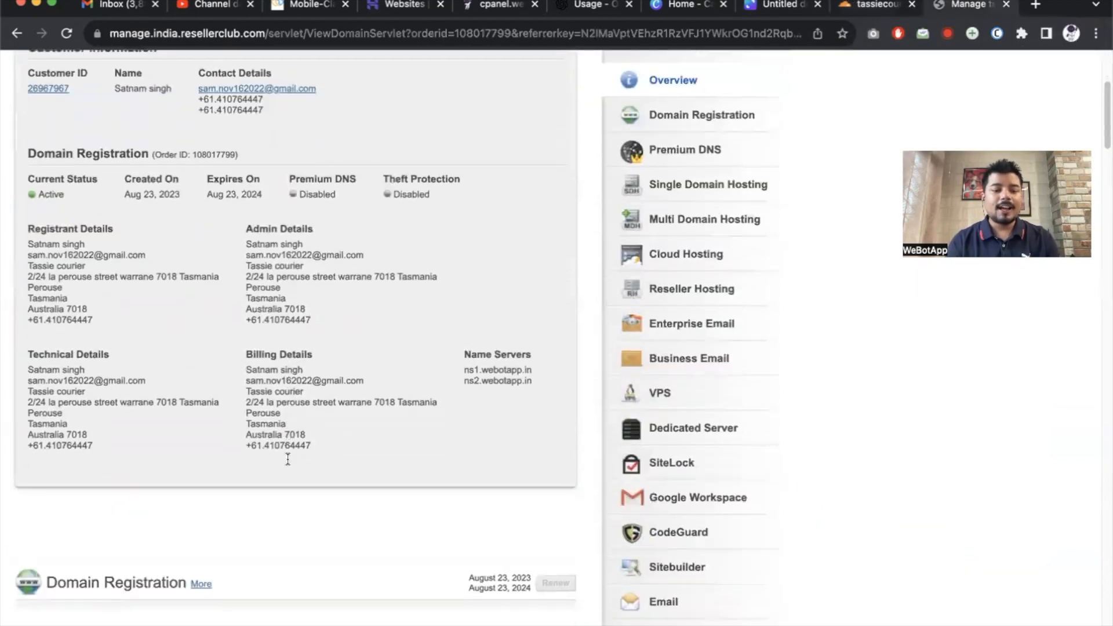
Replace ResellerClub's Name Server 1 with clyde.ns.cloudflare.com.
scroll(288, 459, "down", 3)
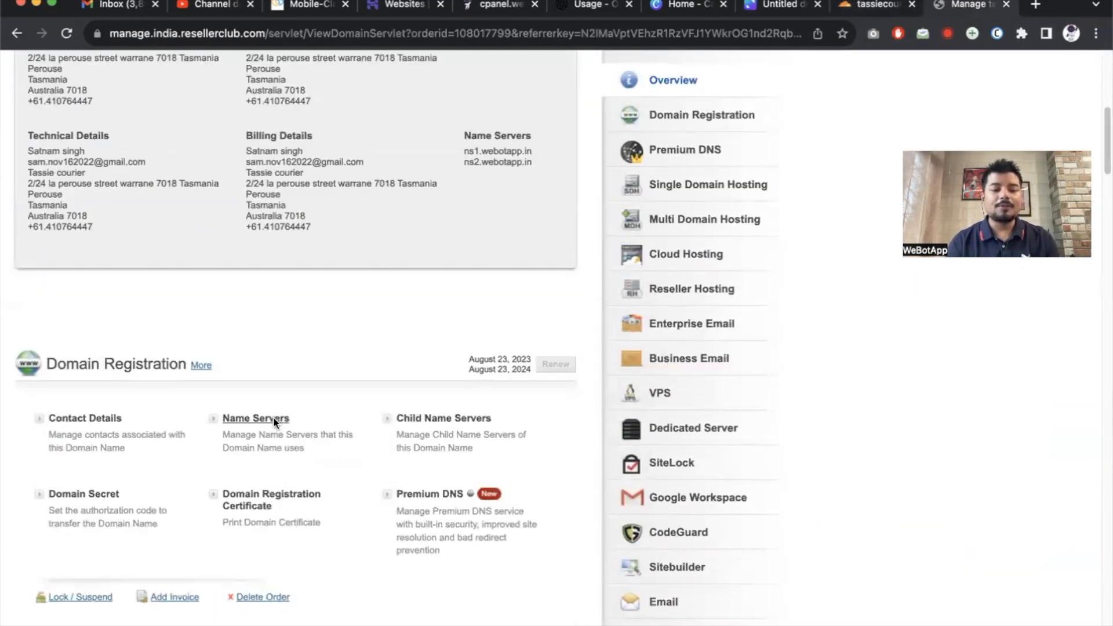
left_click(273, 416)
left_click(489, 182)
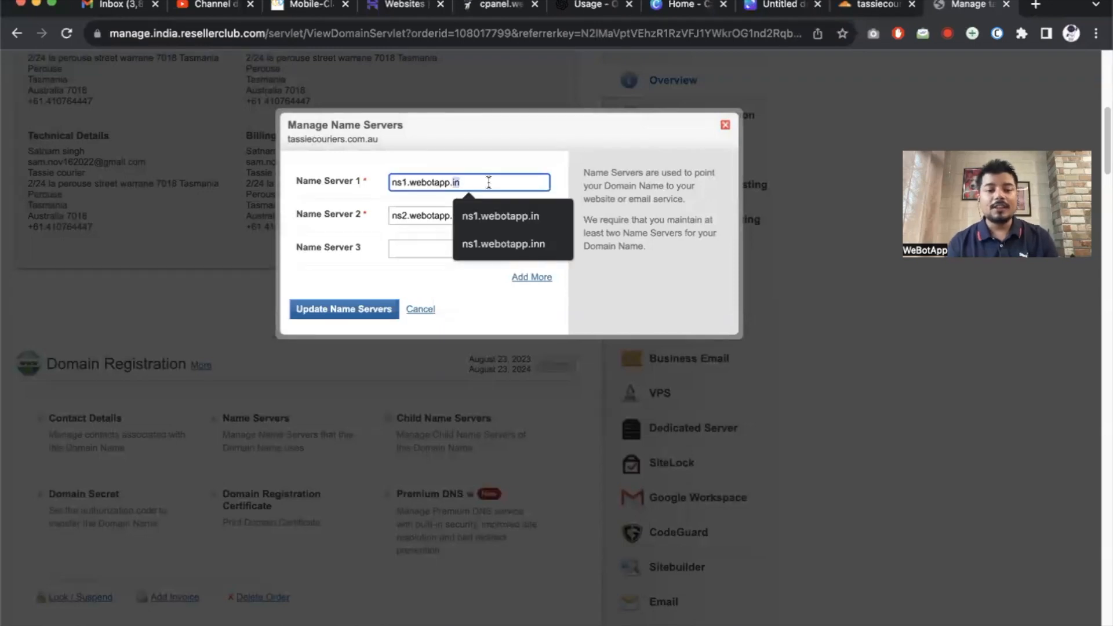
key("super+a")
key("super+v")
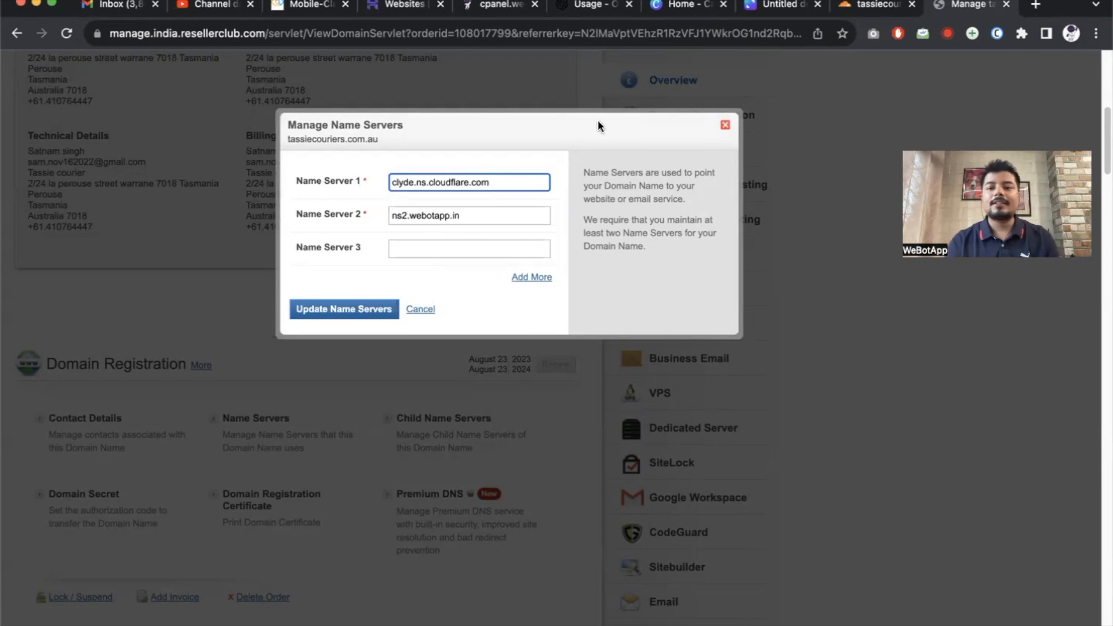
Set Name Server 2 to cruz.ns.cloudflare.com and save the name servers.
left_click(858, 14)
left_click(316, 545)
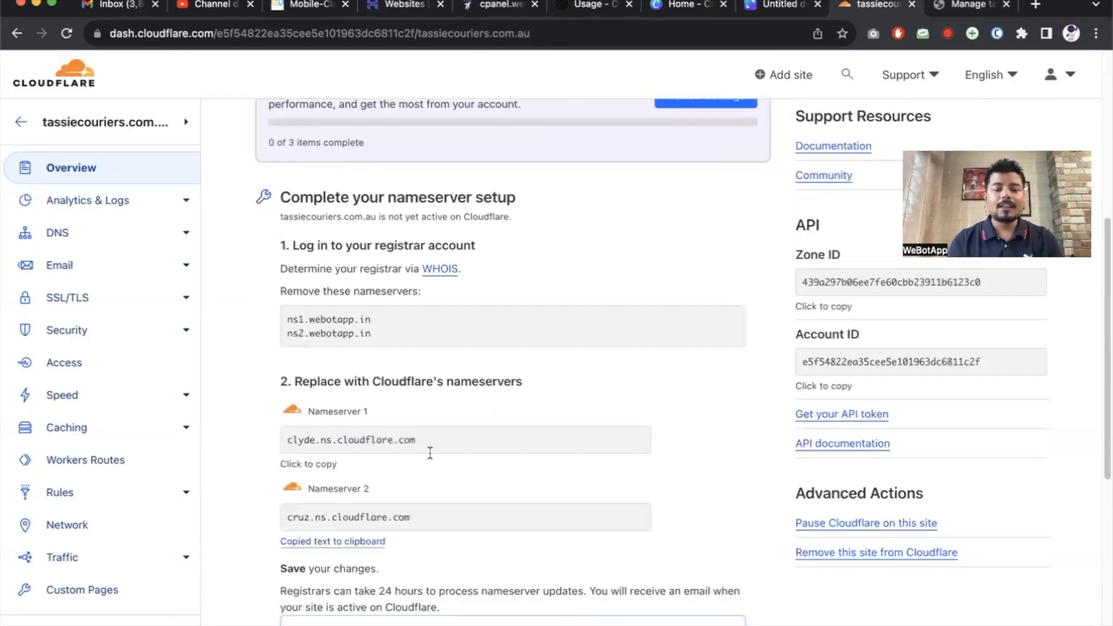
left_click(967, 4)
left_click(501, 214)
key("super+a")
key("super+v")
left_click(367, 307)
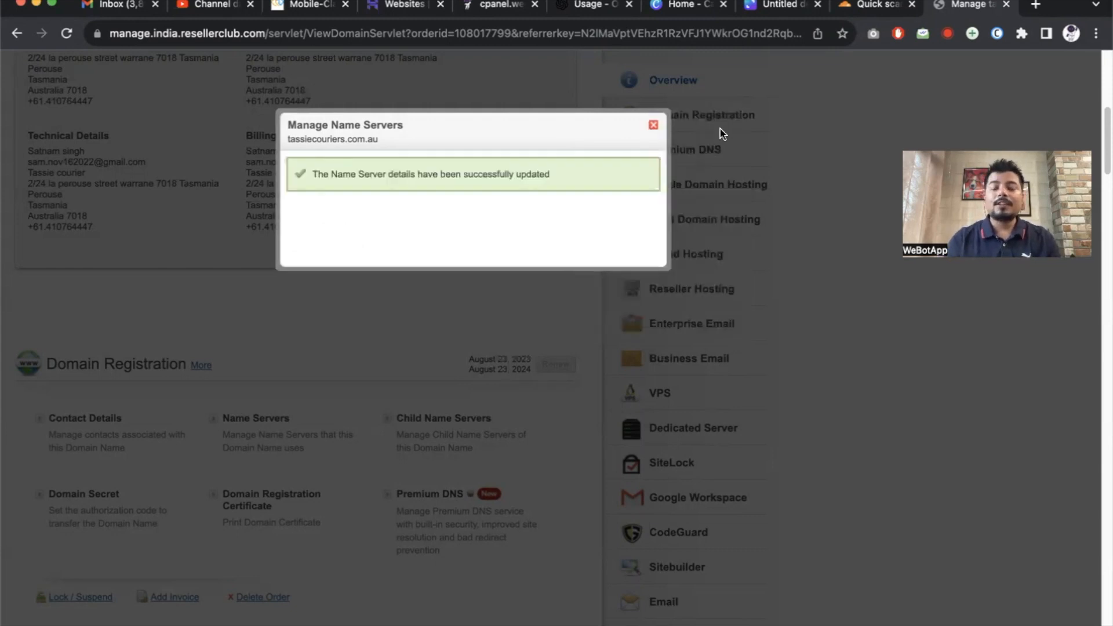
left_click(771, 12)
Open tassiecouriers.com.au's DNS Records in Cloudflare, then recheck ResellerClub's name-server confirmation.
scroll(717, 299, "right", 15)
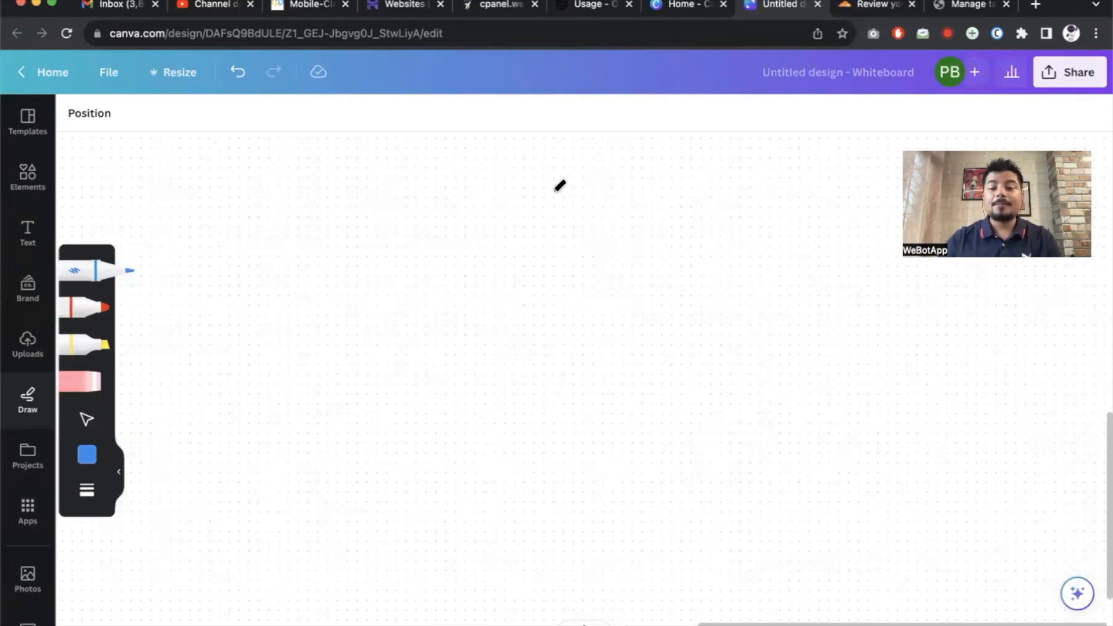
left_click(864, 9)
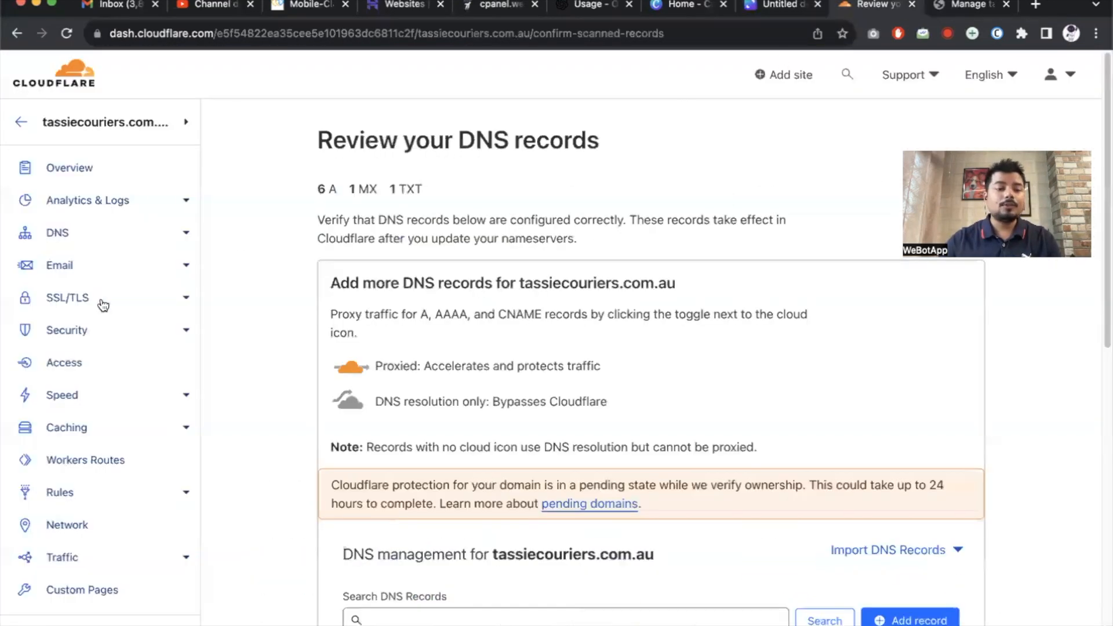
left_click(68, 235)
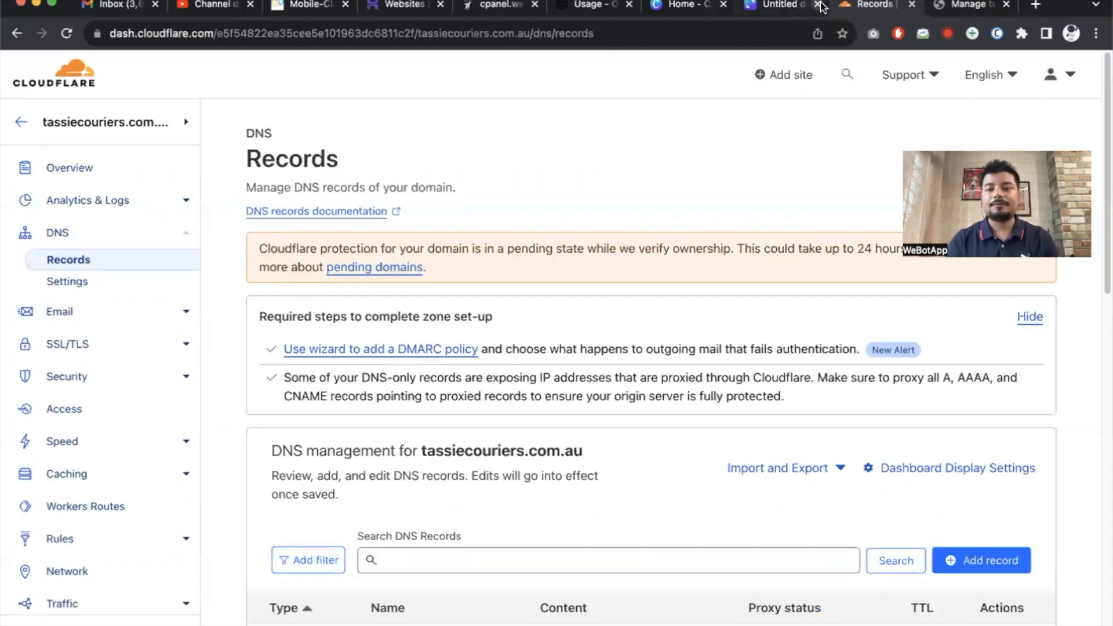
left_click(967, 7)
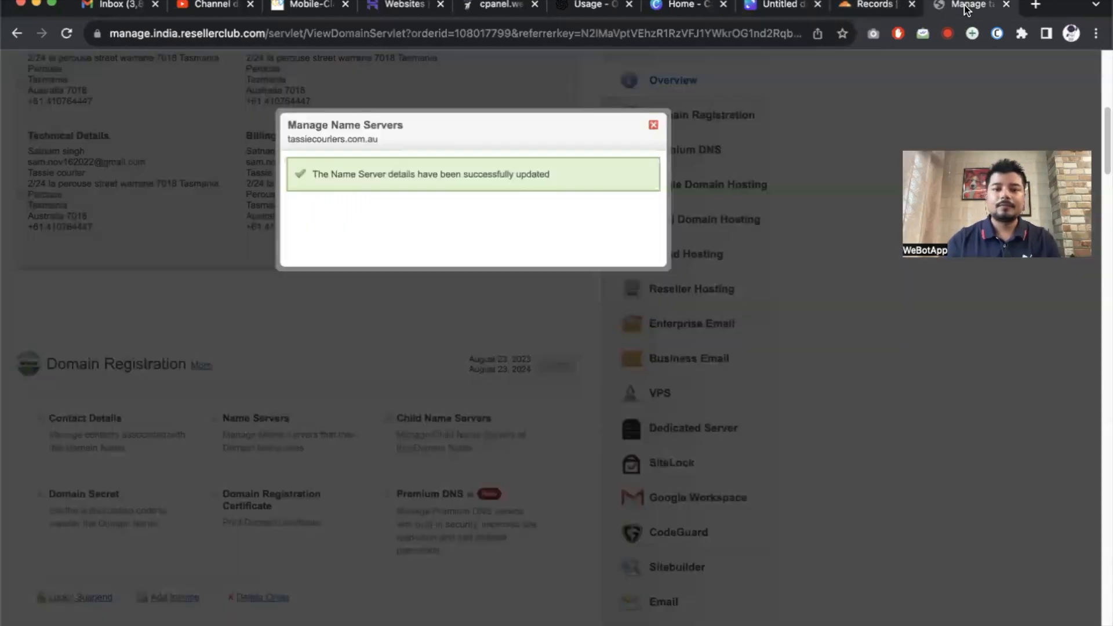
left_click(753, 5)
Handwrite an underlined DNS heading with 'webotapp hosting' and 'hostgator emails' beneath it.
mouse_move(539, 232)
left_mouse_down()
mouse_move(544, 192)
mouse_move(606, 224)
left_mouse_up()
left_click_drag(454, 251, 721, 233)
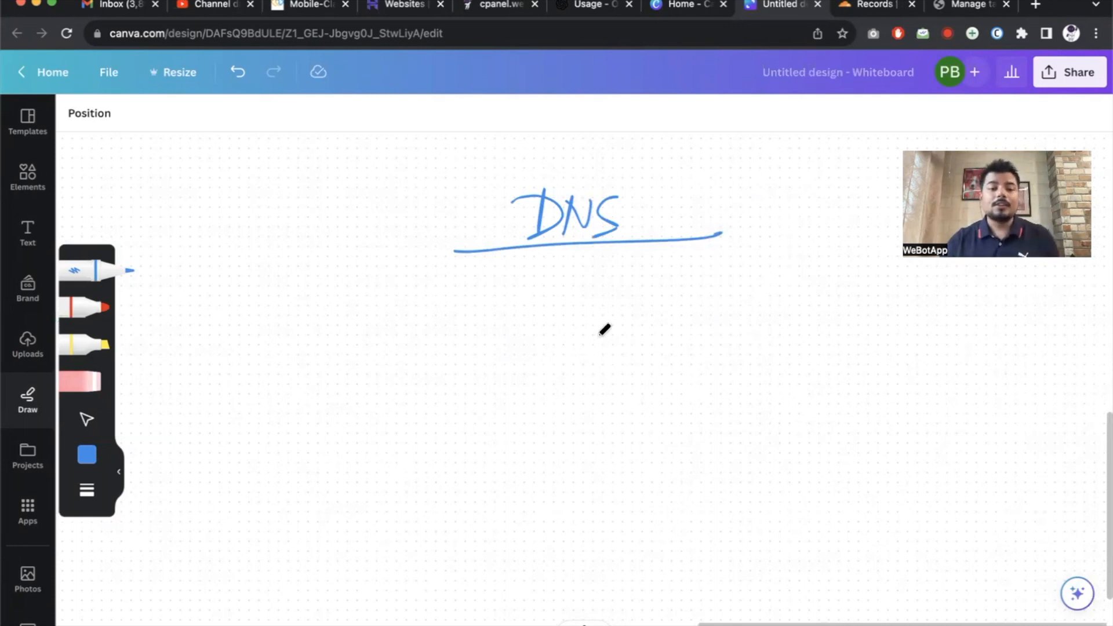
mouse_move(204, 340)
left_mouse_down()
mouse_move(242, 355)
mouse_move(291, 346)
mouse_move(330, 367)
mouse_move(251, 410)
mouse_move(301, 415)
mouse_move(341, 392)
mouse_move(342, 461)
left_mouse_up()
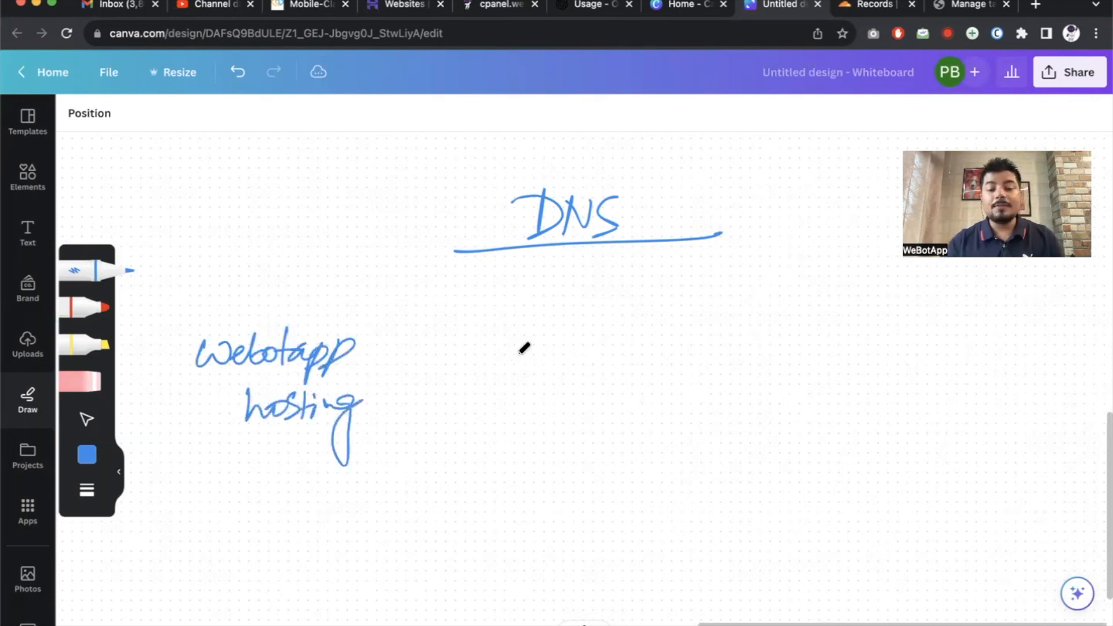
mouse_move(580, 308)
left_mouse_down()
mouse_move(619, 346)
mouse_move(641, 323)
mouse_move(661, 338)
mouse_move(705, 320)
mouse_move(682, 319)
left_mouse_up()
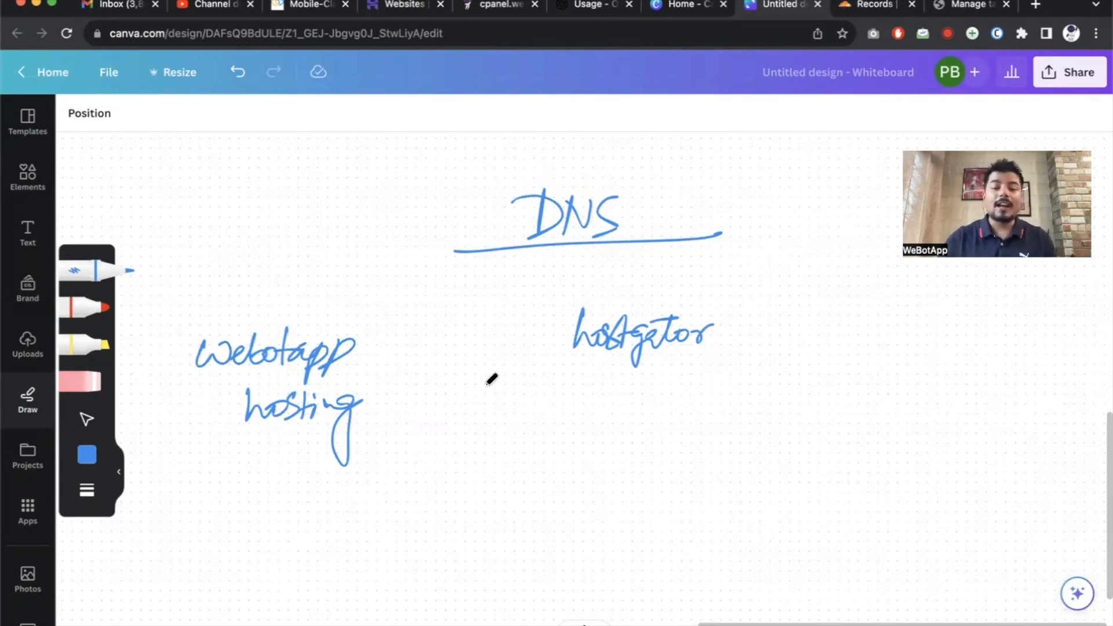
mouse_move(608, 387)
left_mouse_down()
mouse_move(644, 384)
mouse_move(655, 399)
mouse_move(691, 360)
mouse_move(714, 402)
left_mouse_up()
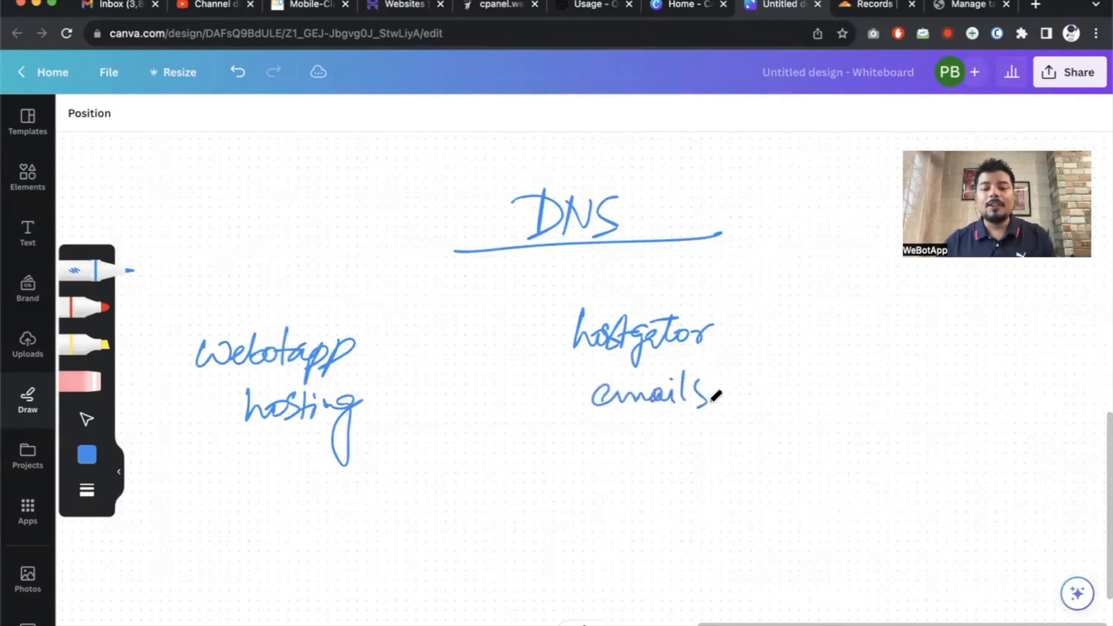
Draw connecting arrows and lines, then add an underlined 'Zoho' and 'Gsuit' below.
left_click_drag(325, 321, 382, 304)
left_click_drag(533, 276, 596, 306)
left_click_drag(558, 459, 810, 413)
mouse_move(594, 490)
left_mouse_down()
mouse_move(623, 502)
mouse_move(701, 497)
left_mouse_up()
left_click_drag(543, 563, 784, 519)
left_click_drag(628, 583, 742, 570)
Mark Gsuit on the DNS sketch and tick Zoho with a check mark.
left_click(766, 592)
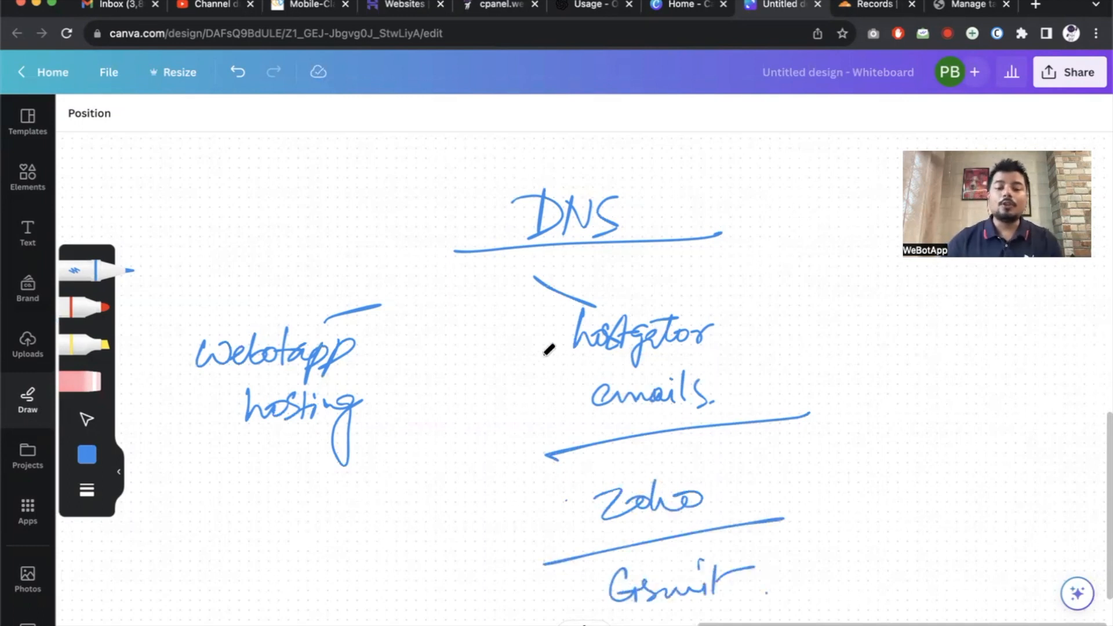
left_click_drag(752, 479, 782, 473)
left_click_drag(739, 555, 811, 555)
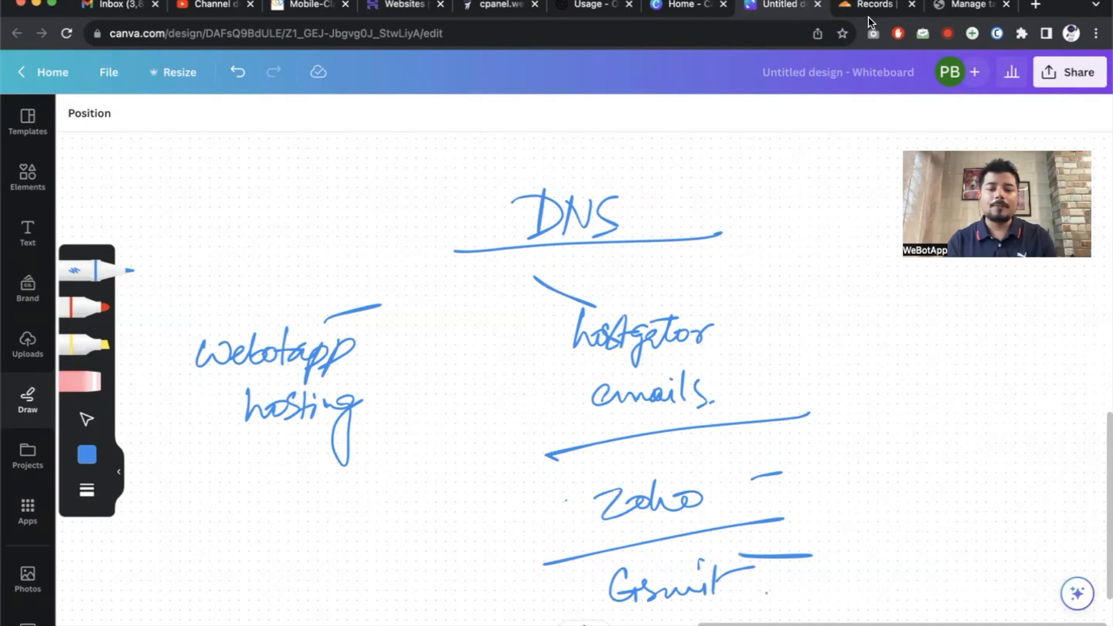
left_click_drag(738, 476, 836, 450)
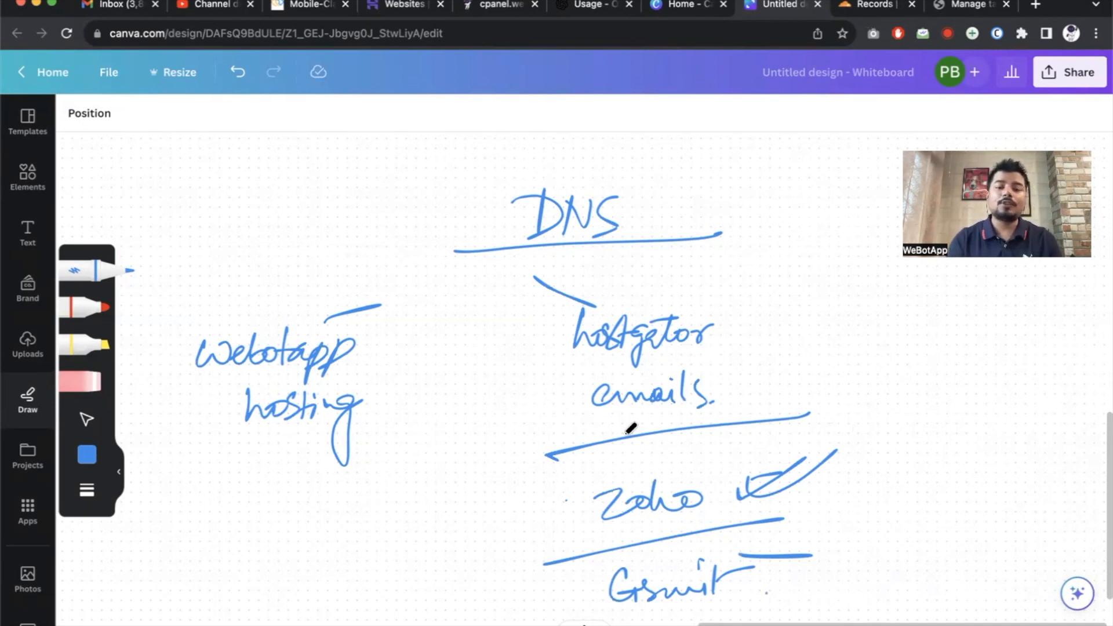
Loop around the hostgator emails and webotapp hosting groups, then open a new browser tab.
left_click(545, 337)
left_click_drag(580, 302, 591, 181)
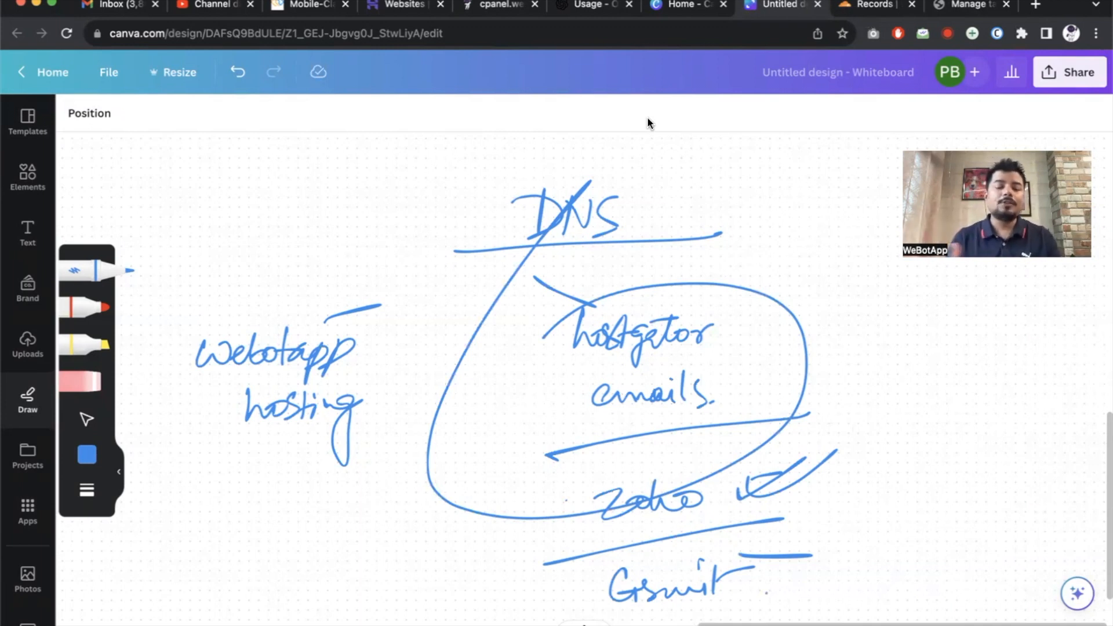
left_click_drag(288, 290, 429, 408)
left_click_drag(481, 307, 116, 298)
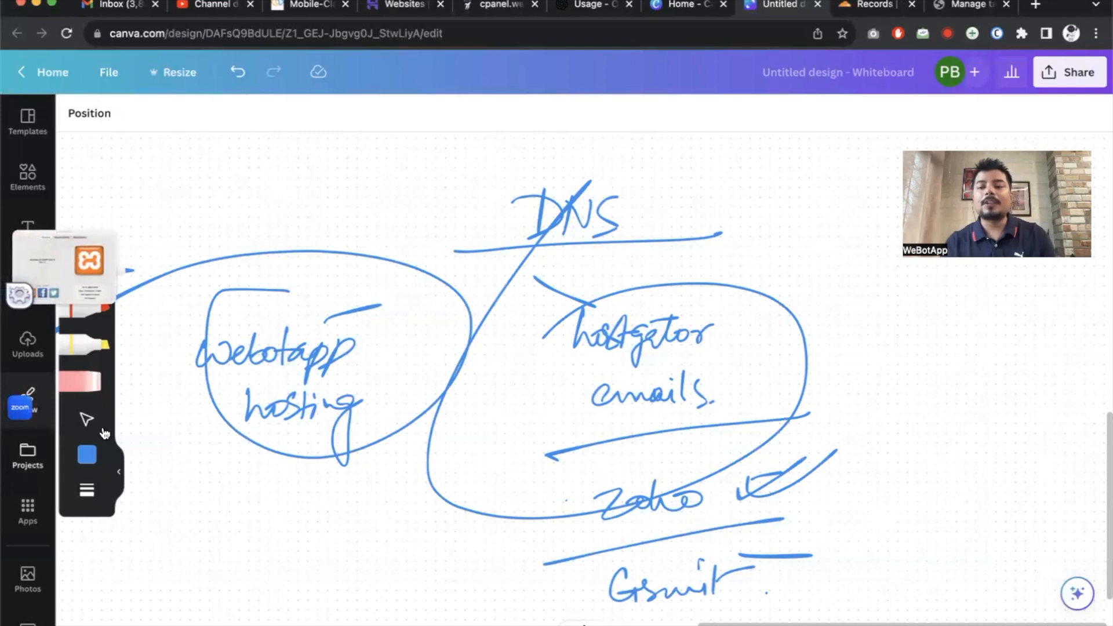
left_click(1036, 5)
Load cloud.webotapp.com in the new tab, then return to the Cloudflare DNS records tab.
type("cl")
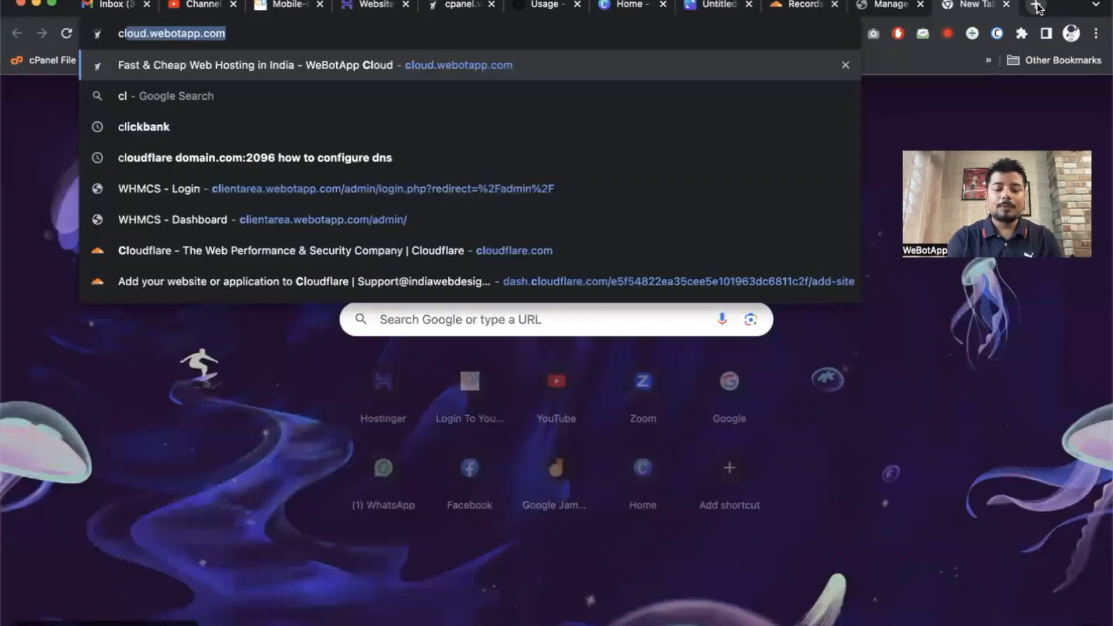
key("Return")
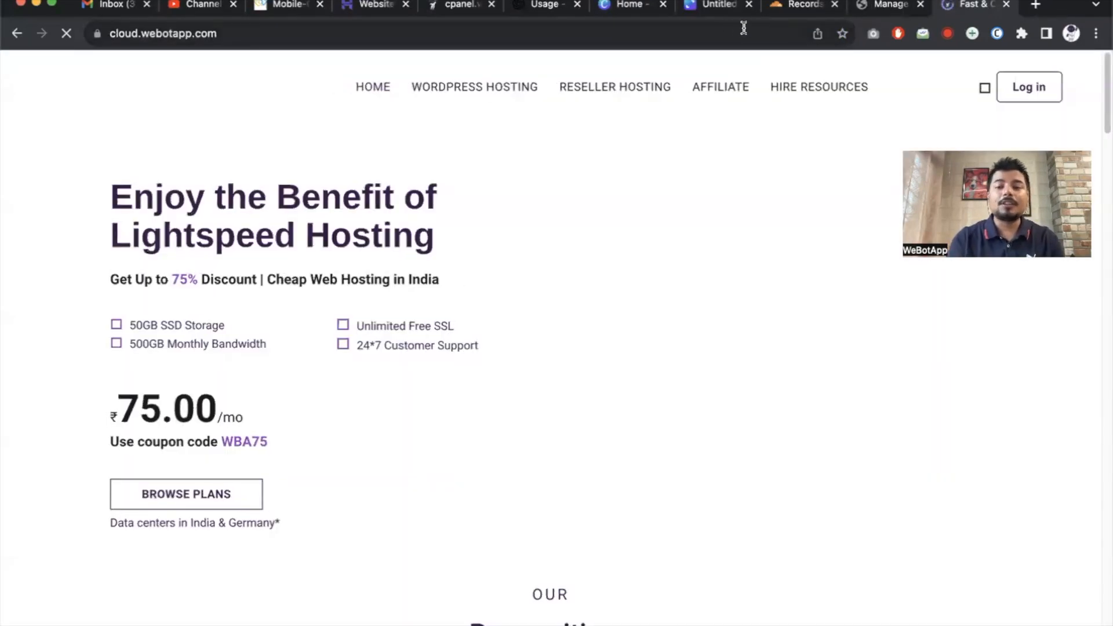
left_click(801, 5)
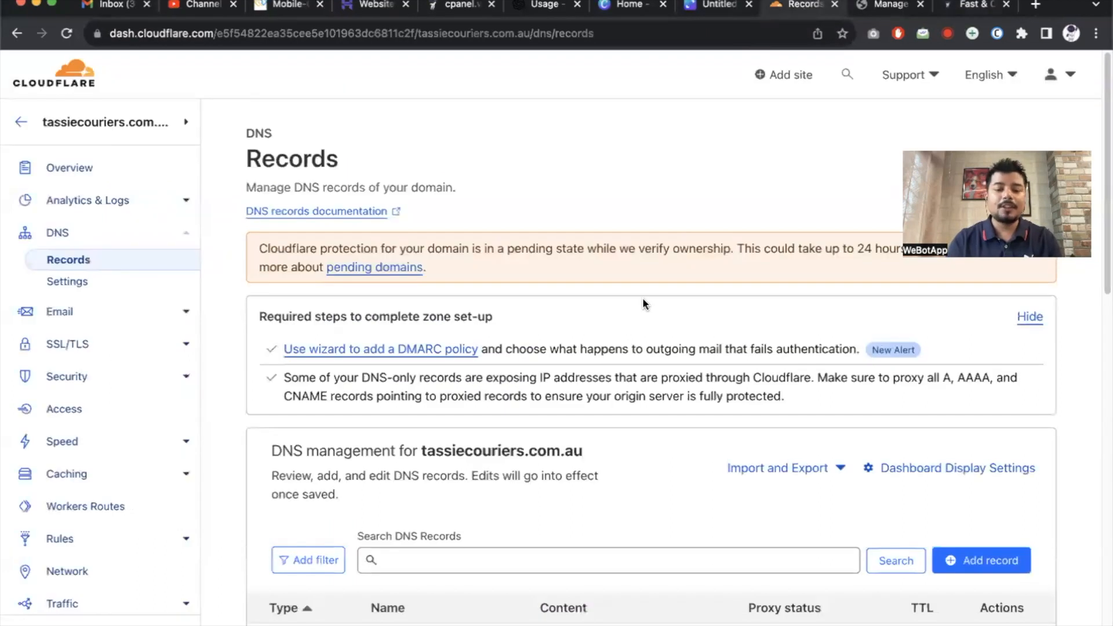
Delete the ftp, SPF TXT, MX and www DNS records.
scroll(642, 298, "down", 4)
scroll(644, 299, "down", 2)
scroll(644, 299, "up", 3)
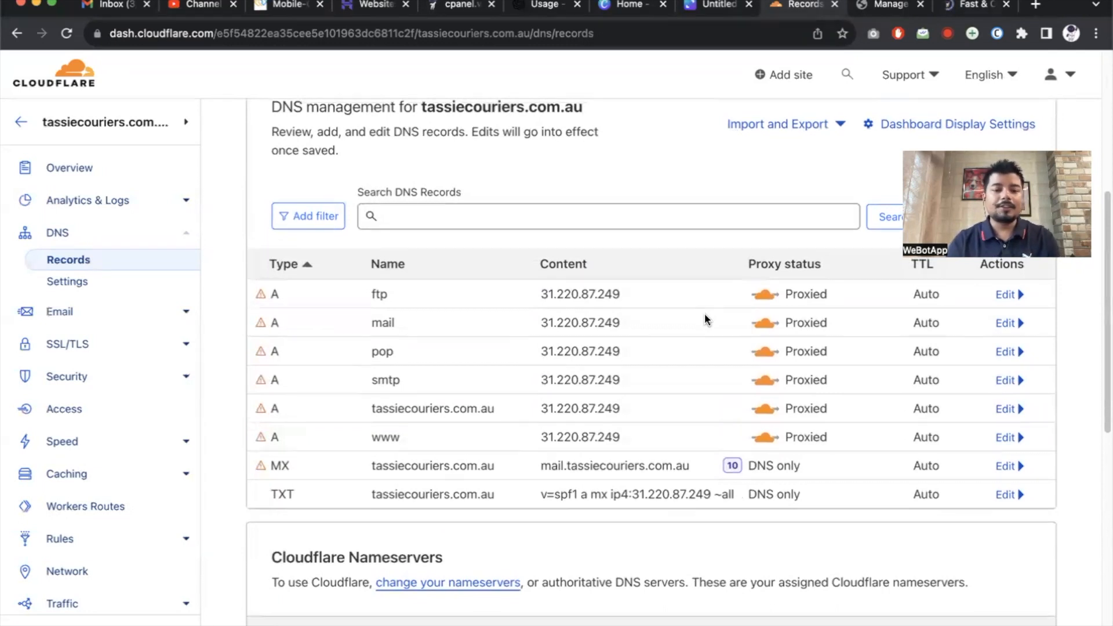
scroll(705, 319, "up", 1)
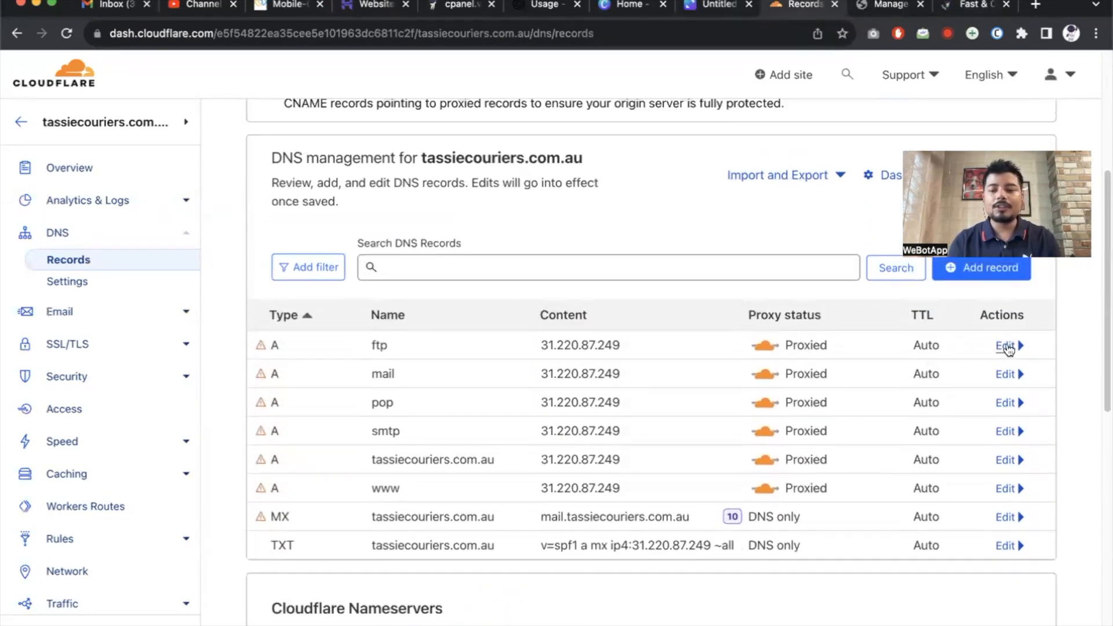
scroll(1009, 348, "up", 1)
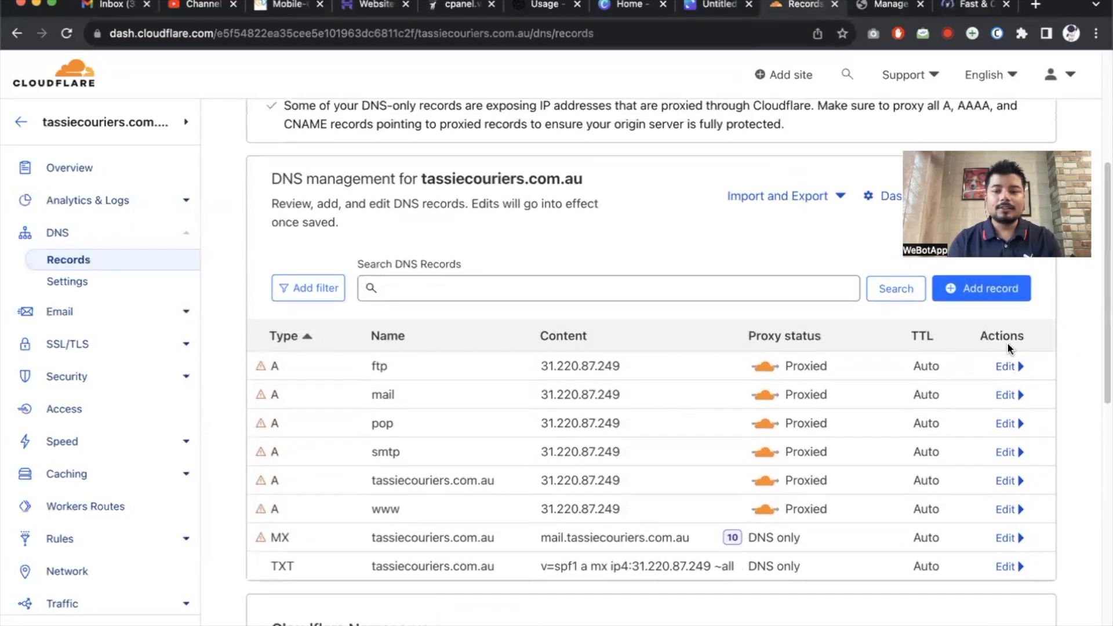
left_click(1007, 367)
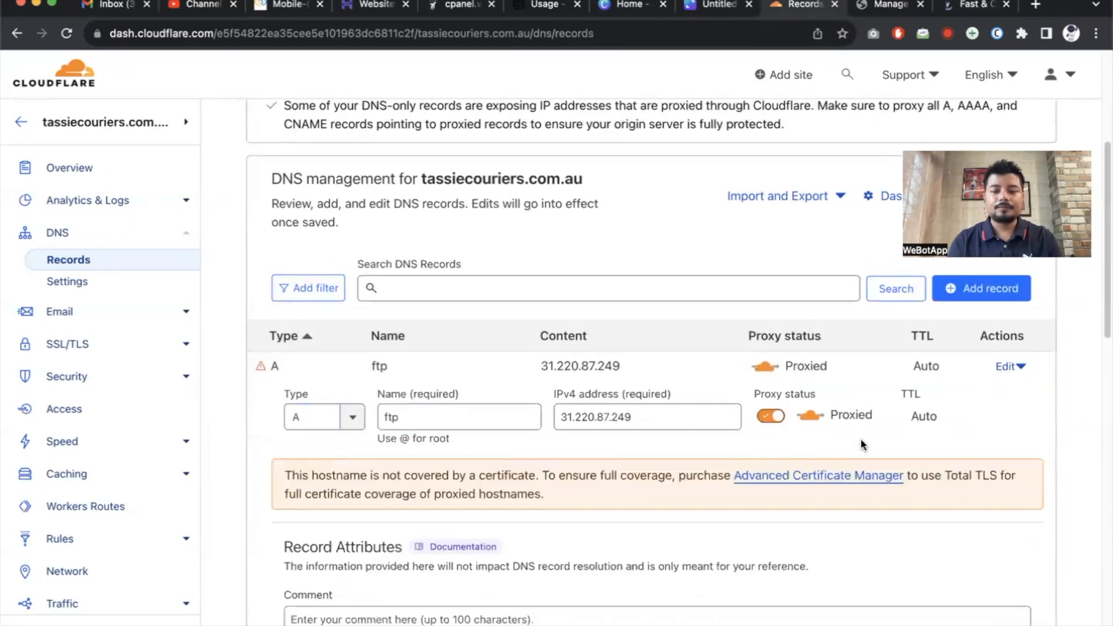
scroll(874, 423, "down", 3)
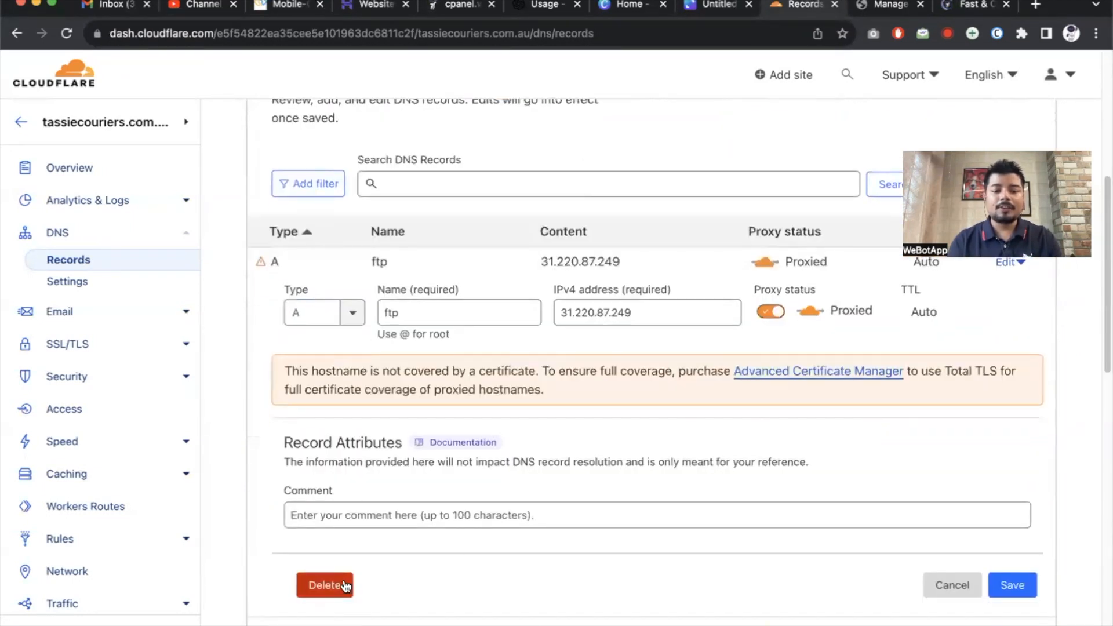
left_click(343, 585)
left_click(836, 426)
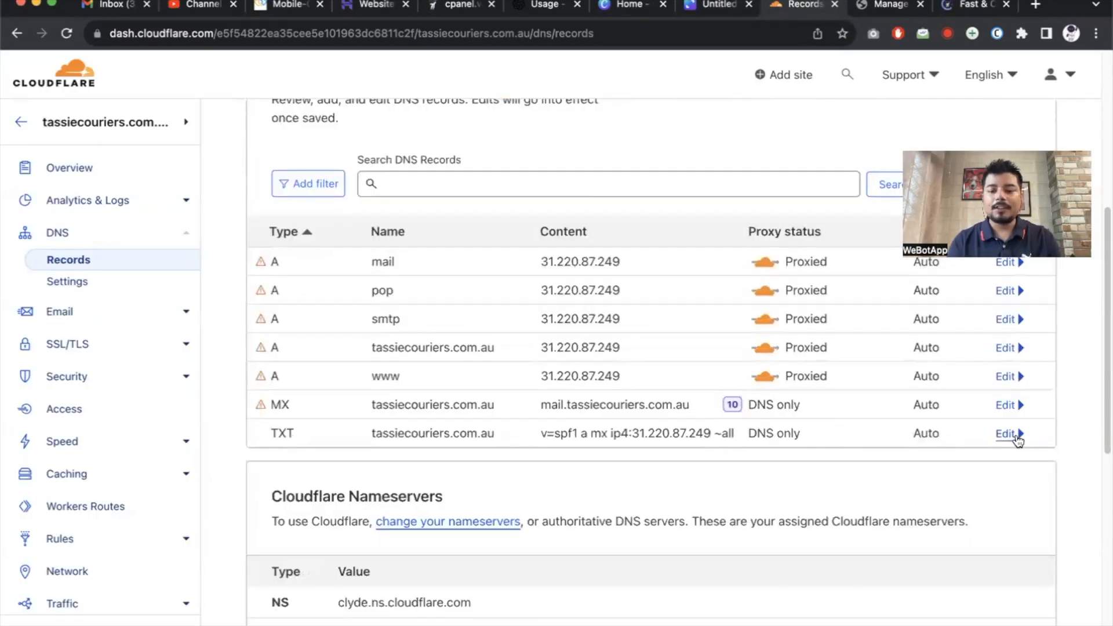
left_click(1012, 434)
scroll(479, 558, "down", 5)
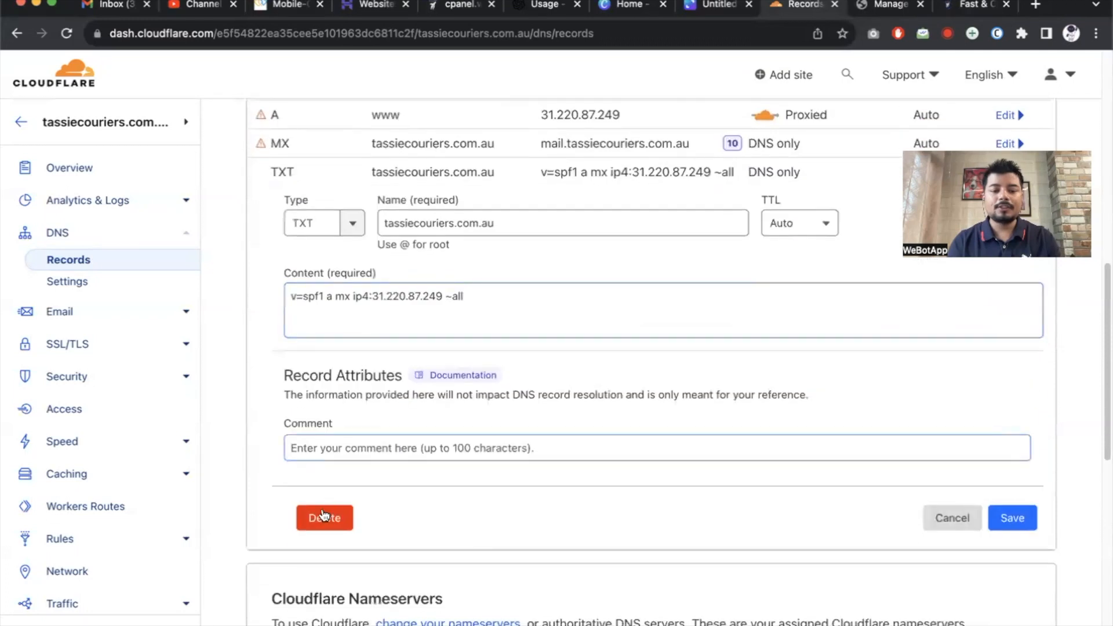
left_click(325, 519)
left_click(837, 439)
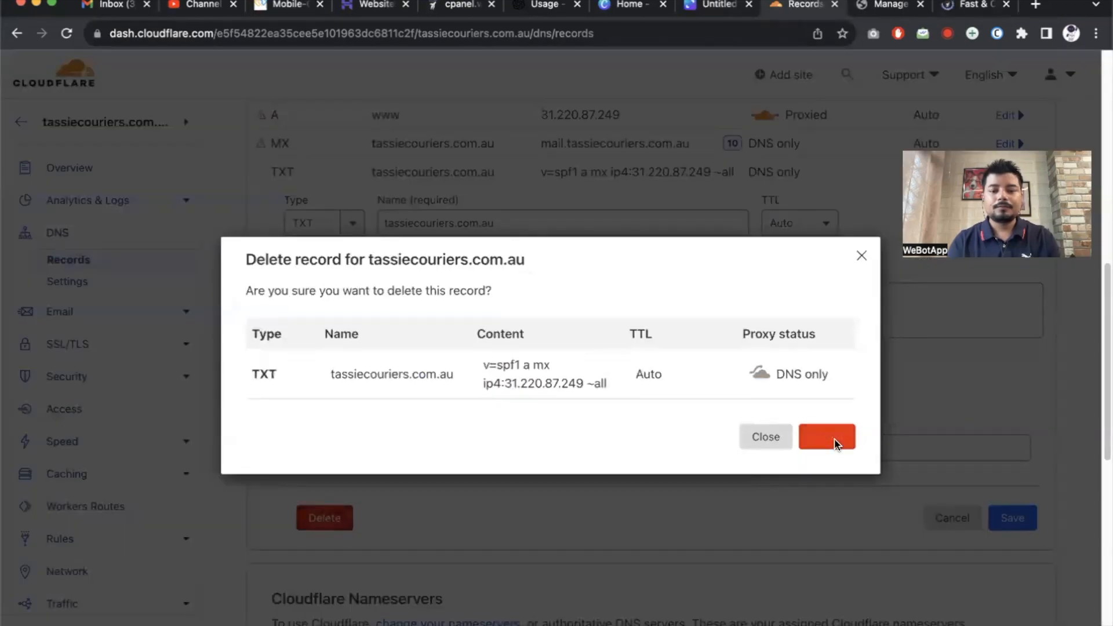
scroll(951, 381, "up", 4)
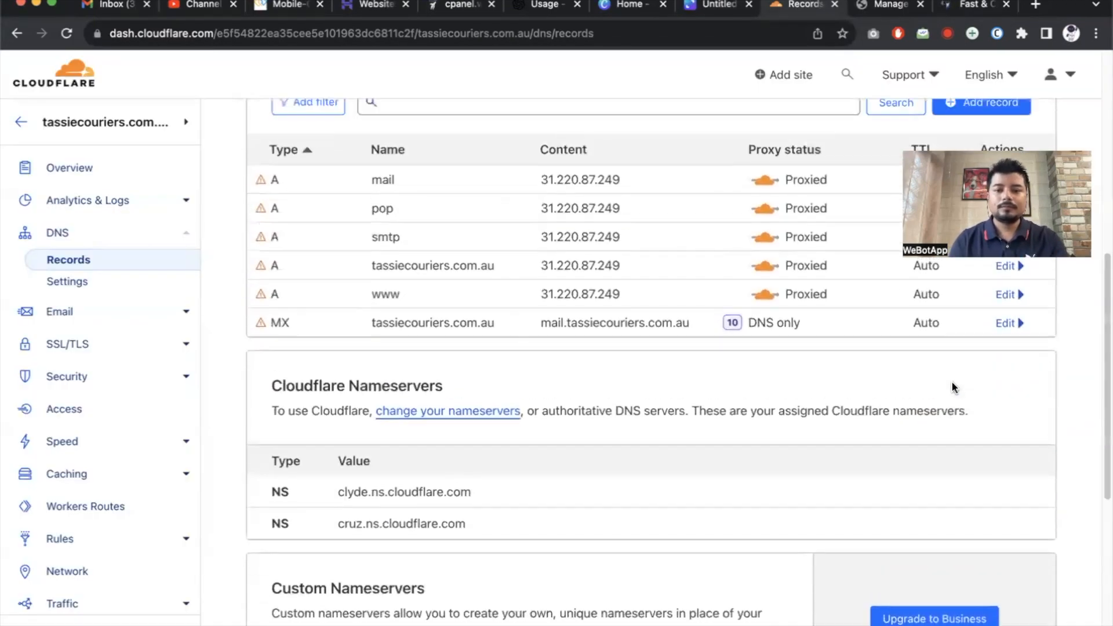
left_click(1010, 371)
left_click(334, 623)
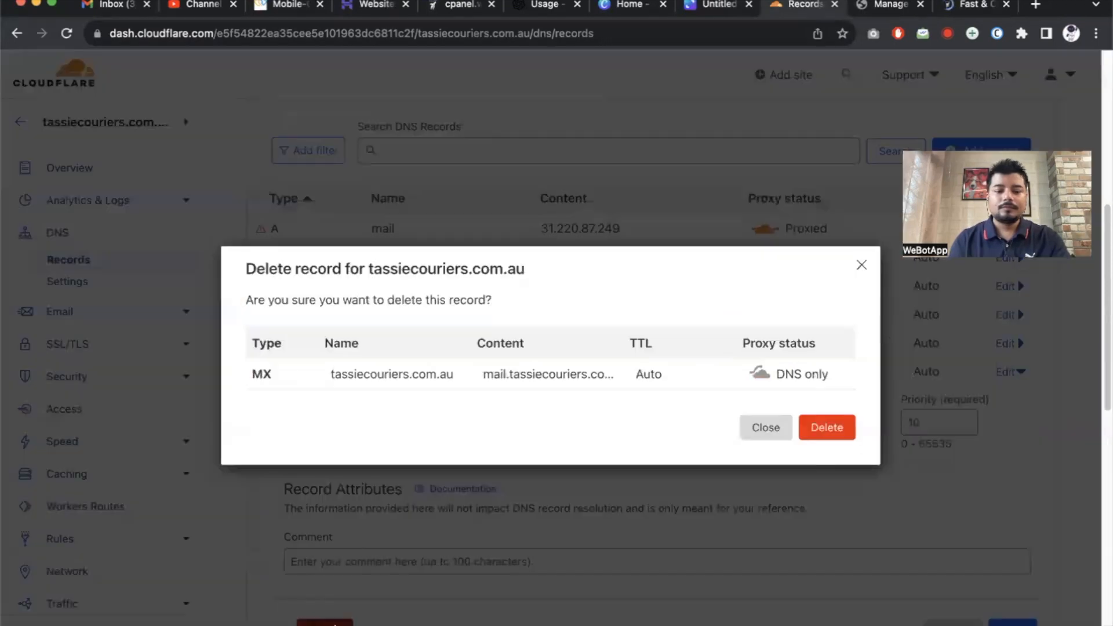
left_click(826, 431)
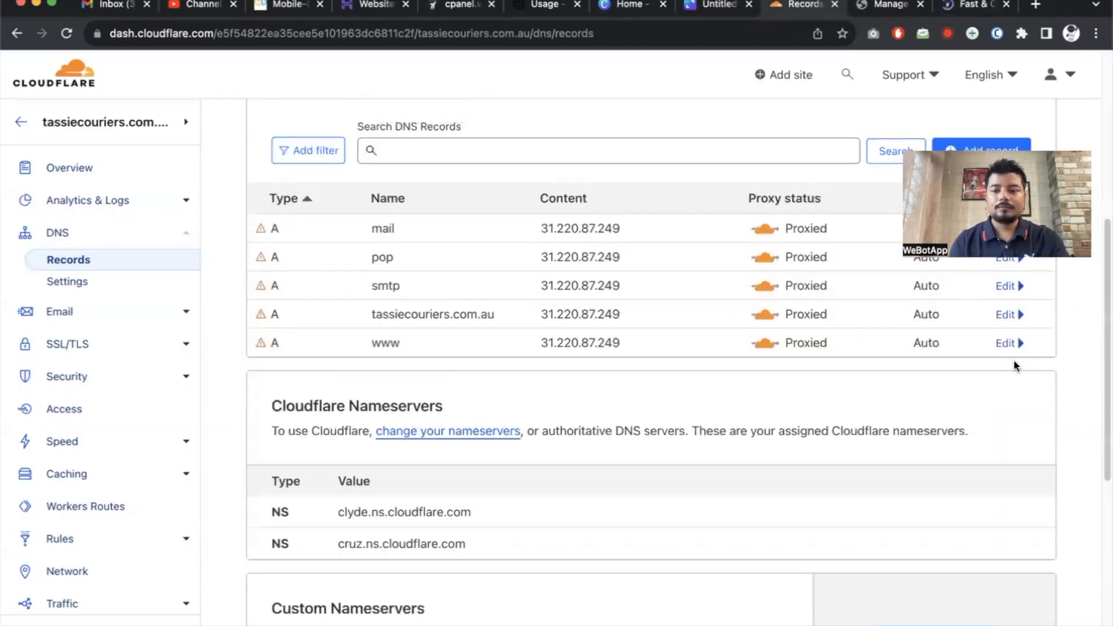
left_click(1009, 343)
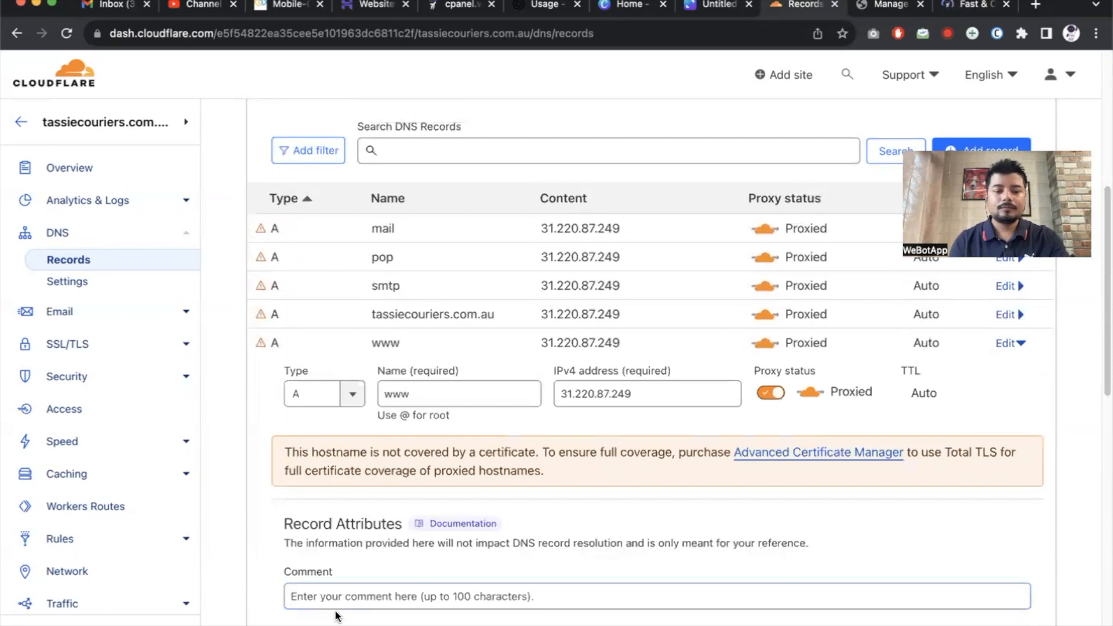
scroll(336, 608, "down", 2)
left_click(321, 568)
left_click(825, 429)
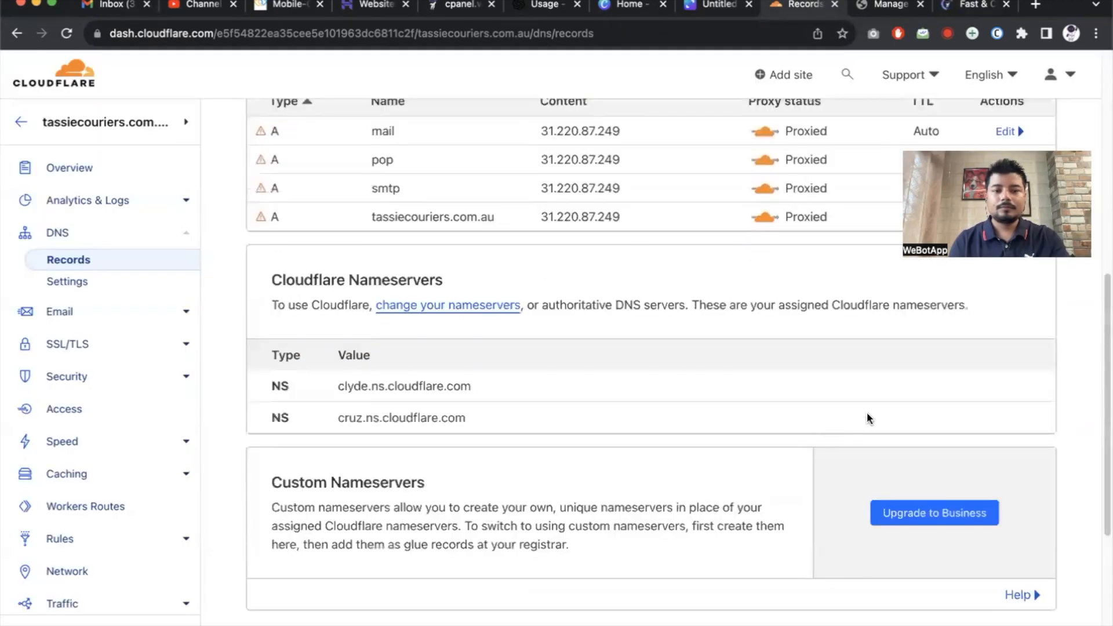
Delete the root A, smtp, pop and mail records, leaving the records table empty.
scroll(868, 411, "up", 2)
left_click(1009, 342)
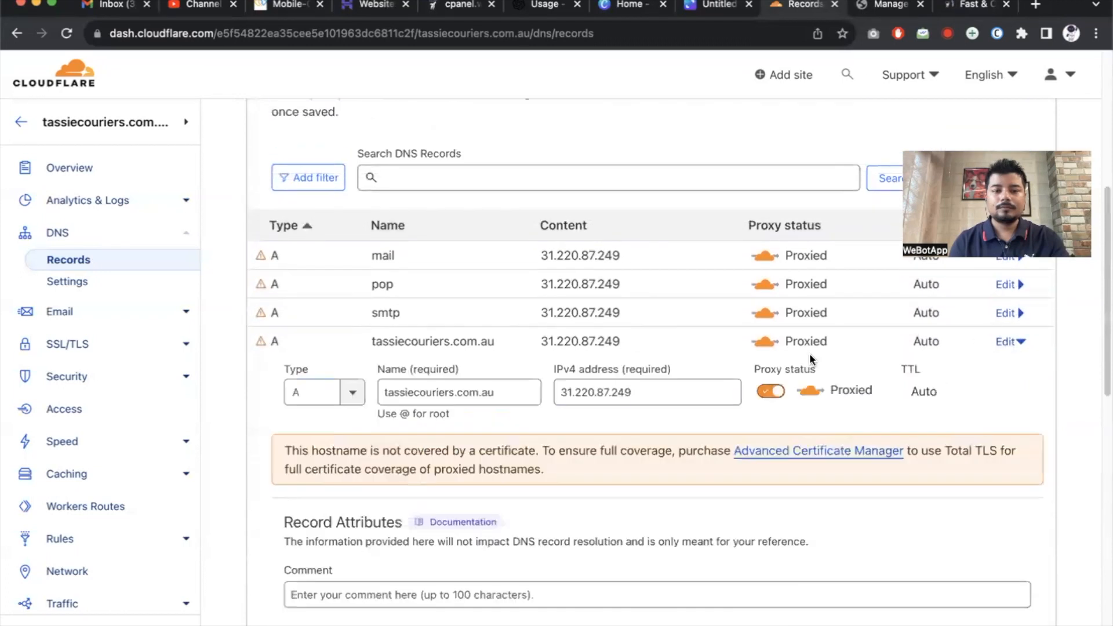
scroll(439, 539, "down", 2)
left_click(328, 545)
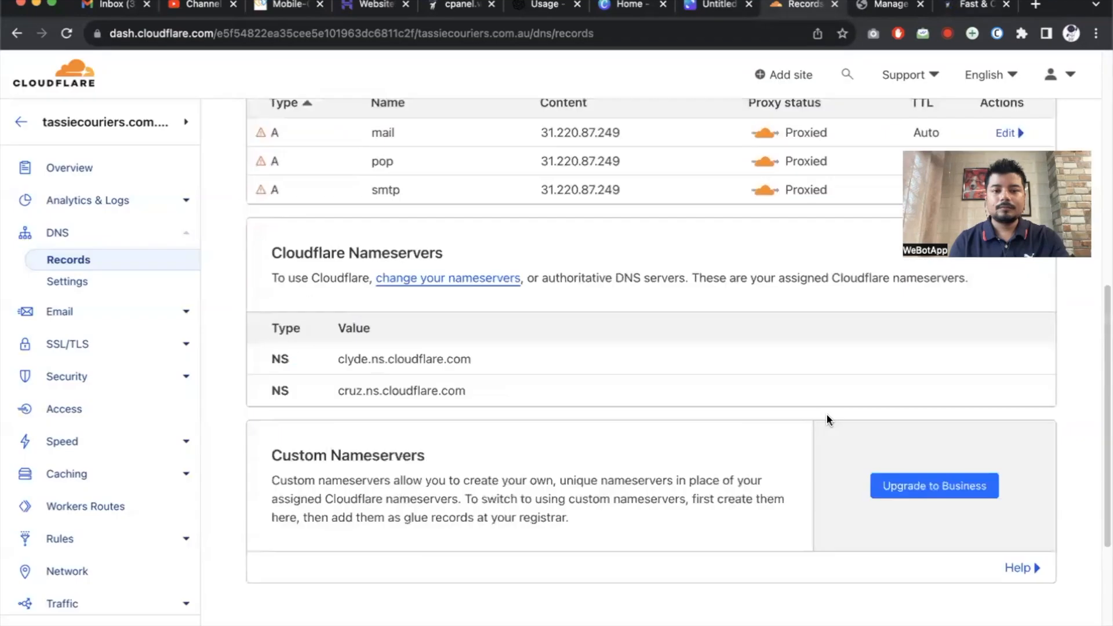
scroll(851, 425, "up", 2)
left_click(1008, 377)
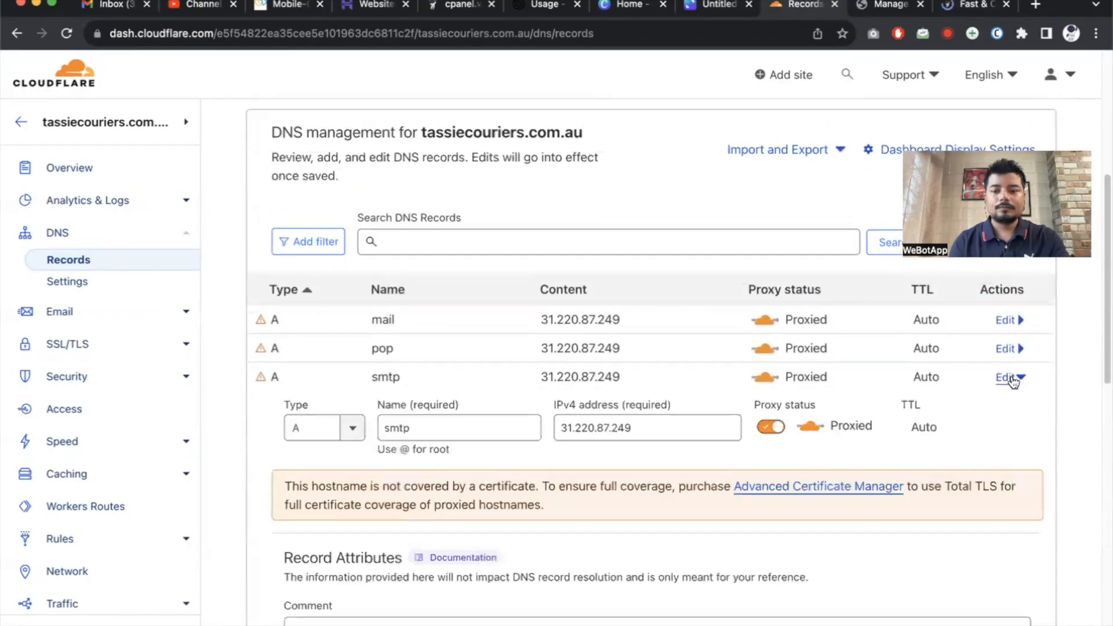
scroll(642, 541, "down", 3)
left_click(340, 540)
left_click(825, 429)
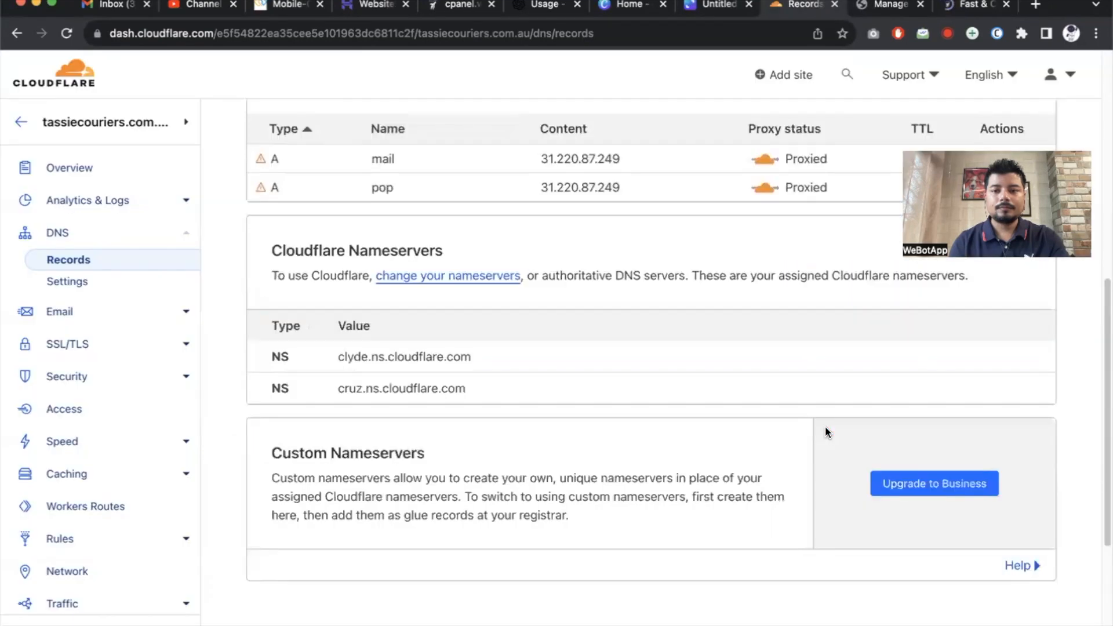
scroll(828, 432, "up", 3)
left_click(1006, 413)
scroll(466, 498, "down", 3)
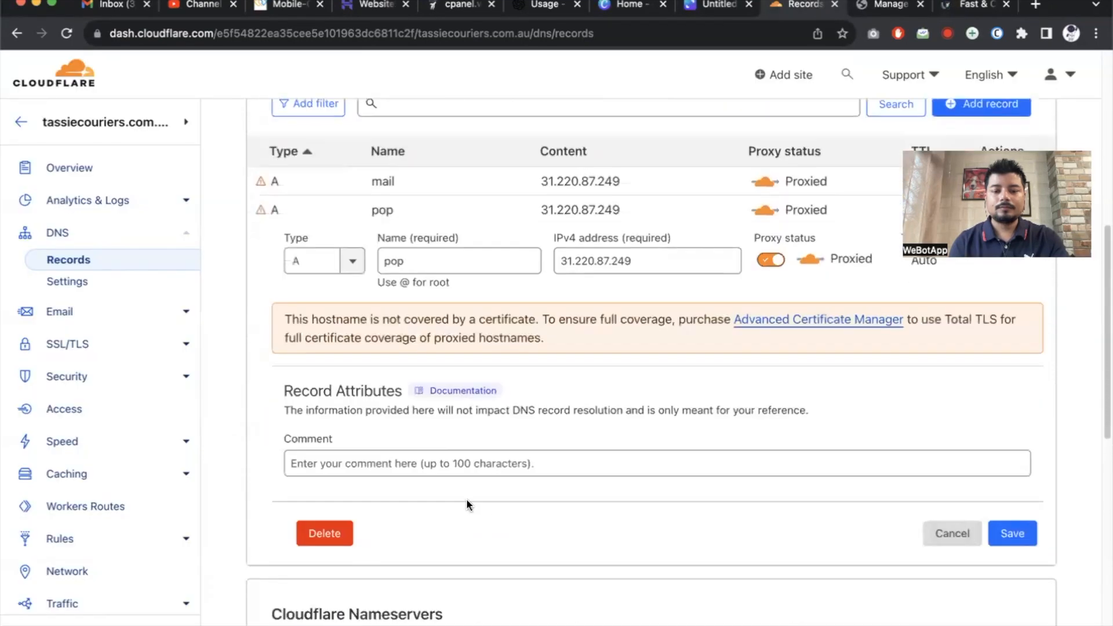
left_click(321, 532)
left_click(839, 429)
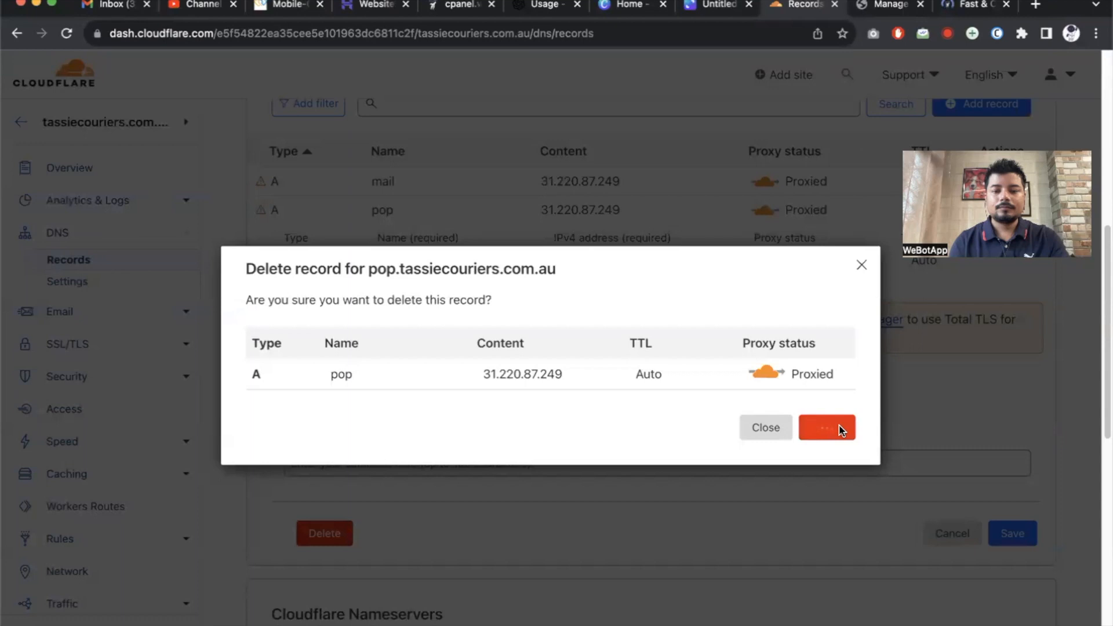
scroll(972, 367, "up", 3)
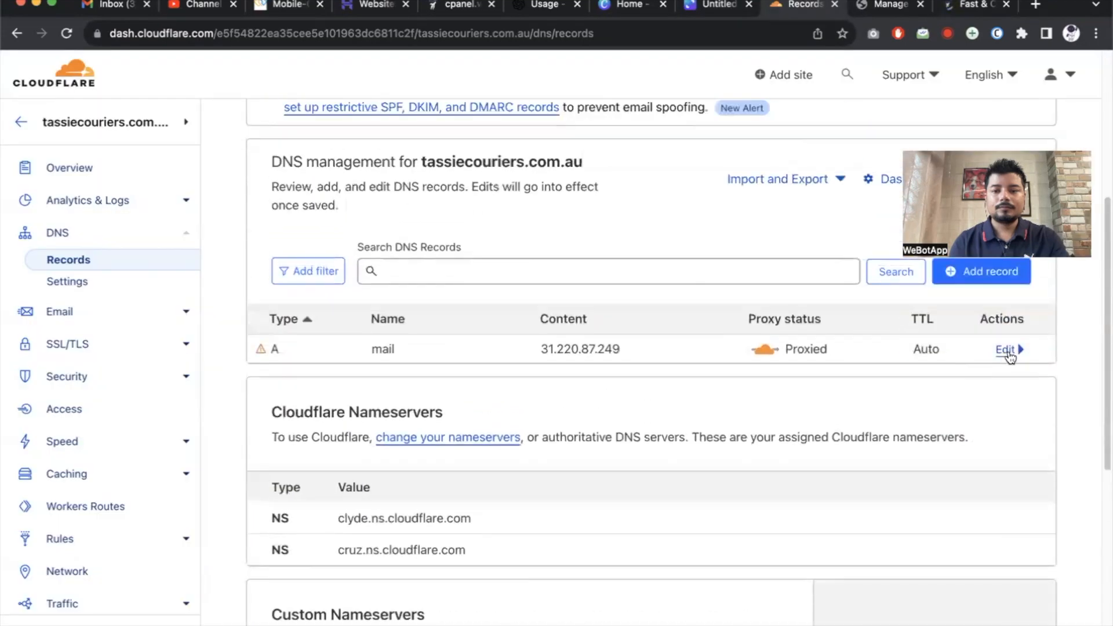
left_click(1010, 350)
scroll(485, 530, "down", 3)
left_click(338, 491)
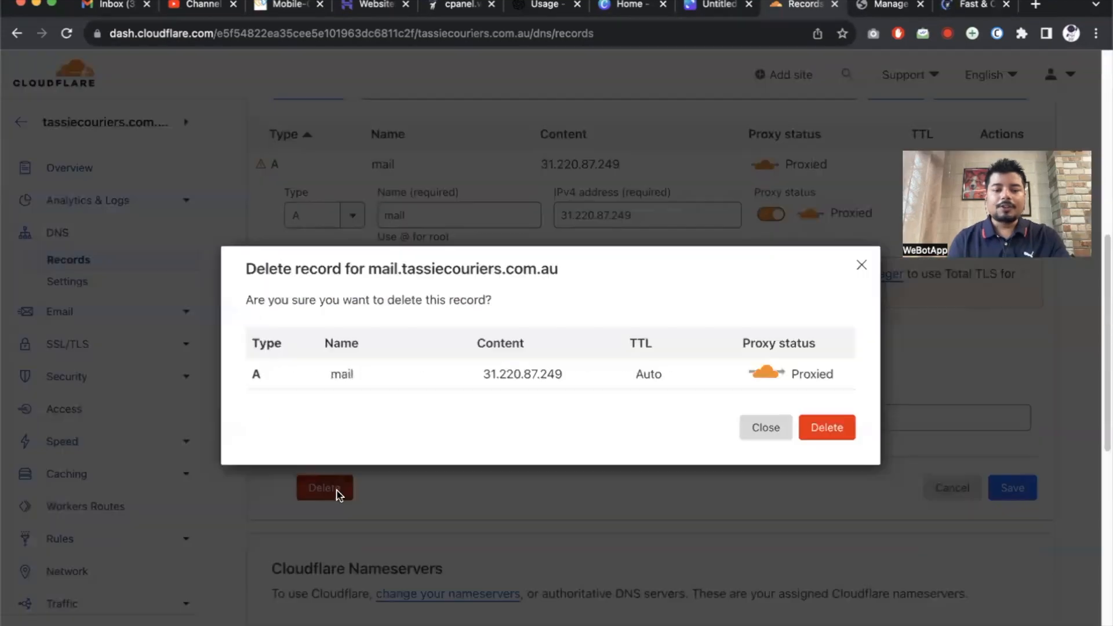
left_click(835, 438)
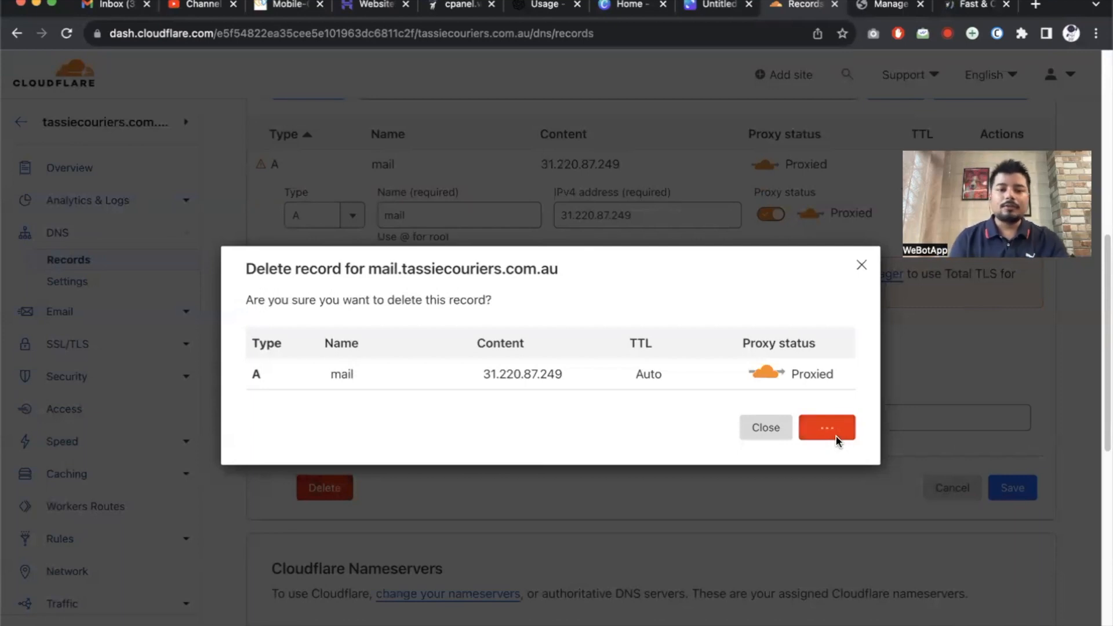
scroll(631, 366, "up", 5)
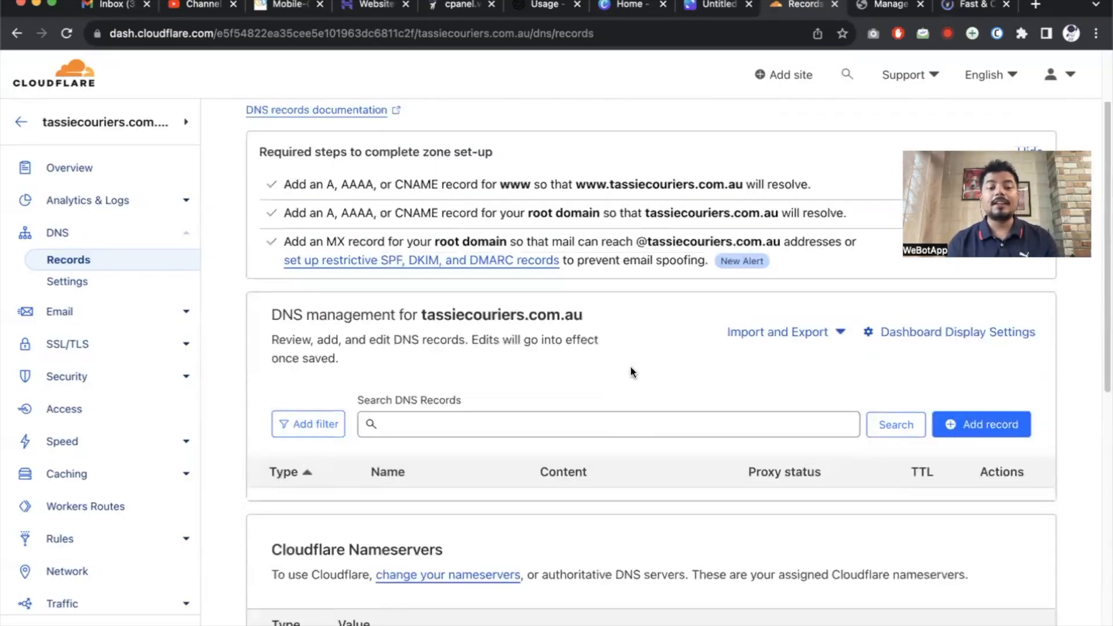
scroll(632, 371, "up", 1)
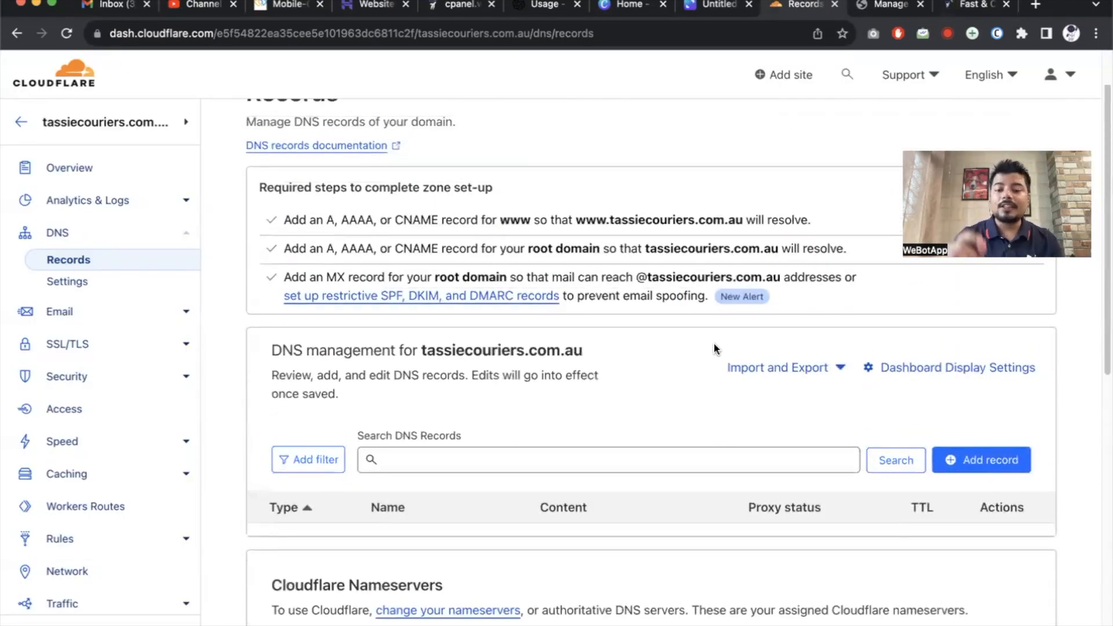
Cross out the webotapp hosting sketch on the Canva whiteboard.
left_click(716, 5)
left_click_drag(190, 512, 294, 439)
left_click_drag(237, 483, 362, 386)
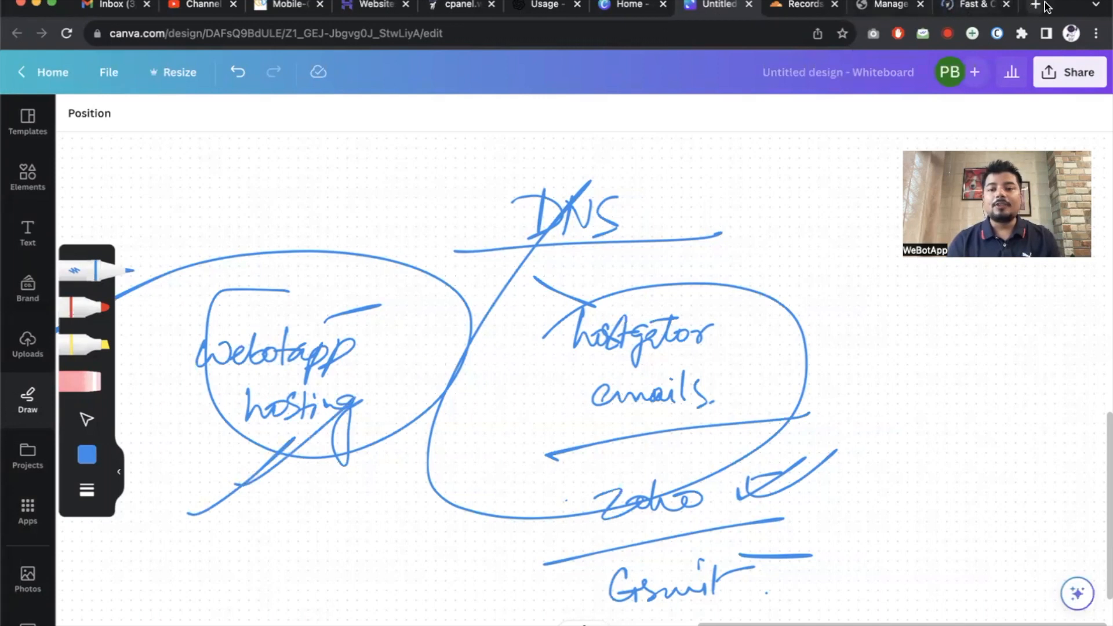
Open the cpanel.webotapp.in control panel in a new tab.
left_click(1033, 5)
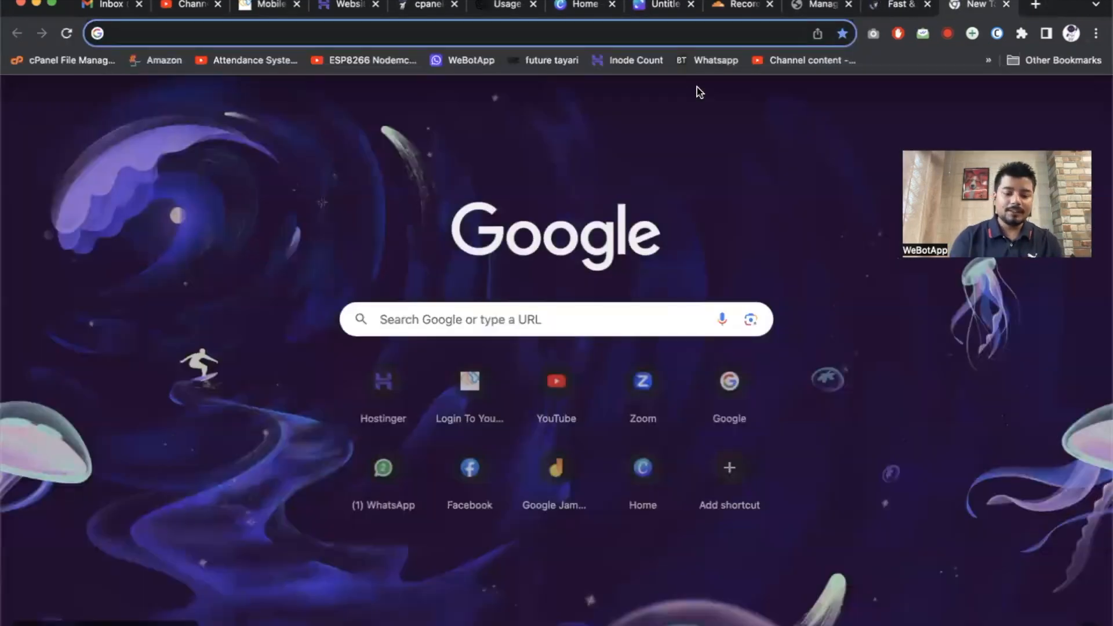
type("cloud.webotapp.com")
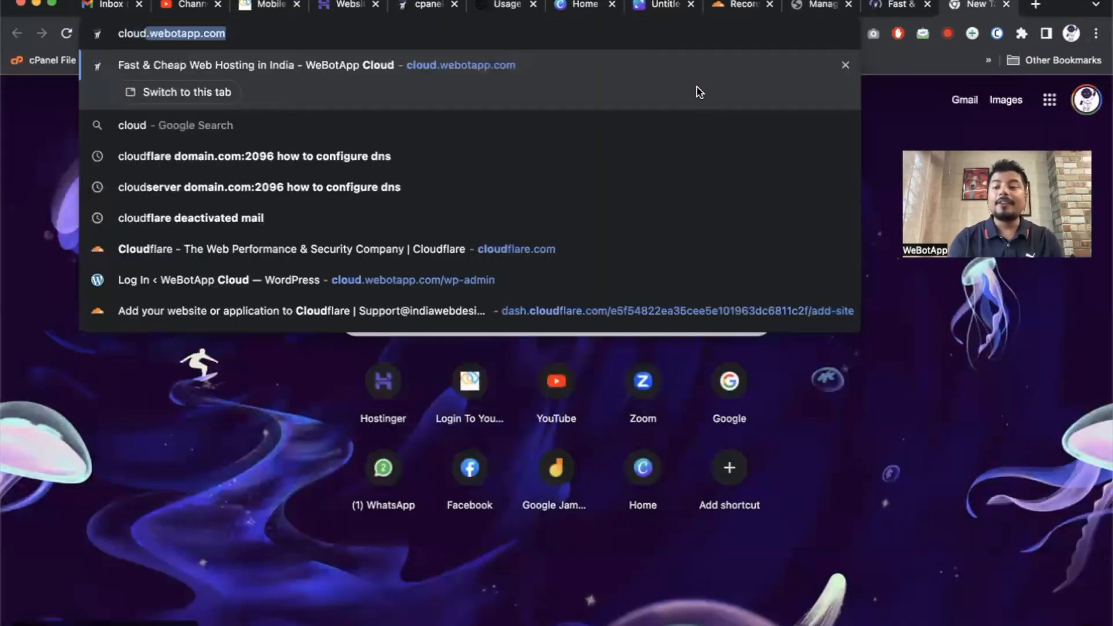
key("super+a")
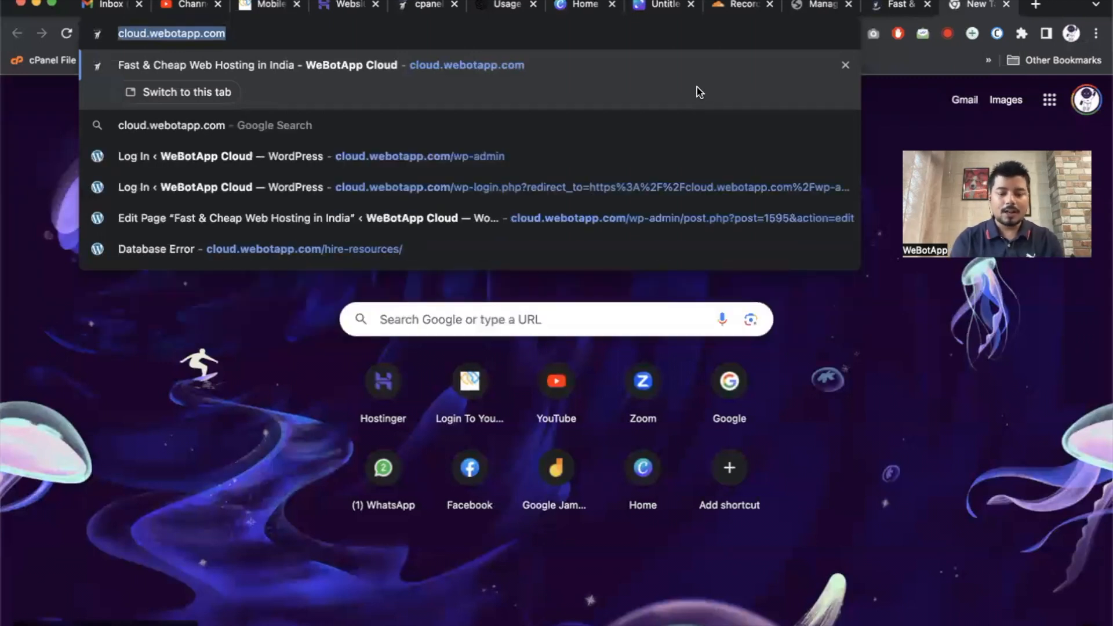
type("cpane")
key("Return")
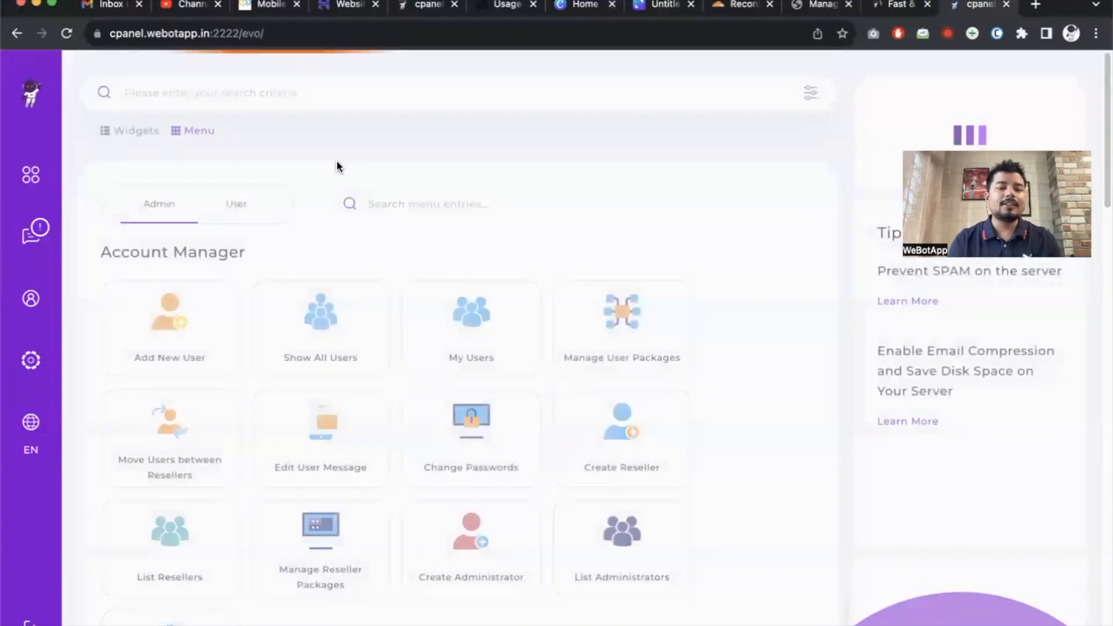
Start a new DirectAdmin user with the copied domain, trimmed, as the username.
left_click(30, 174)
left_click(197, 256)
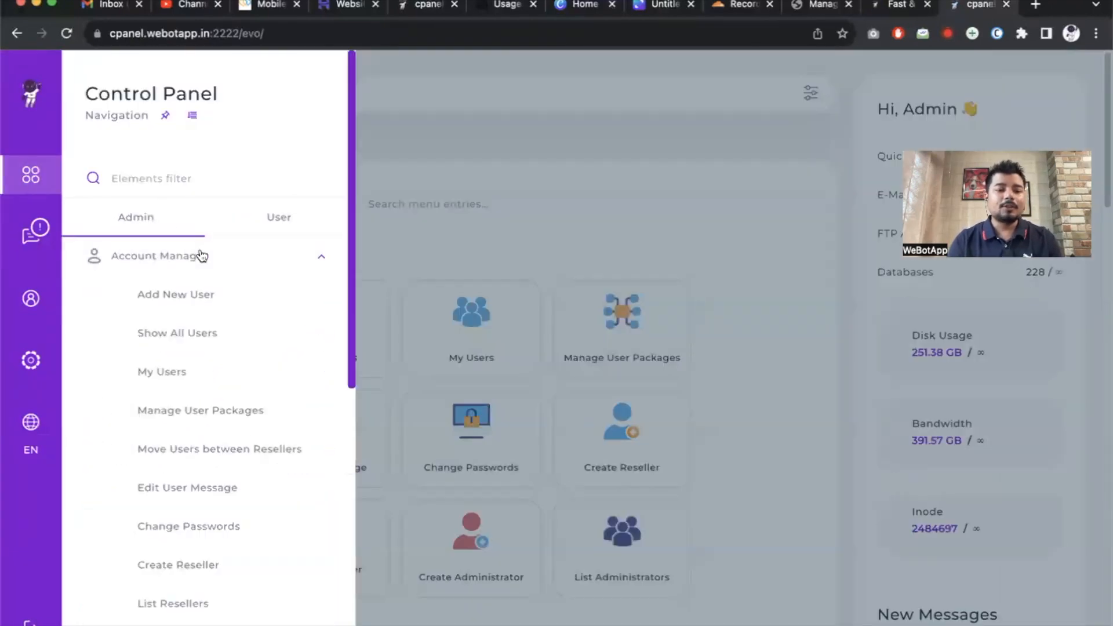
left_click(212, 302)
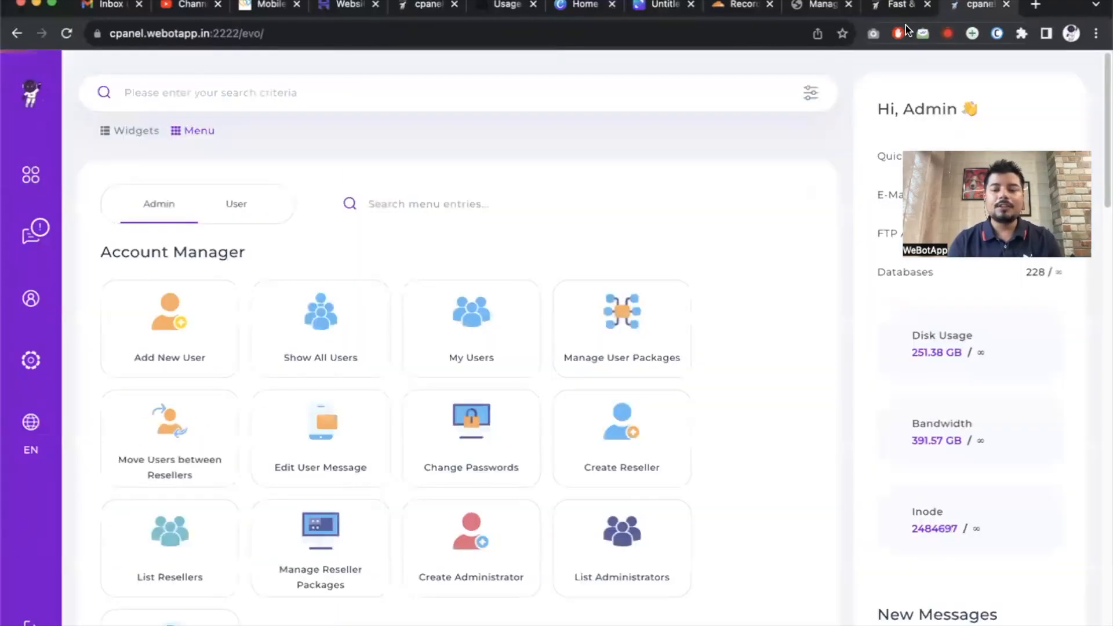
left_click(813, 7)
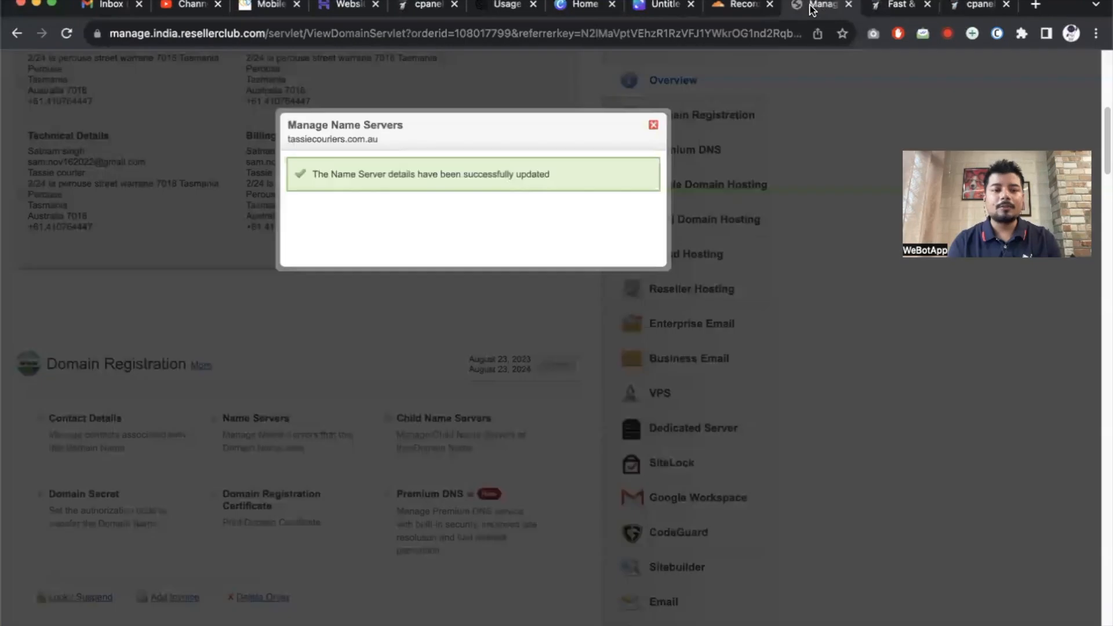
double_click(335, 140)
key("ctrl+c")
left_click(973, 5)
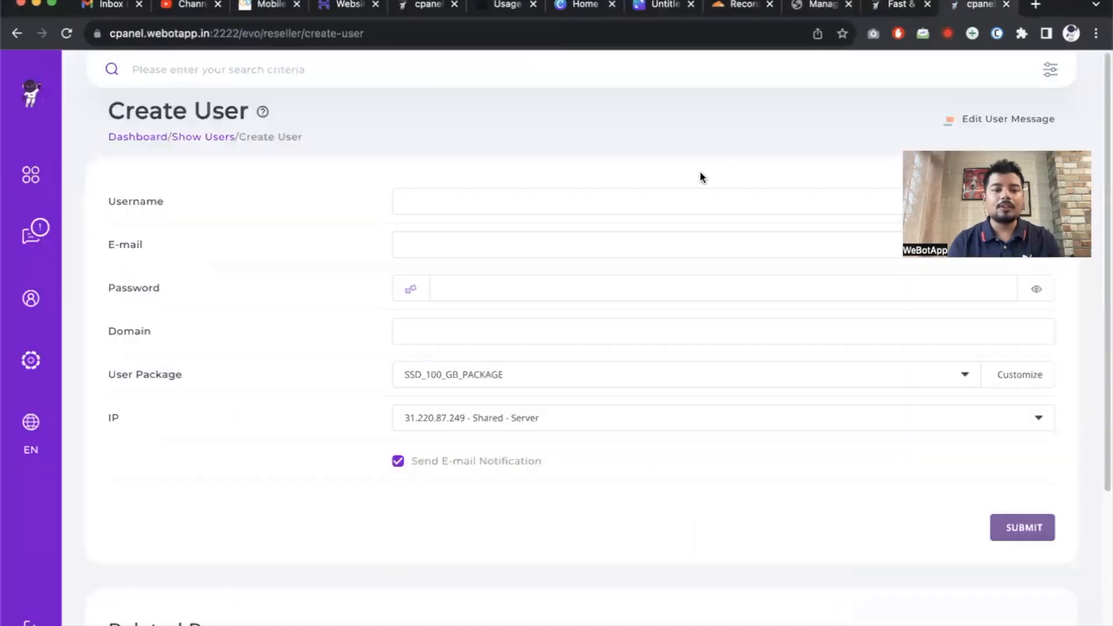
left_click(473, 202)
key("ctrl+v")
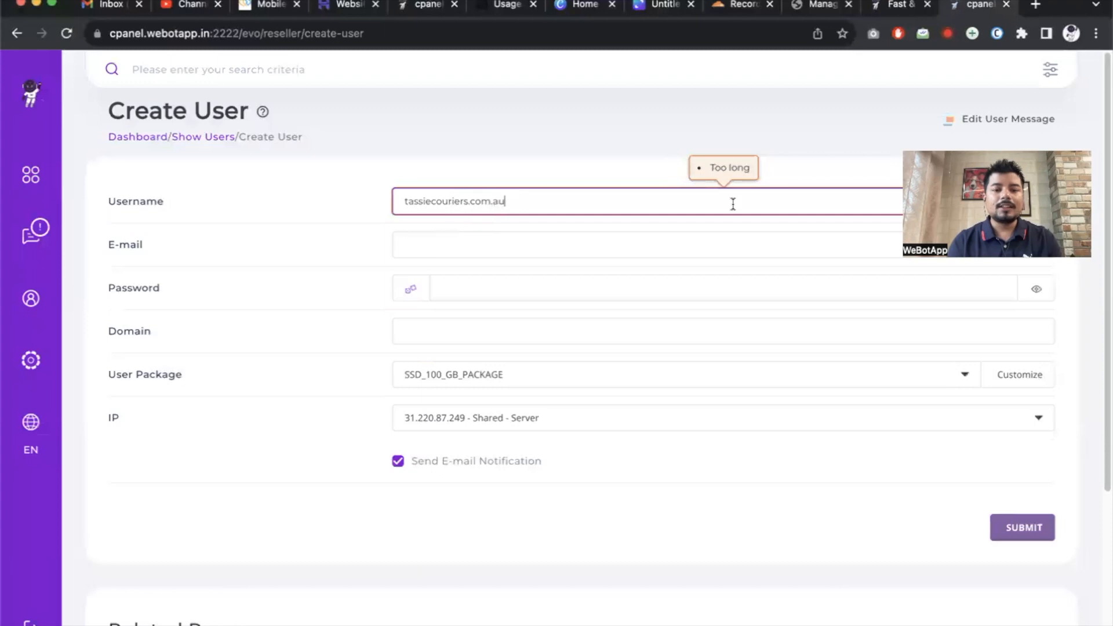
key("BackSpace")
key("BackSpace")
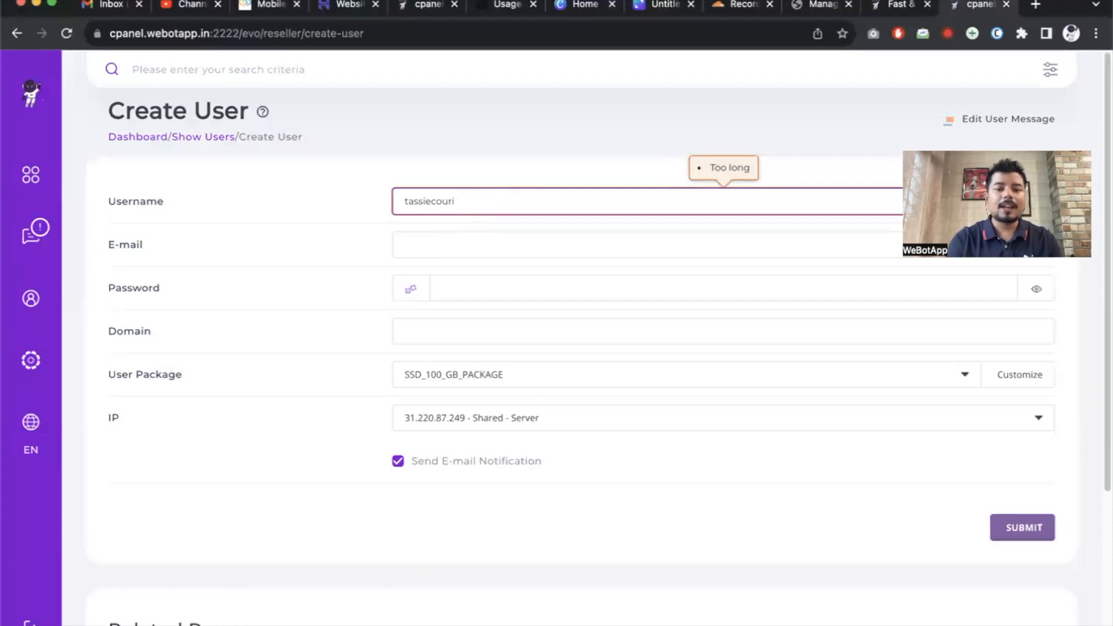
Enter the account e-mail, generate a random password and set the domain to tassiecouriers.com.au.
left_click(748, 243)
key("ctrl+v")
left_click(530, 285)
left_click(467, 246)
left_click_drag(468, 245, 683, 252)
type("#")
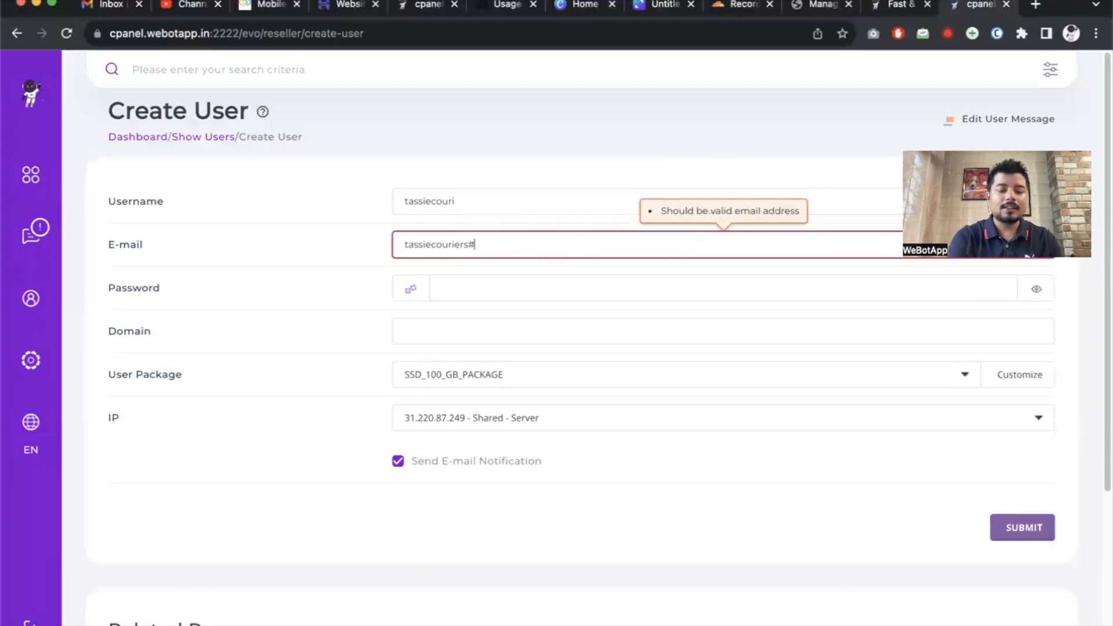
type("webotapp.com")
left_click(670, 292)
left_click(411, 289)
left_click(517, 327)
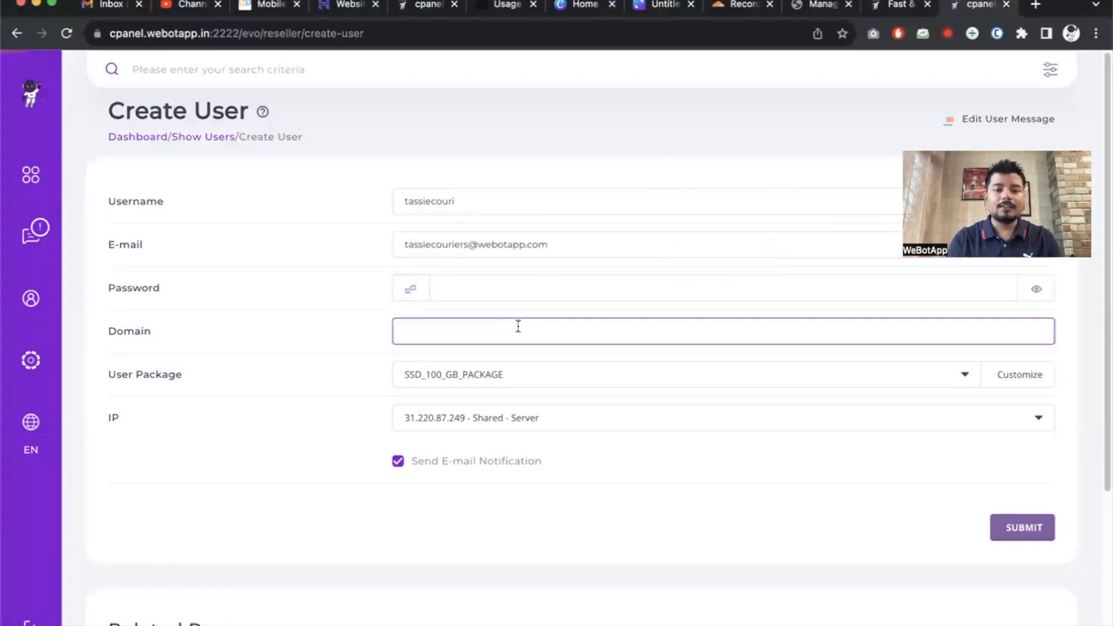
key("super+v")
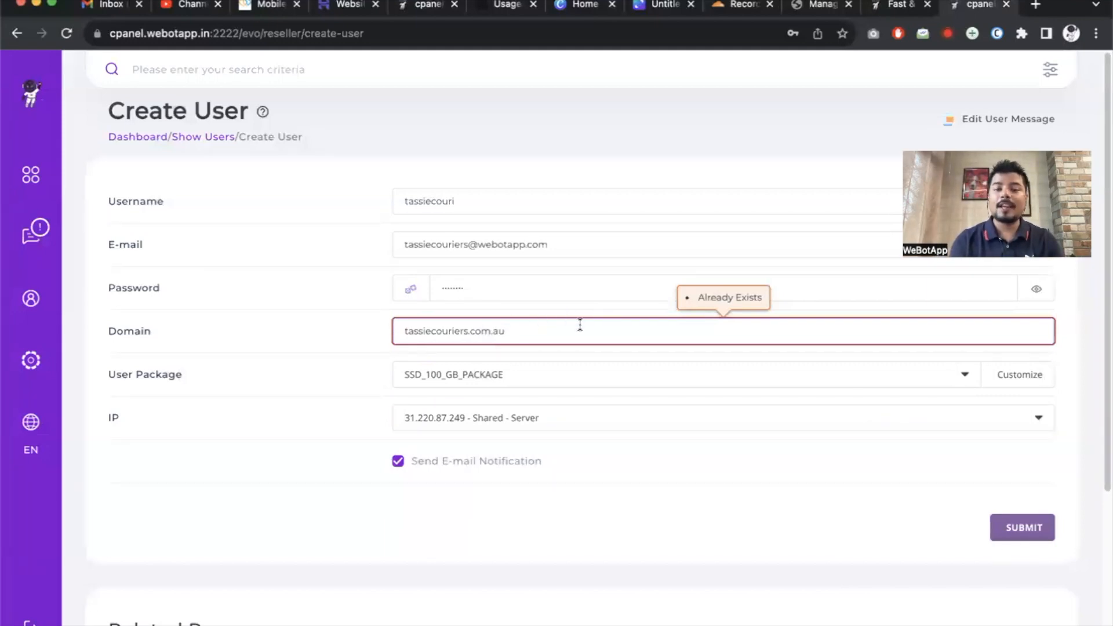
Filter DirectAdmin users by Domains containing 'tass' and open the tassiecouriers account.
left_click(211, 138)
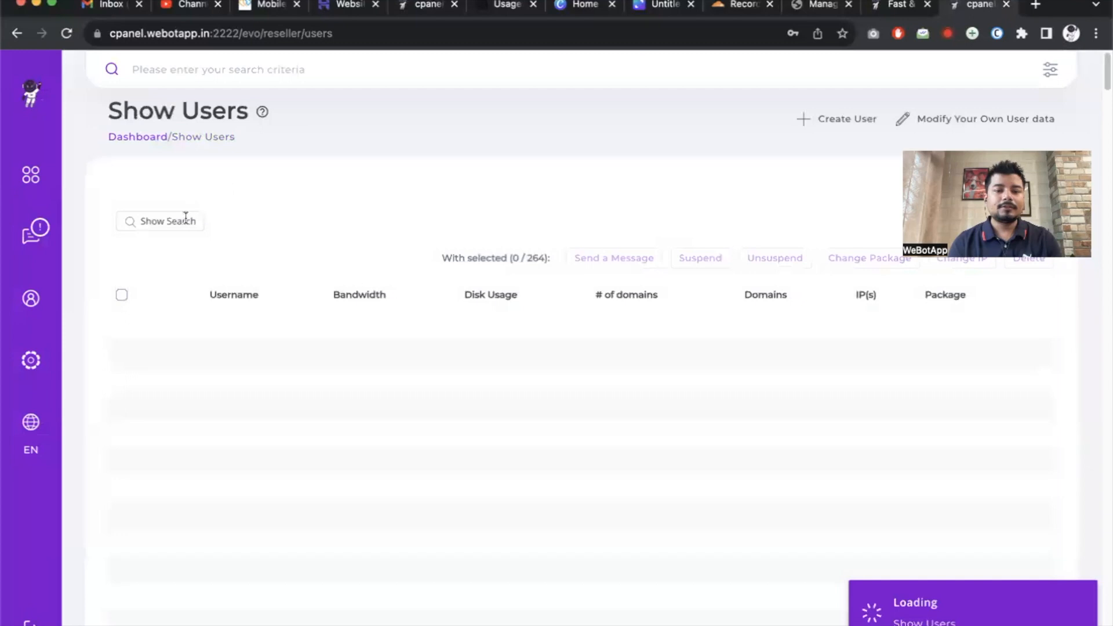
left_click(166, 225)
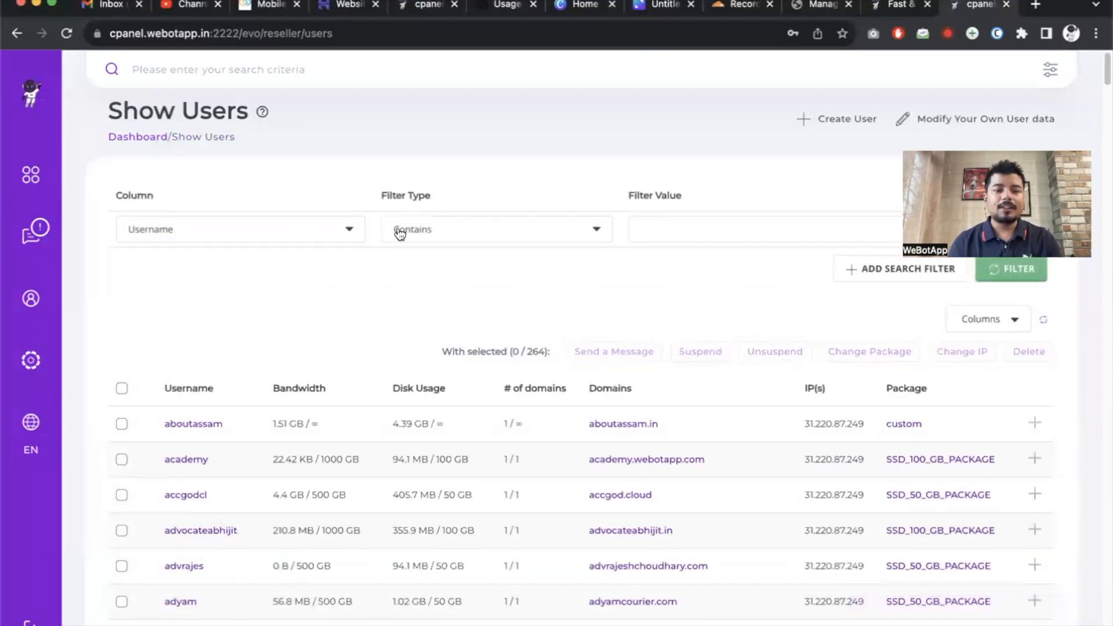
left_click(297, 235)
left_click(233, 297)
left_click(269, 234)
left_click(238, 279)
left_click(674, 234)
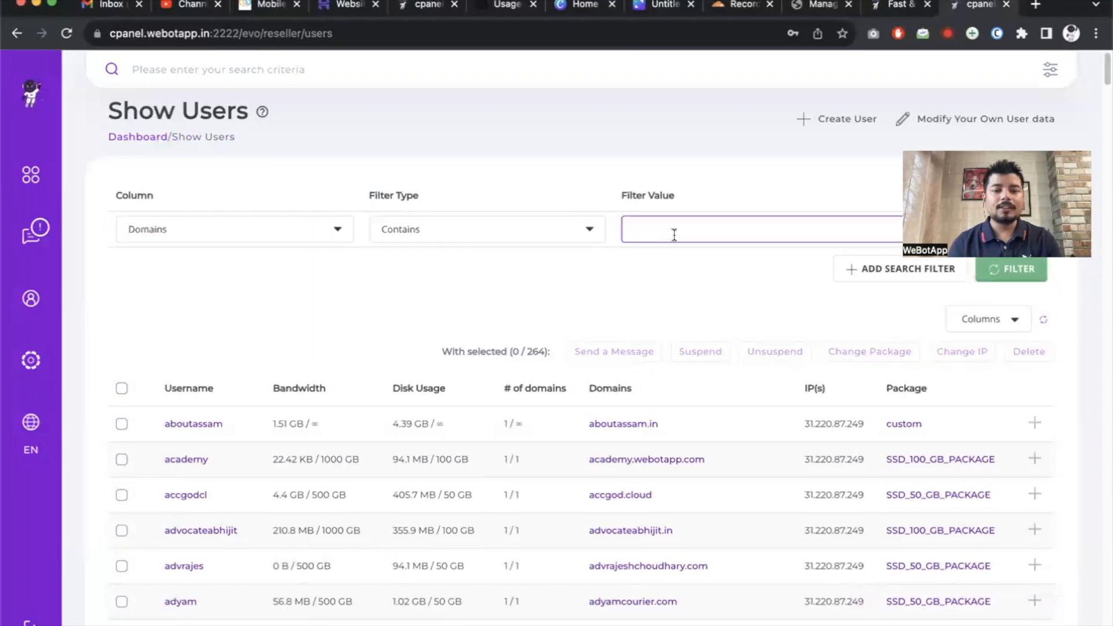
type("tass")
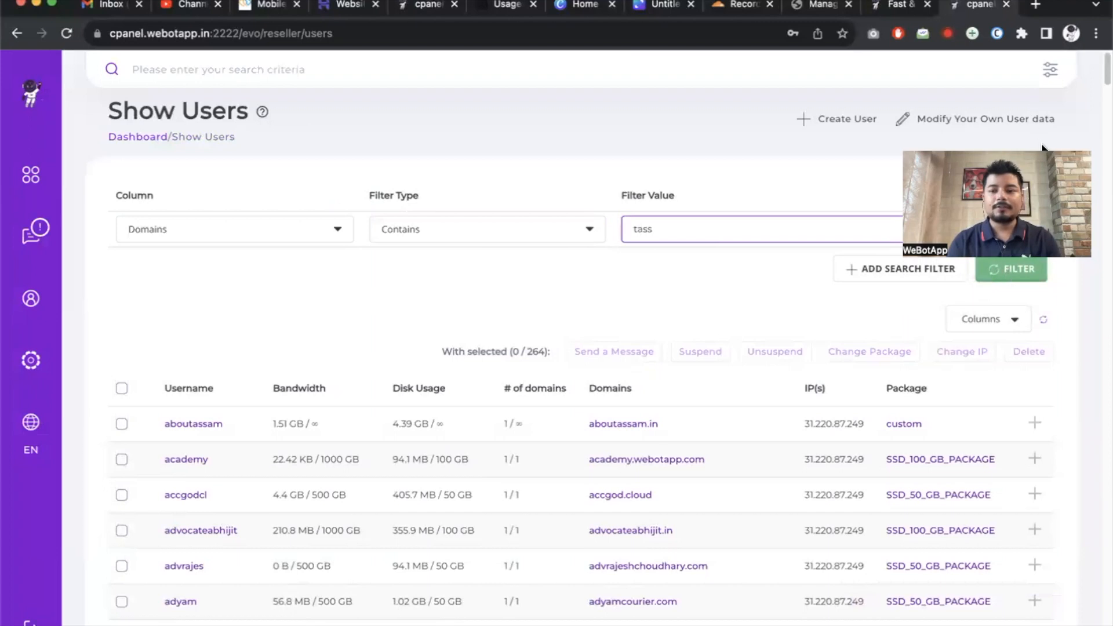
left_click(1014, 277)
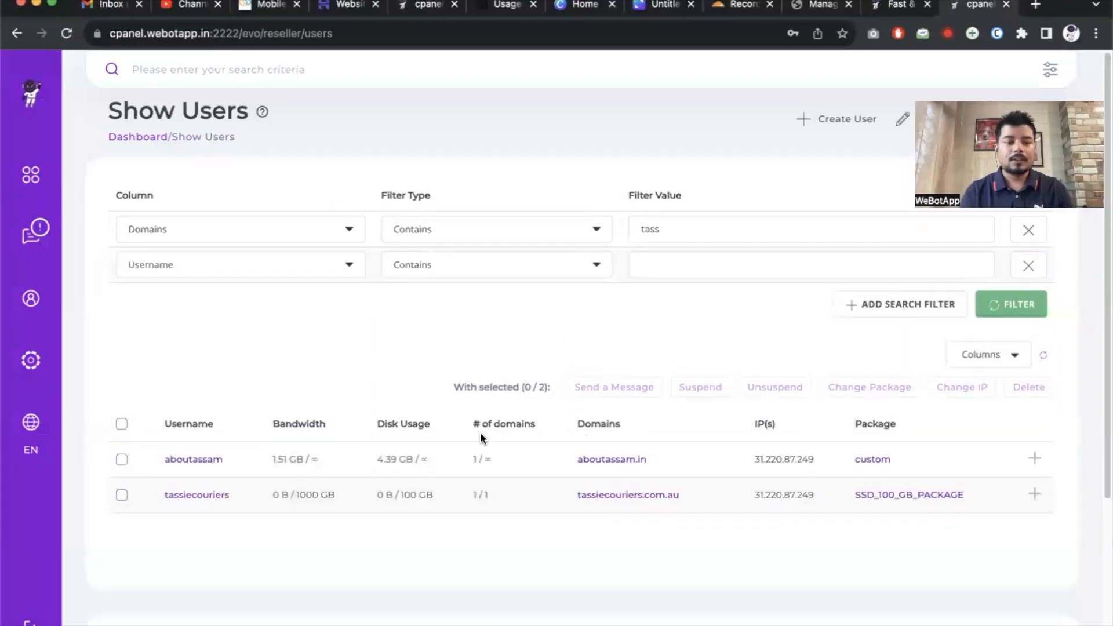
left_click(207, 497)
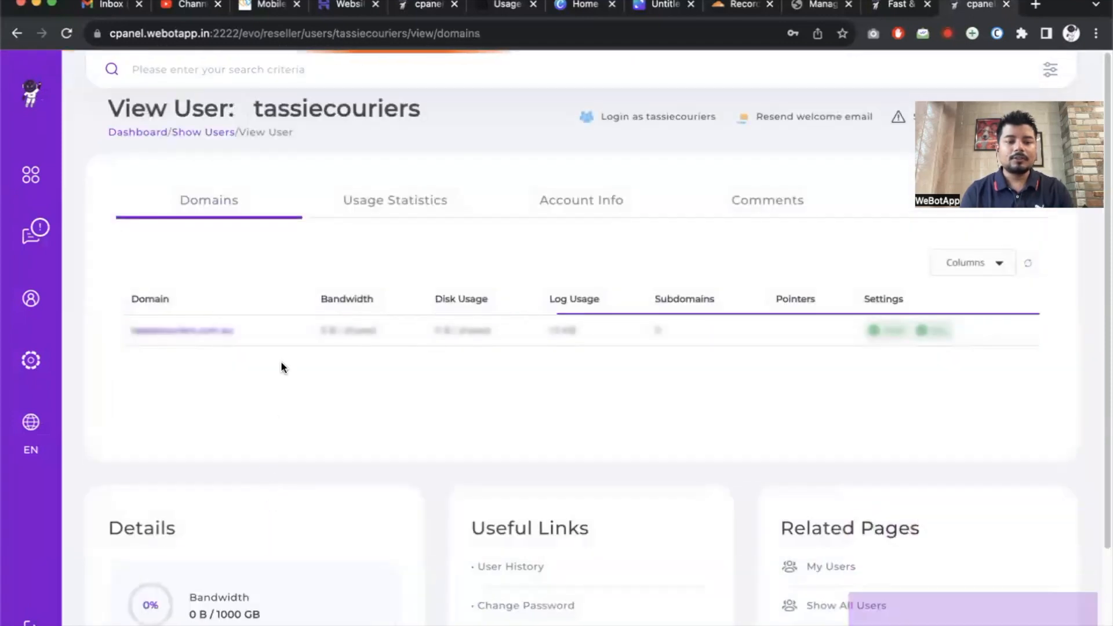
Copy the account's IP 31.220.87.249 from Account Info and return to Cloudflare's Records tab.
left_click(440, 202)
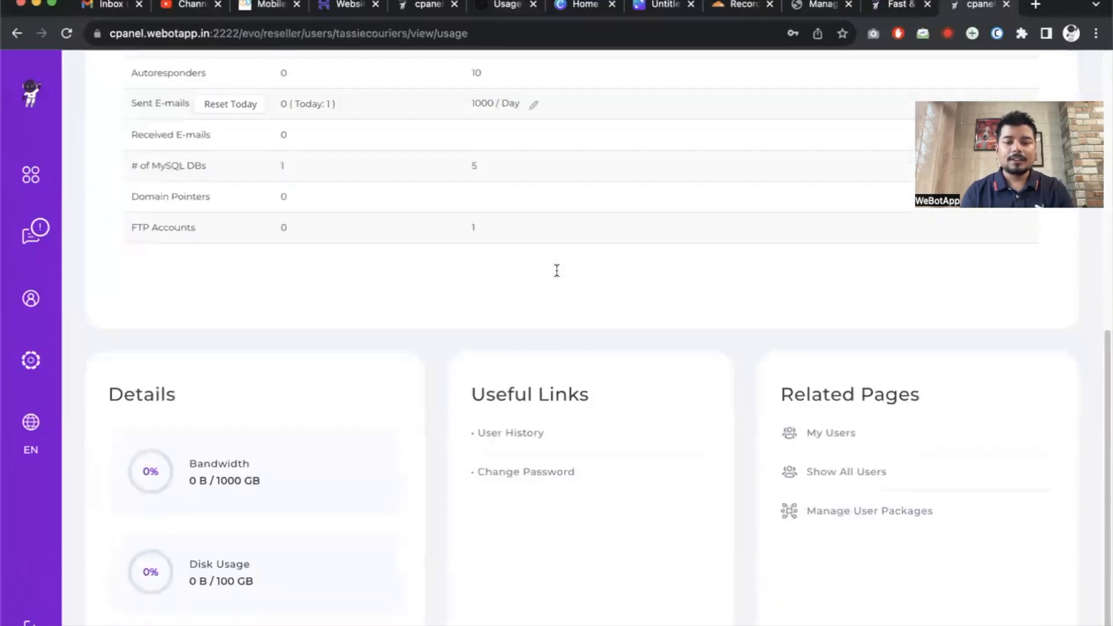
scroll(557, 271, "up", 10)
left_click(592, 201)
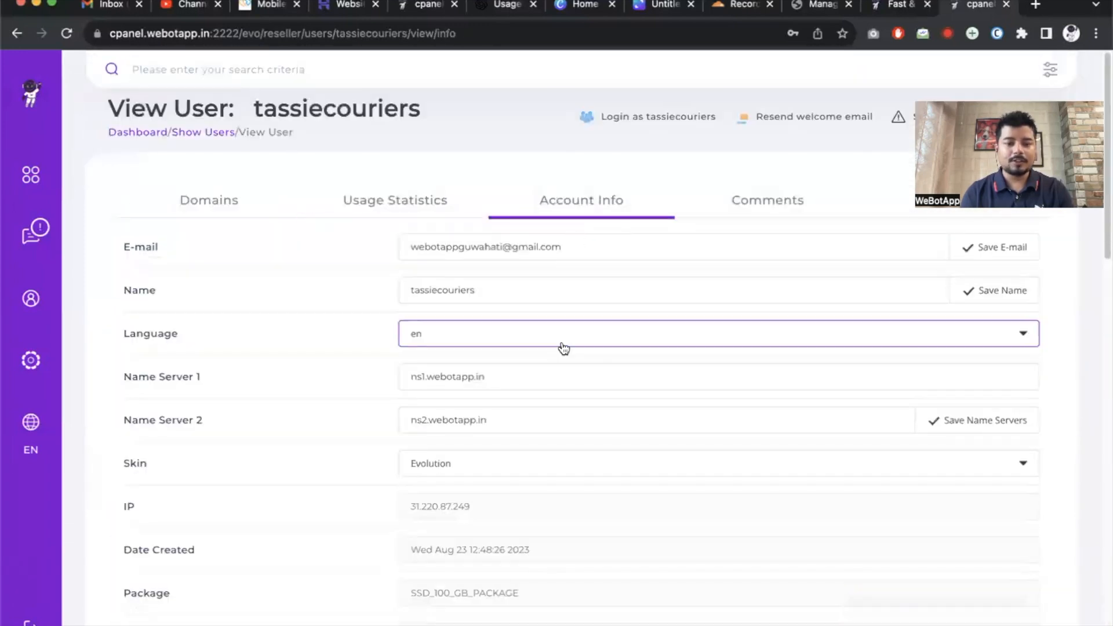
scroll(563, 348, "down", 5)
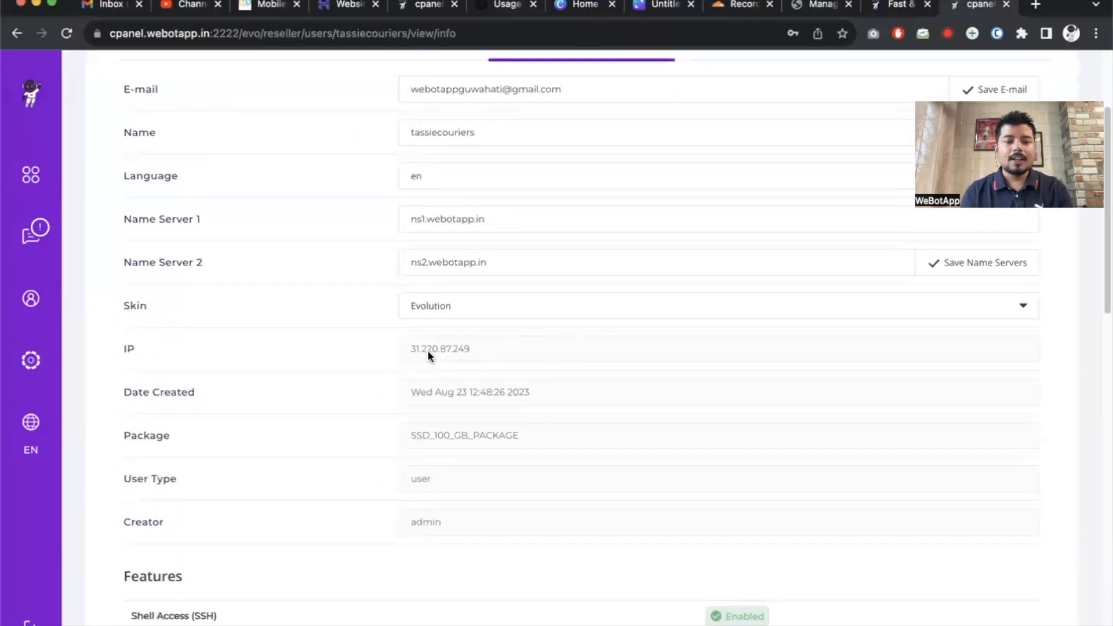
double_click(459, 349)
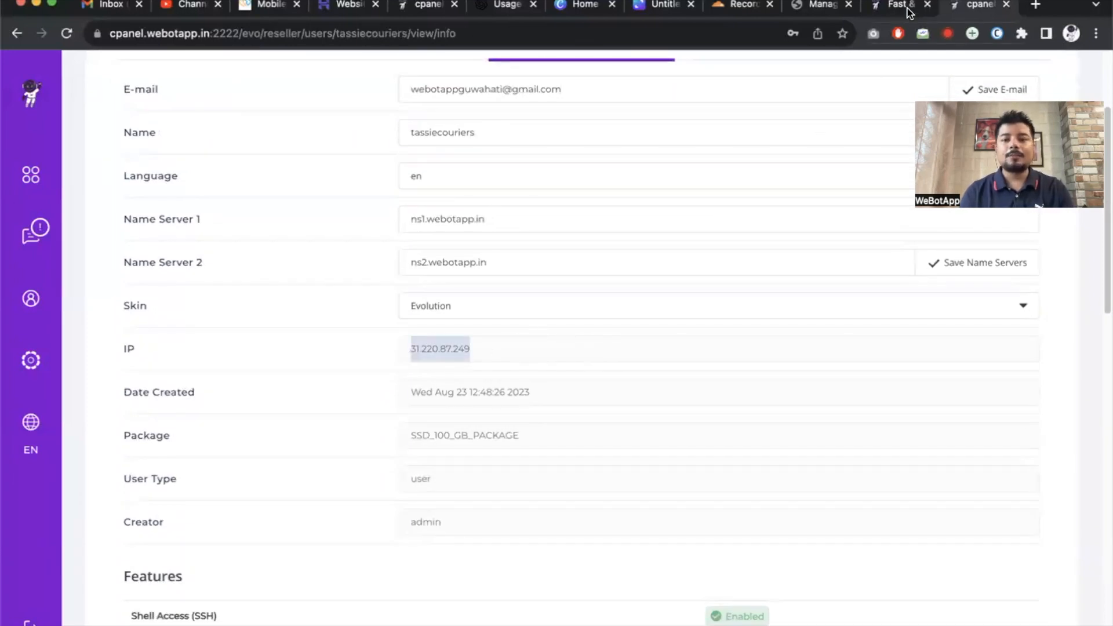
left_click(887, 6)
left_click(820, 6)
left_click_drag(744, 6, 901, 7)
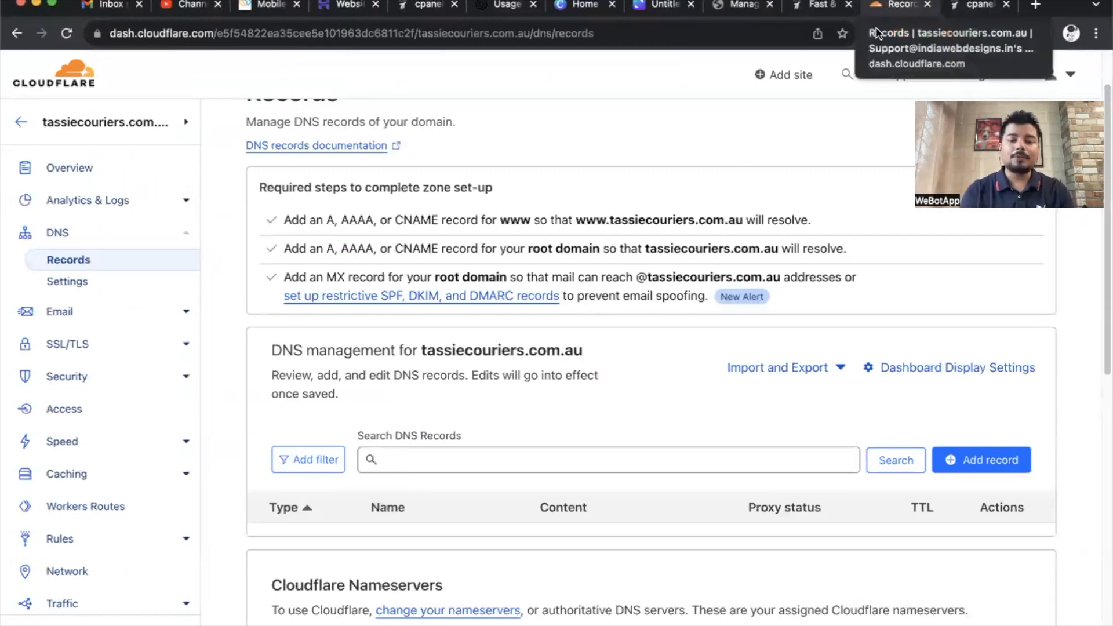
Add and save a proxied A record named @ pointing to 31.220.87.249.
scroll(917, 268, "down", 3)
left_click(982, 266)
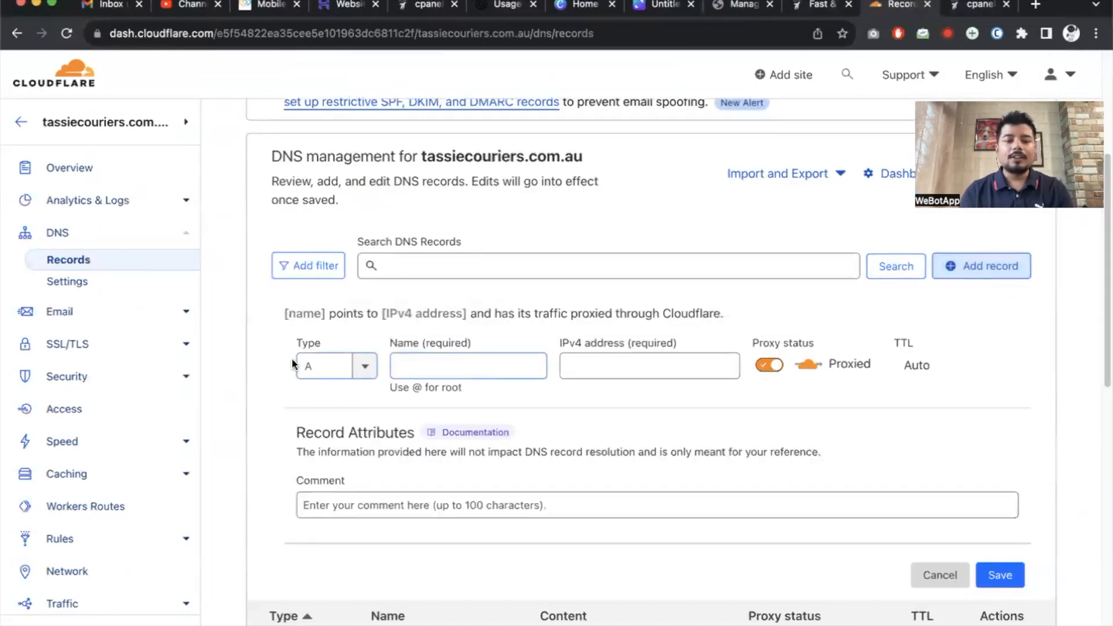
left_click(319, 364)
left_click(455, 359)
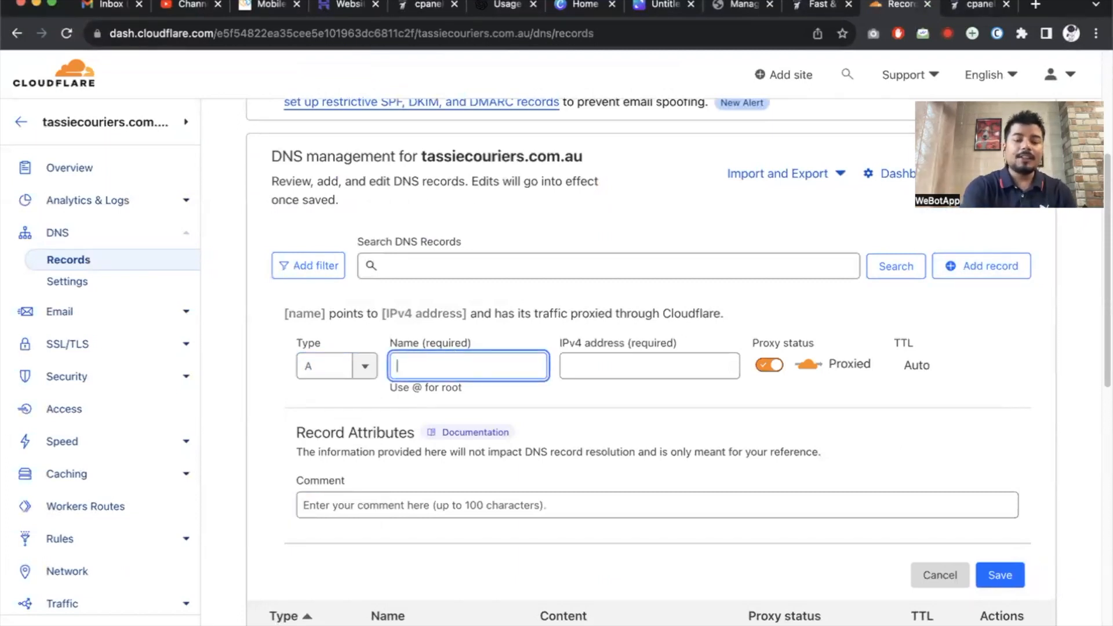
type("@")
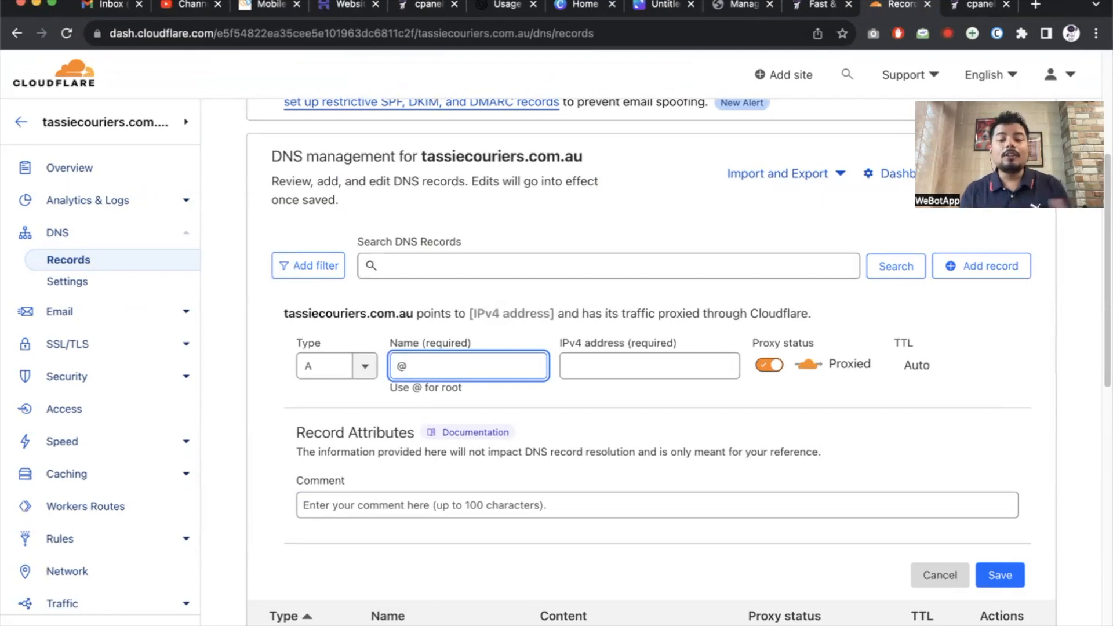
left_click_drag(283, 313, 418, 313)
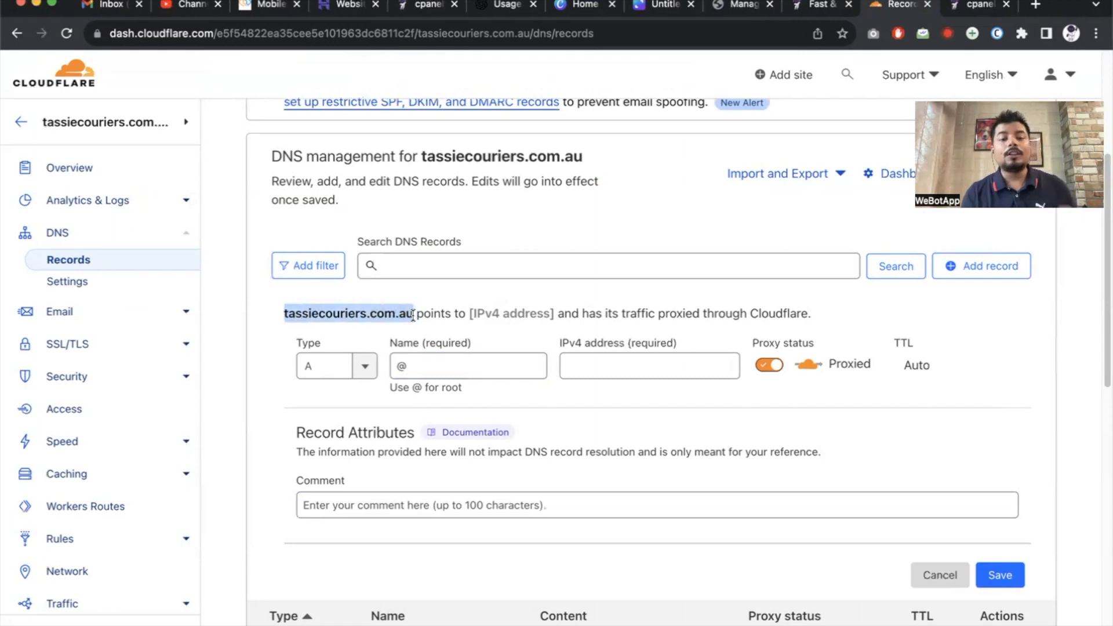
left_click(623, 367)
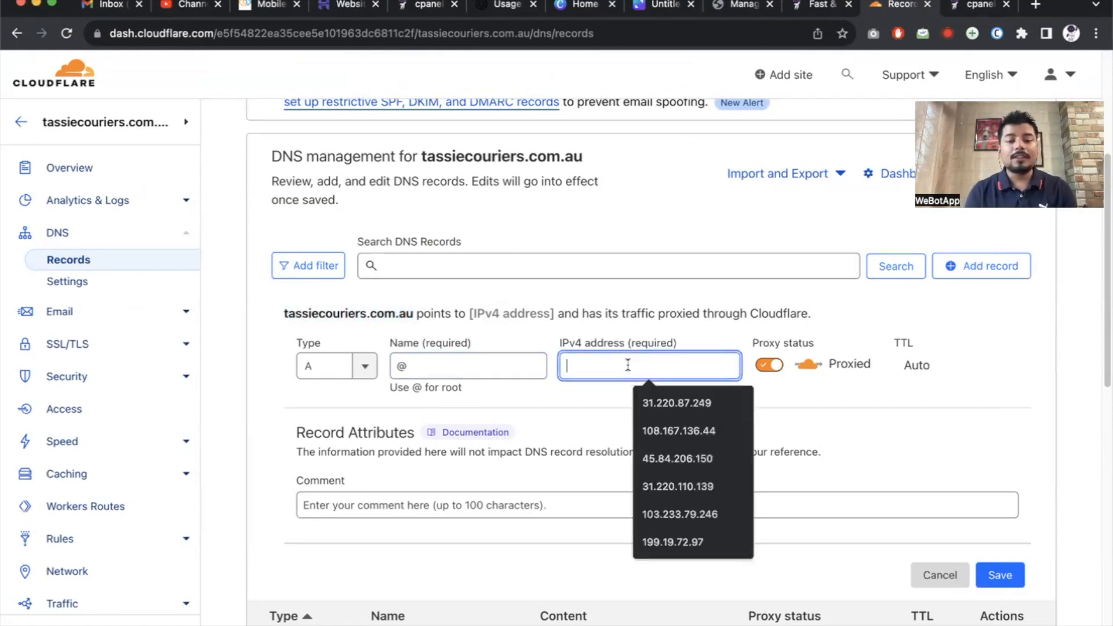
left_click(696, 401)
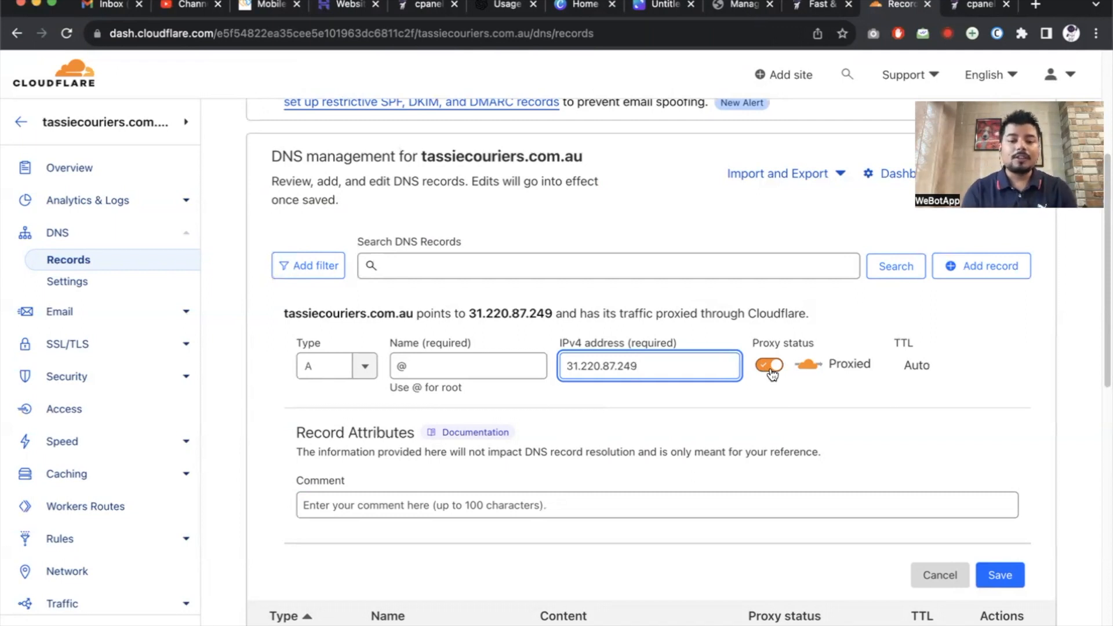
scroll(775, 371, "down", 3)
left_click(1011, 436)
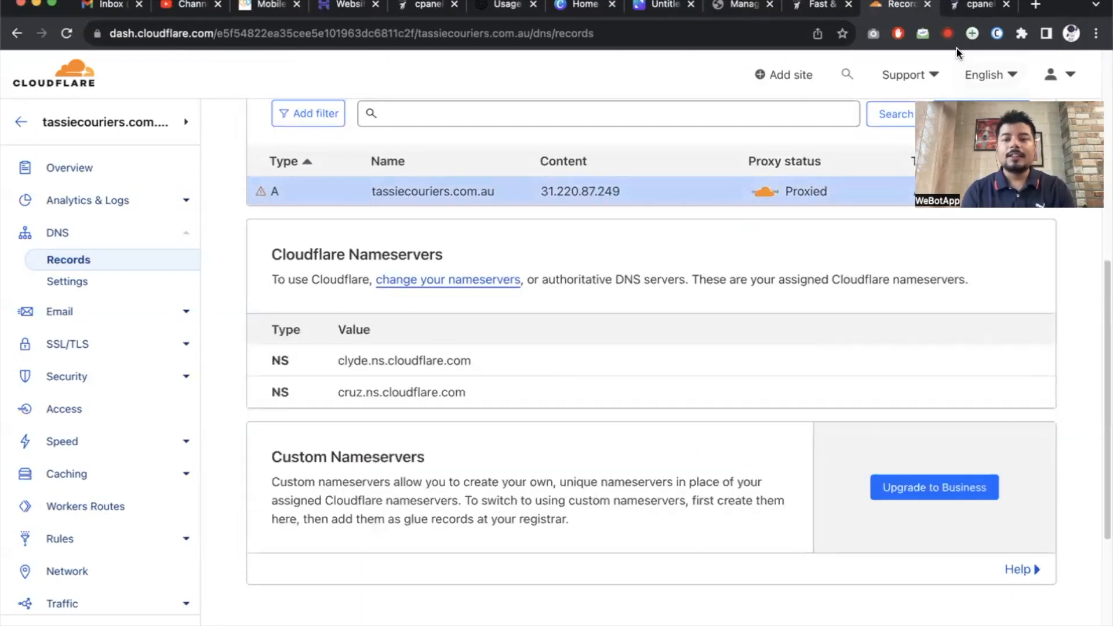
left_click(1034, 6)
Go to the hosting cPanel login page and log in.
type("ob")
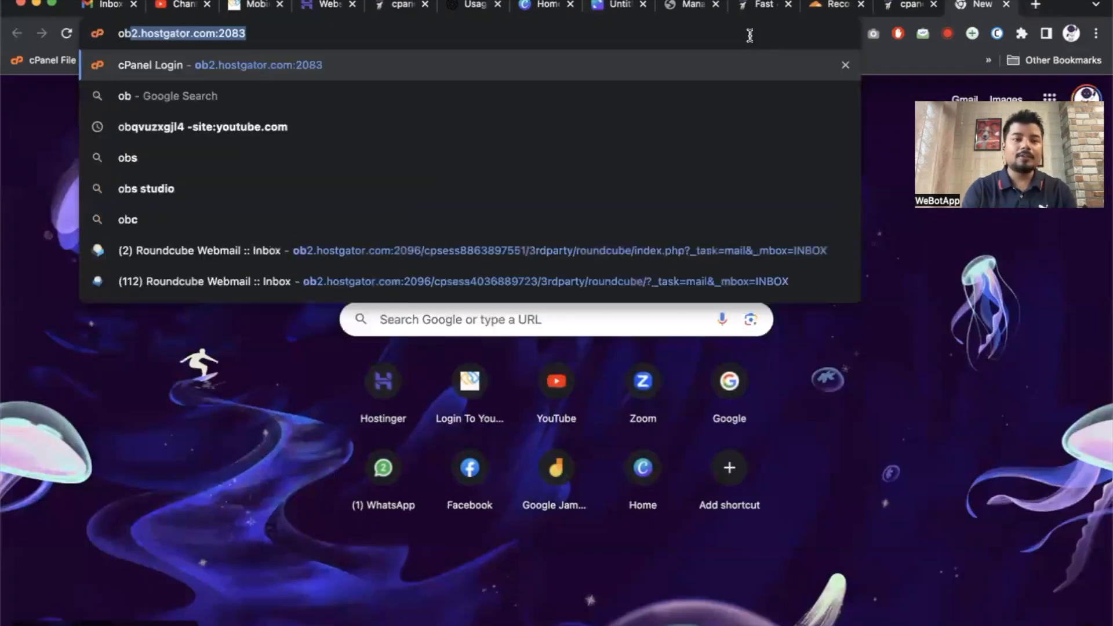
key("Return")
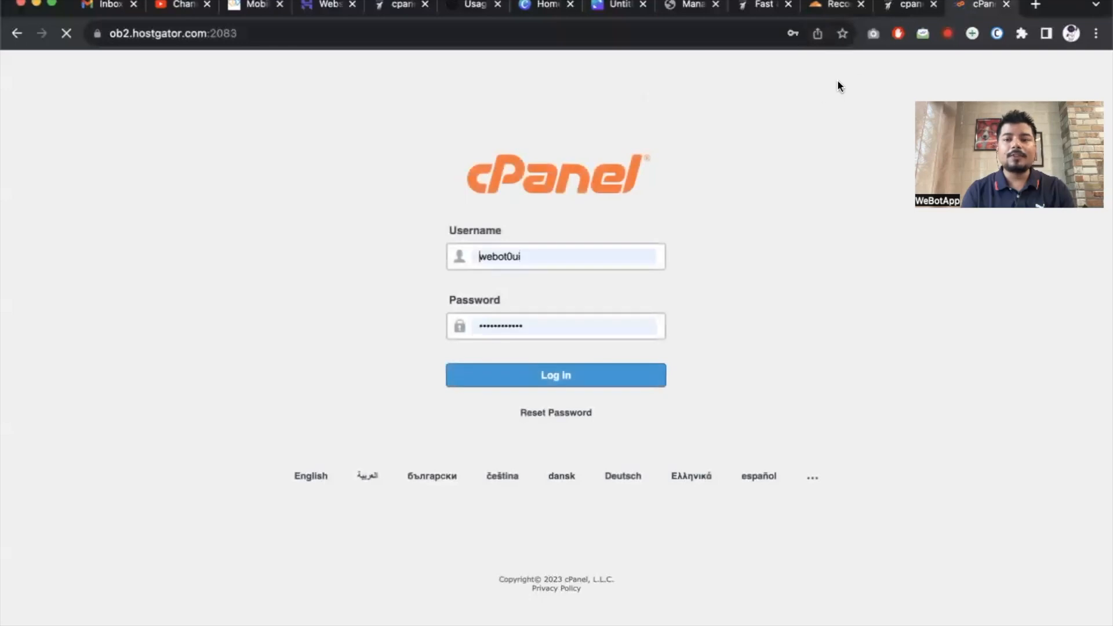
left_click(834, 4)
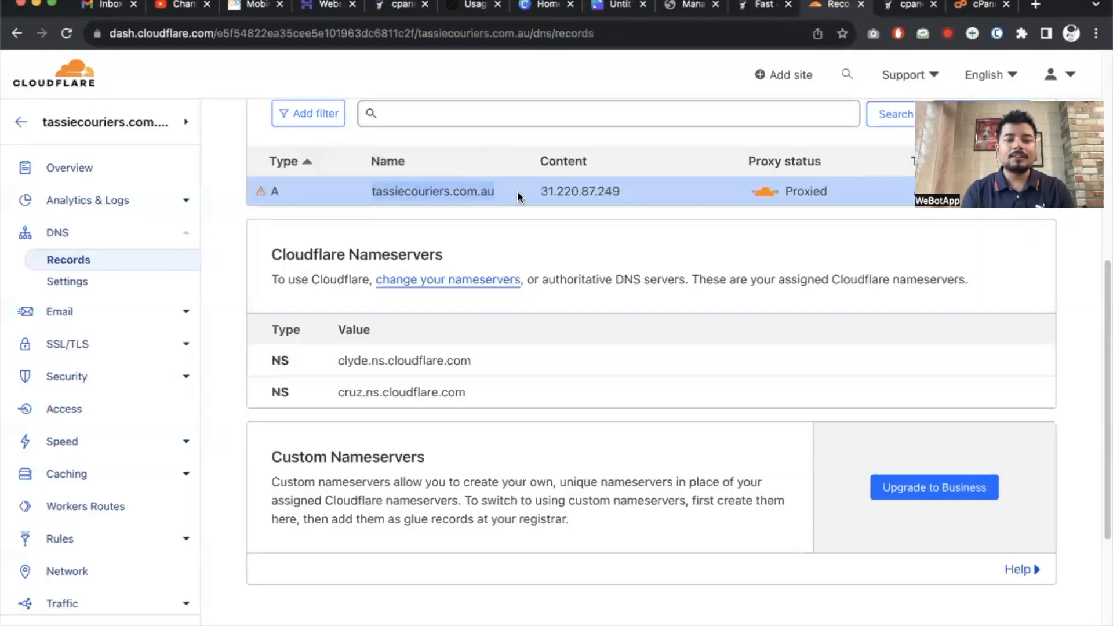
left_click(979, 4)
left_click(554, 369)
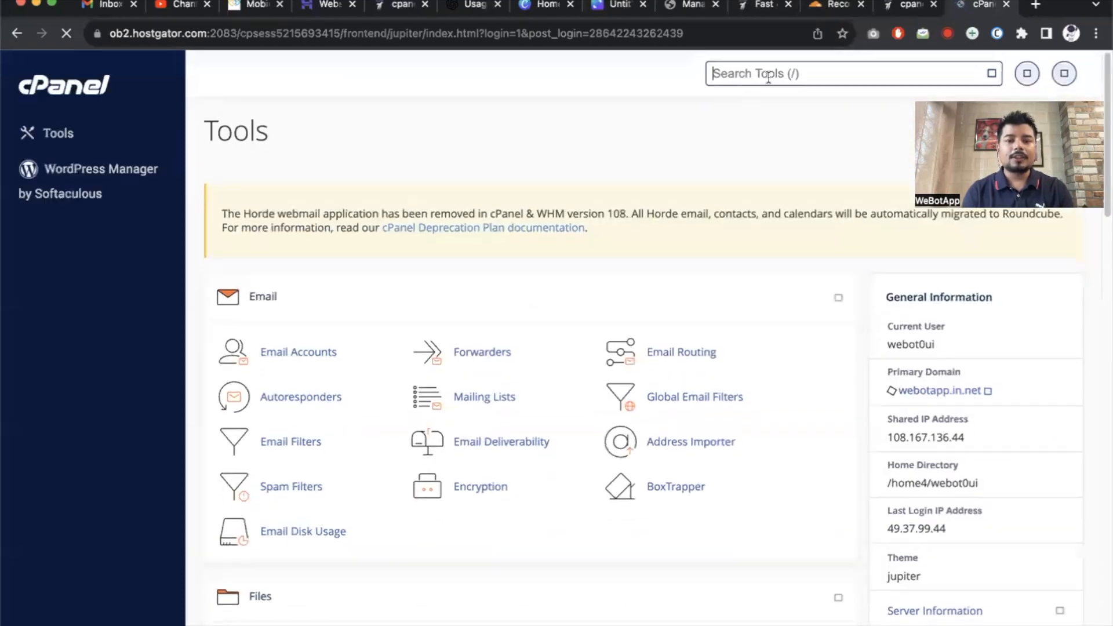
Search the cPanel tools for 'add' and open the Domains page listing 111 domains.
left_click(768, 77)
type("e")
key("BackSpace")
type("add")
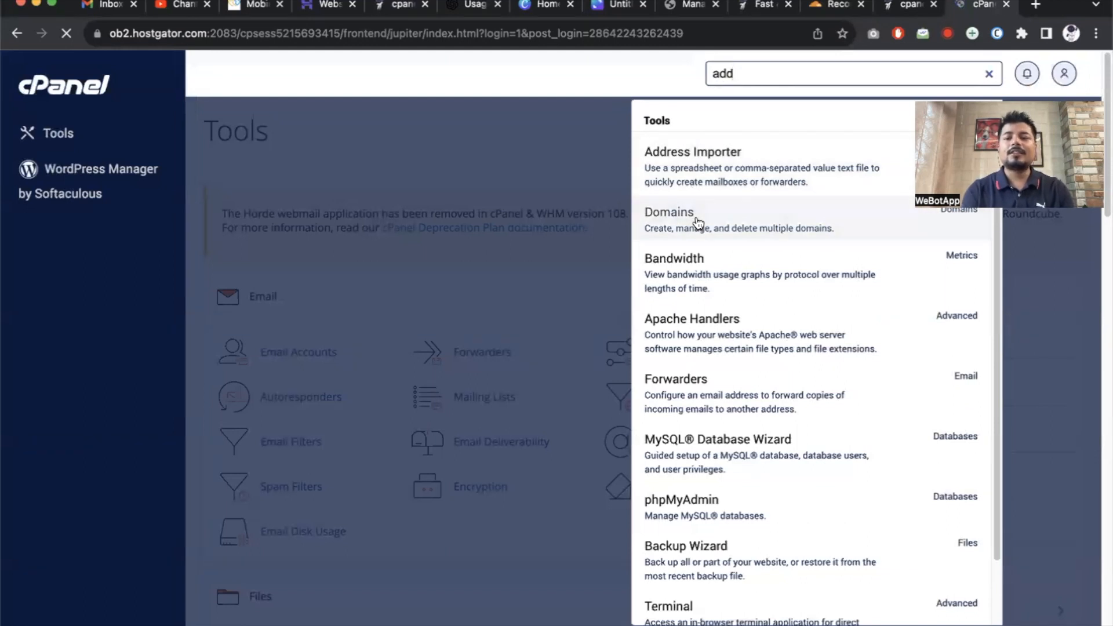
left_click(698, 223)
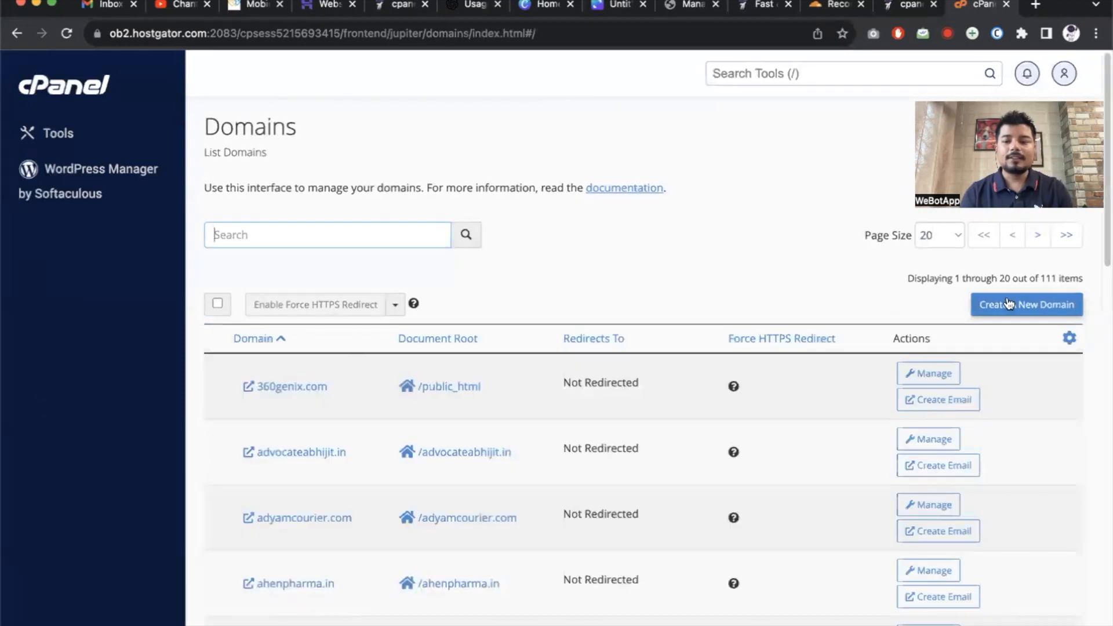
left_click(1008, 303)
Add domain tassiecouriers.com.au with its own document root, then go back to the Tools home.
left_click(322, 307)
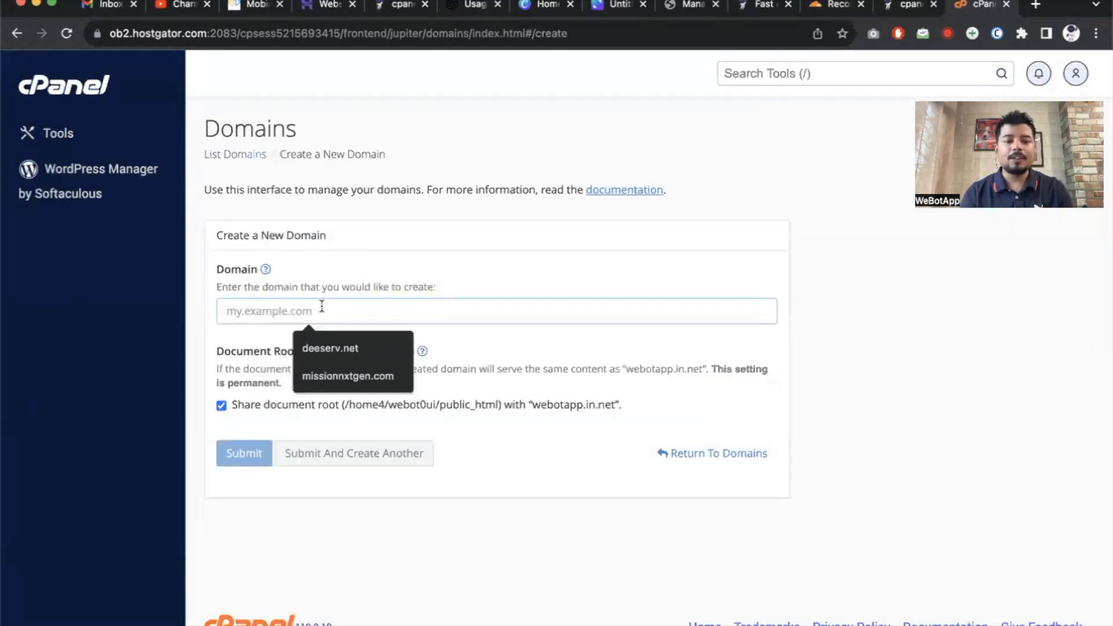
type("tassiecouriers.com.au")
scroll(382, 515, "down", 2)
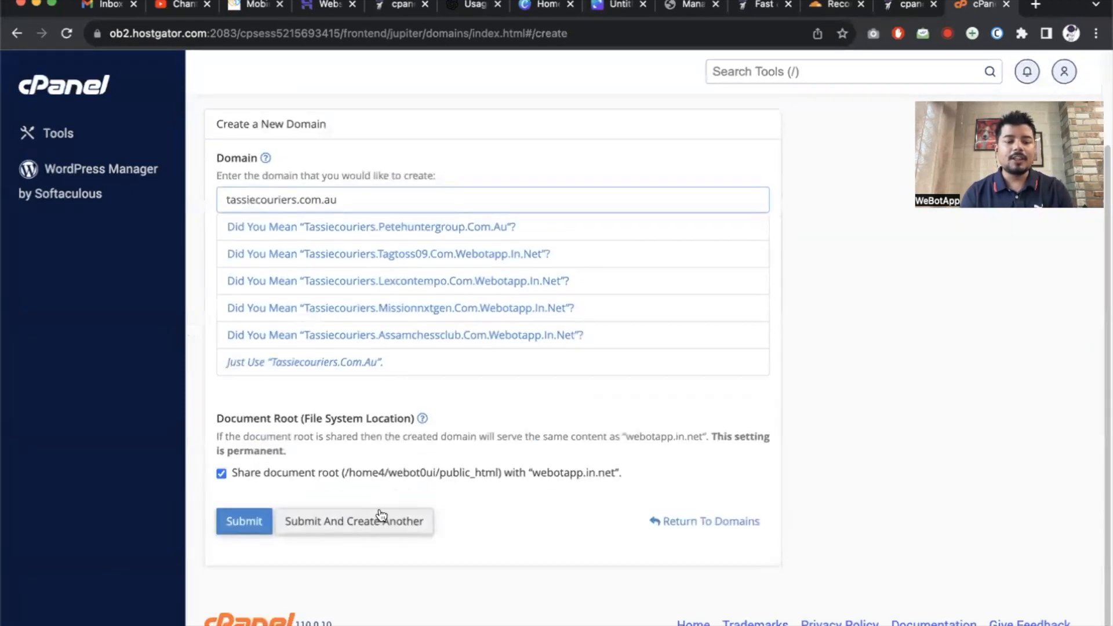
left_click(221, 474)
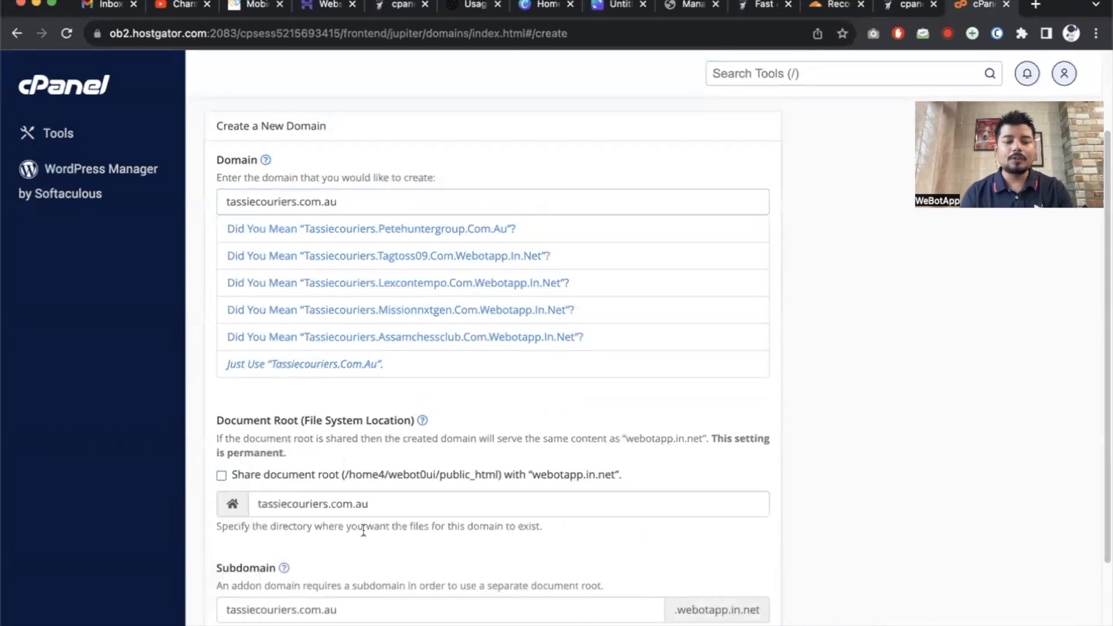
scroll(363, 530, "down", 3)
left_click(247, 523)
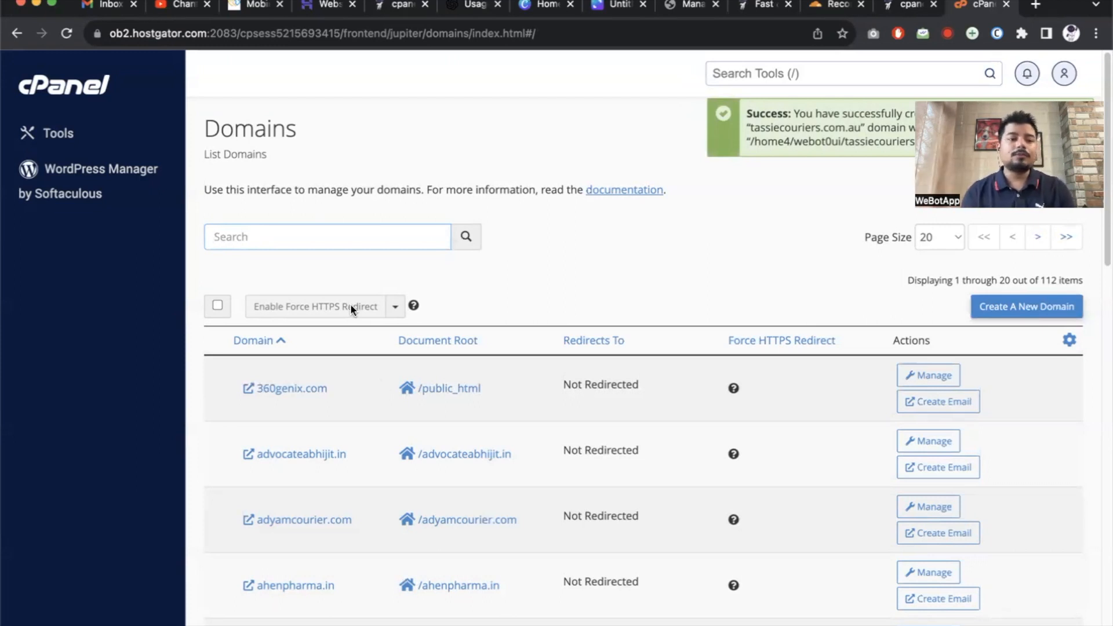
left_click(87, 90)
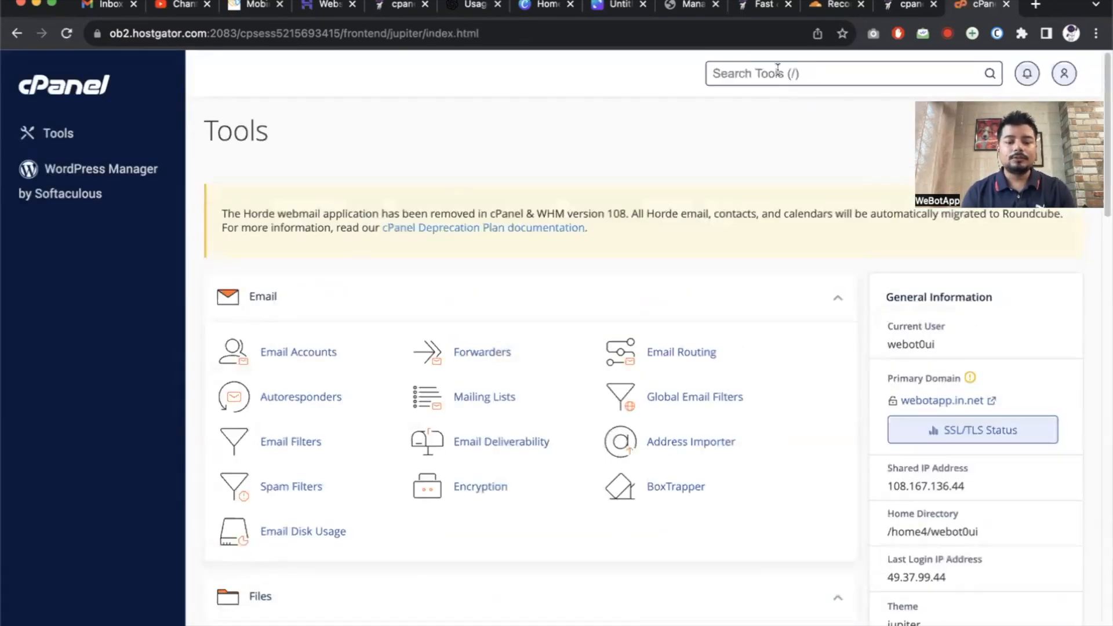
In cPanel's Zone Editor, filter to tassiecouriers.com.au and manage its zone records.
type("zone")
left_click(718, 154)
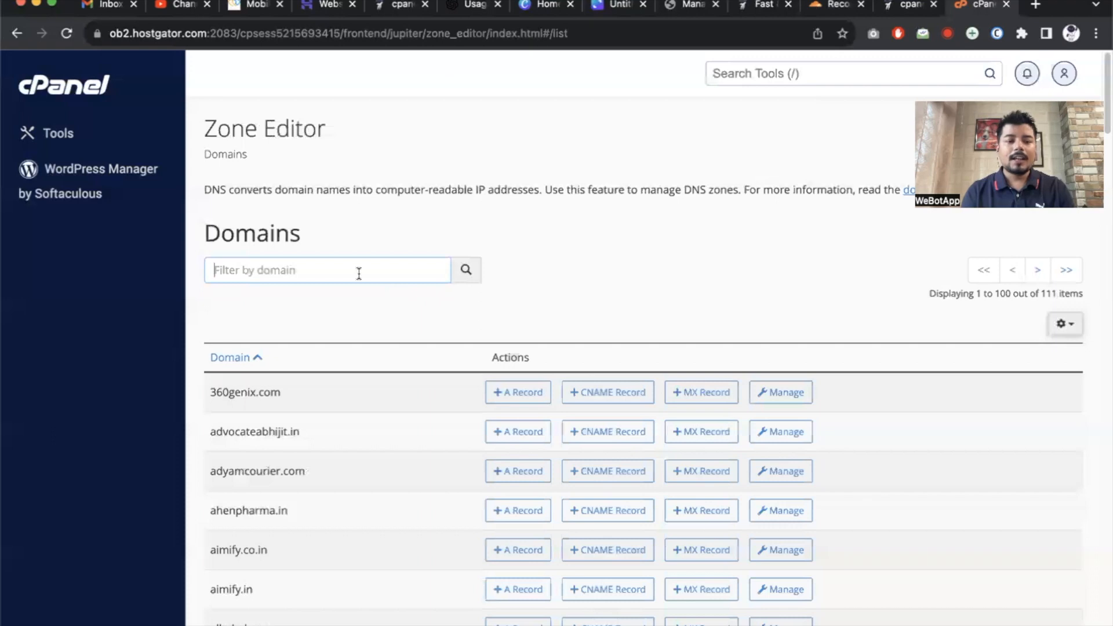
type("tassiecouriers.com.au")
left_click(463, 270)
left_click(383, 272)
type("tassiecouriers.com.au")
left_click(741, 397)
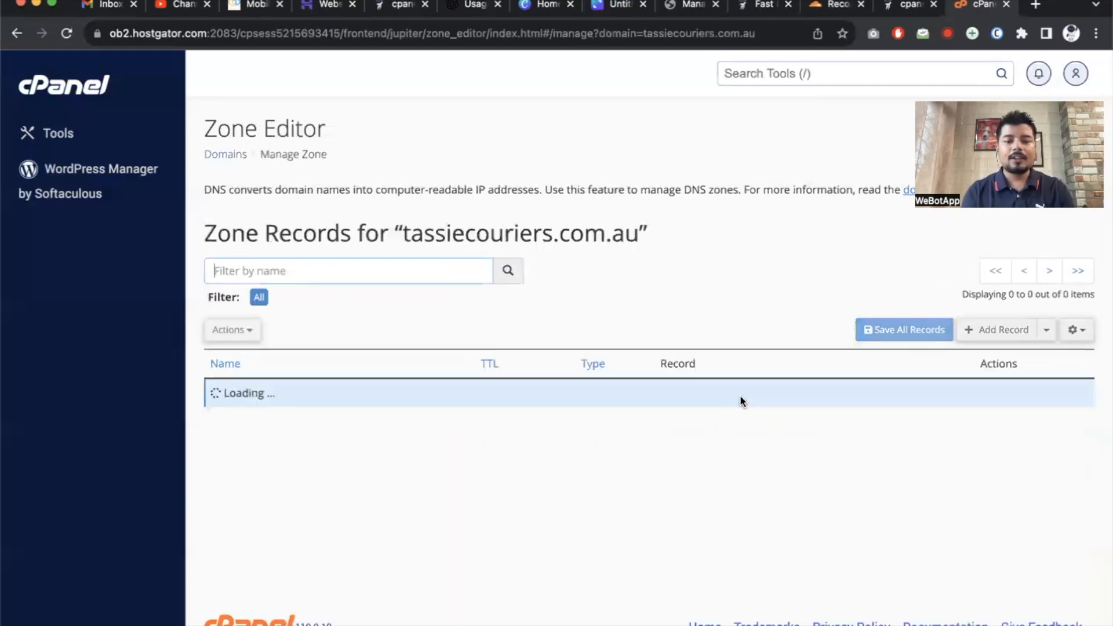
Copy the root A record IP 108.167.136.44 and locate the mail record.
scroll(740, 398, "down", 5)
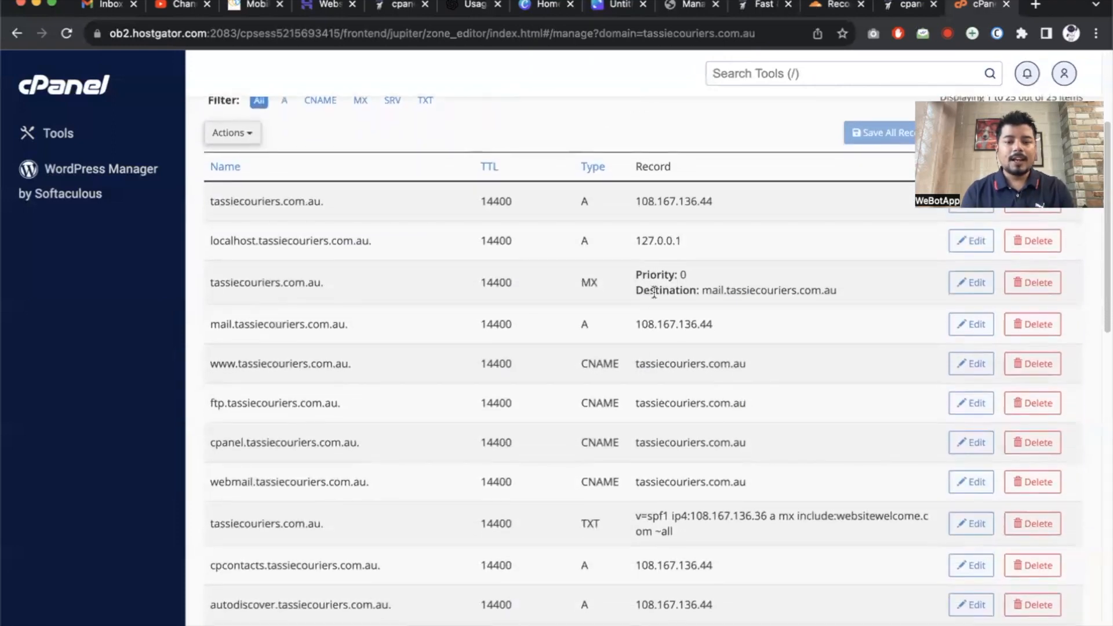
left_click_drag(633, 207, 740, 209)
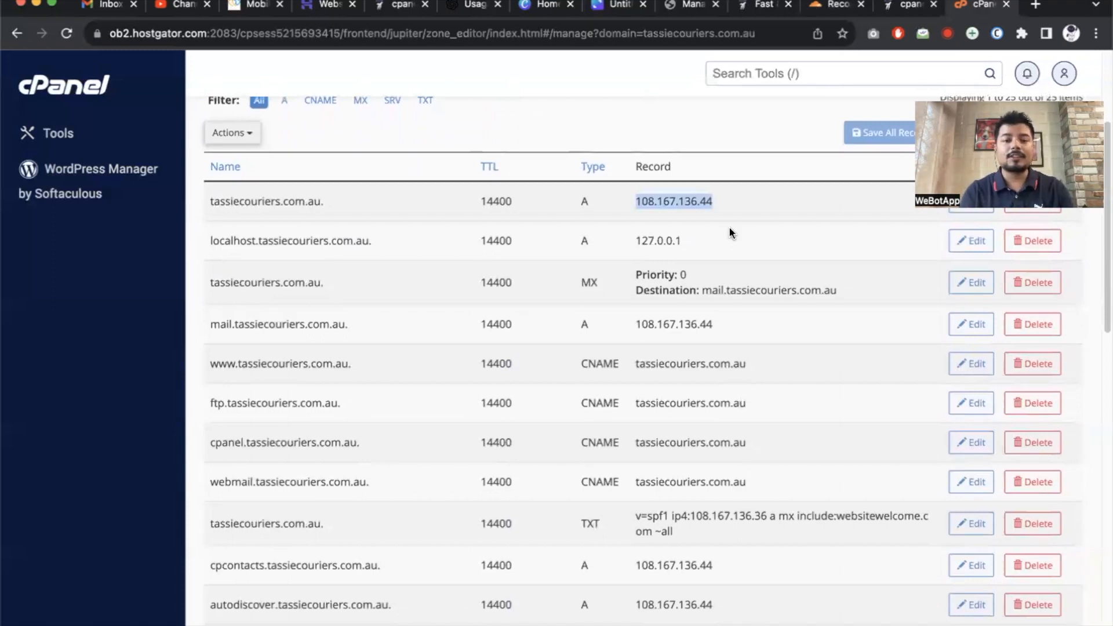
left_click_drag(210, 324, 232, 325)
In Cloudflare DNS, start a new A record named 'mail'.
left_click(904, 8)
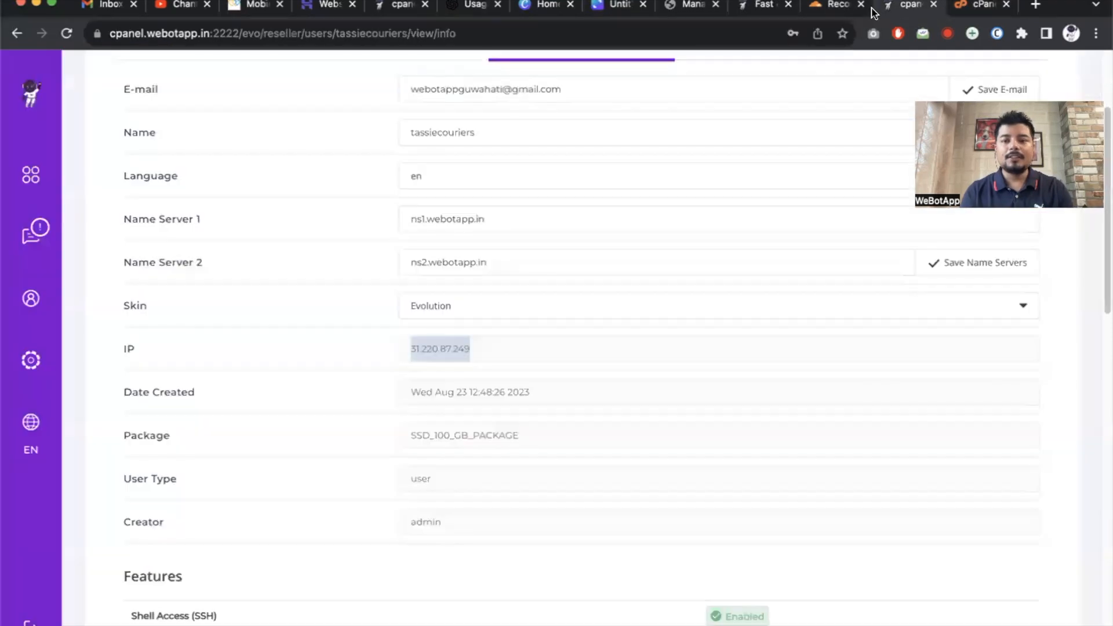
left_click(838, 10)
scroll(492, 156, "up", 2)
scroll(492, 157, "up", 2)
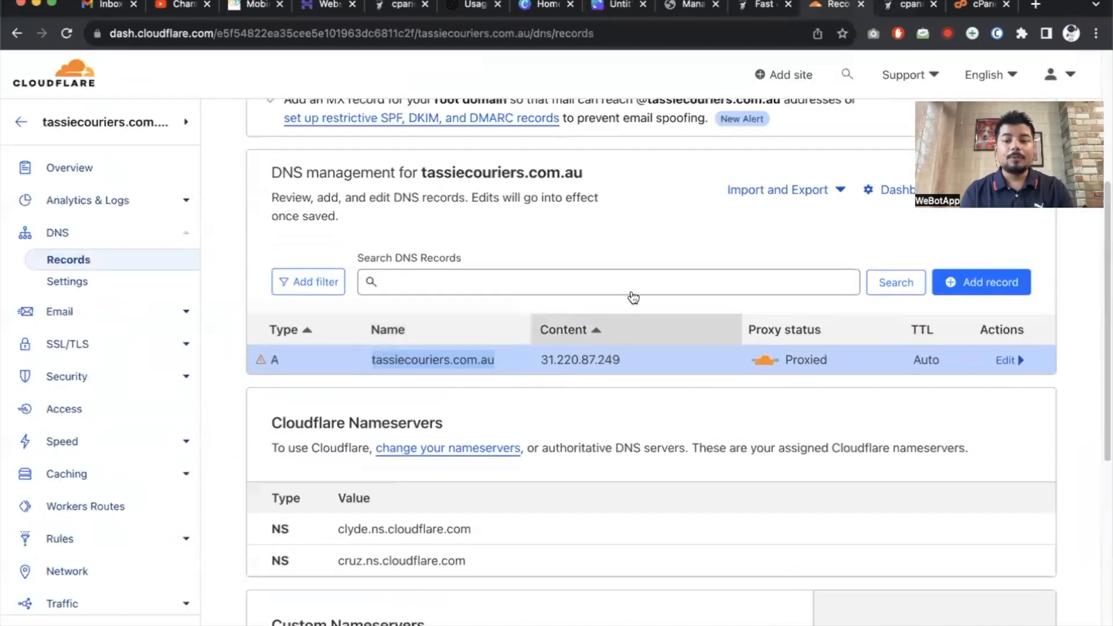
left_click(981, 323)
left_click(405, 422)
left_click(334, 422)
left_click(429, 420)
type("mail")
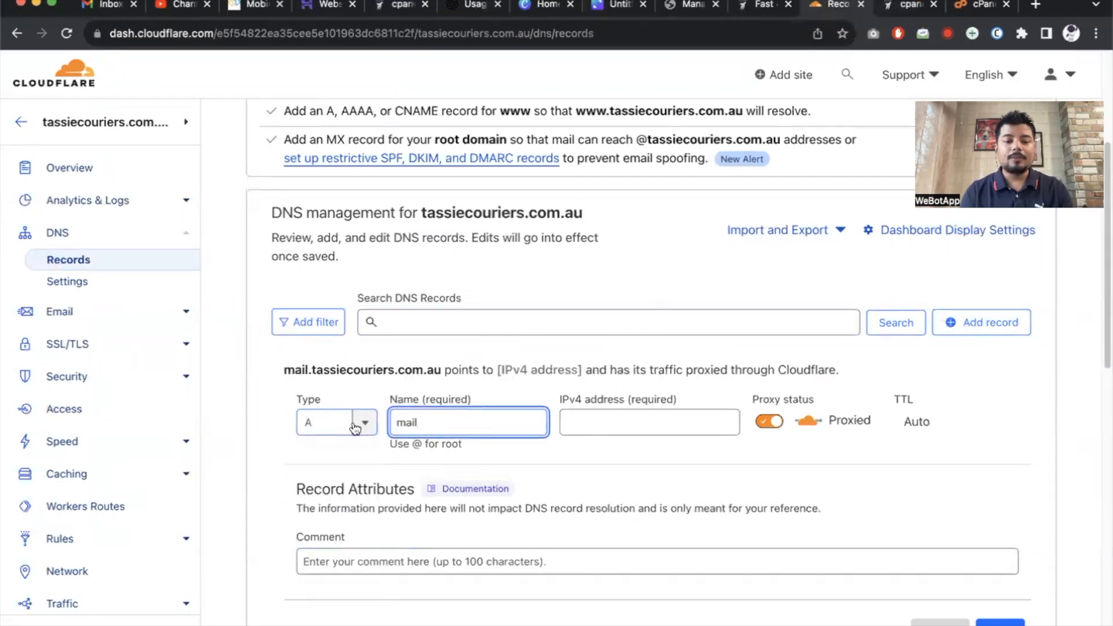
left_click_drag(285, 372, 439, 369)
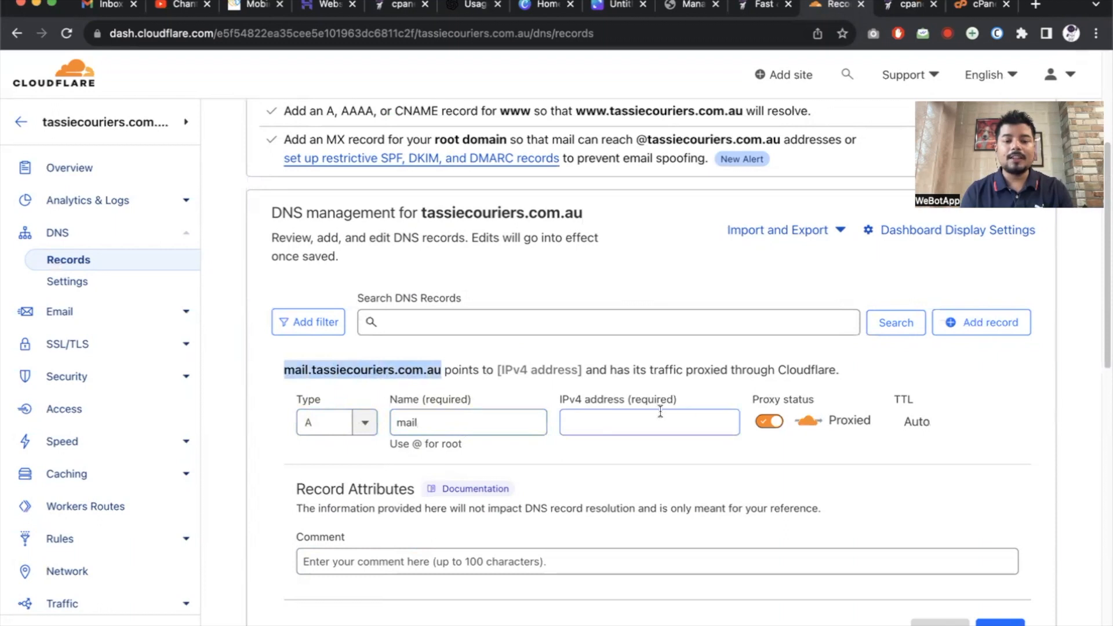
Give the mail record IPv4 108.167.136.44 from cPanel, set it DNS only, and save.
left_click(979, 6)
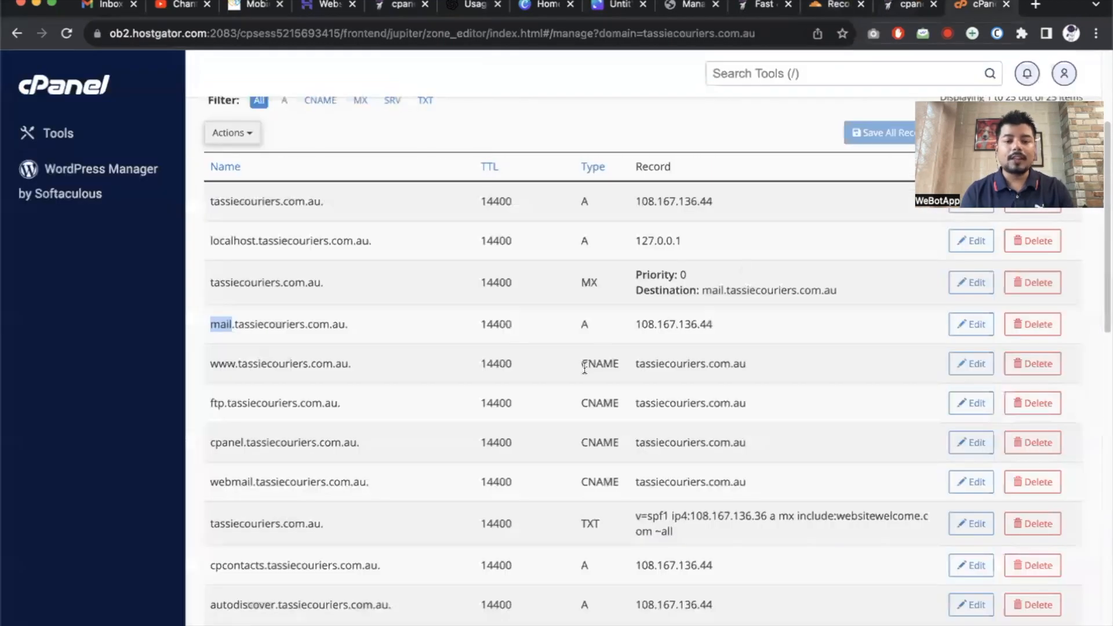
left_click_drag(634, 325, 763, 328)
key("ctrl+c")
left_click(832, 7)
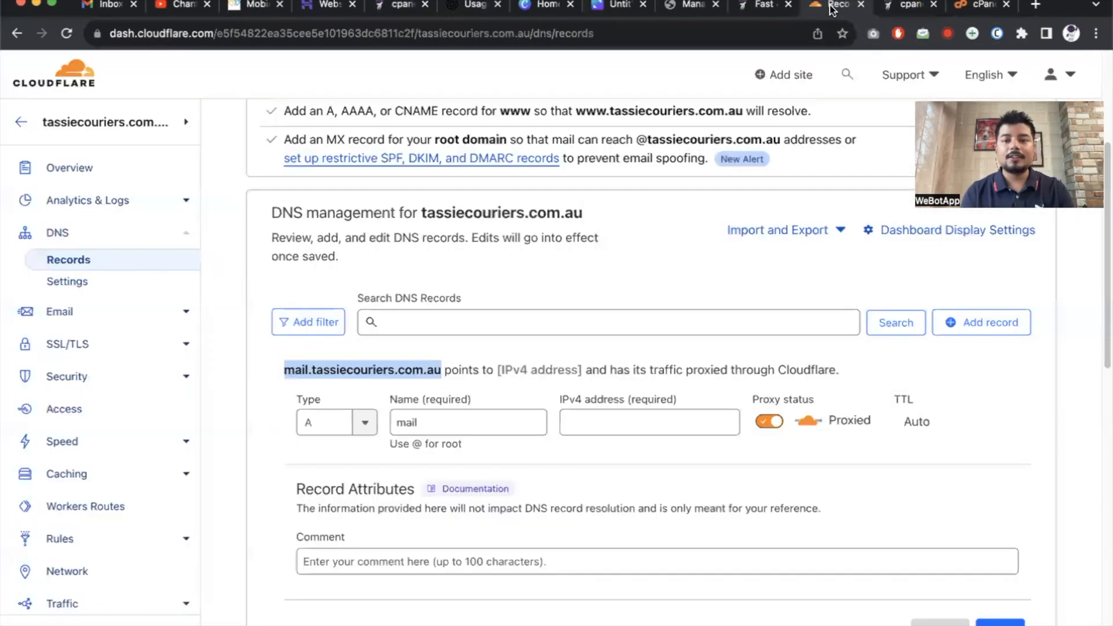
left_click(615, 420)
key("ctrl+v")
left_click(769, 421)
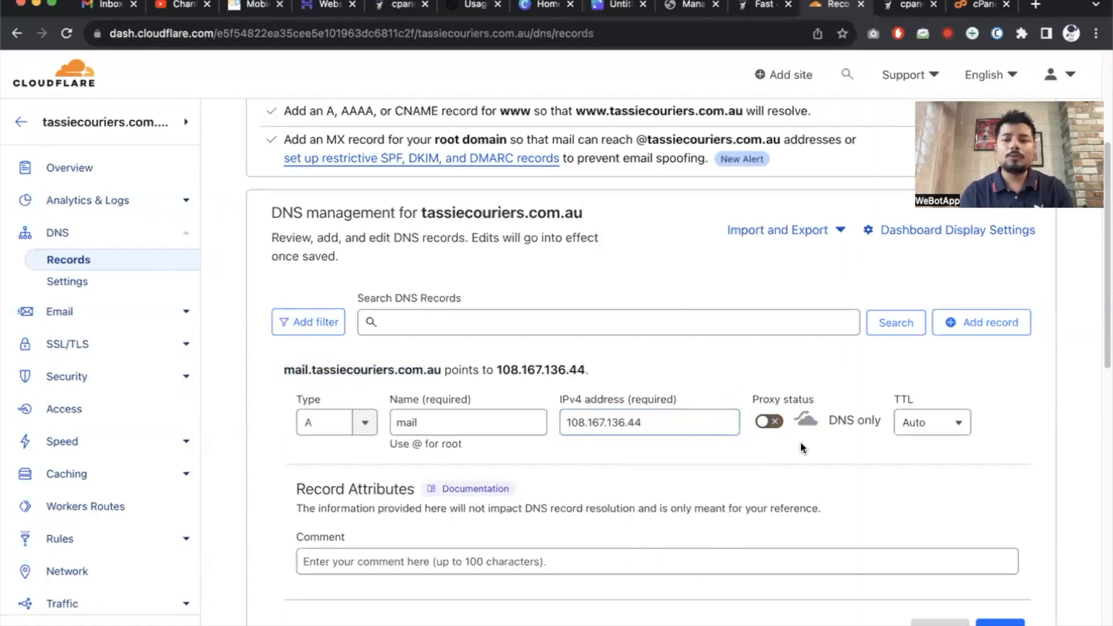
scroll(800, 441, "down", 4)
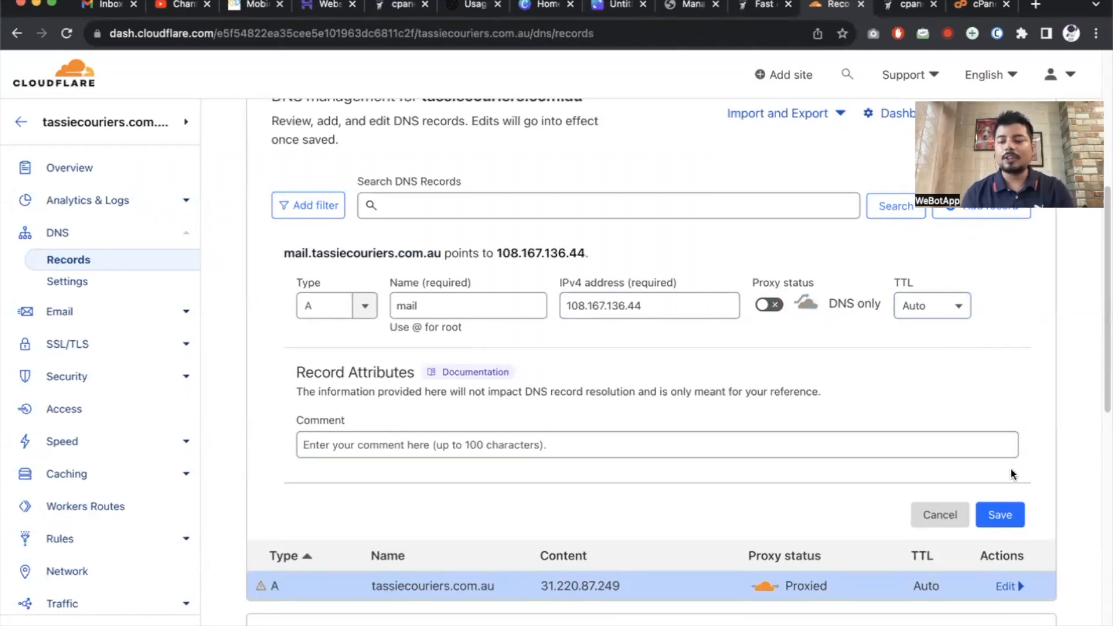
left_click(1004, 513)
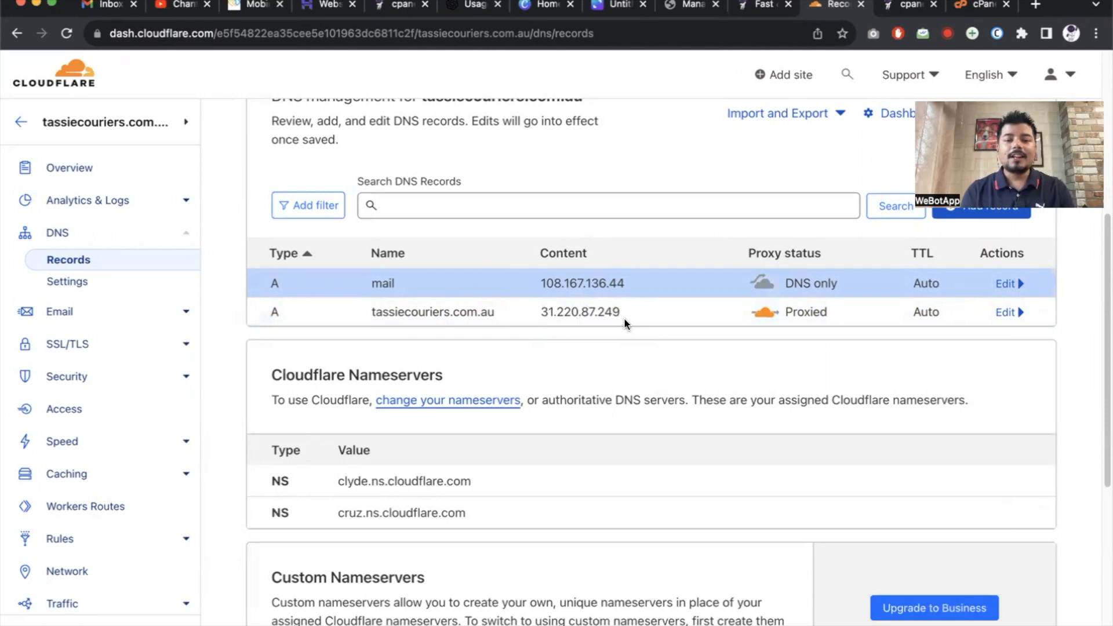
scroll(624, 317, "up", 2)
Start a new Cloudflare DNS record of type MX.
left_click(989, 318)
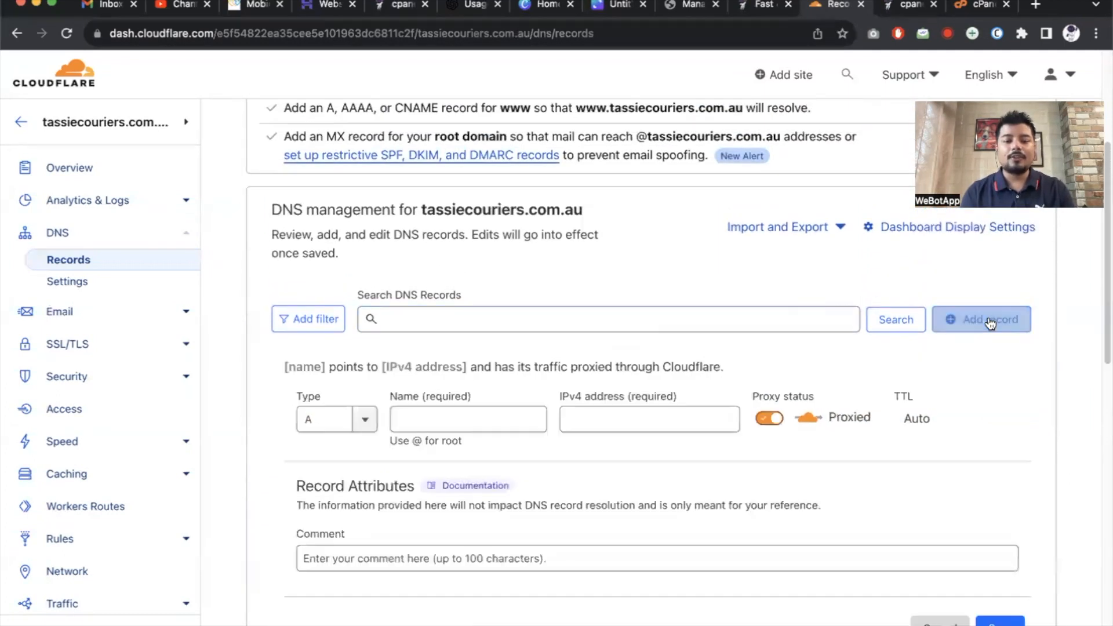
left_click(363, 426)
scroll(331, 562, "down", 4)
left_click(314, 497)
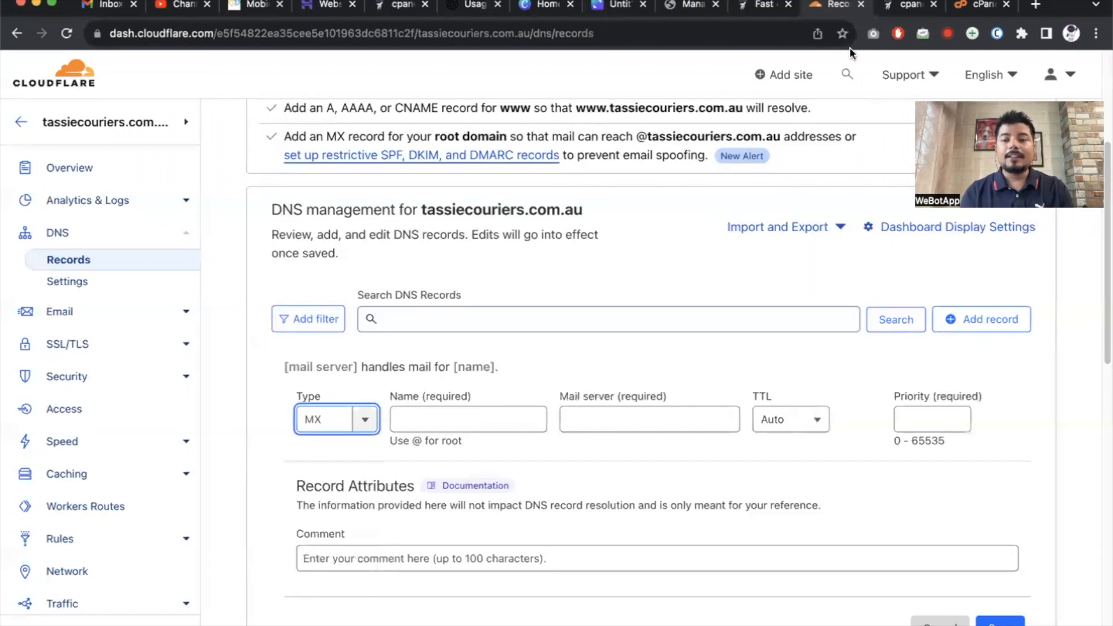
Copy the MX destination from cPanel and enter mail.tassiecouriers.com.au as the mail server.
left_click(976, 5)
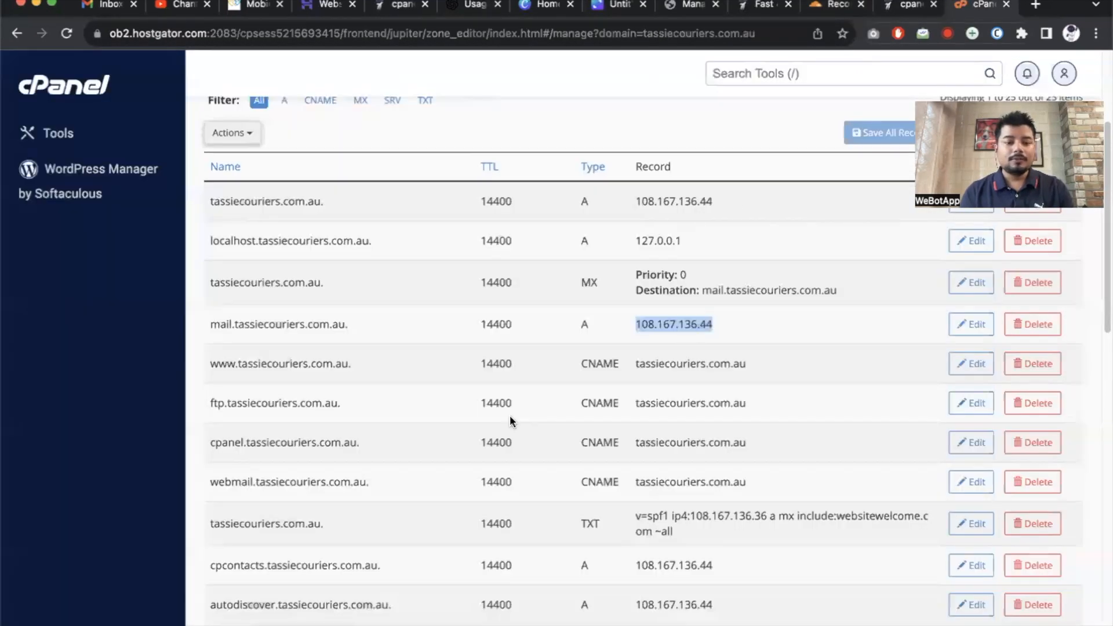
scroll(510, 415, "down", 1)
scroll(506, 276, "up", 5)
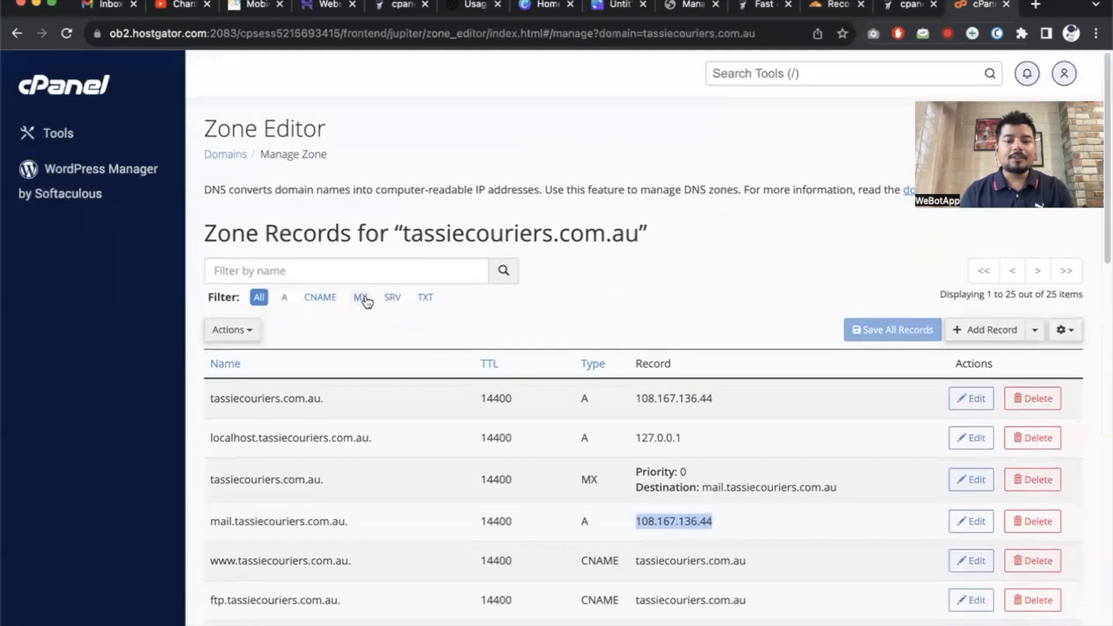
left_click(361, 298)
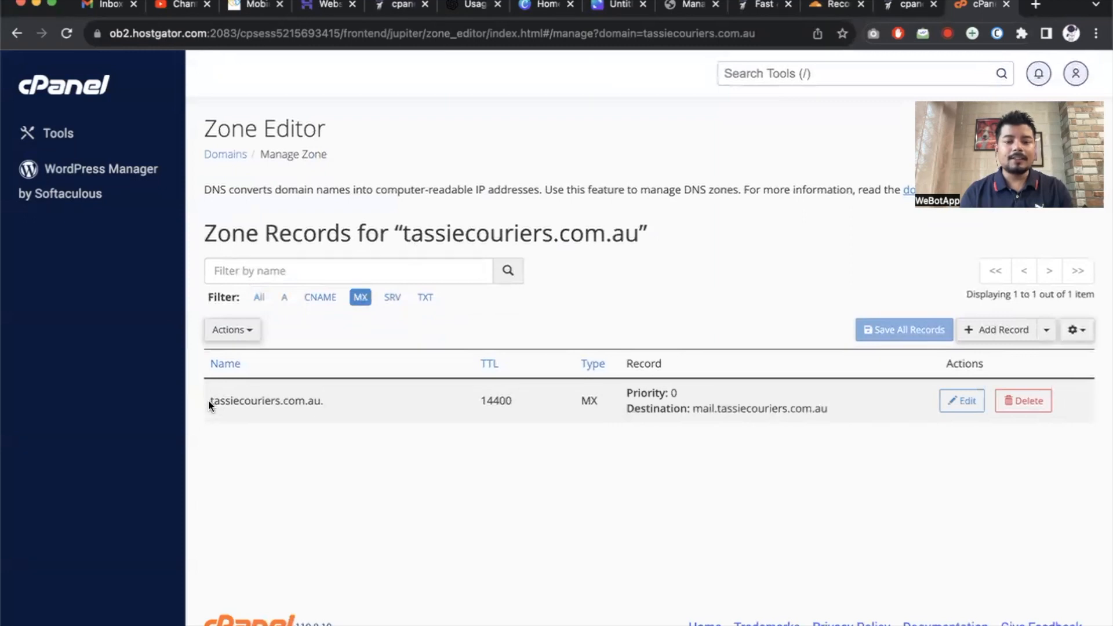
left_click_drag(208, 400, 320, 399)
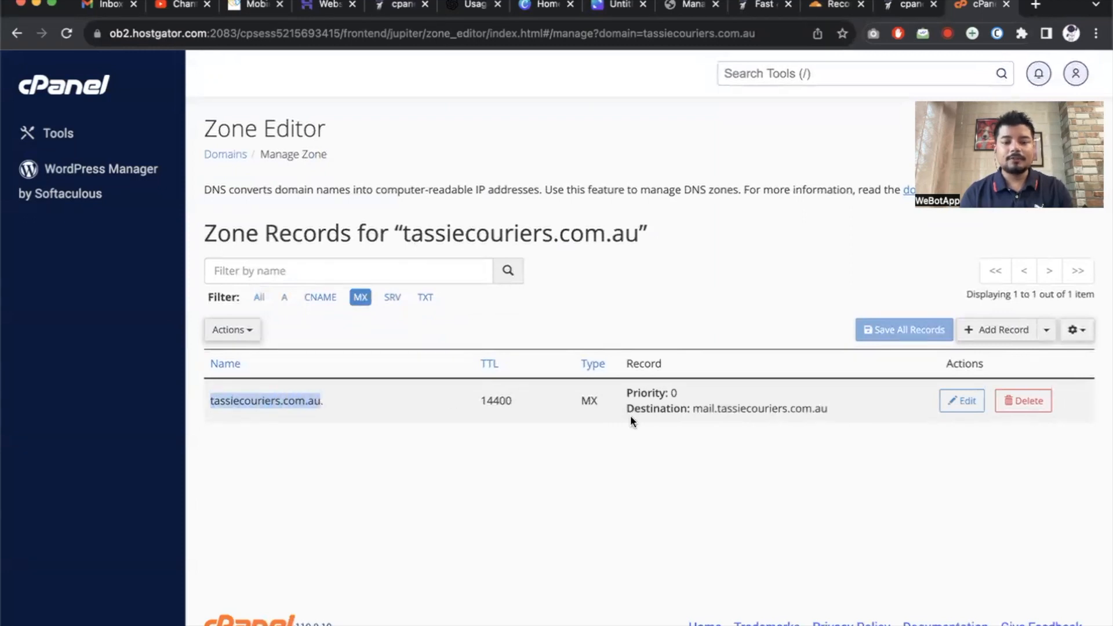
left_click_drag(695, 408, 845, 410)
key("super+c")
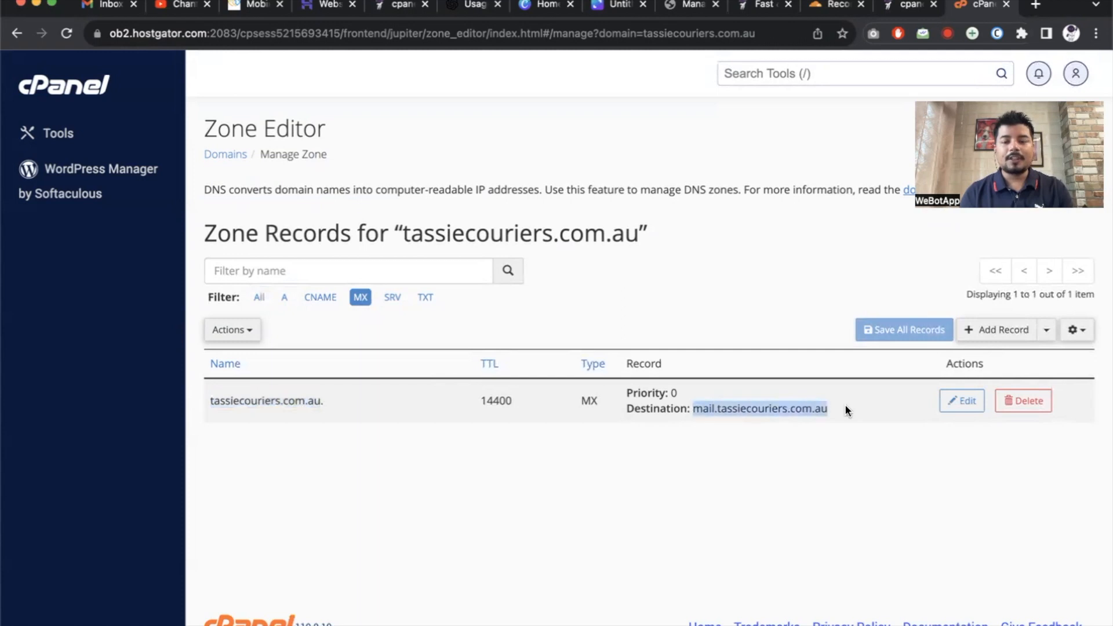
left_click(905, 7)
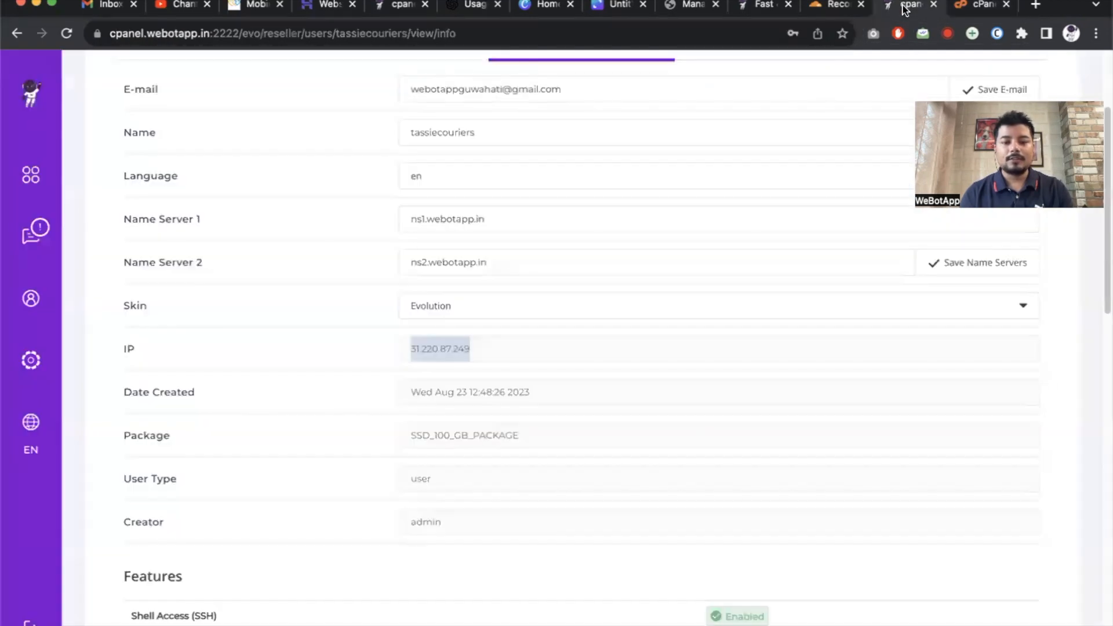
left_click(797, 7)
left_click(814, 8)
left_click(561, 420)
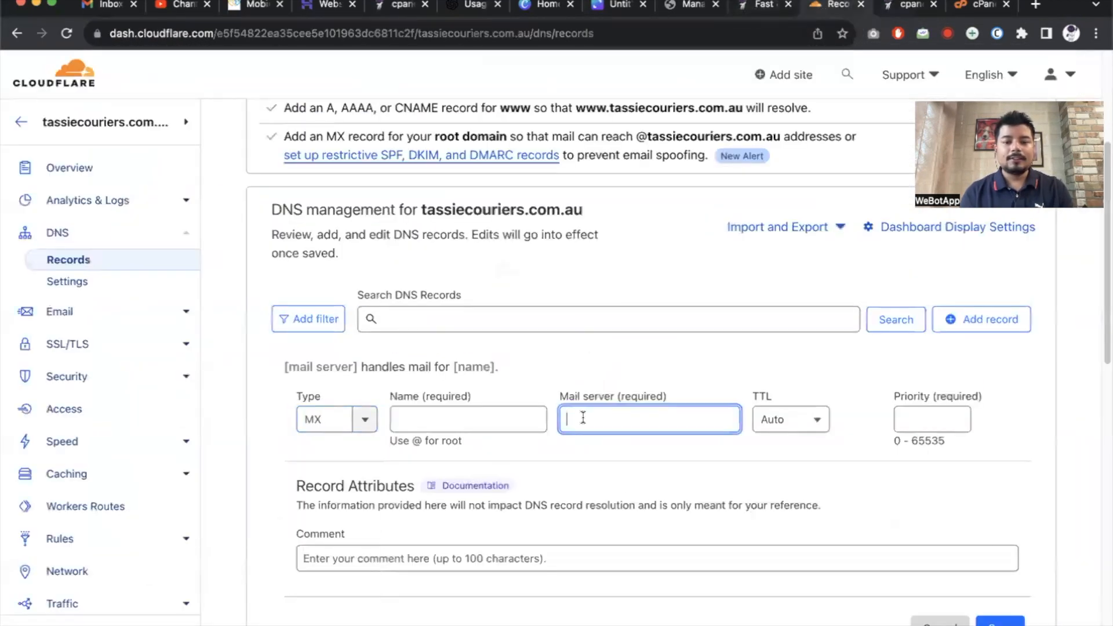
key("super+v")
Set the MX name to tassiecouriers.com.au, TTL 1 min, priority 0, and save.
left_click(510, 419)
key("super+v")
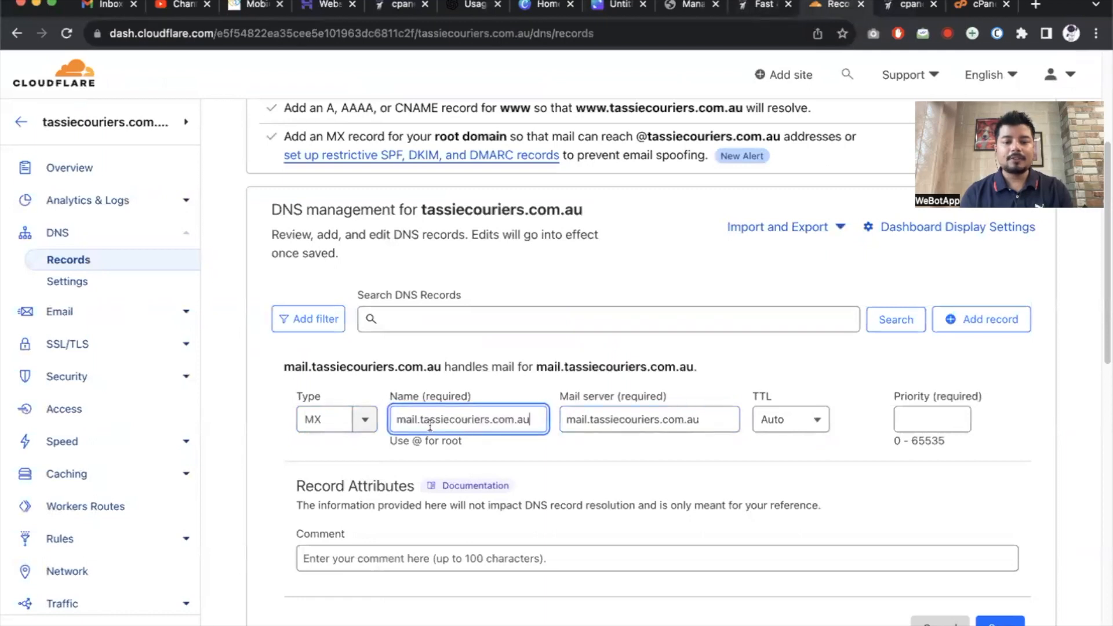
left_click(419, 418)
key("BackSpace")
key("BackSpace")
key("BackSpace")
key("BackSpace")
key("BackSpace")
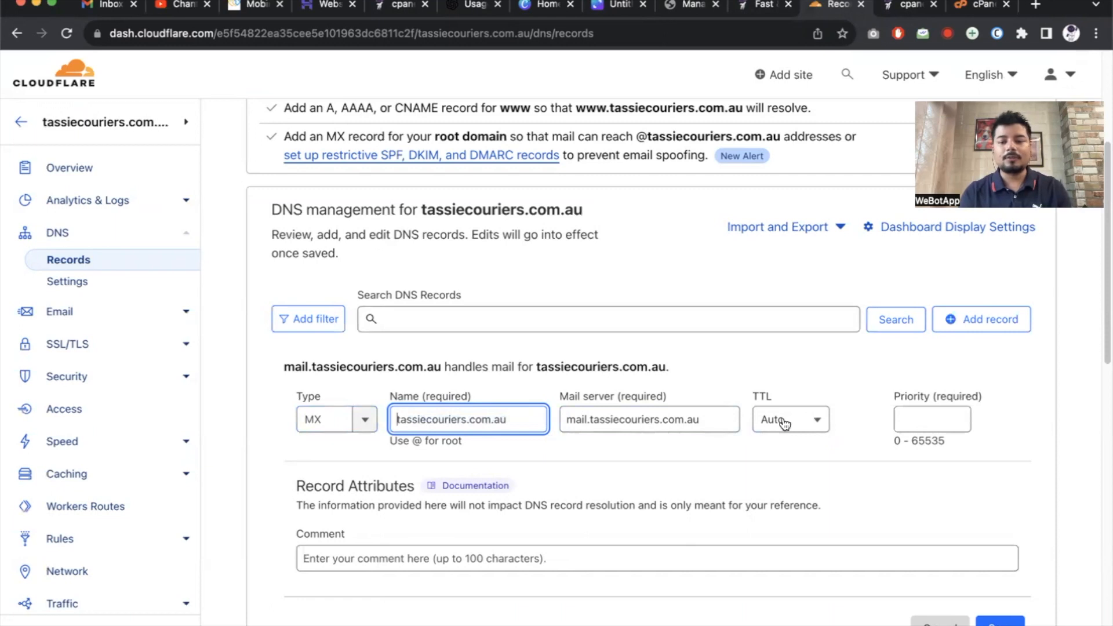
left_click(803, 422)
left_click(930, 417)
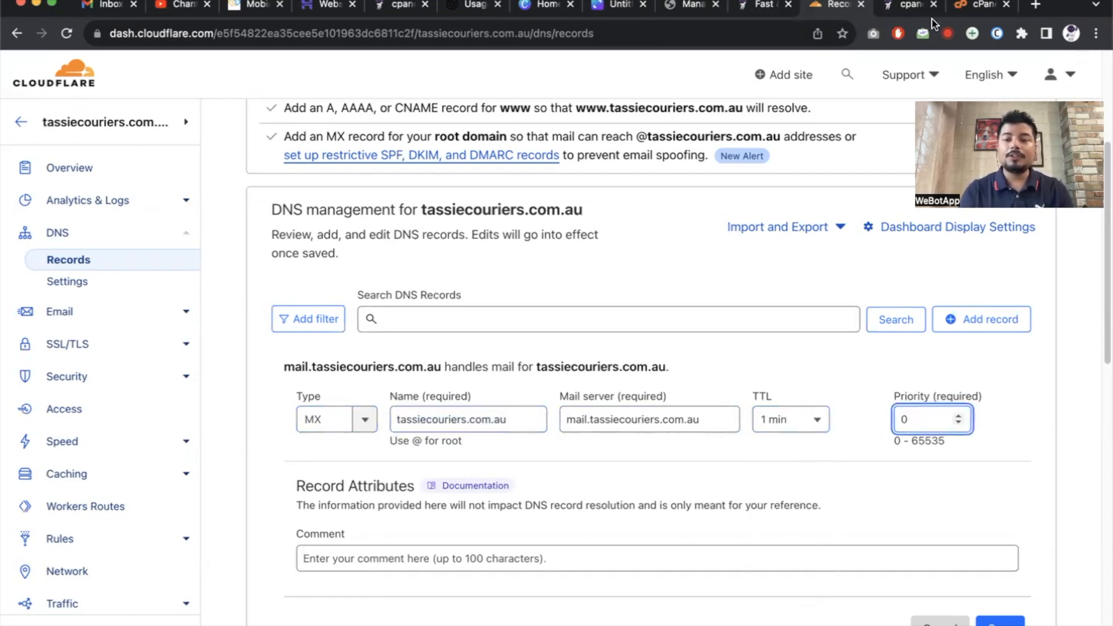
left_click(959, 7)
left_click_drag(668, 398, 753, 399)
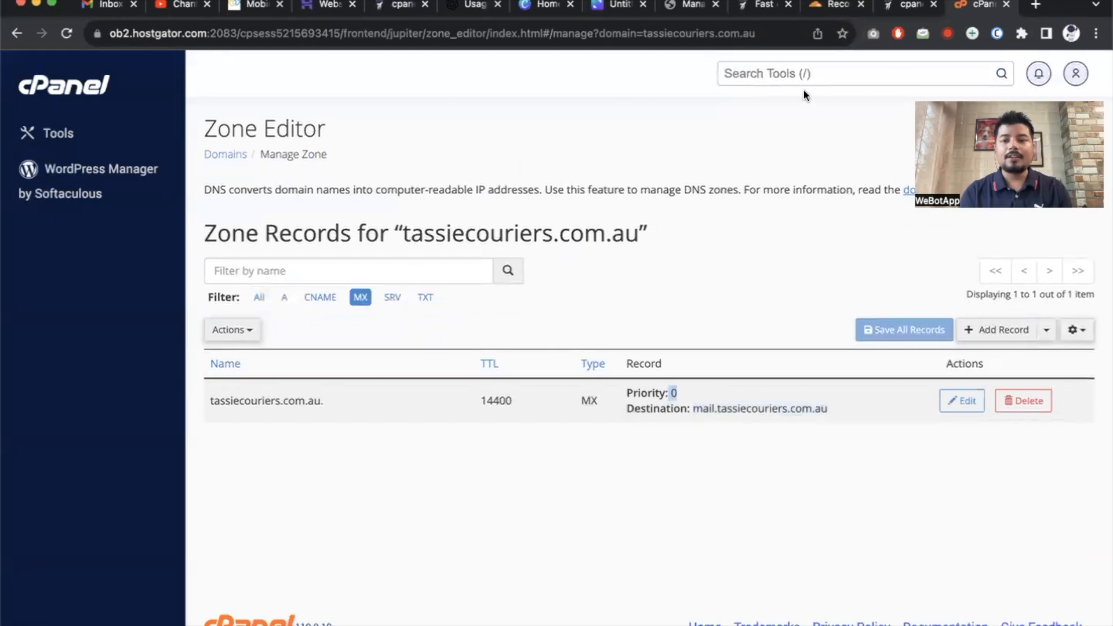
left_click(806, 6)
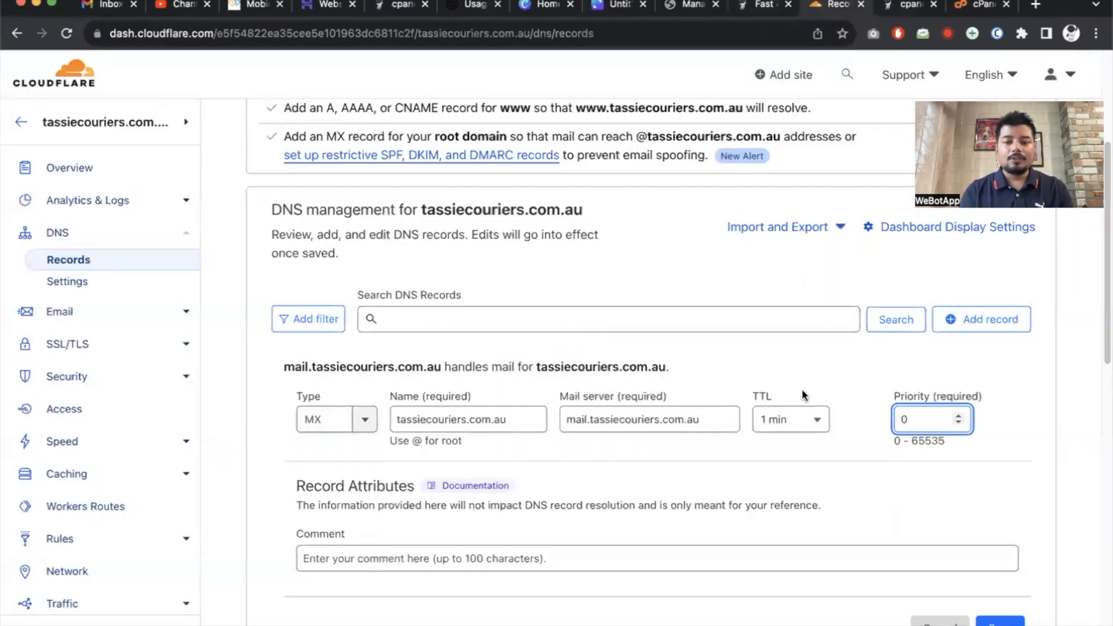
scroll(639, 478, "down", 3)
left_click(1003, 475)
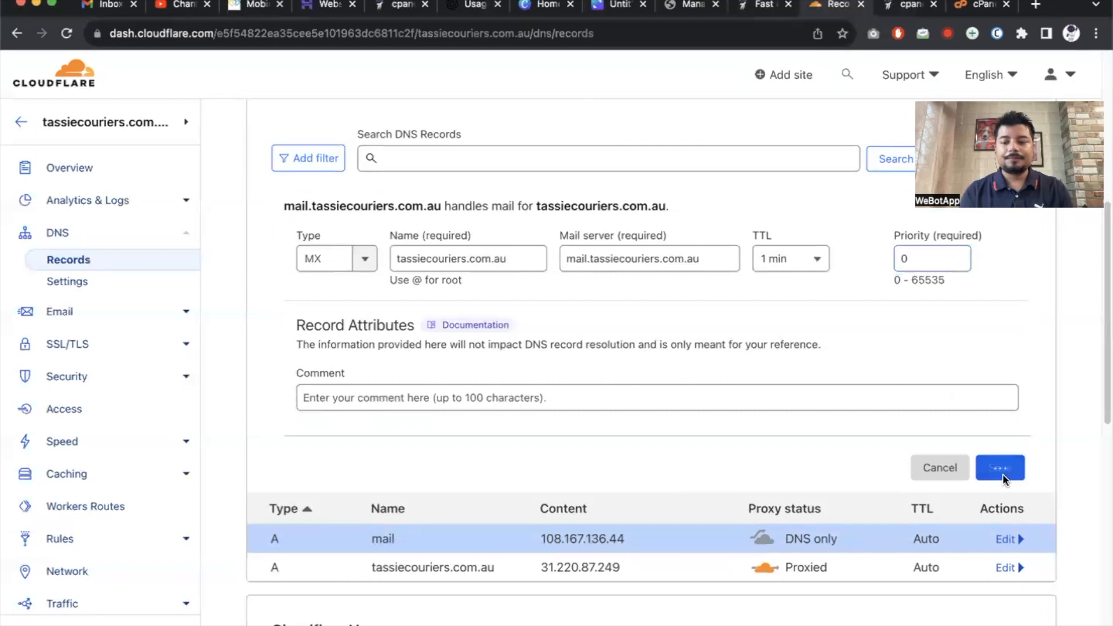
Filter cPanel's zone to TXT records and copy the SPF record's domain name.
left_click(908, 6)
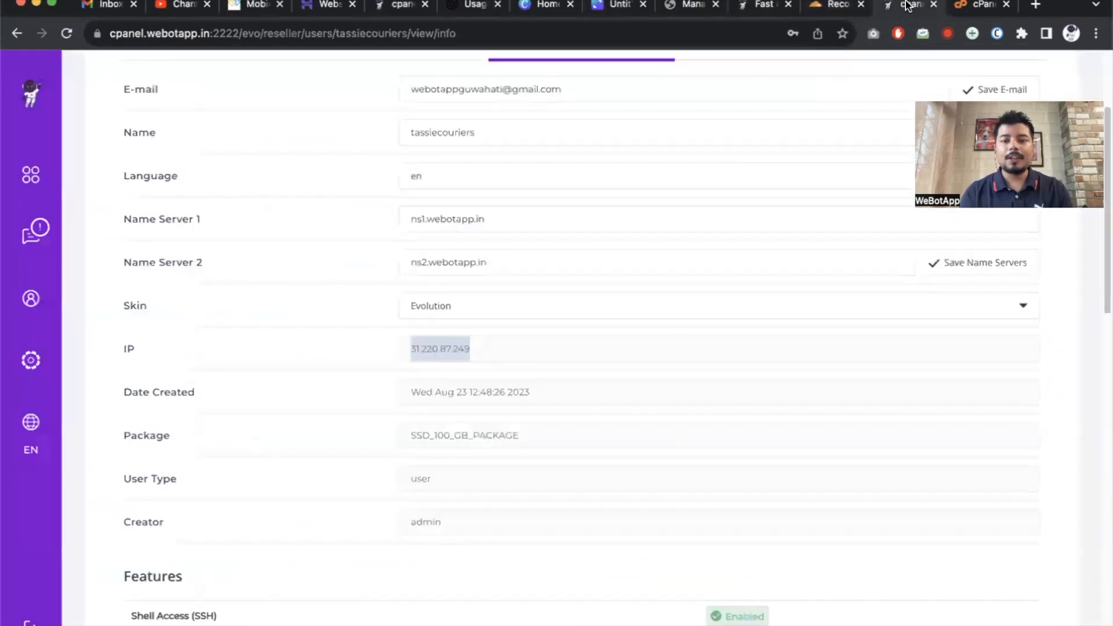
left_click_drag(964, 6, 902, 6)
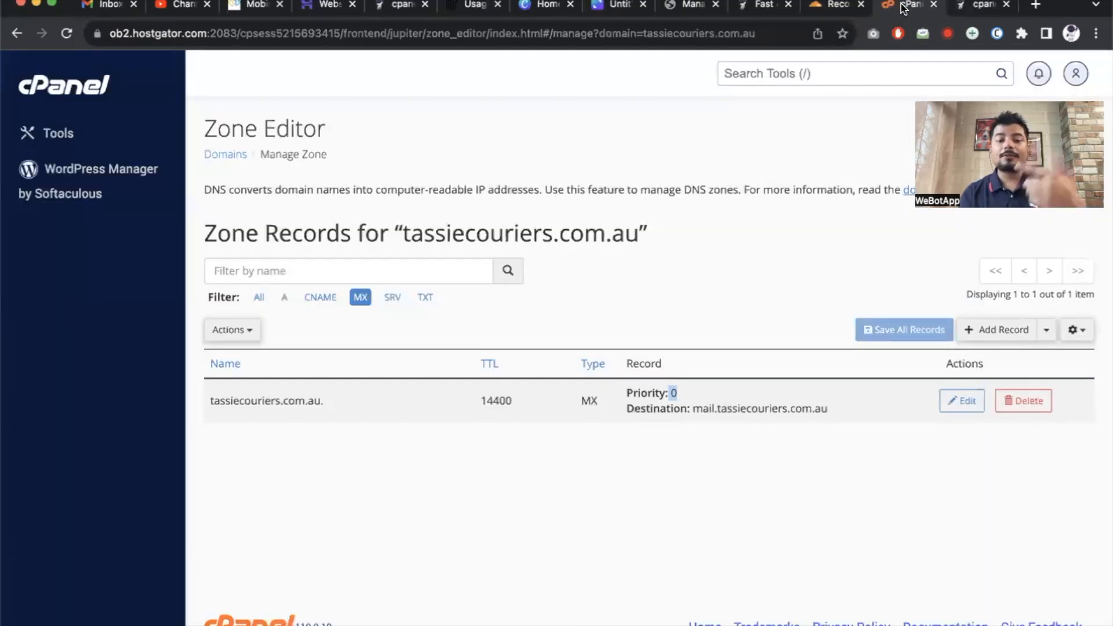
left_click(424, 297)
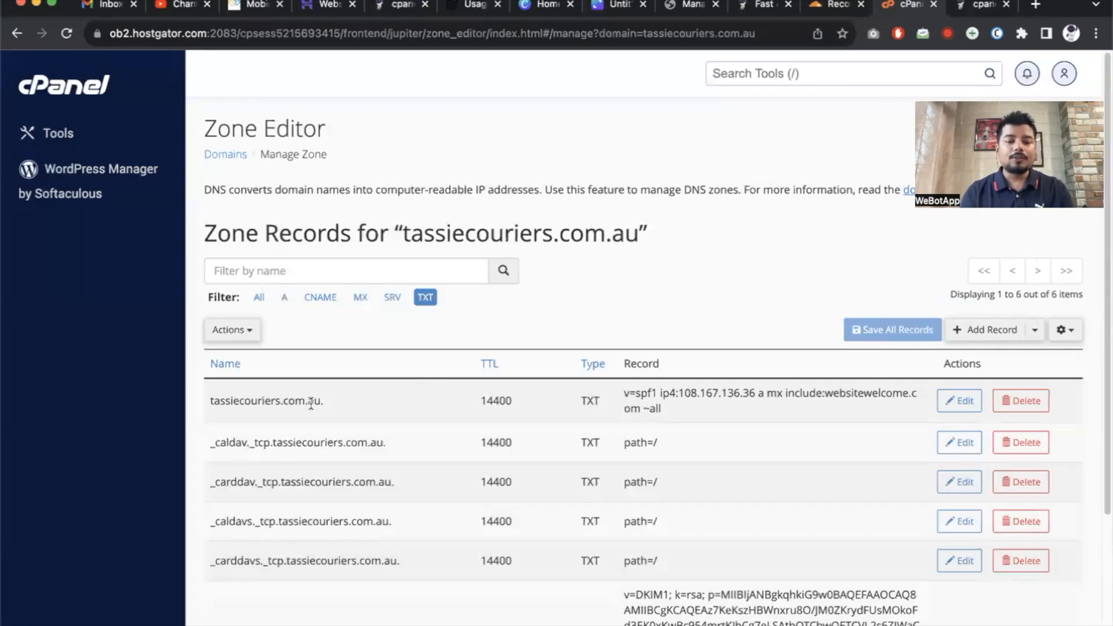
left_click_drag(212, 399, 321, 398)
key("super+c")
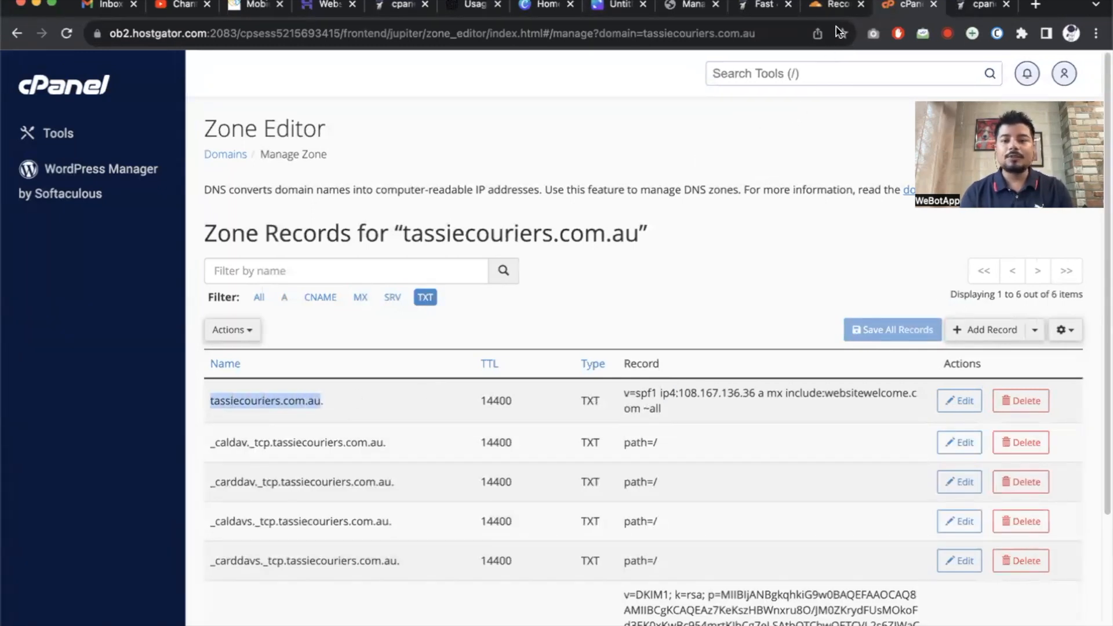
left_click(830, 7)
scroll(481, 272, "up", 3)
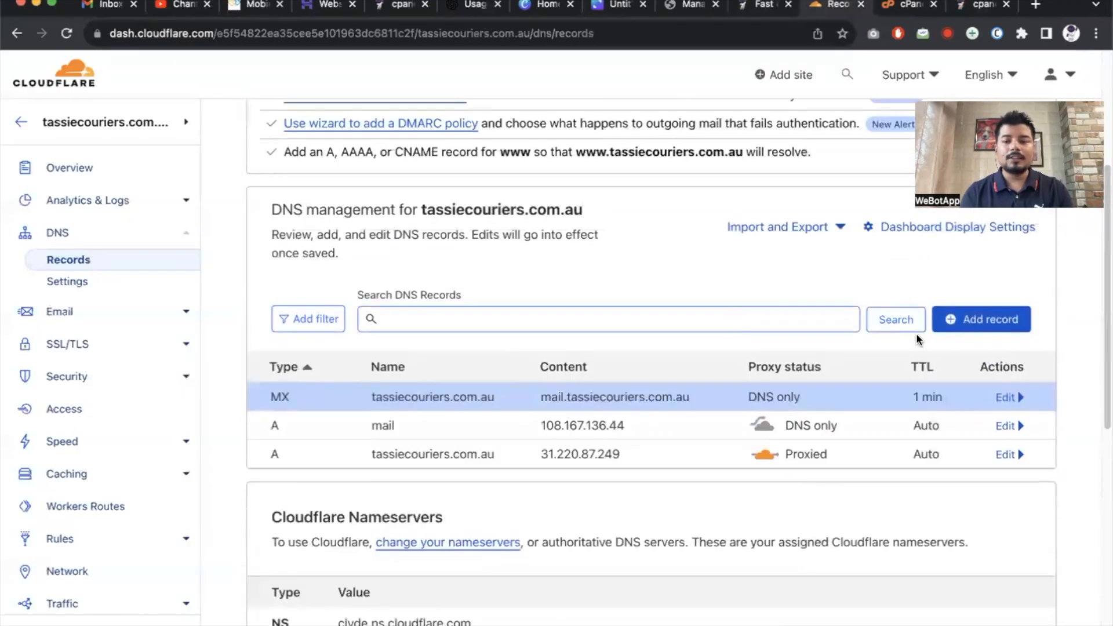
Start a Cloudflare TXT record named tassiecouriers.com.au with a 1 min TTL.
left_click(979, 319)
left_click(342, 420)
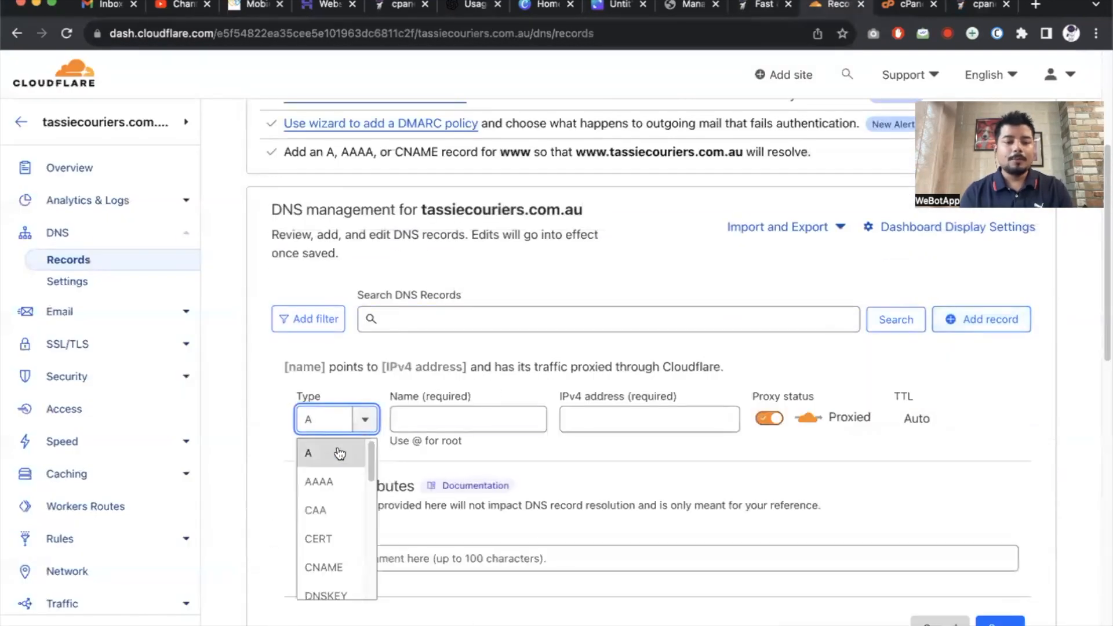
scroll(325, 497, "down", 5)
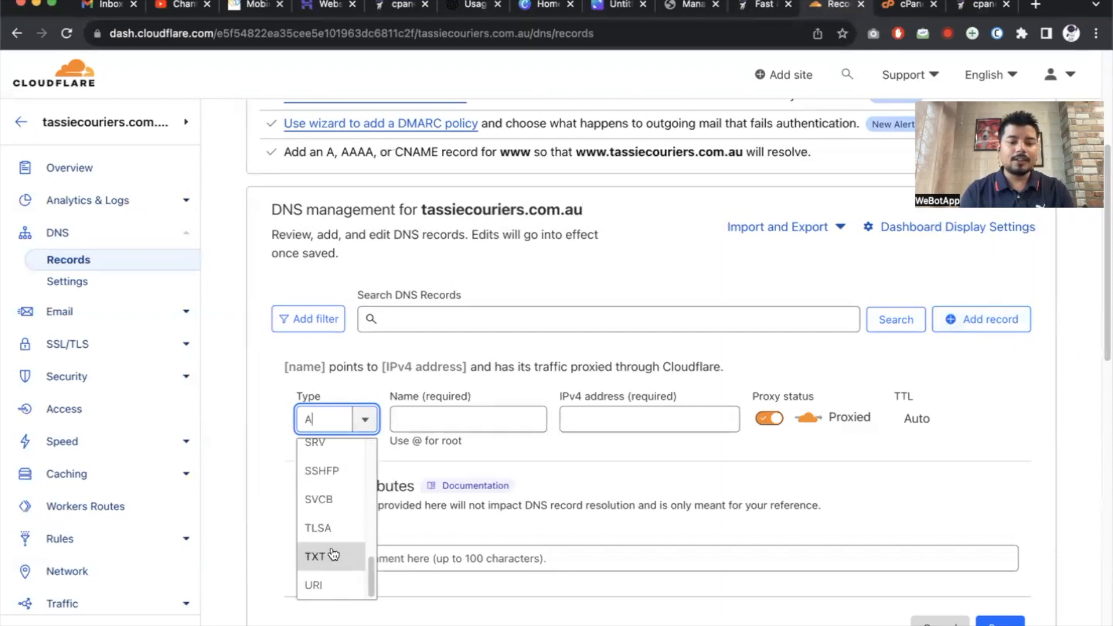
left_click(329, 555)
left_click(486, 422)
key("super+v")
left_click(808, 418)
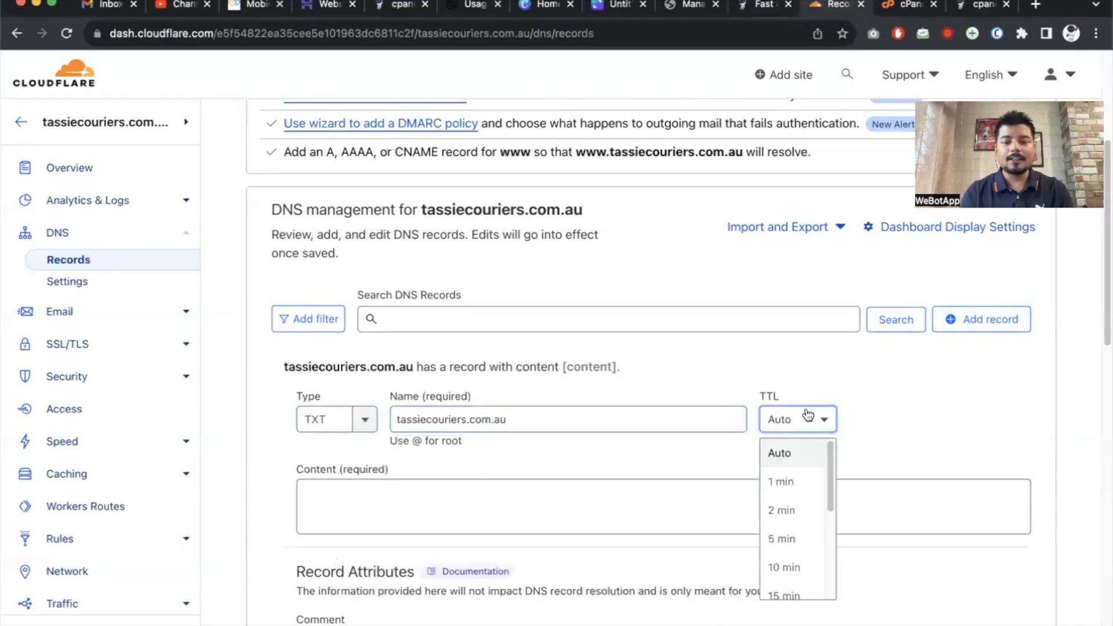
left_click(808, 480)
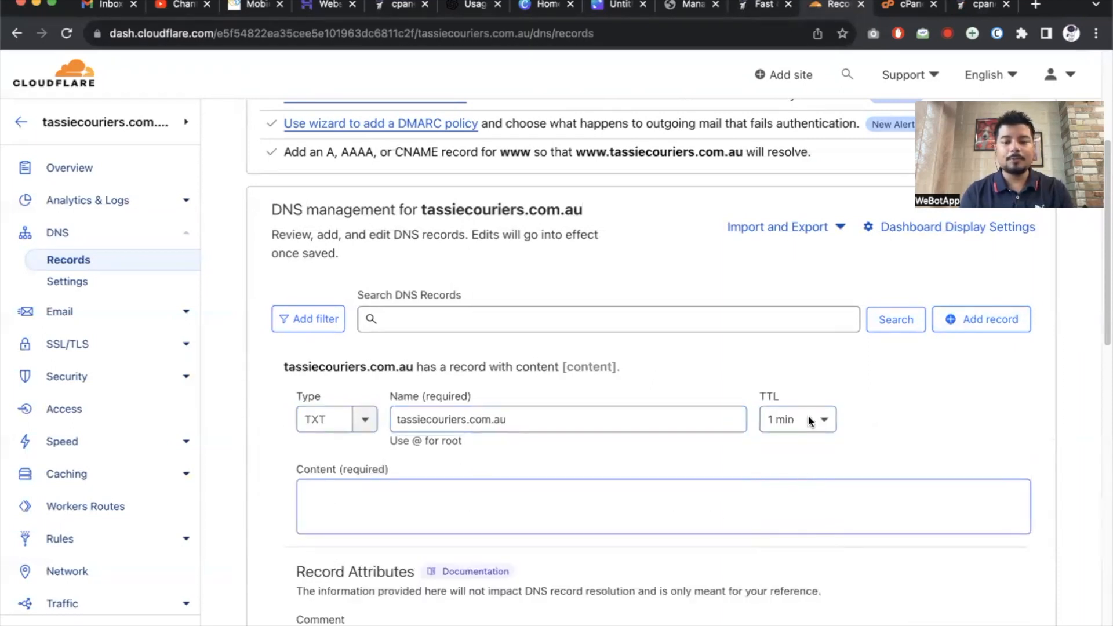
Paste the SPF value 'v=spf1 ip4:108.167.136.36 a mx include:websitewelcome.com ~all' as content and save.
left_click(973, 10)
left_click(905, 8)
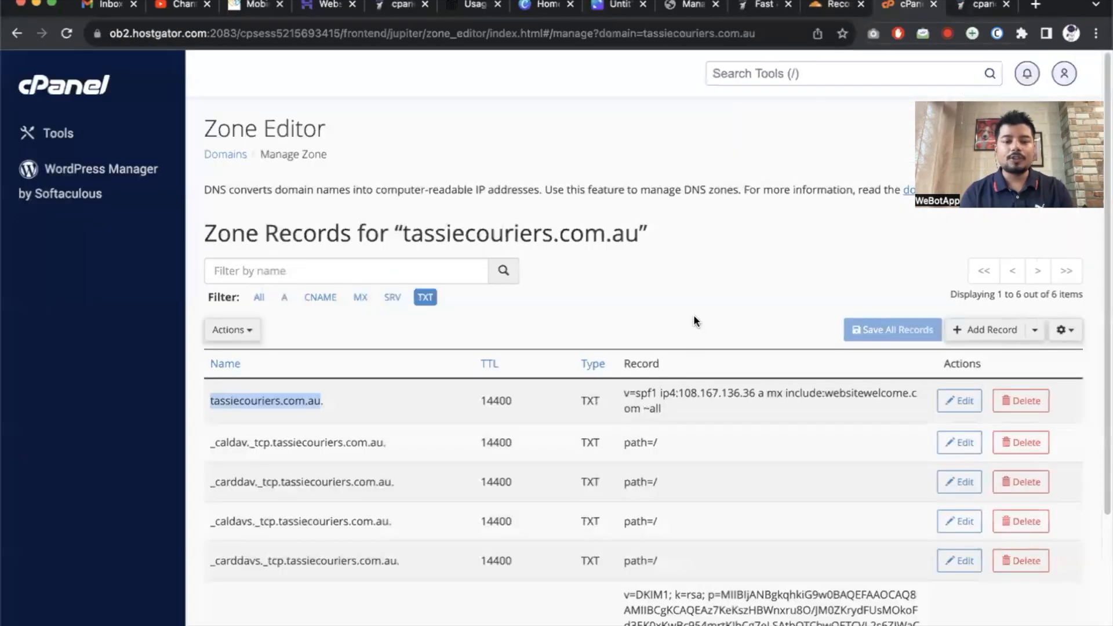
left_click_drag(622, 393, 680, 407)
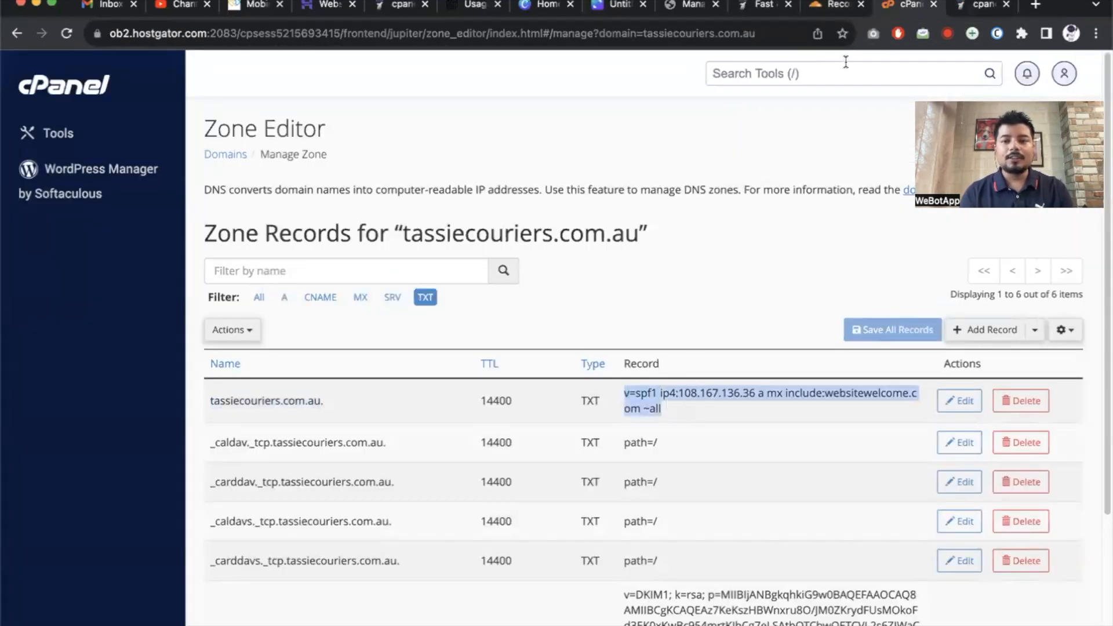
left_click(769, 6)
left_click(835, 6)
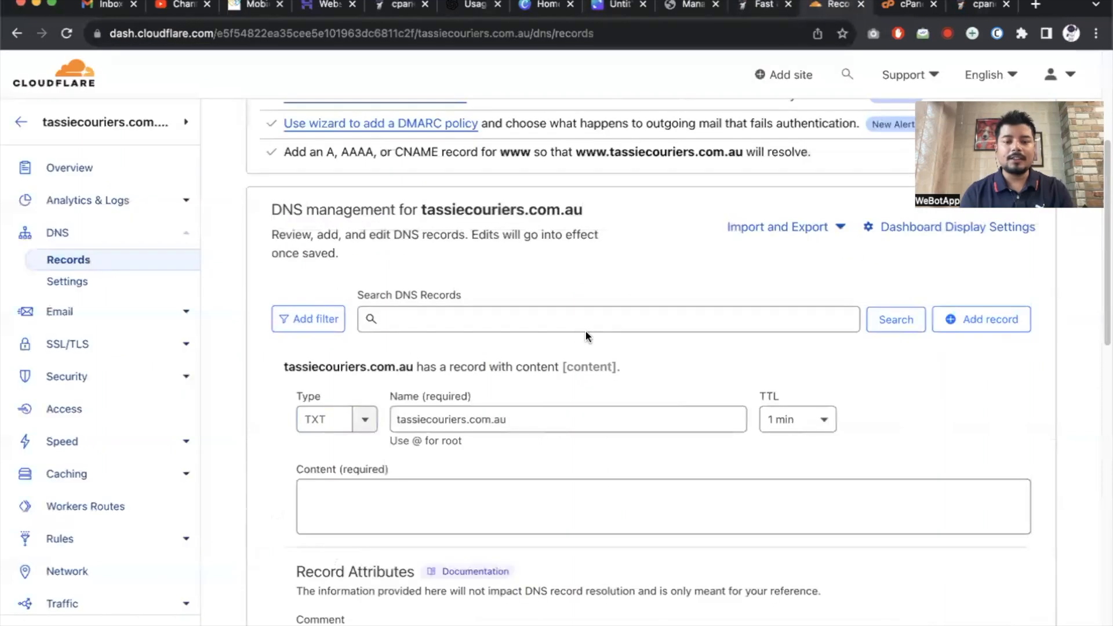
key("ctrl+v")
scroll(574, 458, "down", 5)
left_click(994, 465)
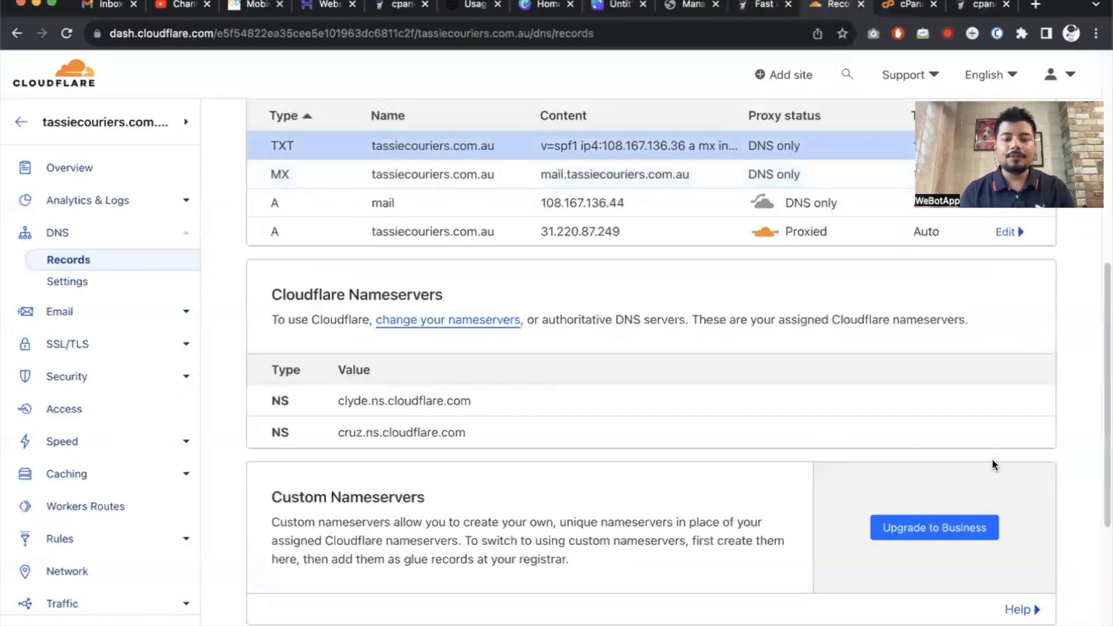
scroll(795, 395, "up", 3)
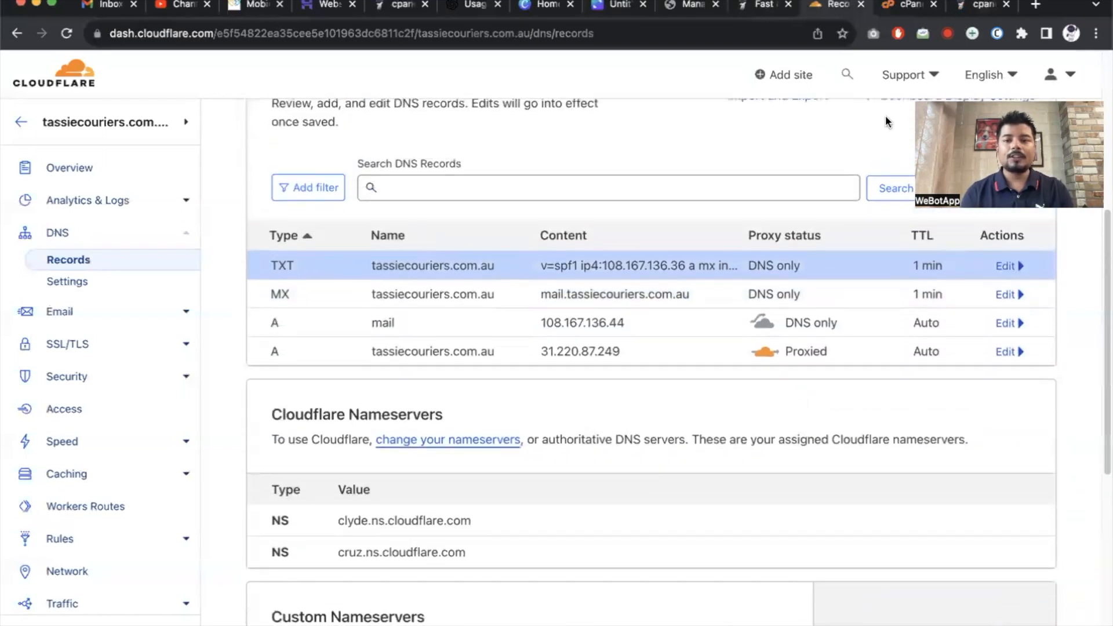
Open dnschecker.org in a new browser tab.
left_click(975, 7)
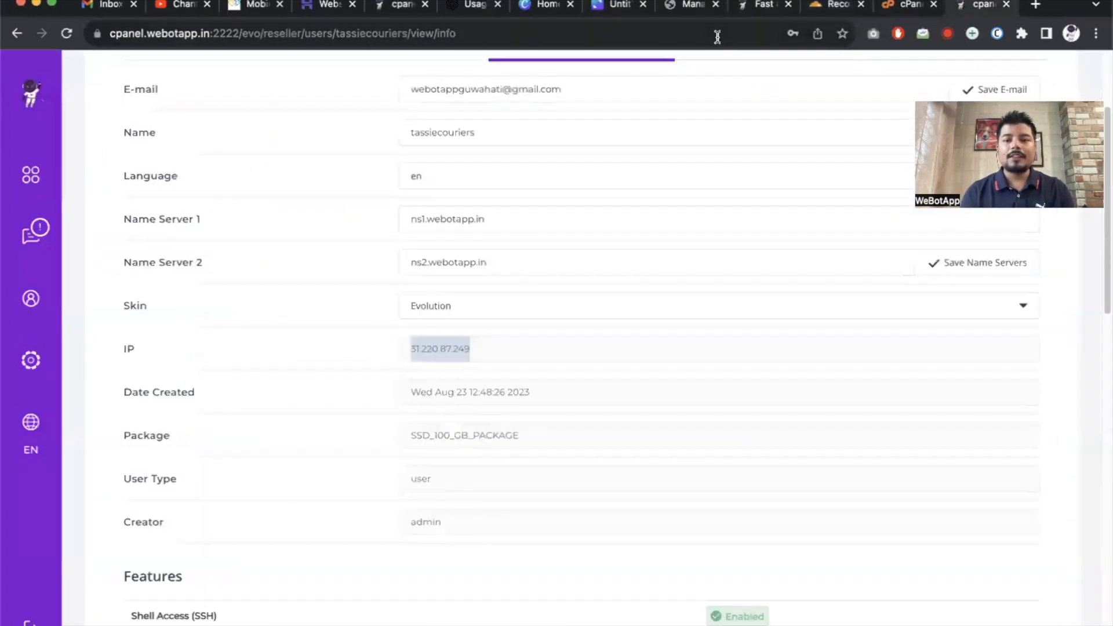
left_click(1036, 5)
type("dns")
key("Return")
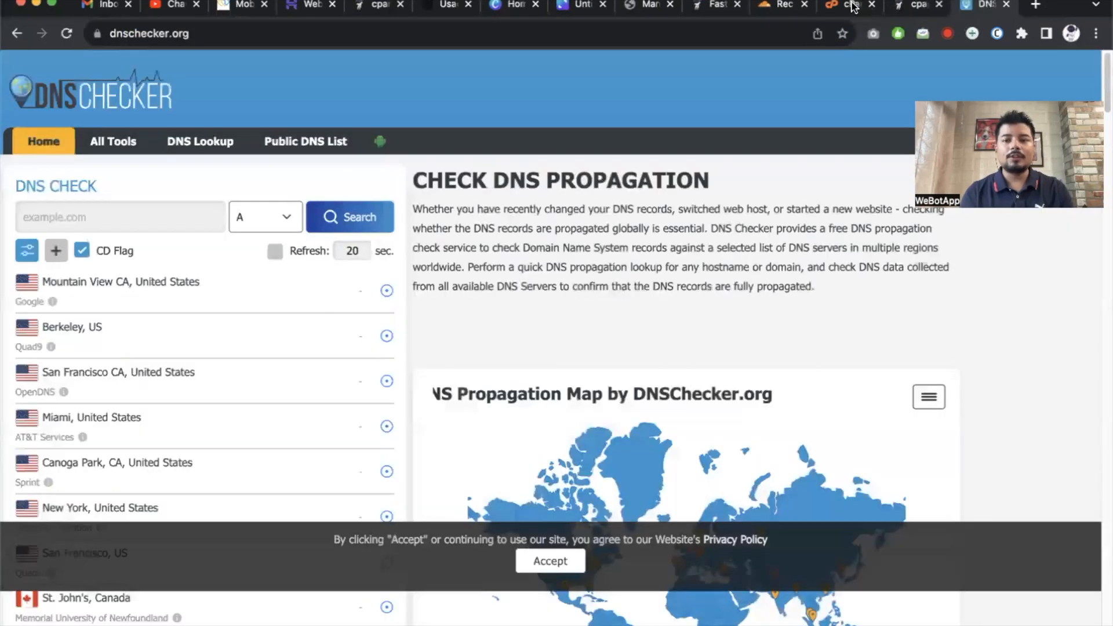
left_click_drag(986, 5, 852, 3)
left_click(111, 216)
key("super+v")
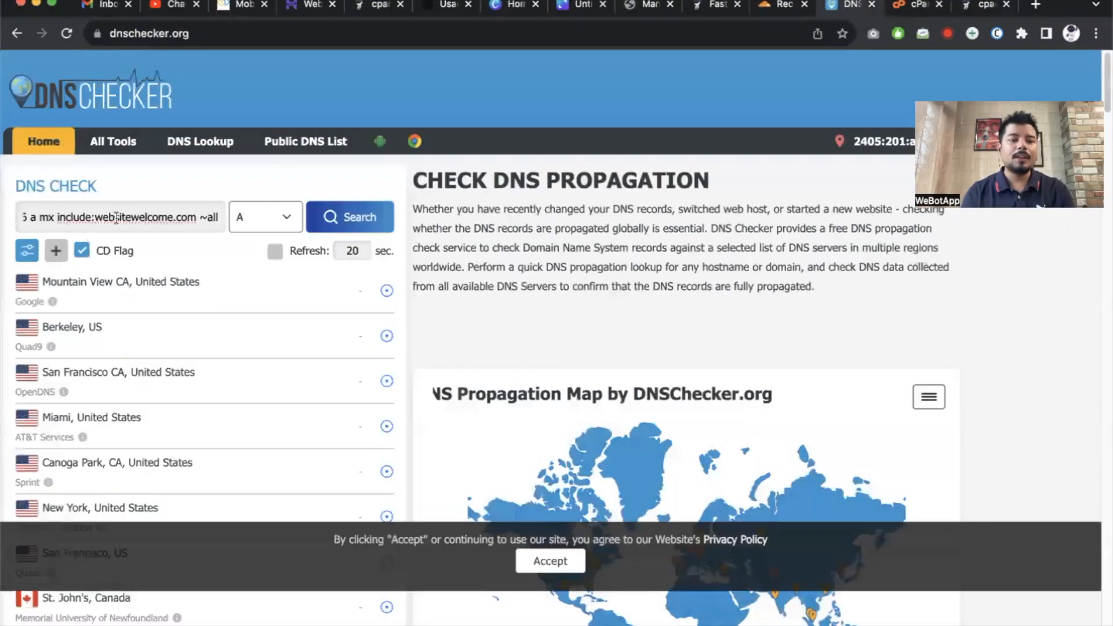
Look up tassiecouriers.com.au A records, resolving to 172.67.186.206 and 104.21.92.52.
left_click(787, 8)
left_click_drag(372, 266, 510, 267)
key("super+c")
left_click(846, 6)
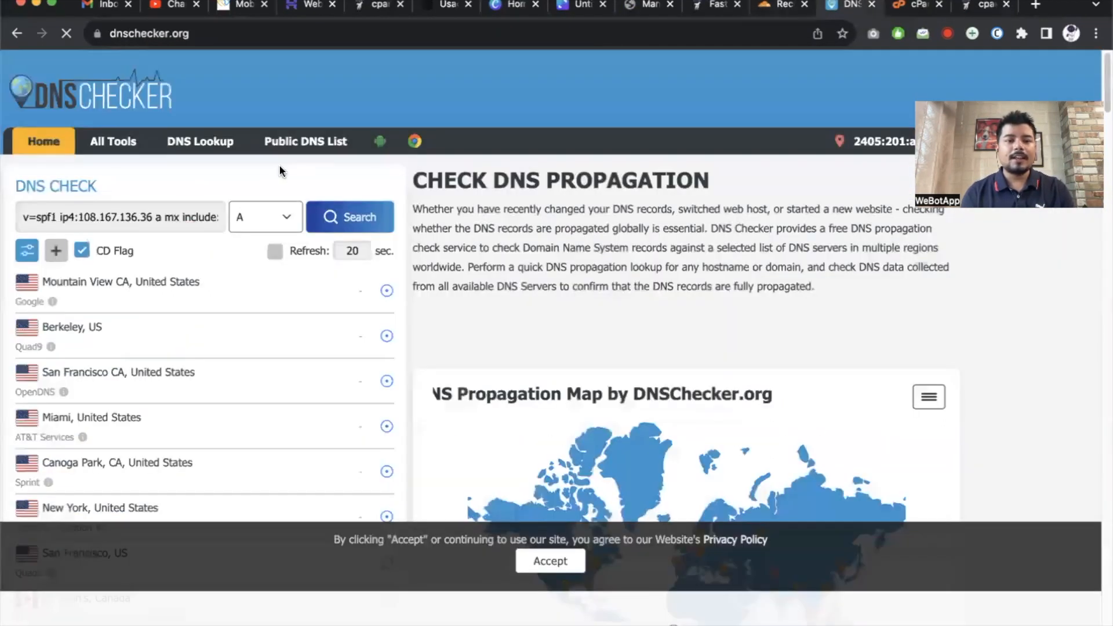
left_click(154, 225)
key("super+a")
key("super+v")
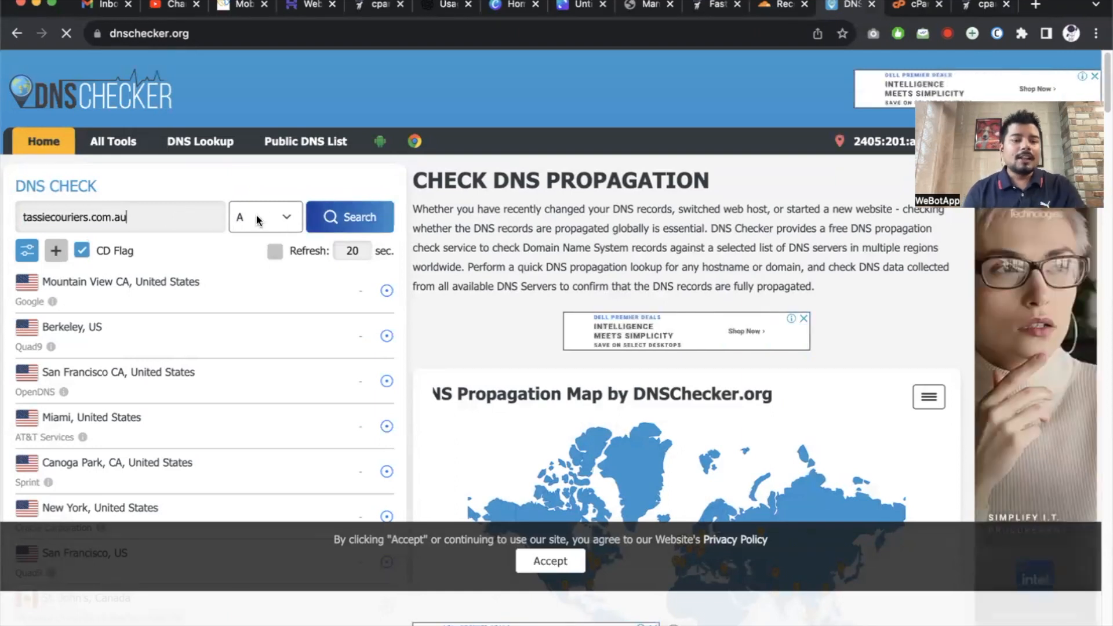
left_click(350, 218)
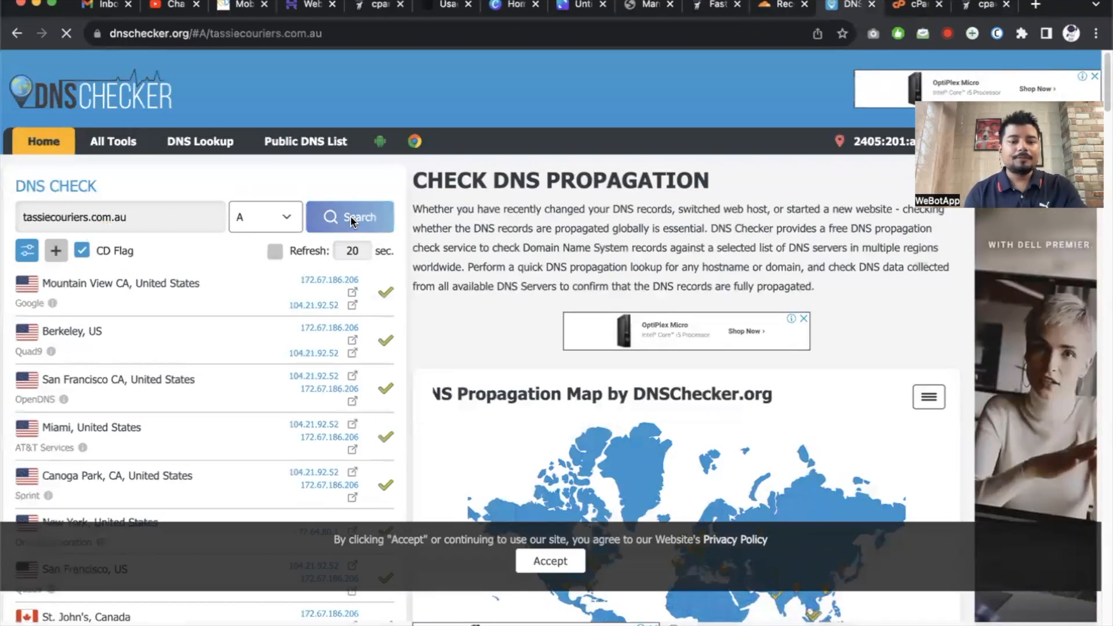
double_click(322, 279)
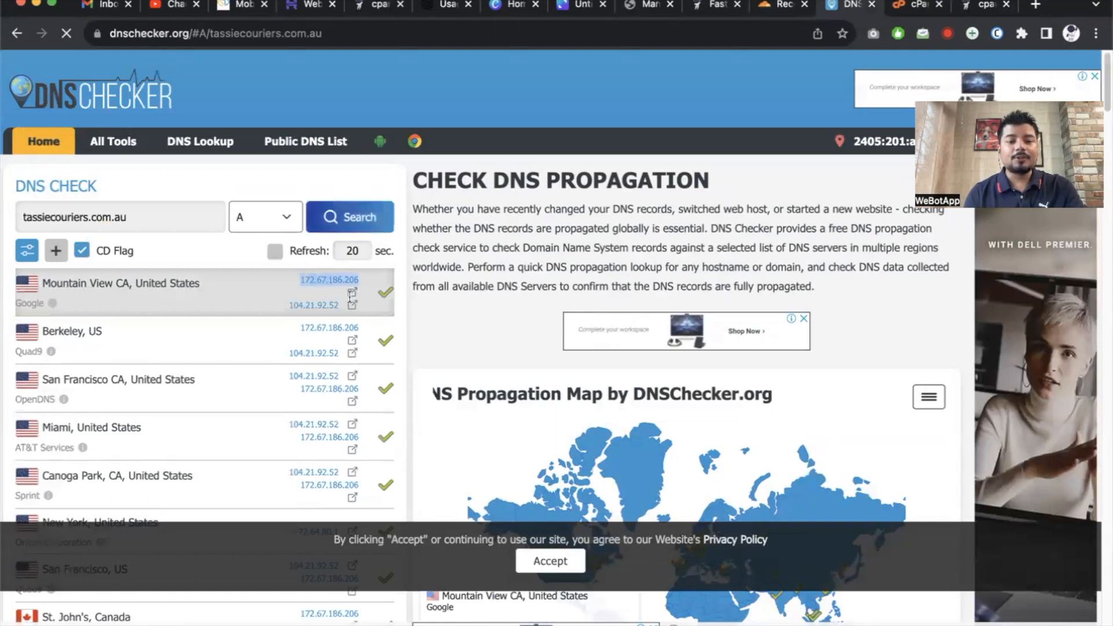
left_click_drag(350, 294, 366, 308)
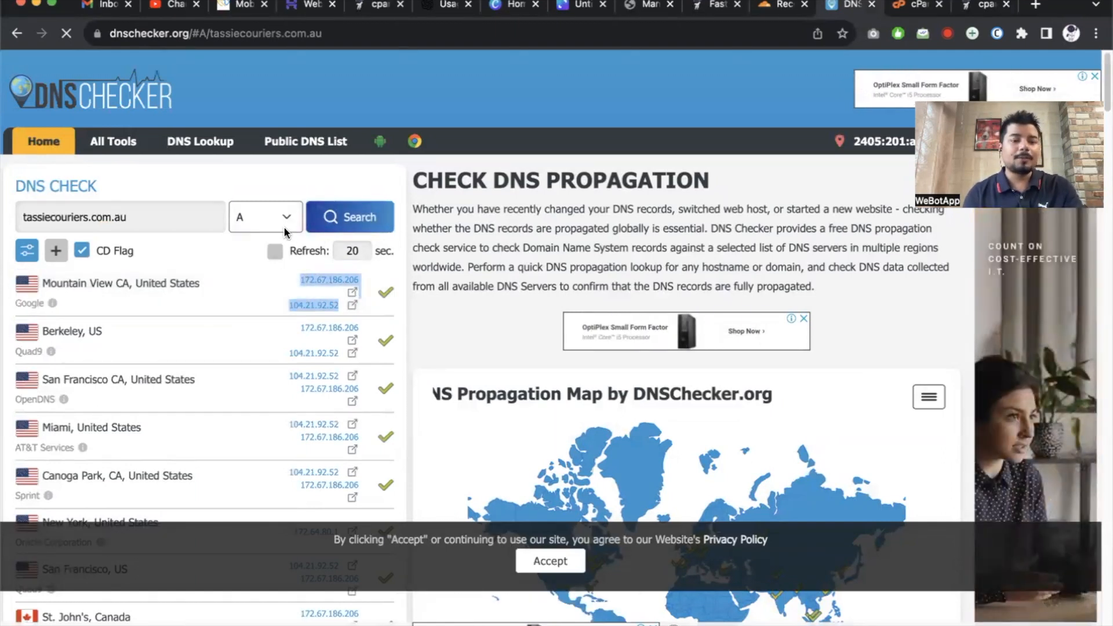
Look up mail.tassiecouriers.com.au and confirm it resolves to 108.167.136.44.
left_click(24, 217)
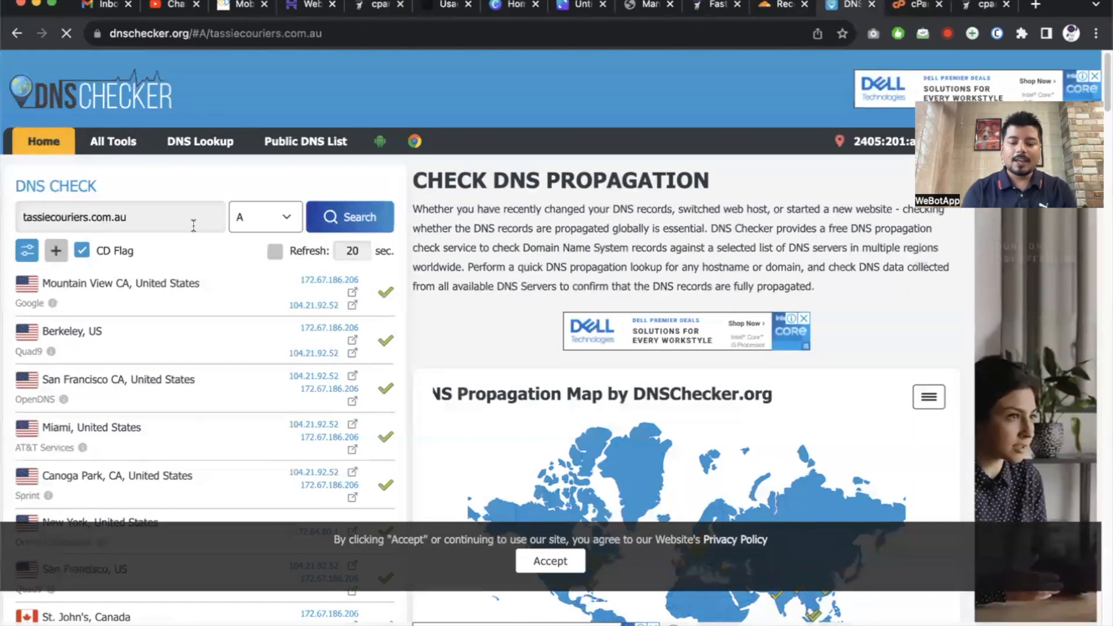
type("mail.")
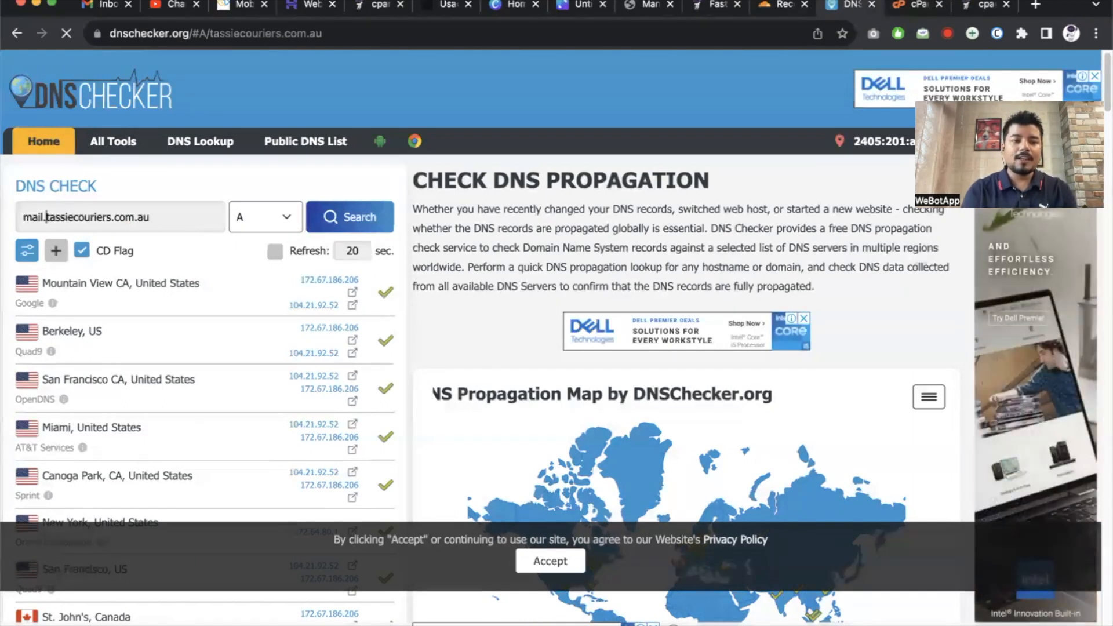
left_click(370, 219)
left_click_drag(300, 284, 395, 289)
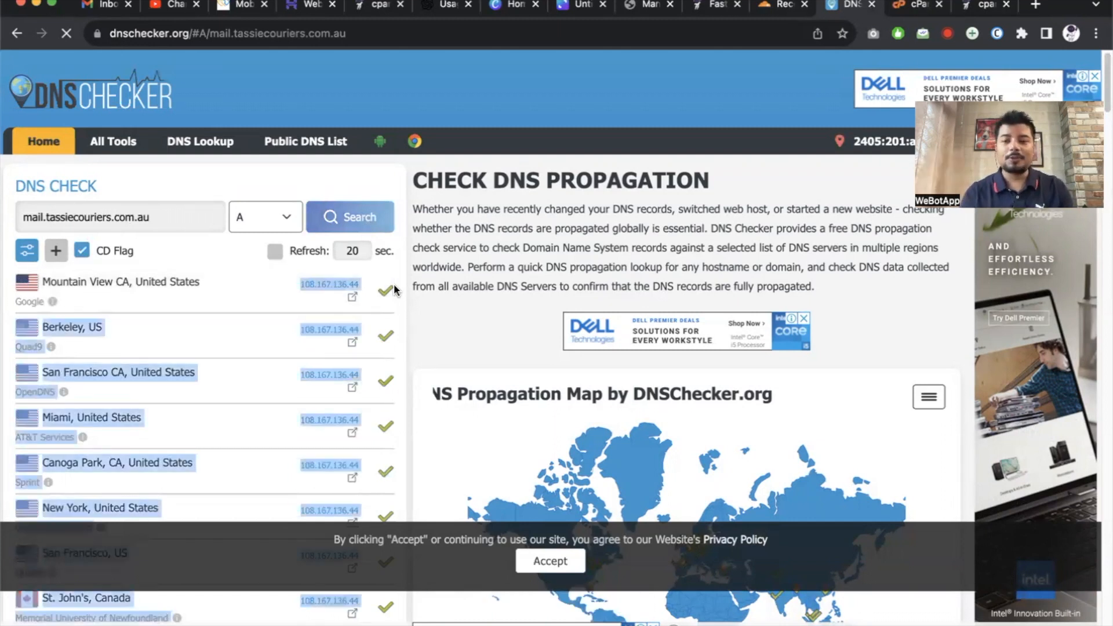
scroll(323, 301, "up", 5)
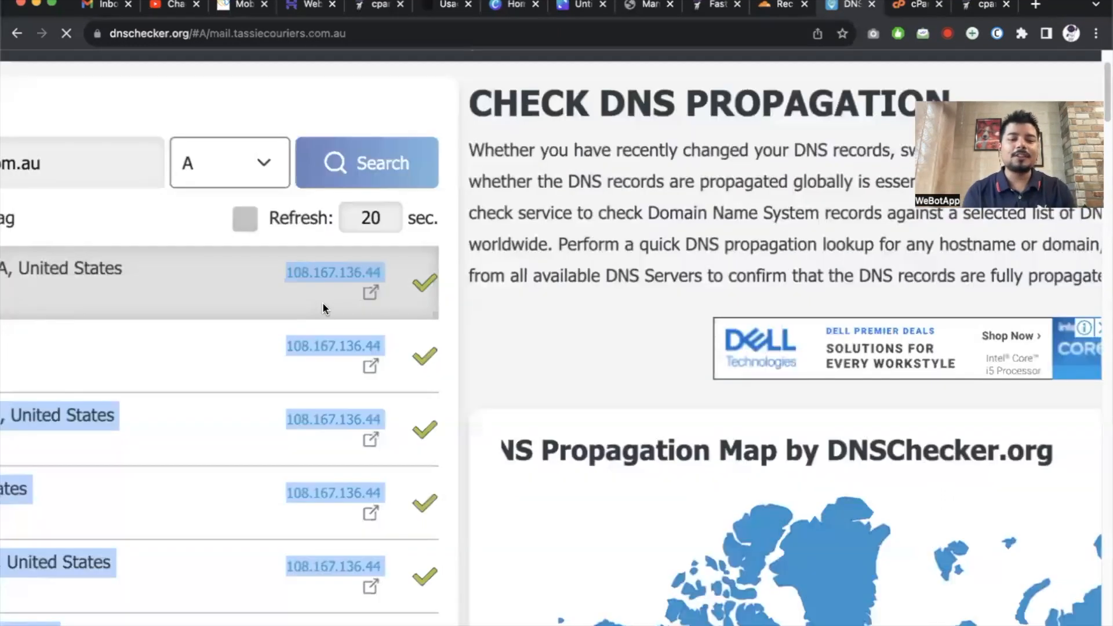
left_click(274, 302)
scroll(275, 305, "down", 5)
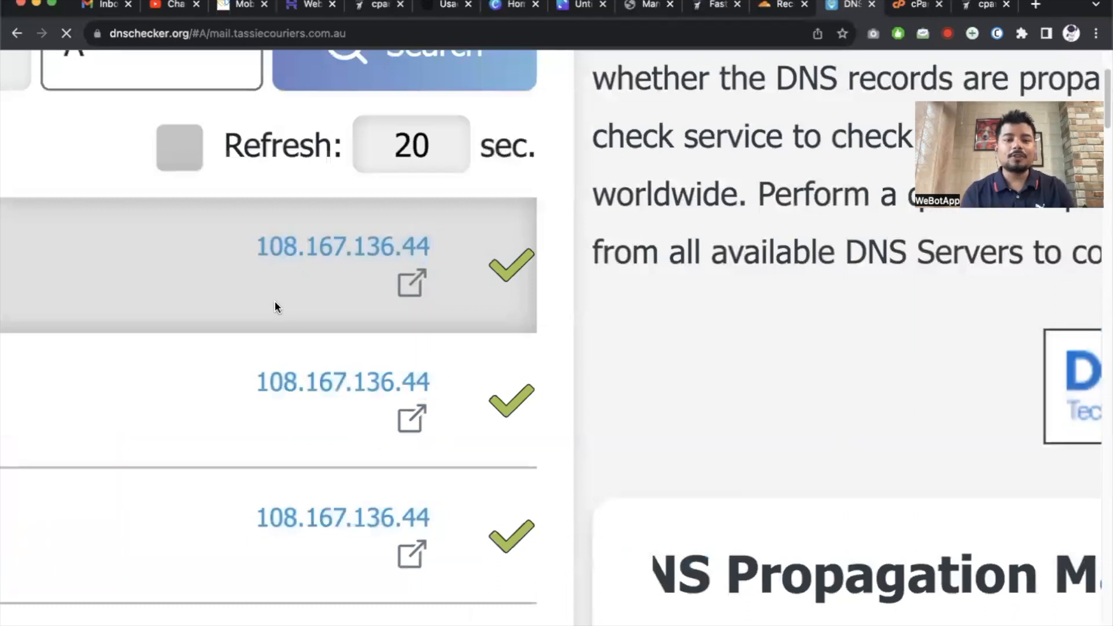
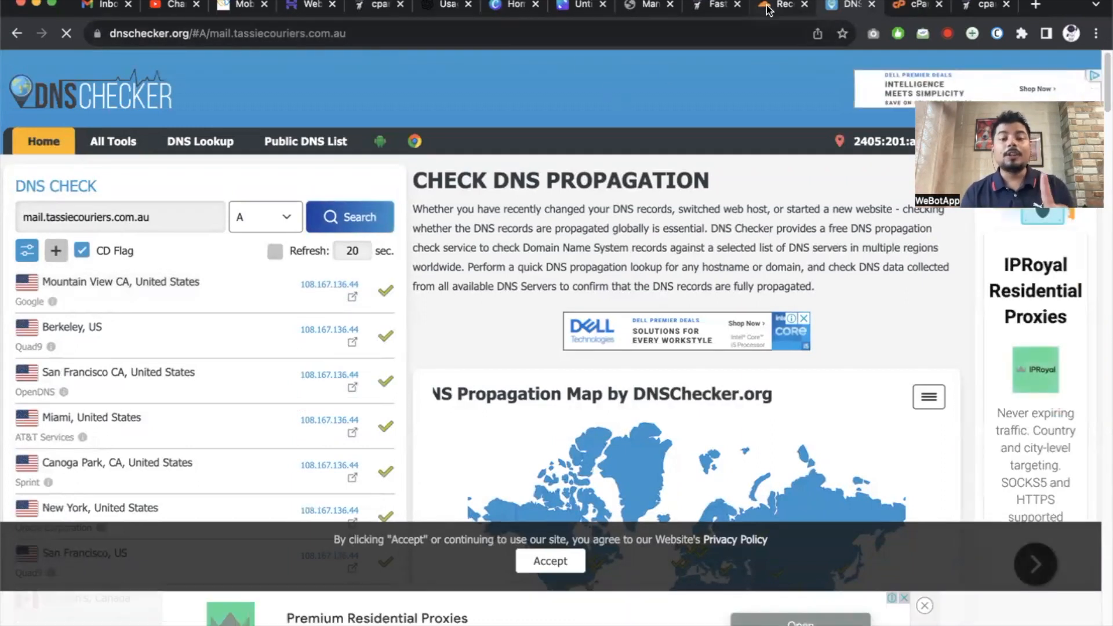
Look up A records for the root domain tassiecouriers.com.au and compare them with Cloudflare's DNS records.
left_click_drag(49, 220, 24, 219)
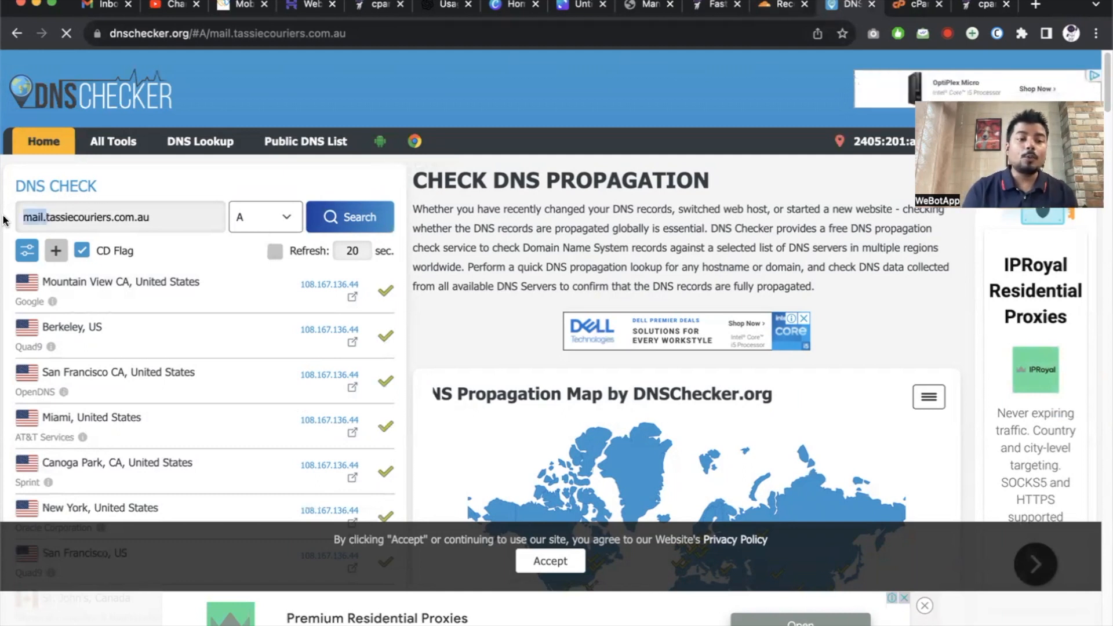
key("BackSpace")
left_click(349, 224)
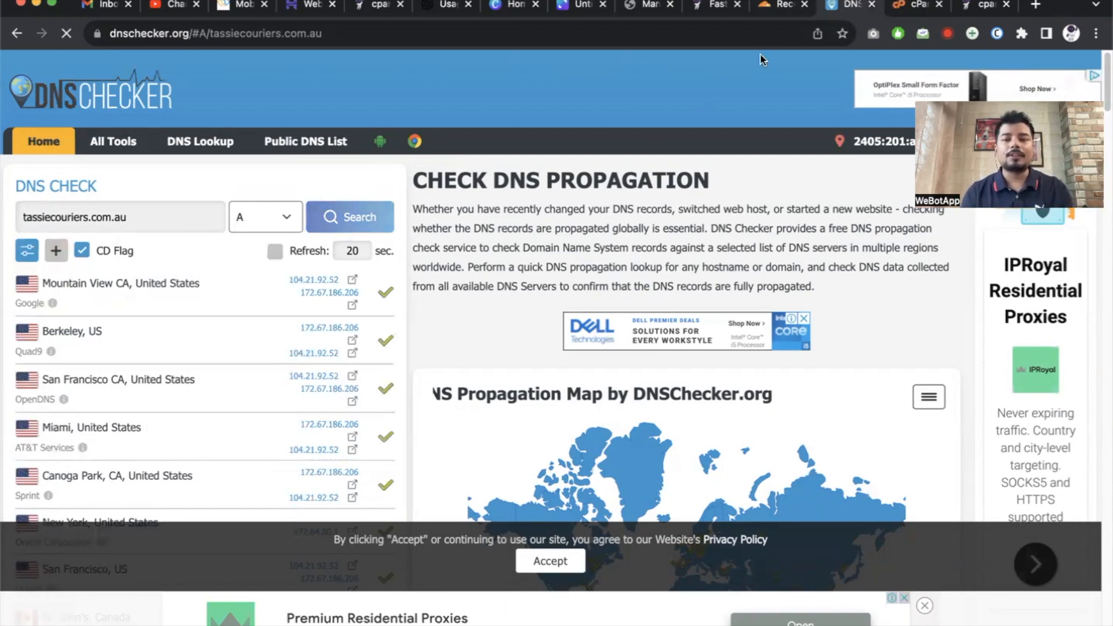
left_click(780, 4)
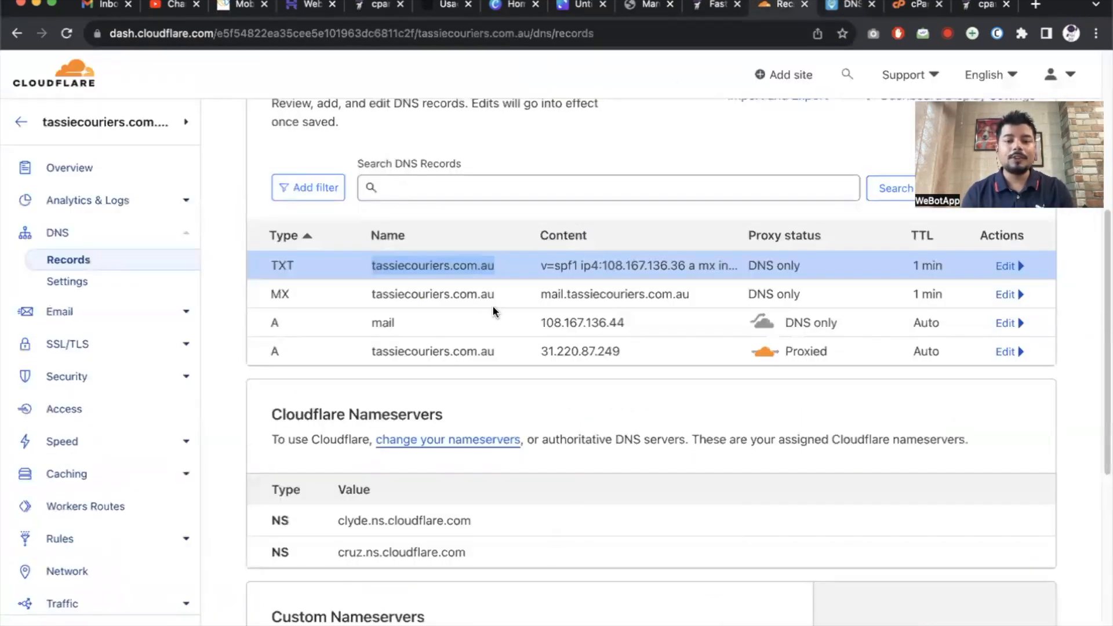
left_click(837, 7)
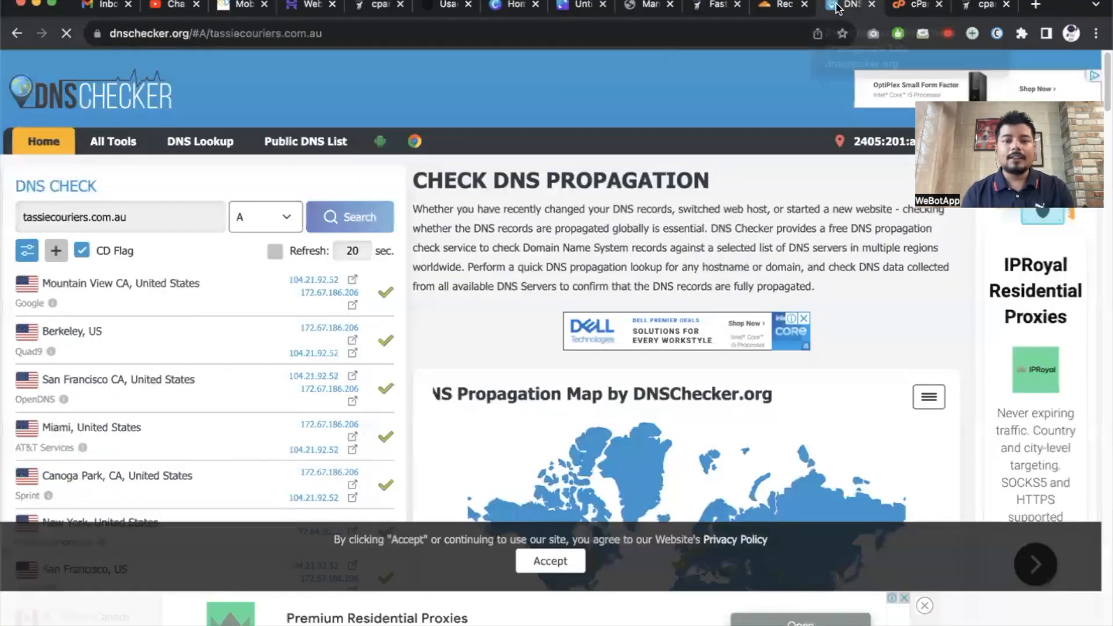
Look up the domain's MX records, confirm mail.tassiecouriers.com.au, and return to Cloudflare.
left_click(277, 217)
left_click(244, 269)
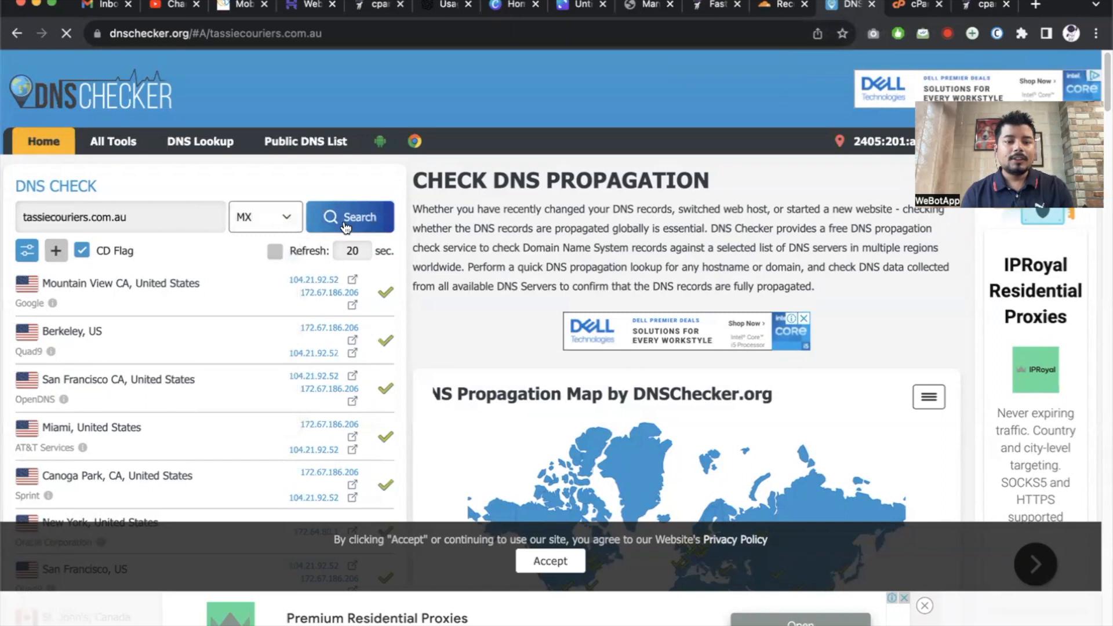
left_click(347, 225)
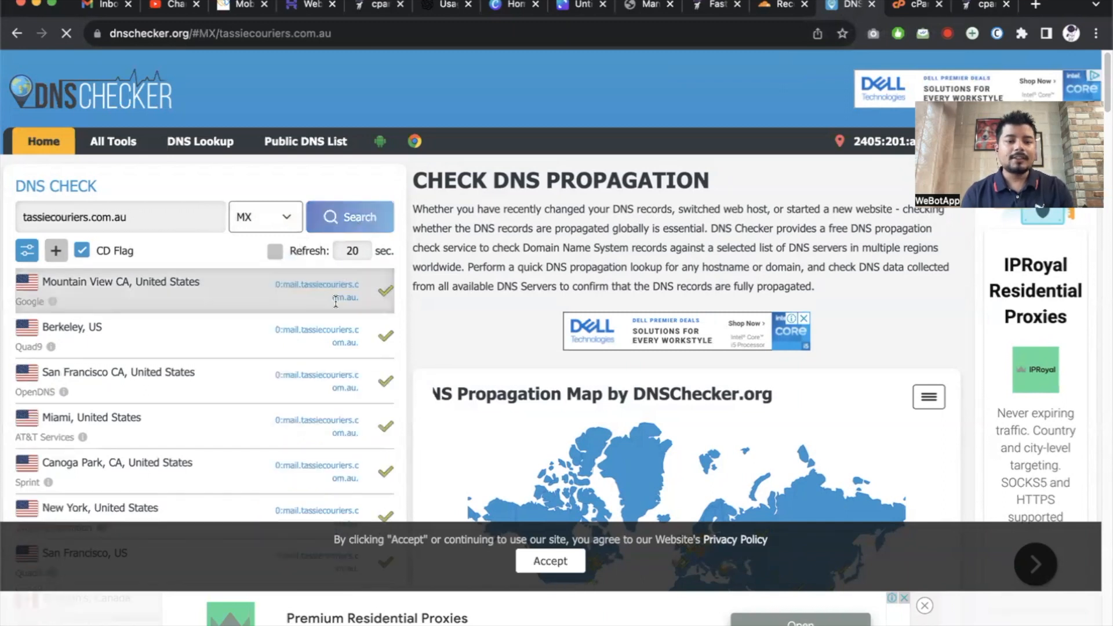
scroll(335, 302, "up", 10)
left_click_drag(155, 251, 359, 290)
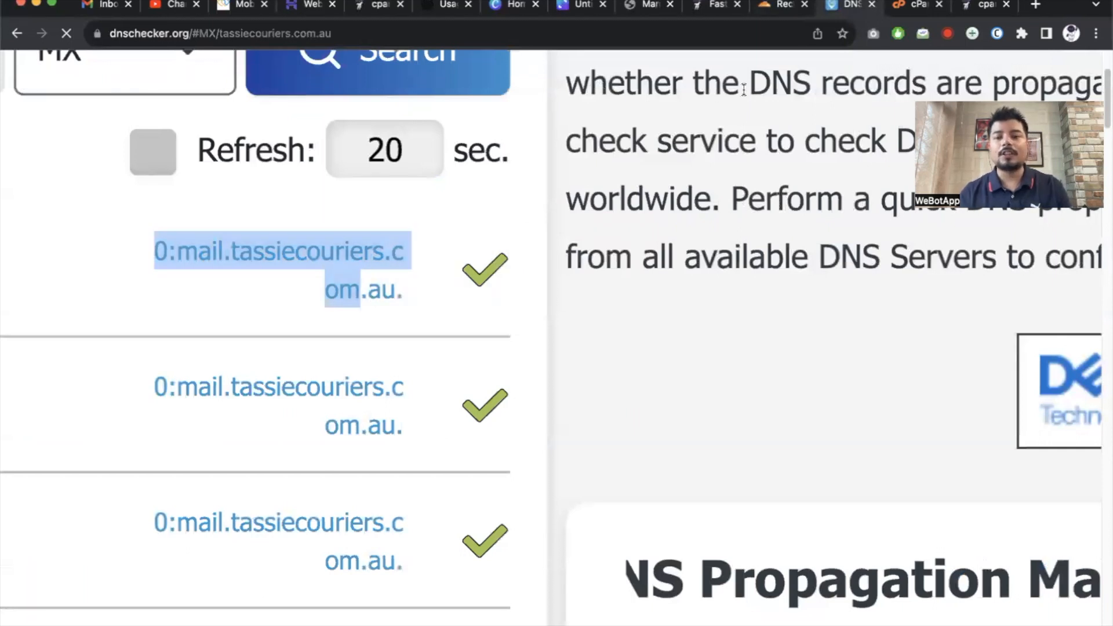
left_click(769, 7)
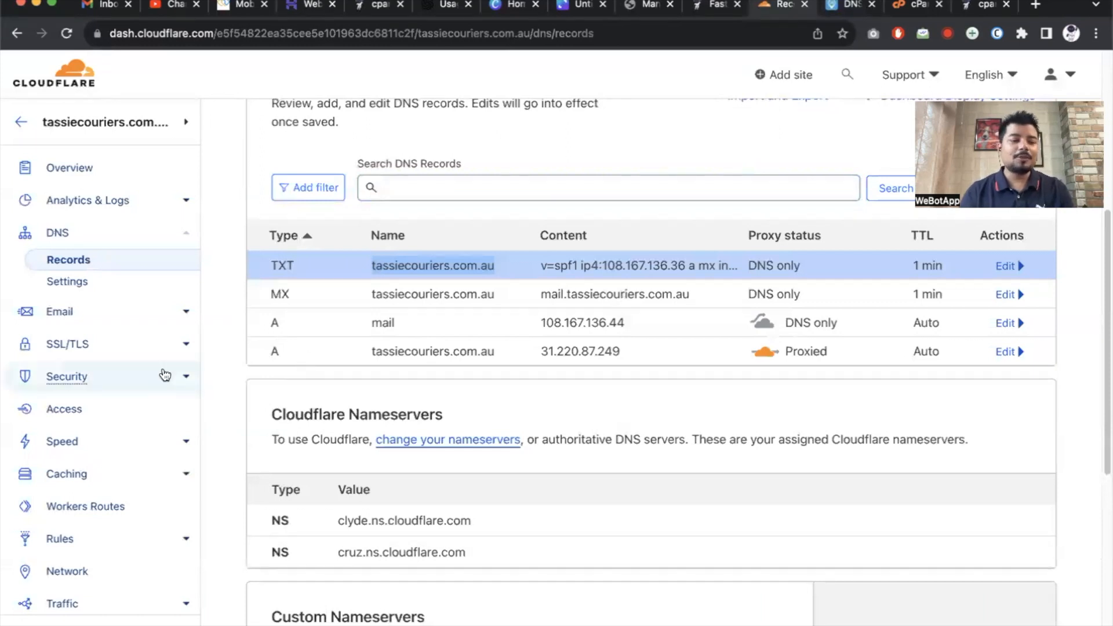
Open the tassiecouriers.com.au overview and review its Under Attack Mode status.
left_click(60, 167)
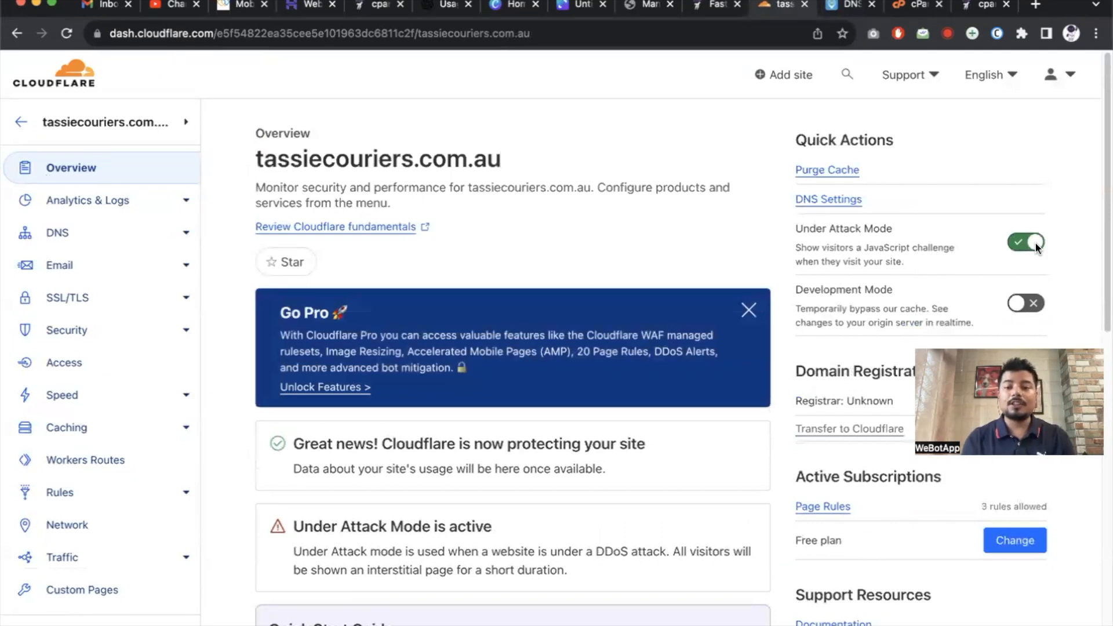
scroll(882, 240, "up", 2)
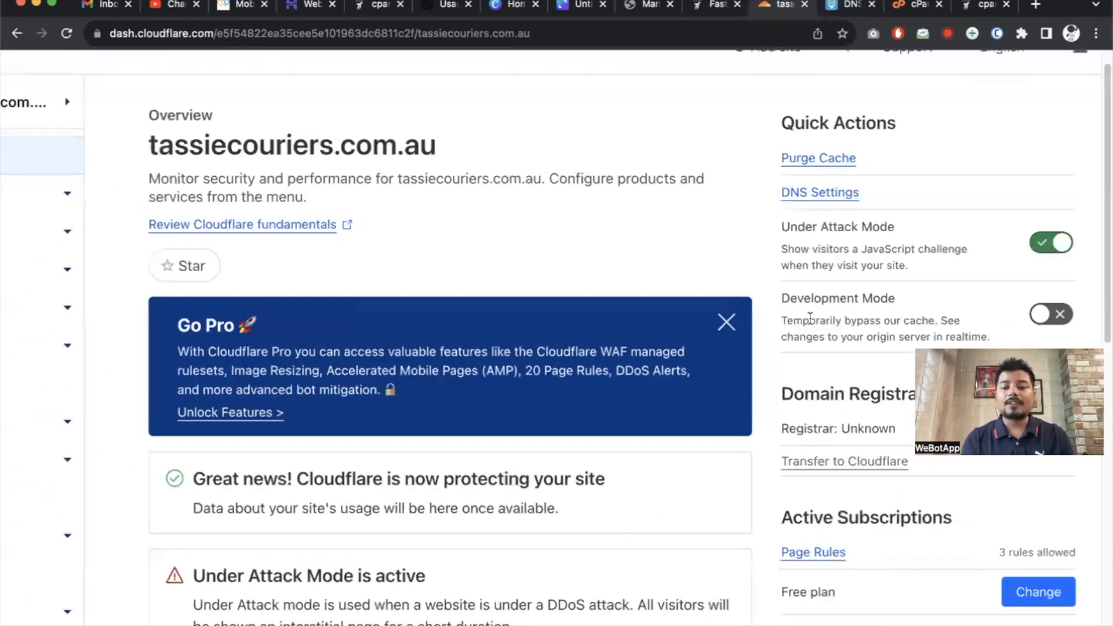
scroll(810, 316, "up", 5)
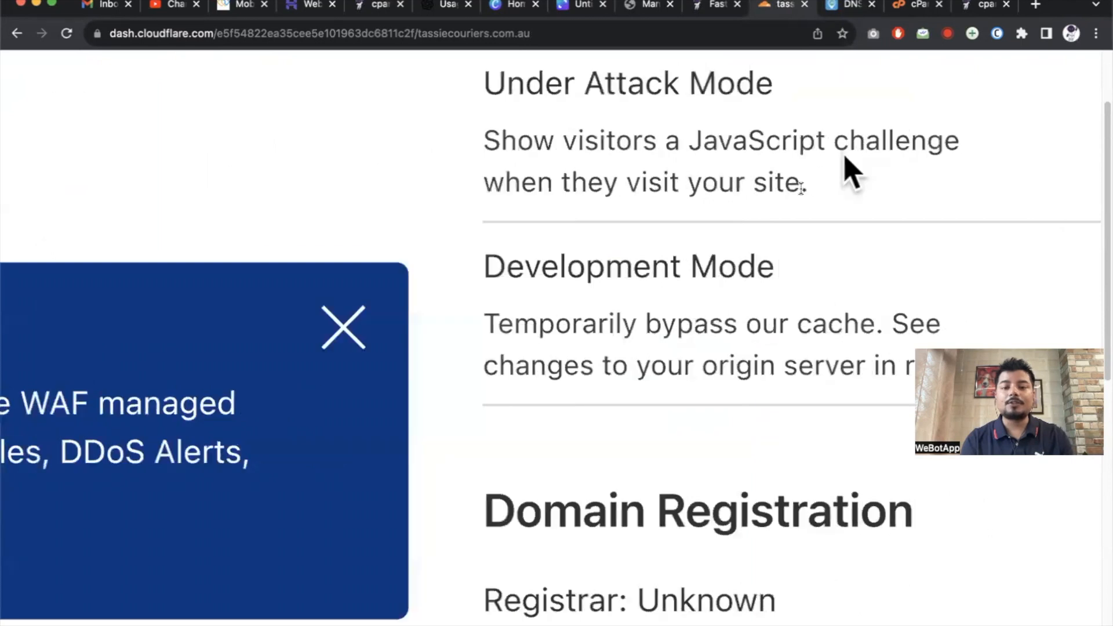
scroll(846, 168, "down", 5)
scroll(800, 191, "down", 2)
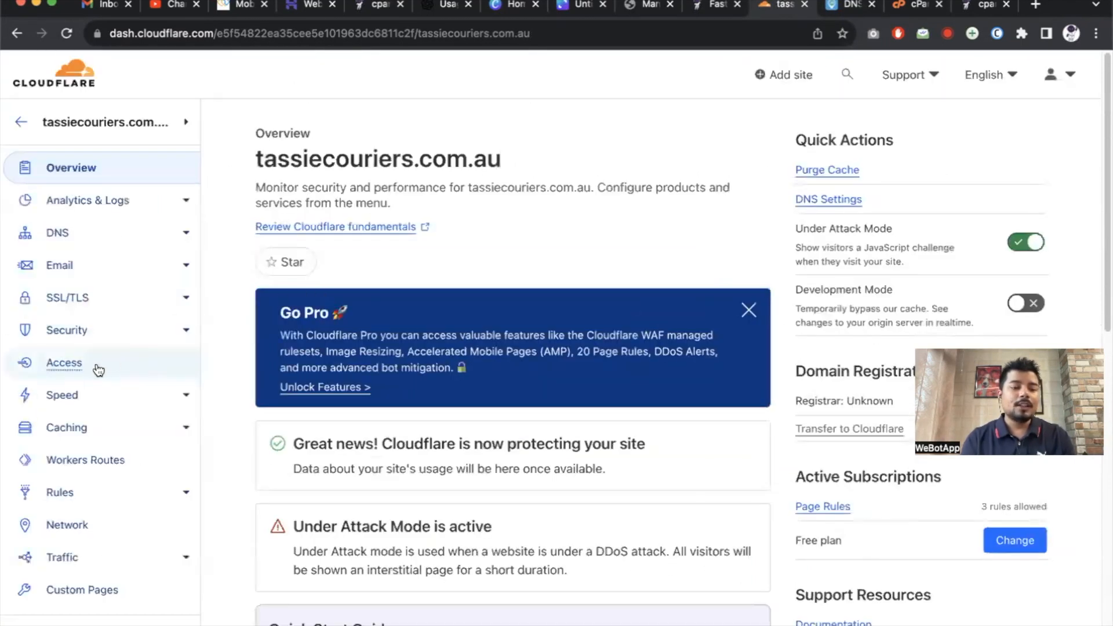
Go to Security > WAF Custom rules and start a new custom rule.
left_click(80, 335)
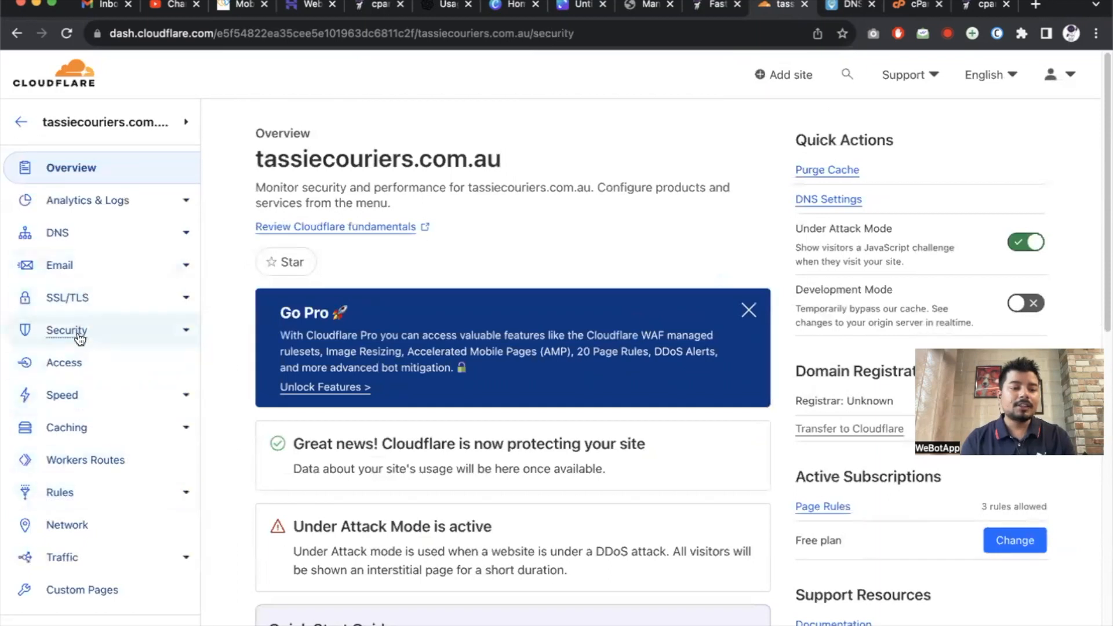
left_click(67, 381)
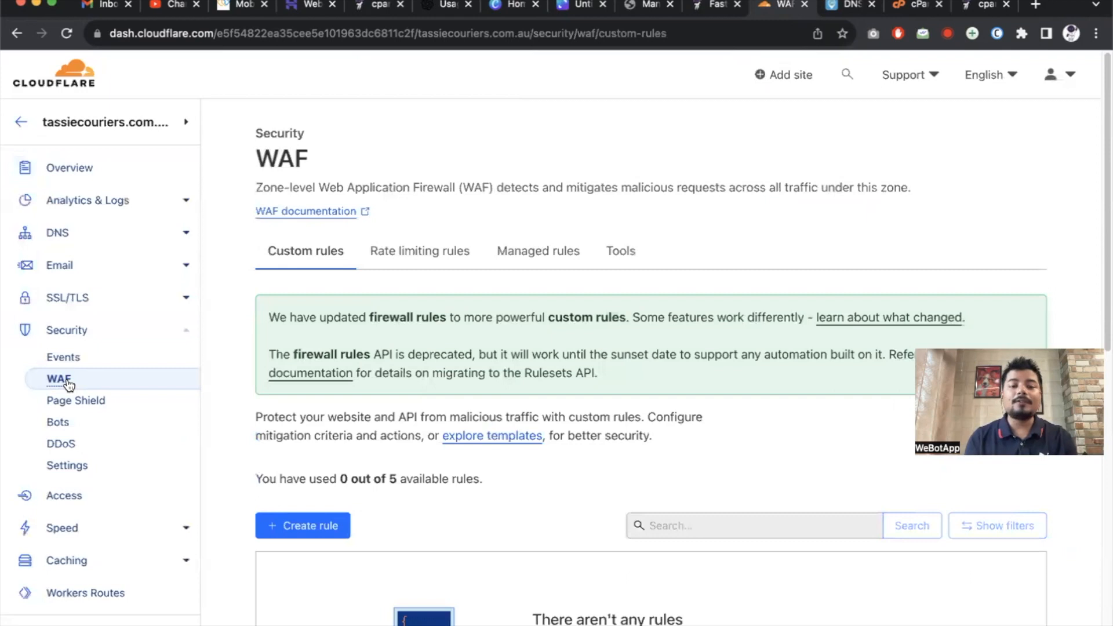
scroll(373, 355, "down", 3)
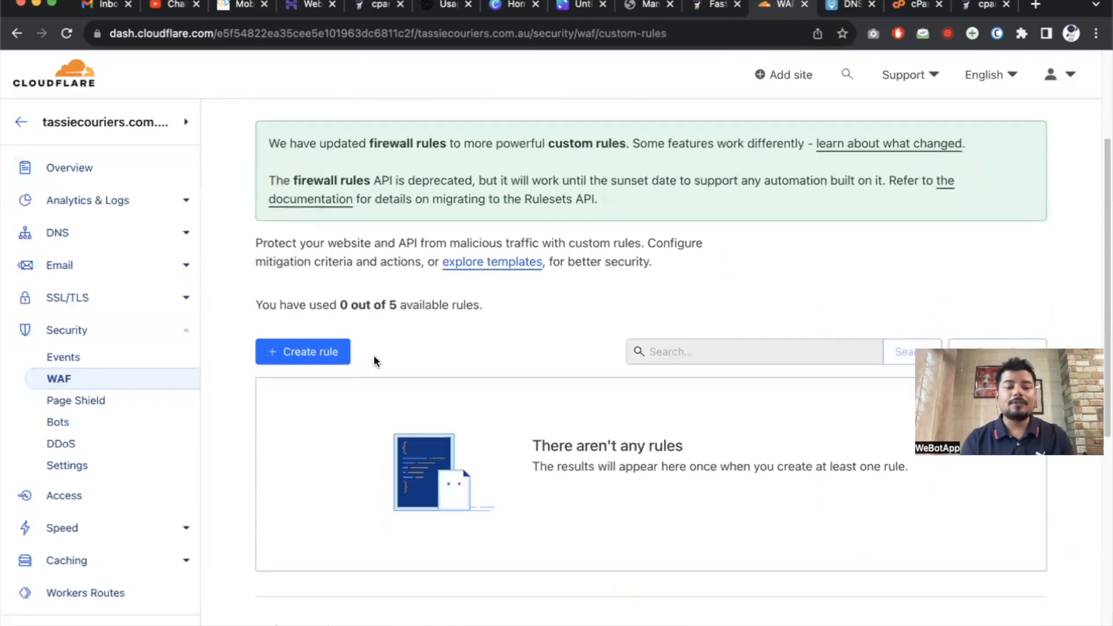
left_click(323, 355)
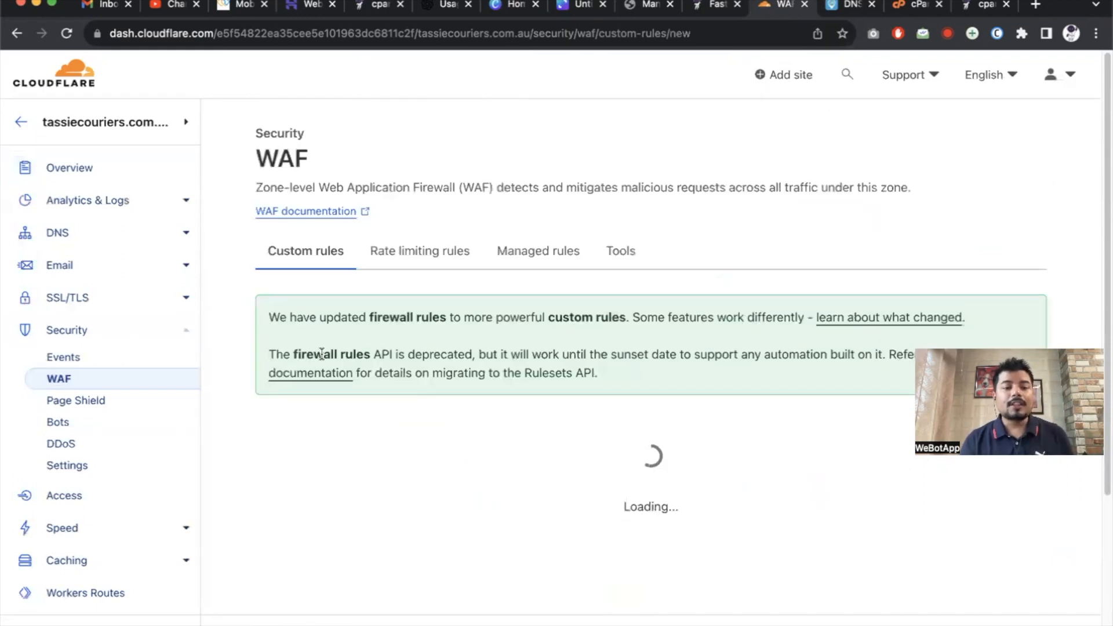
scroll(321, 353, "down", 2)
Name the rule Country and add the condition Country does not equal Australia.
left_click(340, 277)
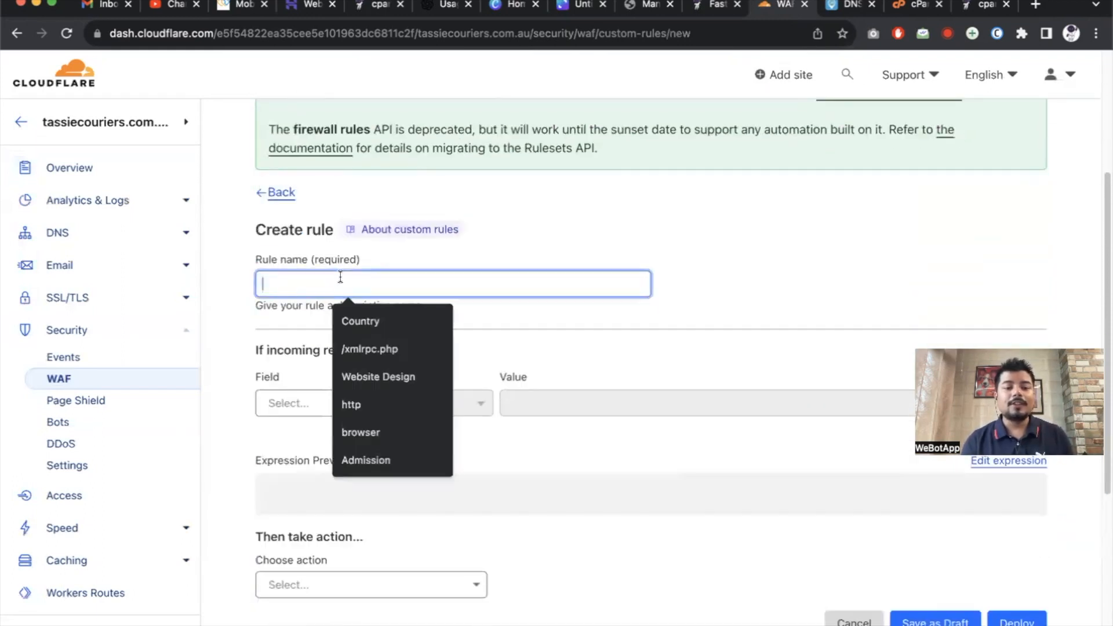
type("Country")
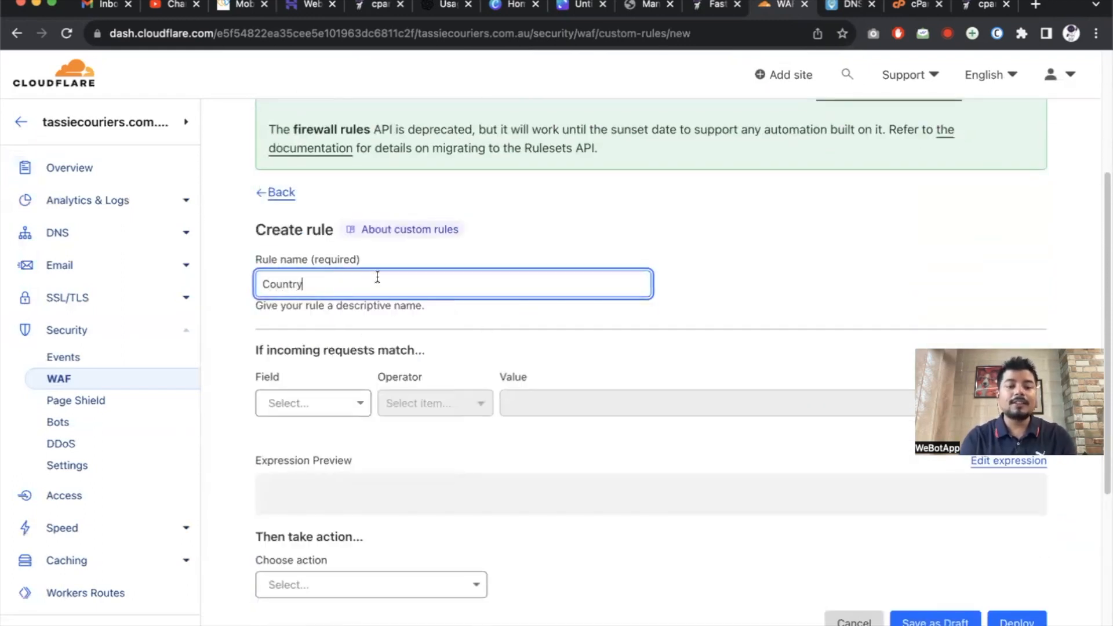
scroll(473, 323, "down", 3)
left_click(303, 266)
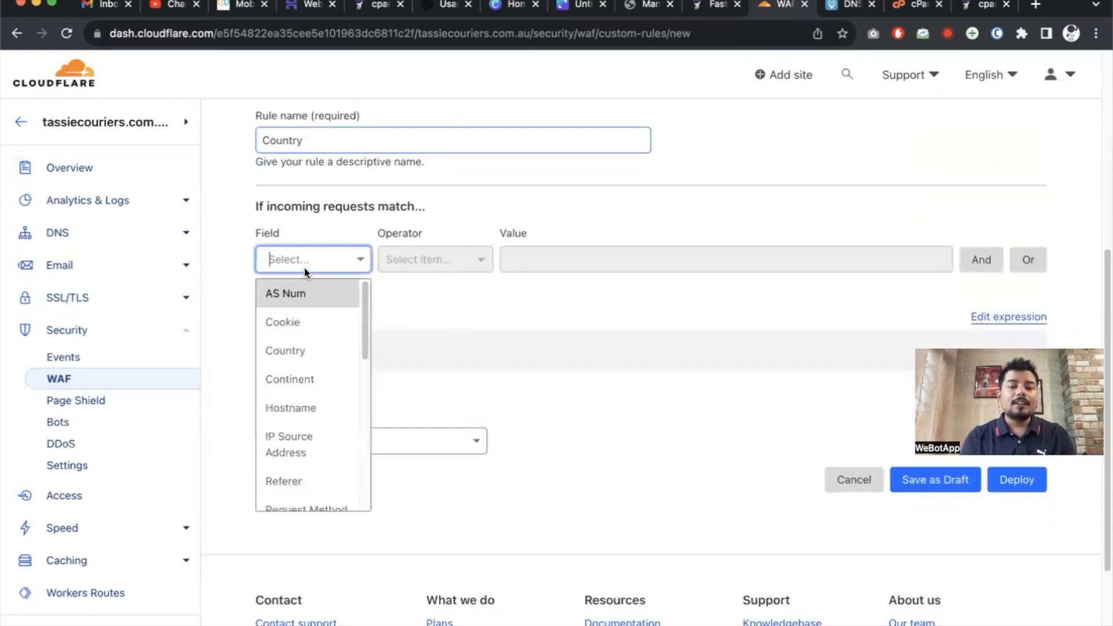
left_click(305, 356)
left_click(444, 273)
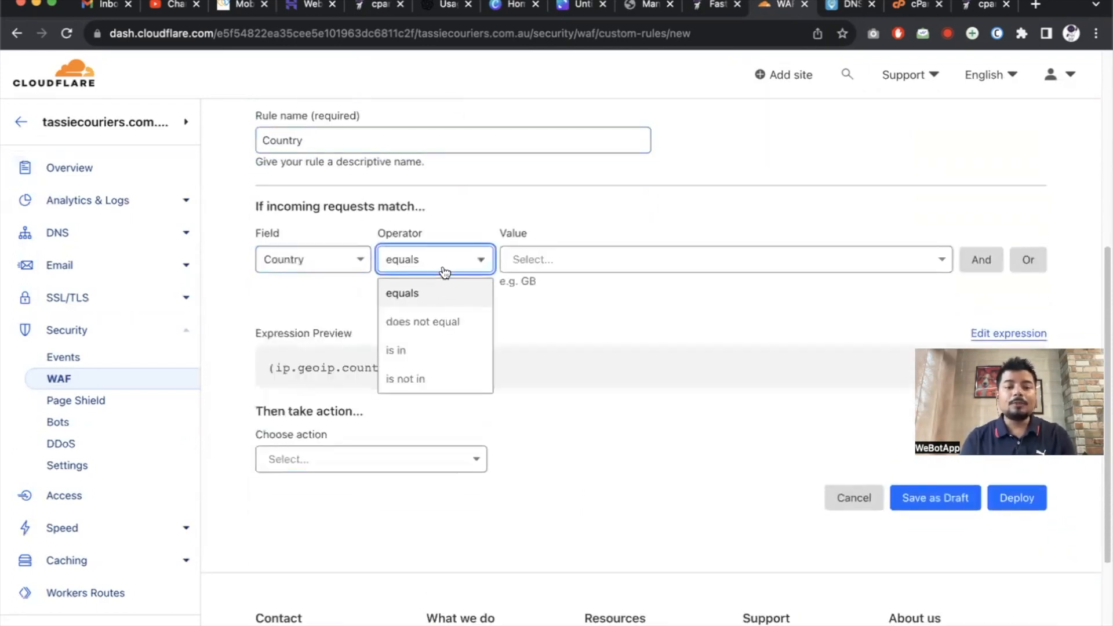
left_click(442, 321)
left_click(577, 255)
type("aust")
left_click(601, 292)
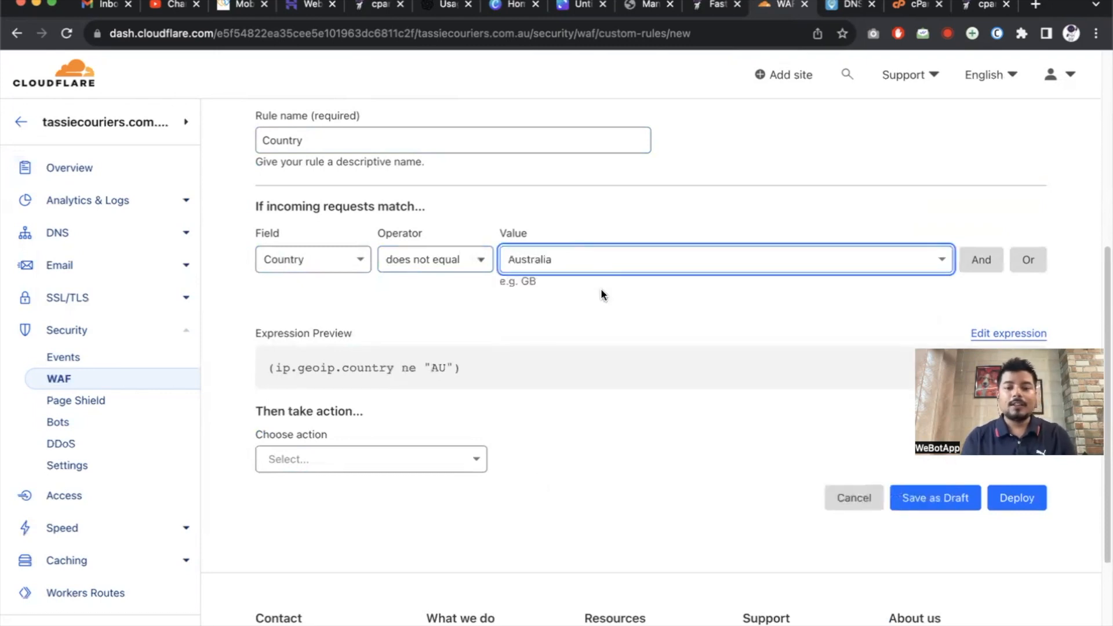
Add an Or condition matching Country India.
left_click(1028, 259)
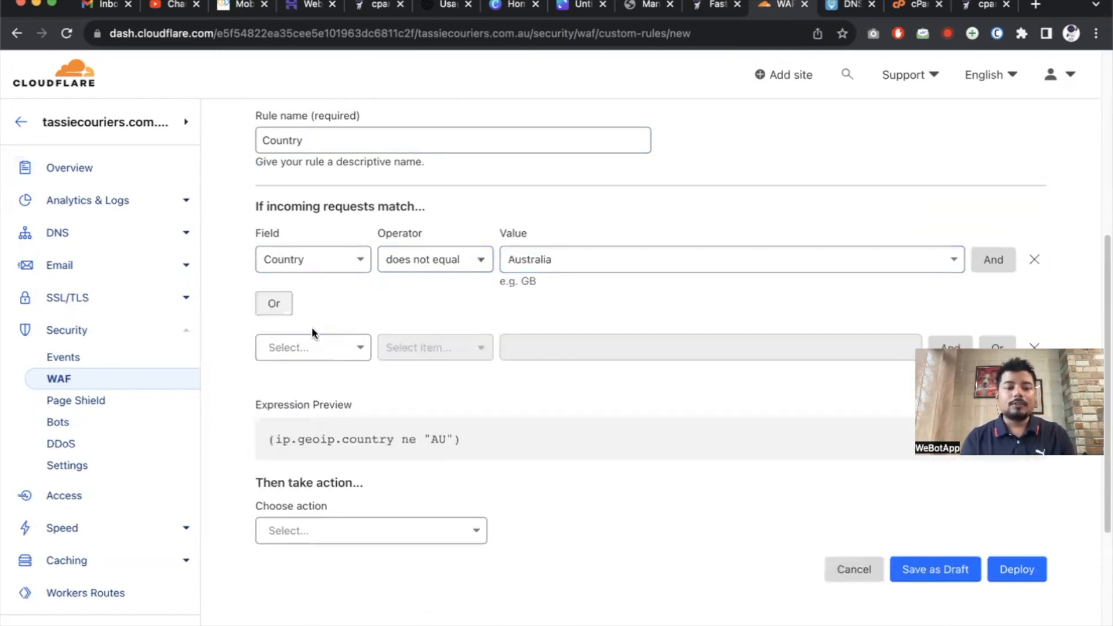
left_click(309, 347)
type("Country")
left_click(287, 390)
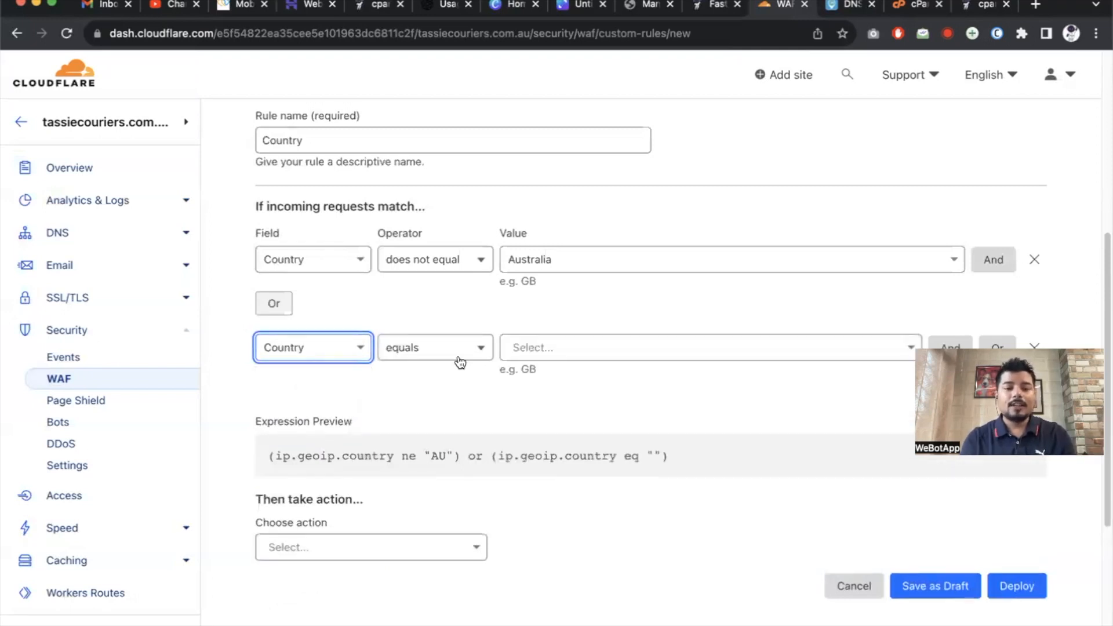
left_click(442, 352)
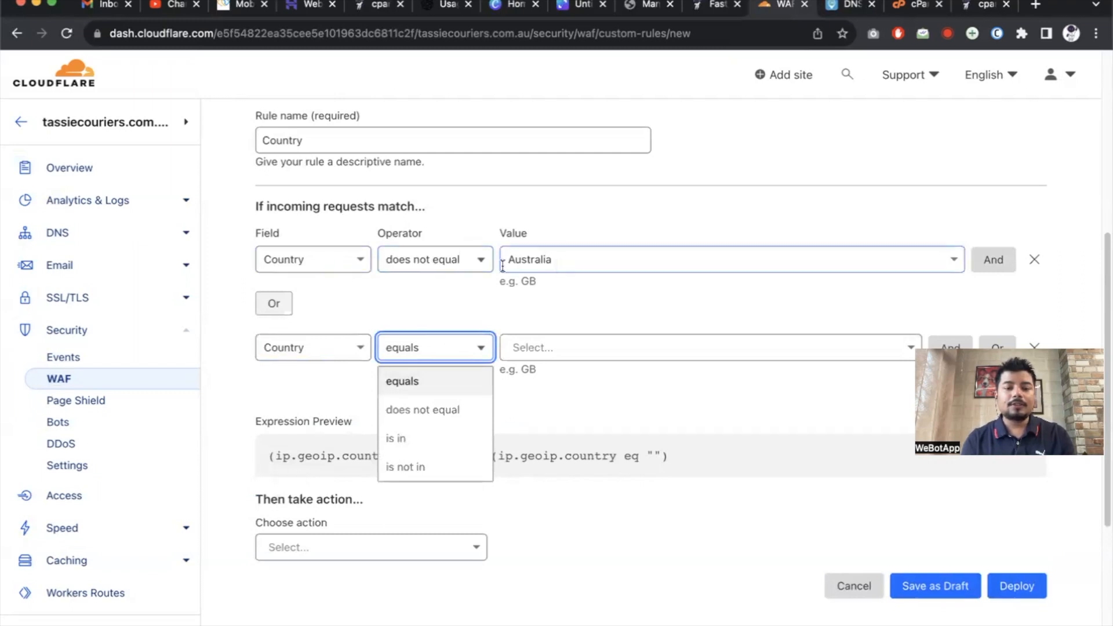
left_click(459, 266)
left_click(437, 294)
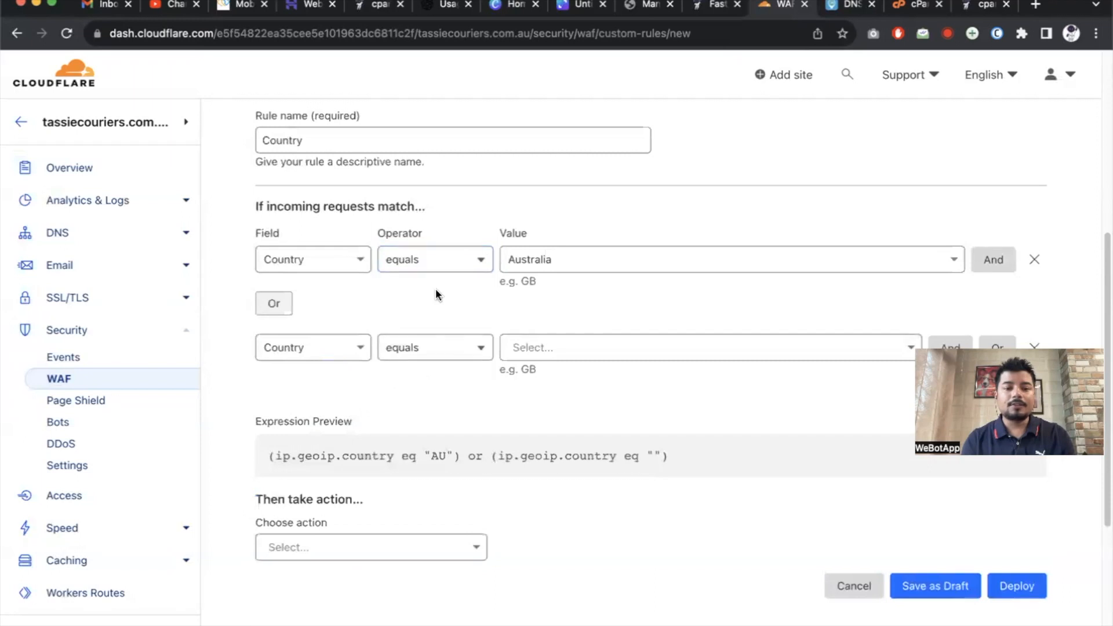
left_click(437, 261)
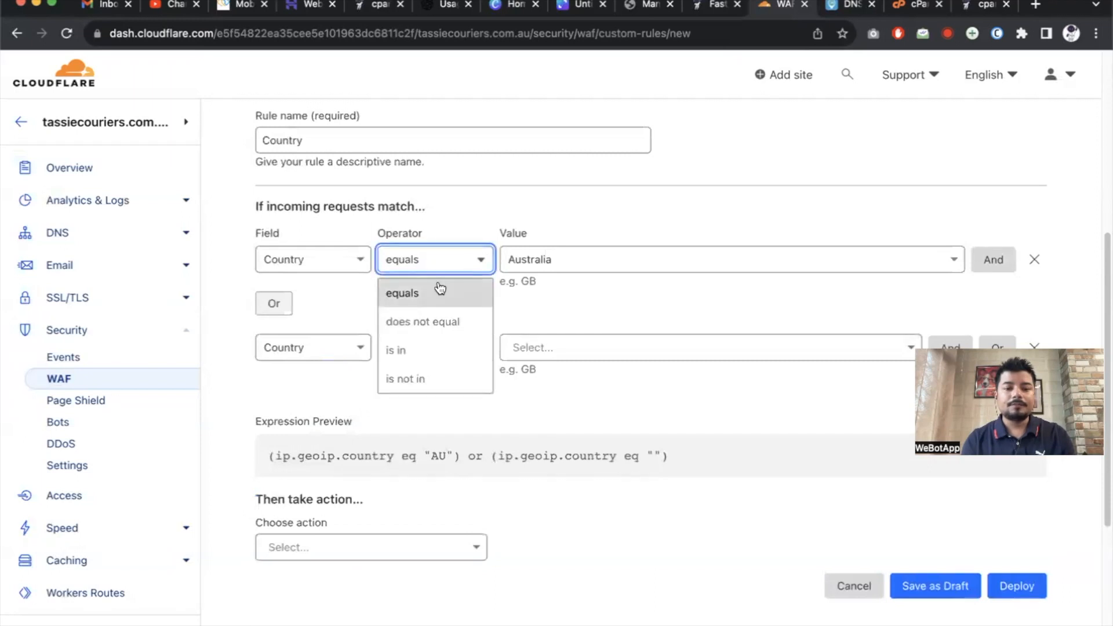
left_click(349, 305)
left_click(443, 352)
left_click(443, 383)
left_click(565, 344)
type("India")
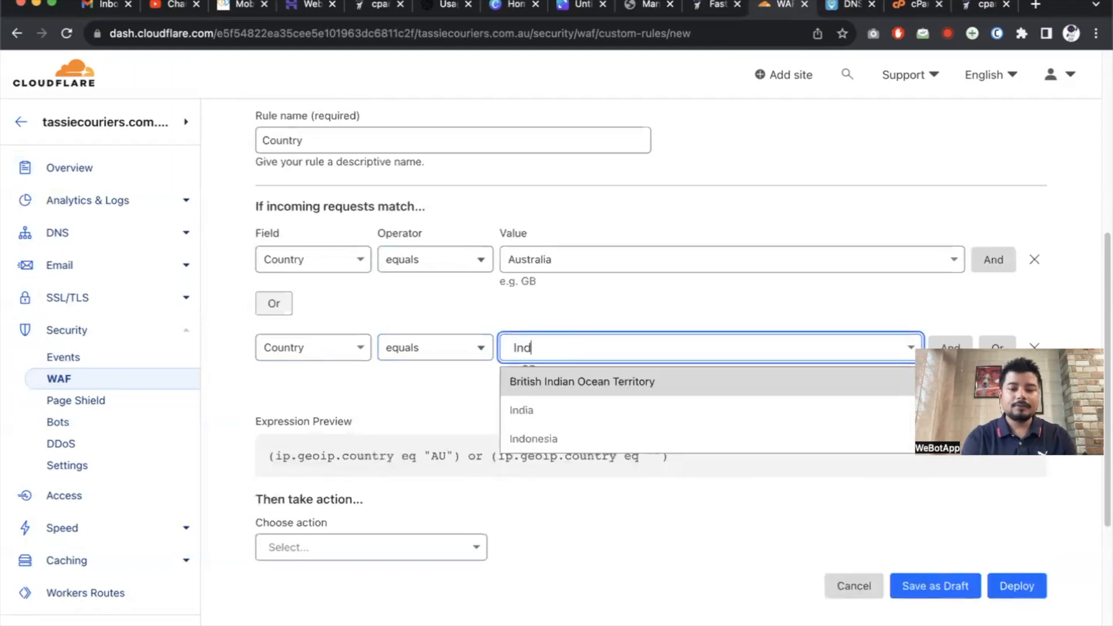
left_click(571, 411)
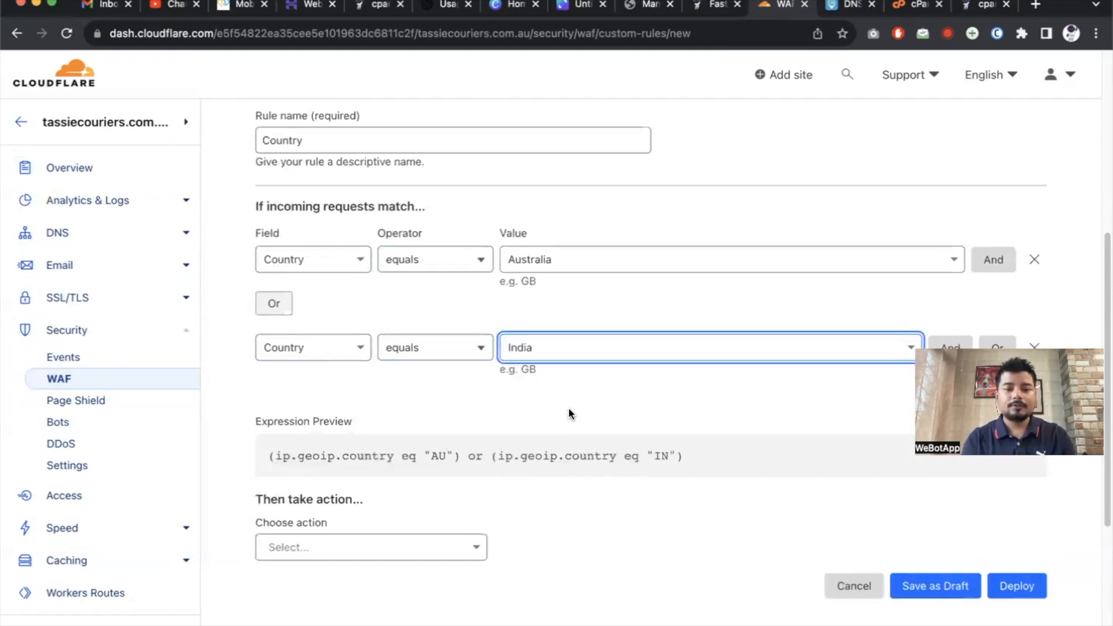
Set both the Australia and India conditions to does not equal.
left_click(445, 270)
left_click(441, 313)
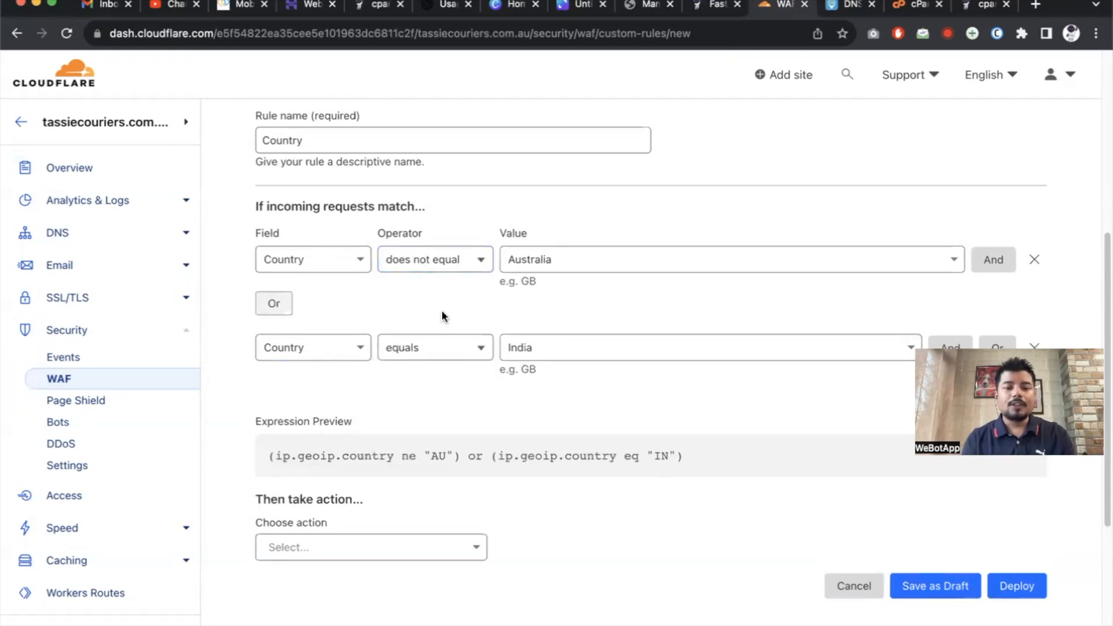
left_click(433, 356)
left_click(436, 405)
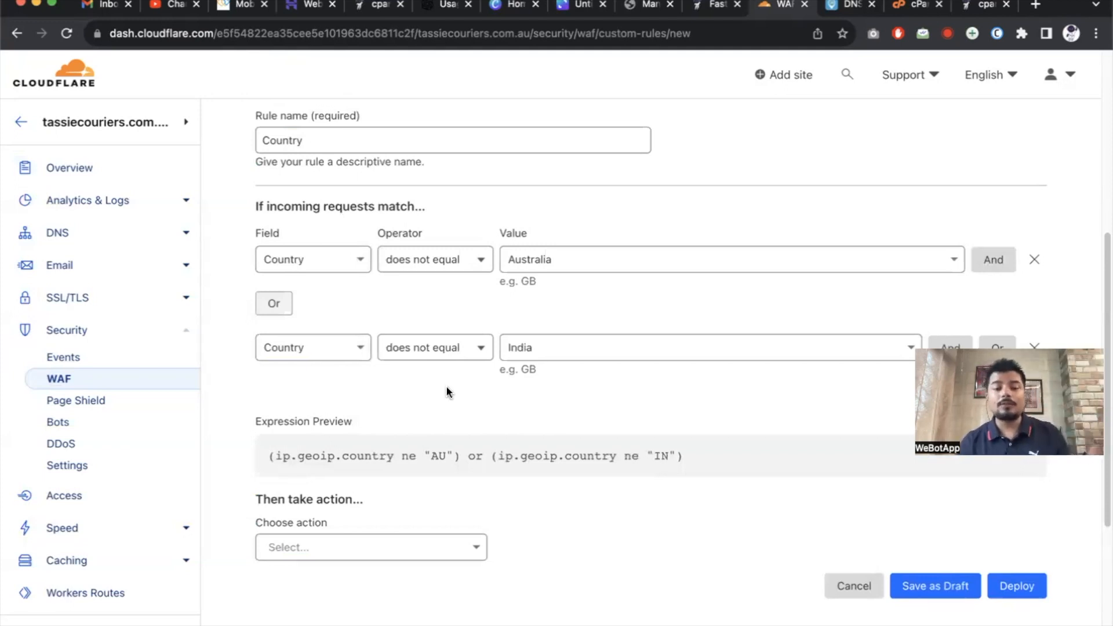
Choose Managed Challenge as the rule's action.
scroll(446, 385, "down", 5)
left_click(436, 344)
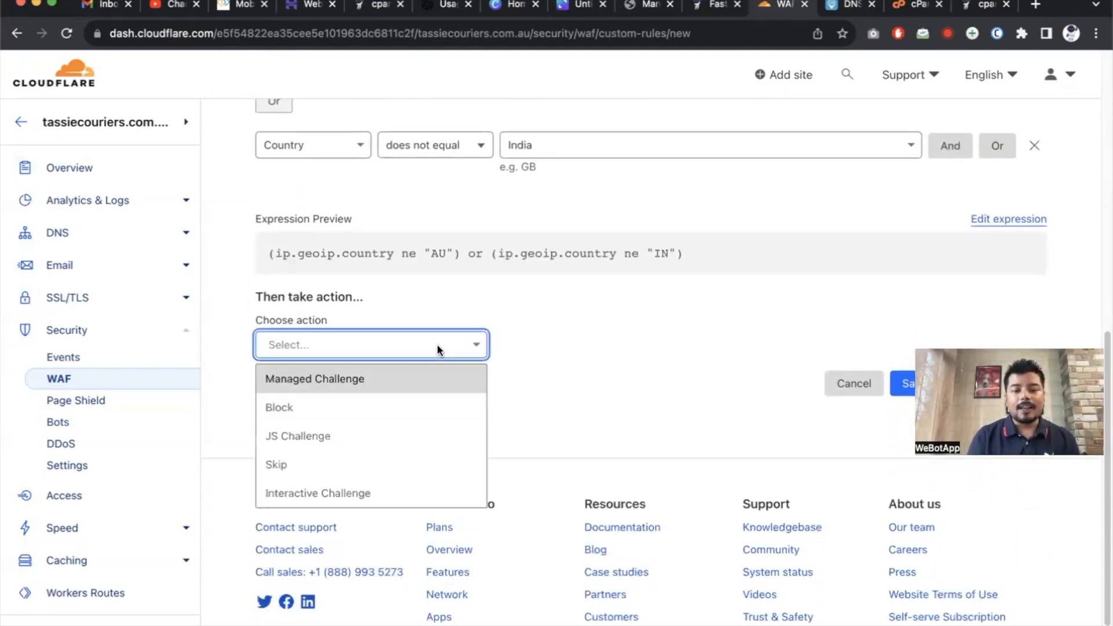
left_click(385, 381)
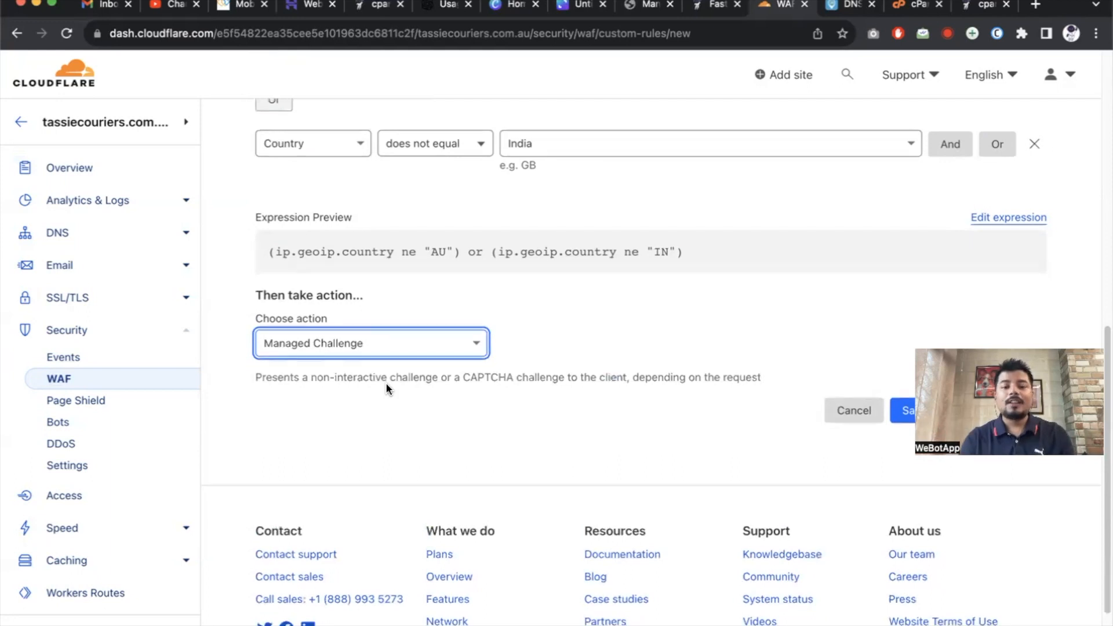
scroll(386, 383, "down", 3)
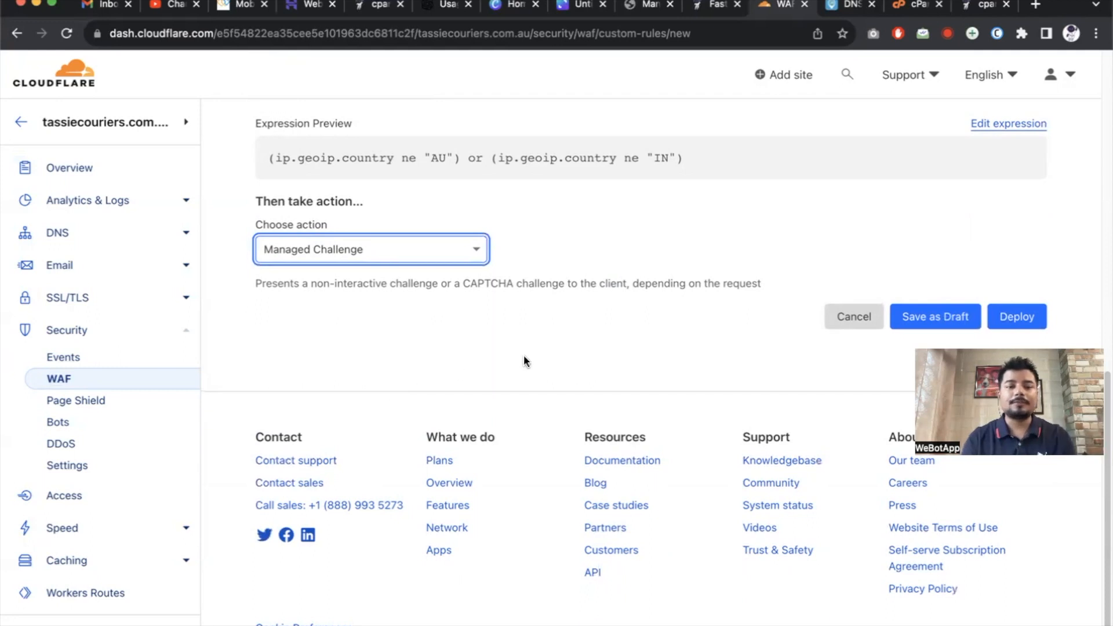
left_click(849, 5)
Search Google for 'cloudflare managed challenge'.
left_click(696, 34)
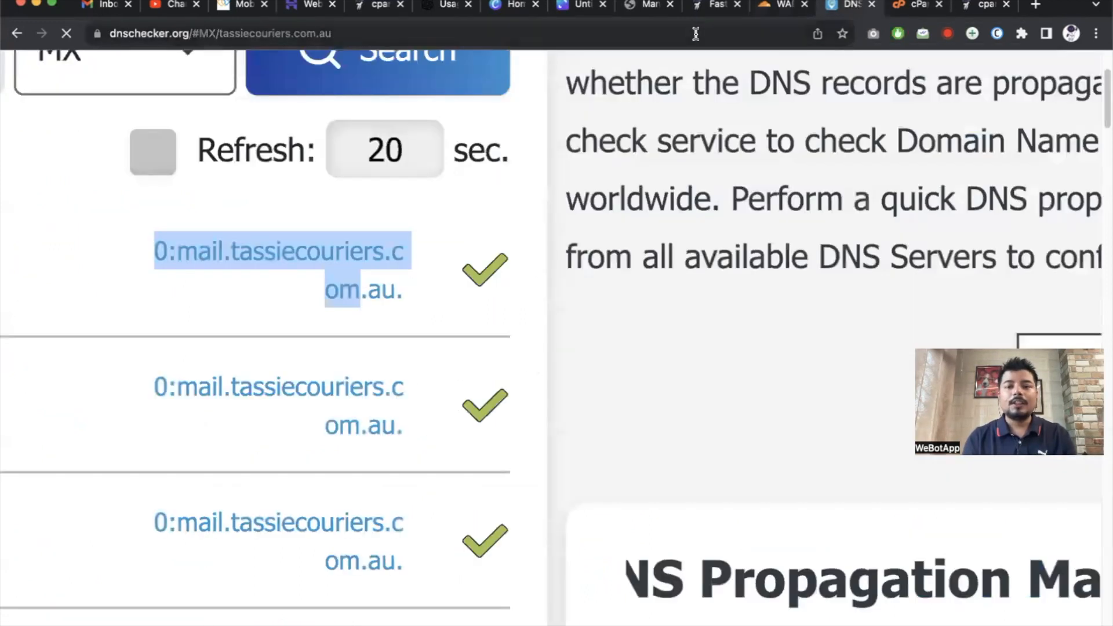
type("google.com")
key("Return")
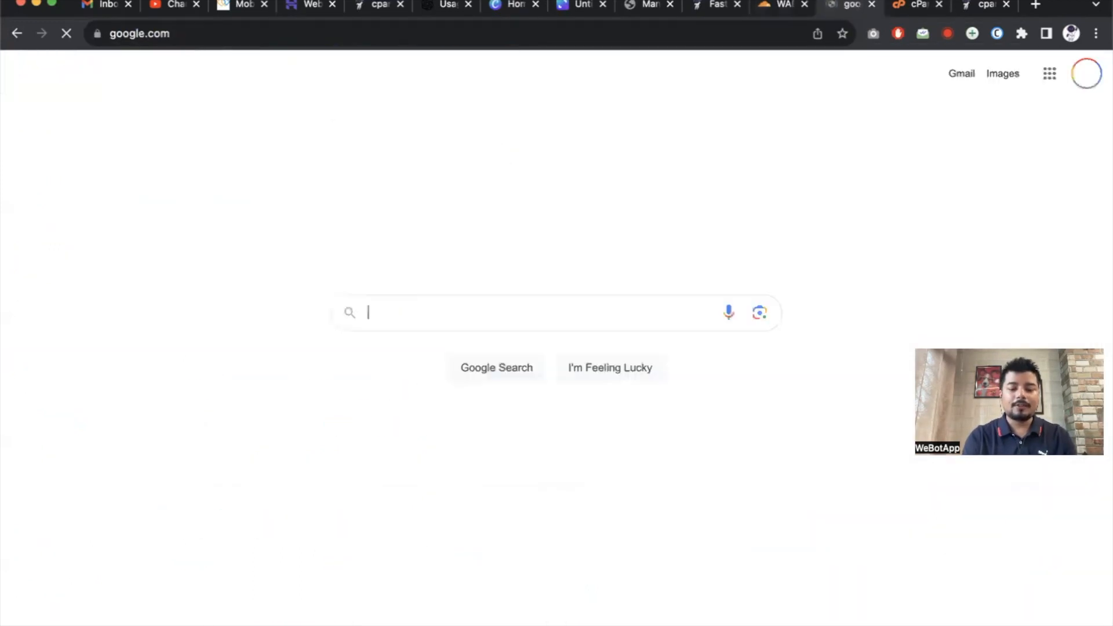
type("dloud")
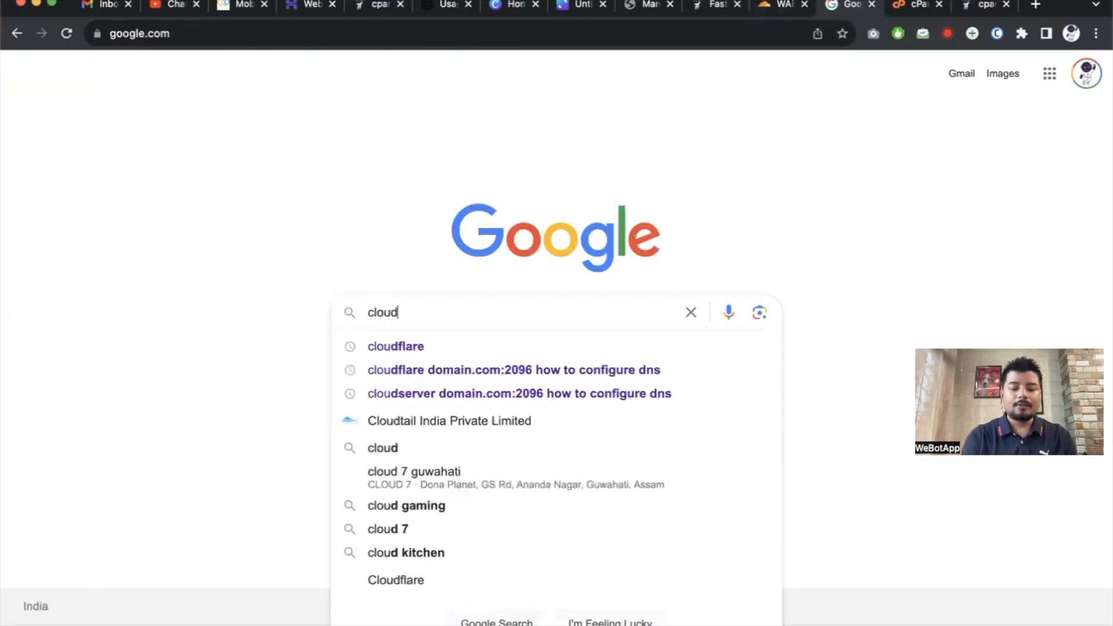
type("flare managed challenge")
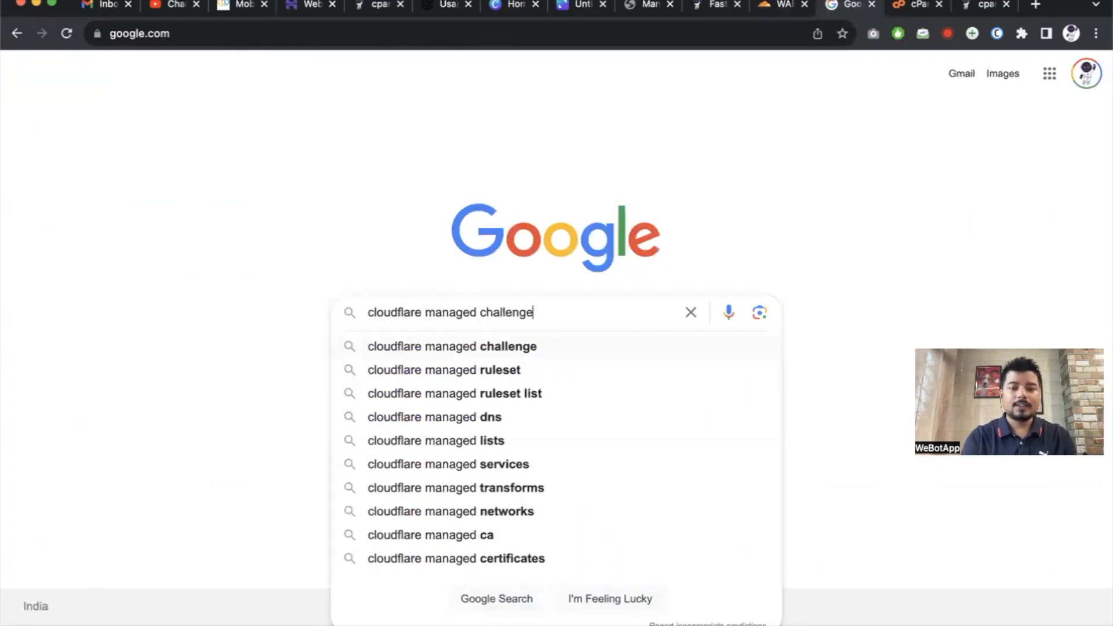
key("Return")
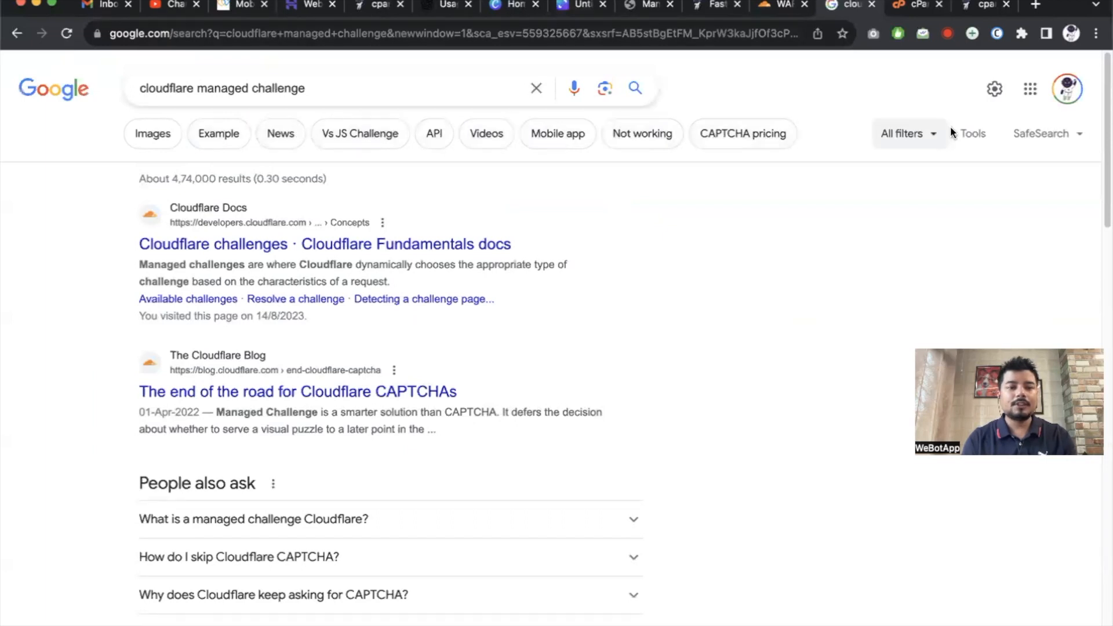
Show the image results and preview the Cloudflare Community challenge page screenshot.
left_click(162, 133)
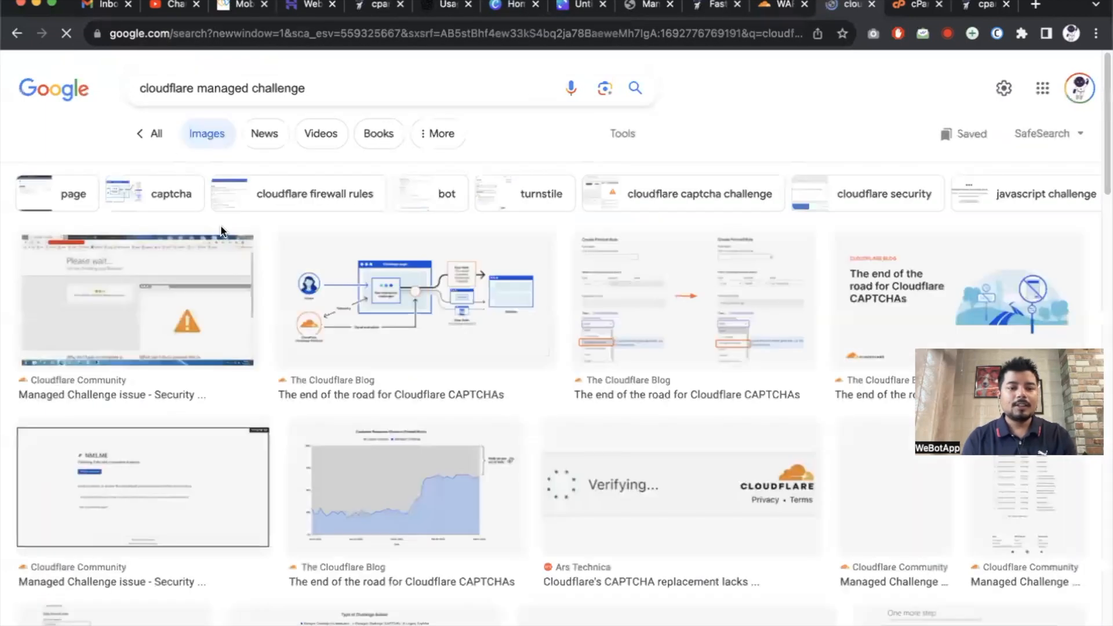
left_click(246, 302)
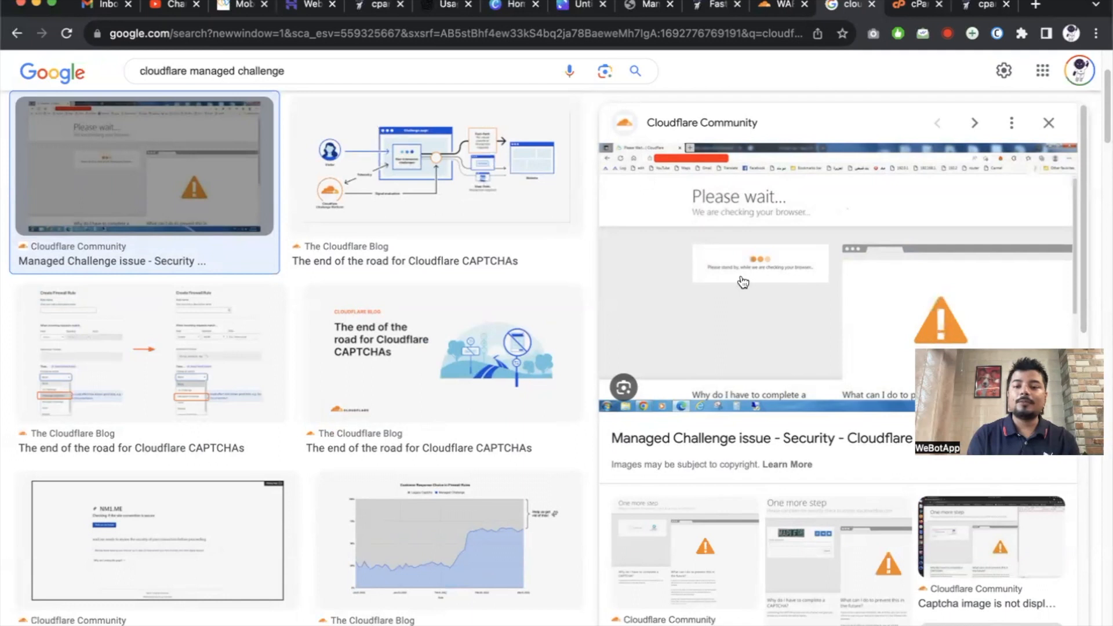
scroll(827, 323, "up", 5)
scroll(810, 353, "up", 2)
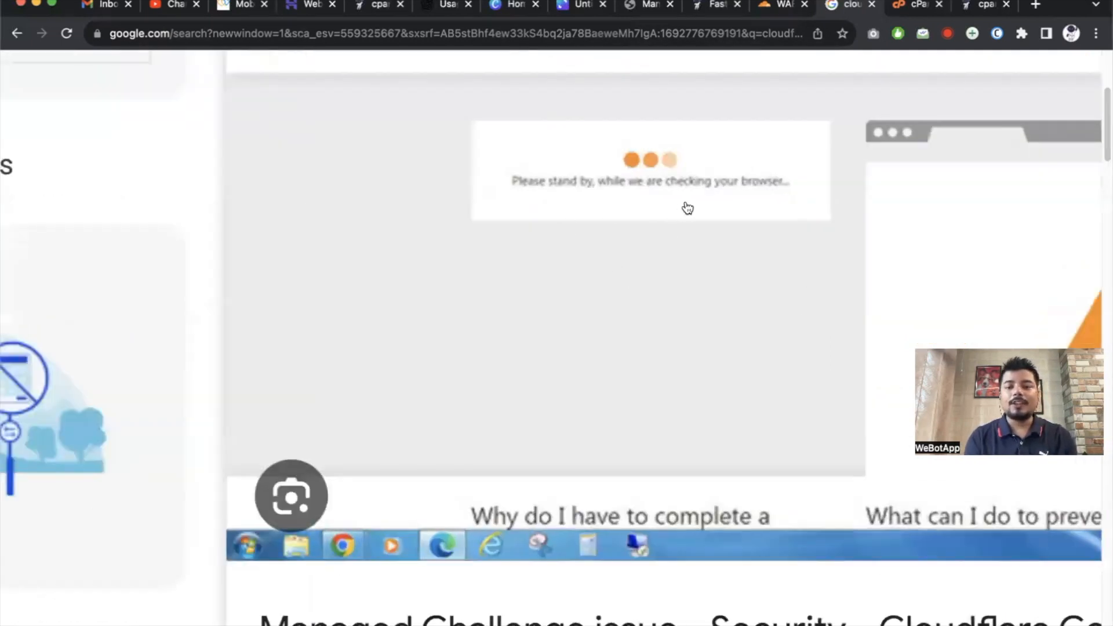
scroll(687, 208, "down", 7)
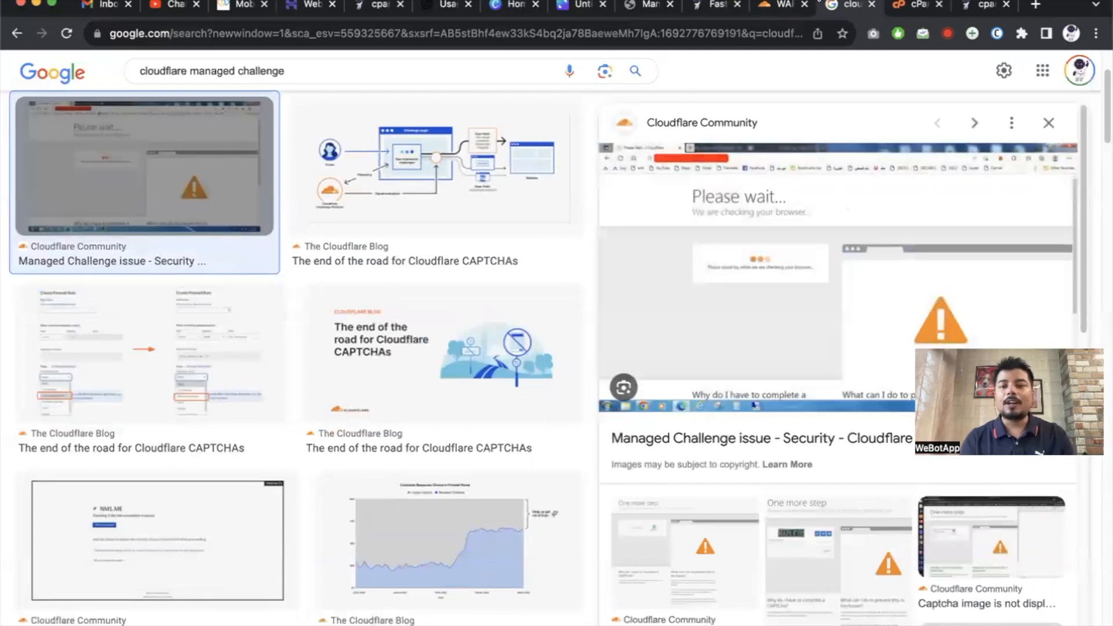
Deploy the Country rule and begin another custom rule.
left_click(777, 5)
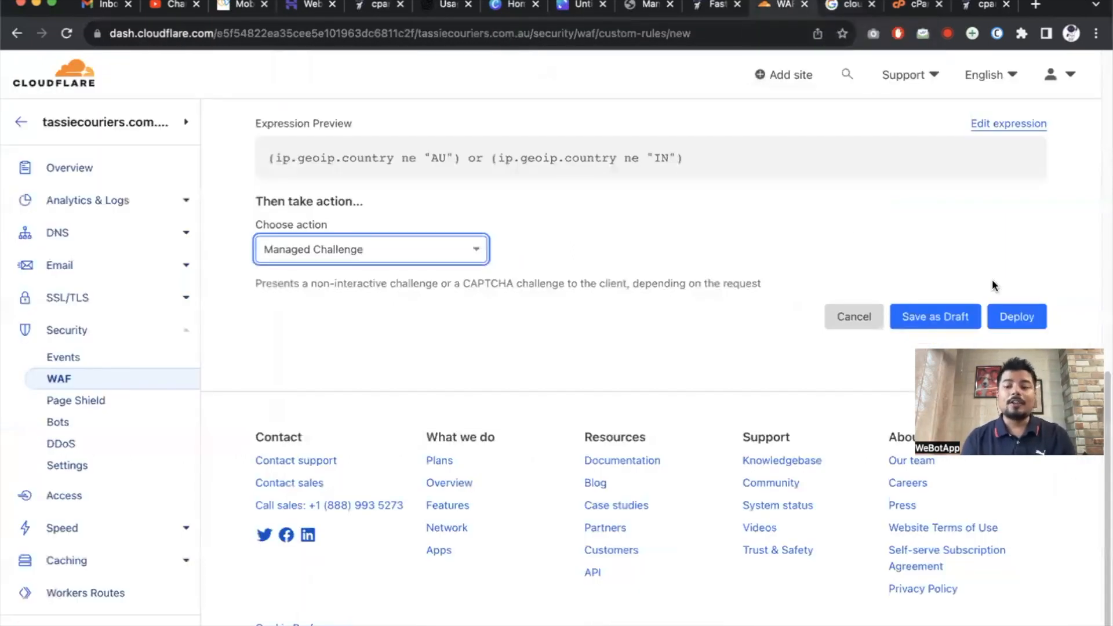
left_click(1011, 325)
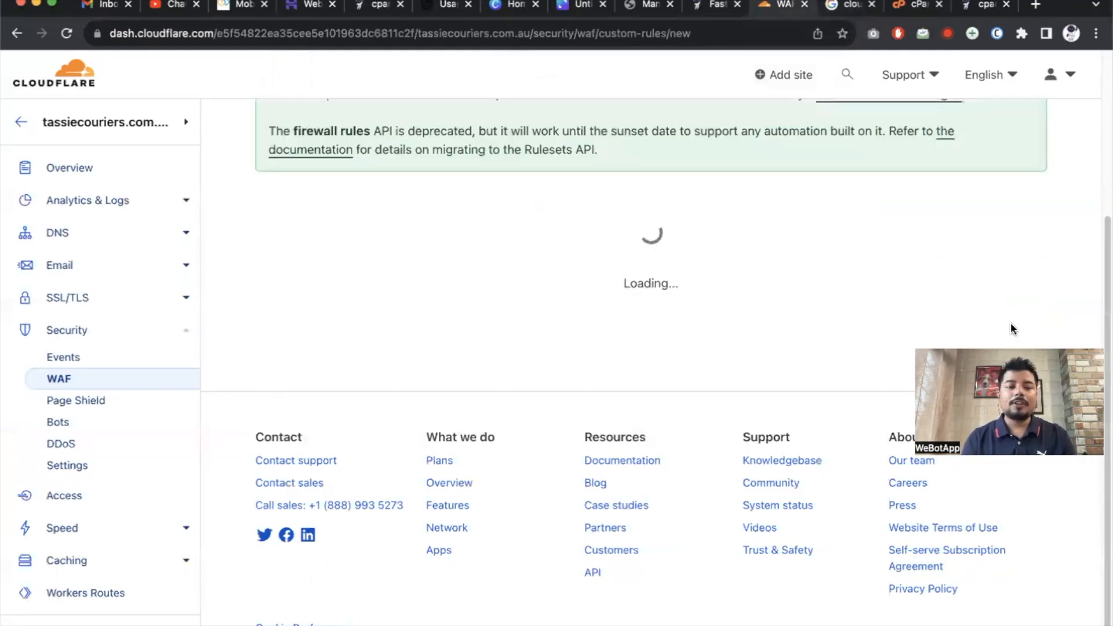
left_click(302, 526)
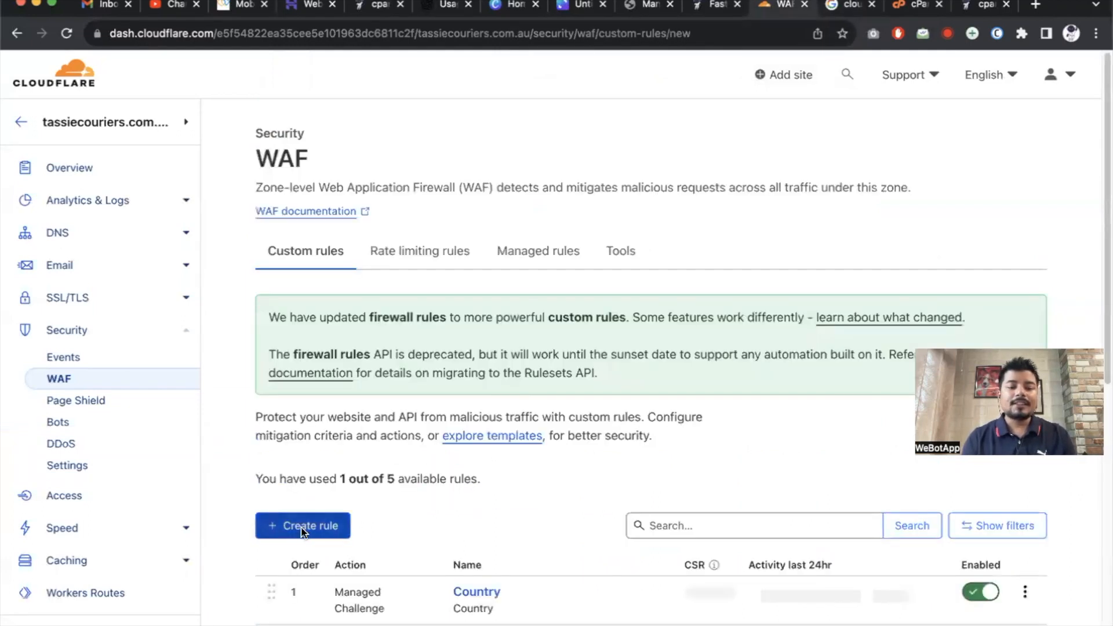
Name the new rule /xmlrpc.php and copy the name.
left_click(342, 510)
scroll(345, 502, "down", 3)
left_click(359, 410)
left_click(371, 470)
scroll(371, 463, "down", 3)
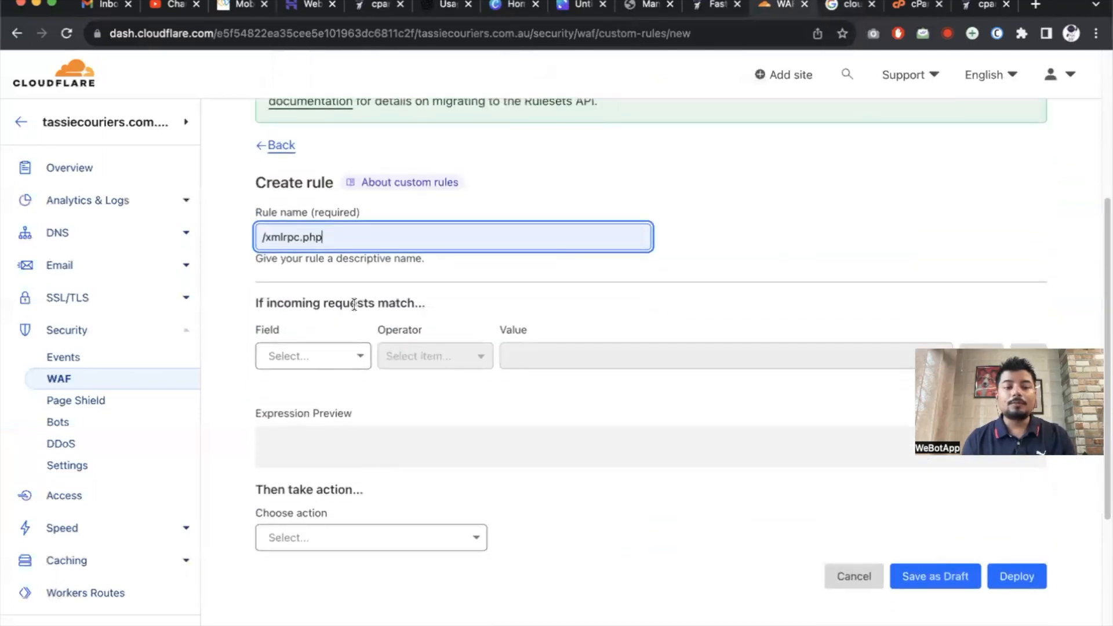
scroll(271, 241, "up", 5)
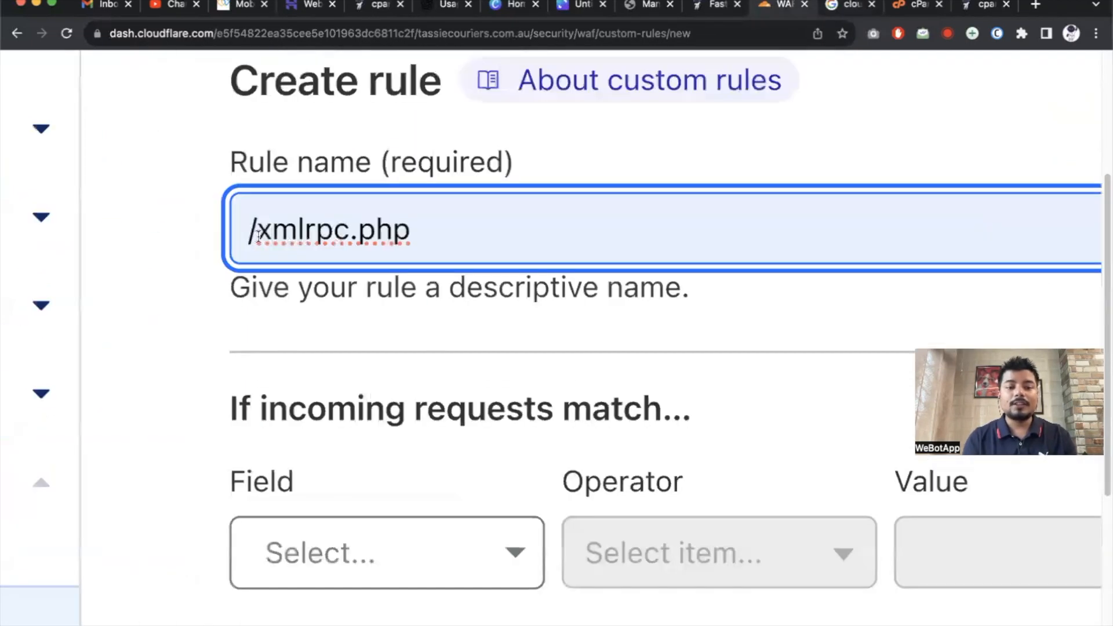
left_click_drag(258, 235, 656, 235)
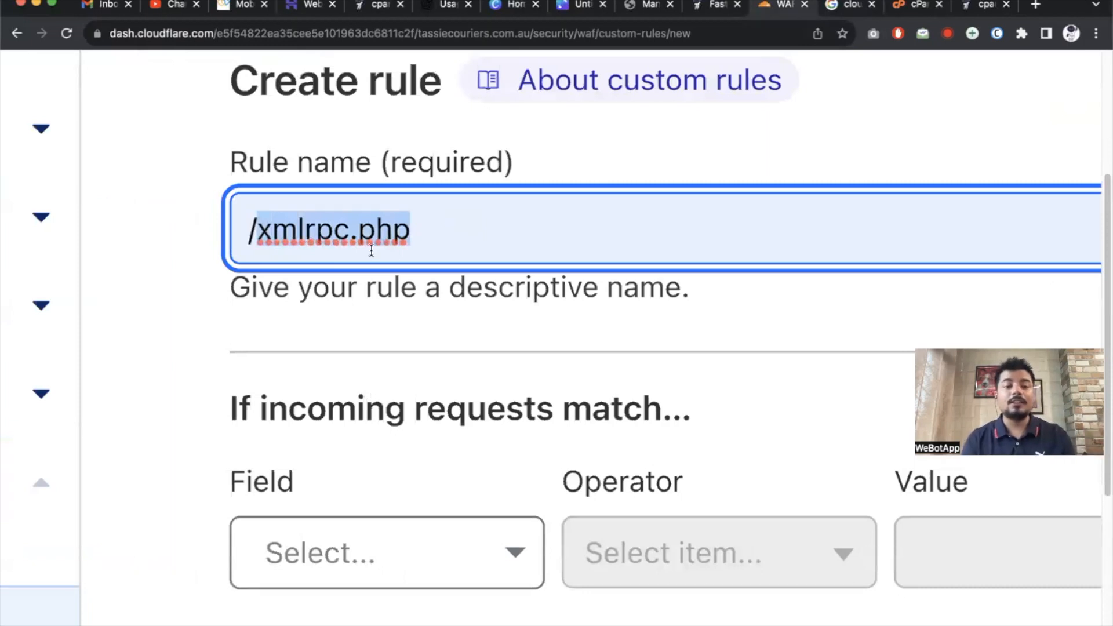
left_click(304, 238)
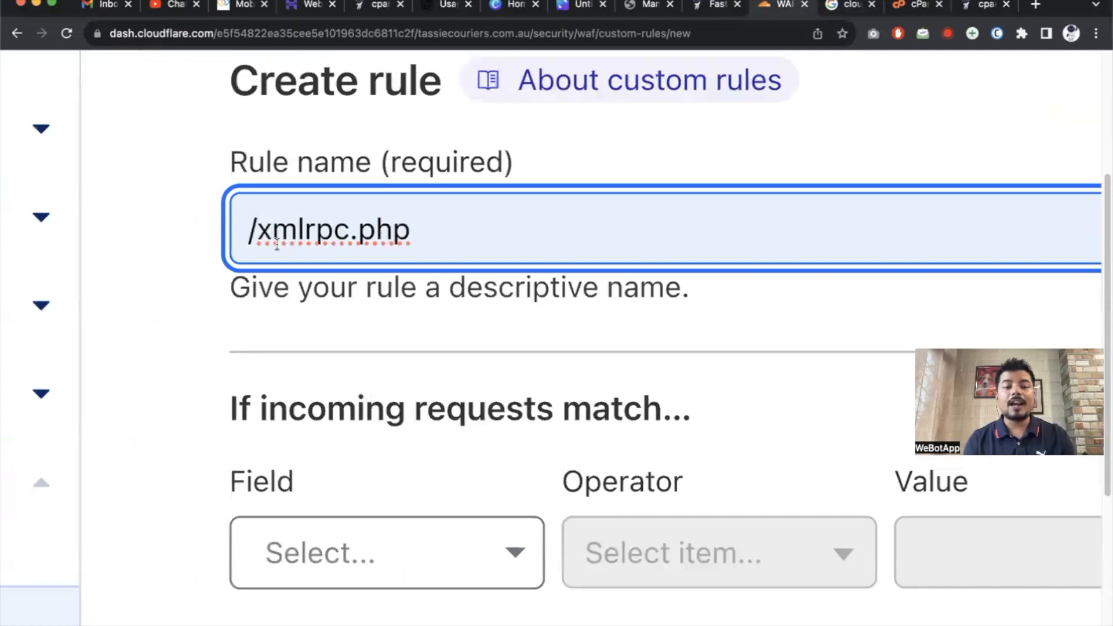
triple_click(323, 229)
key("super+c")
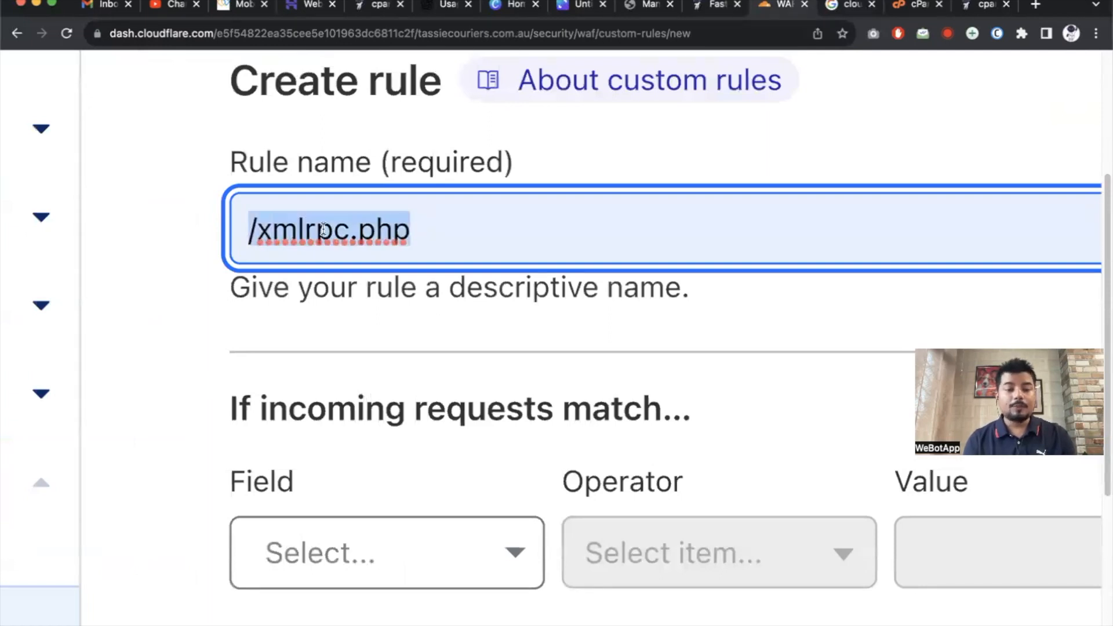
Match requests whose URI equals /xmlrpc.php.
scroll(330, 261, "down", 5)
left_click(340, 296)
scroll(339, 458, "down", 5)
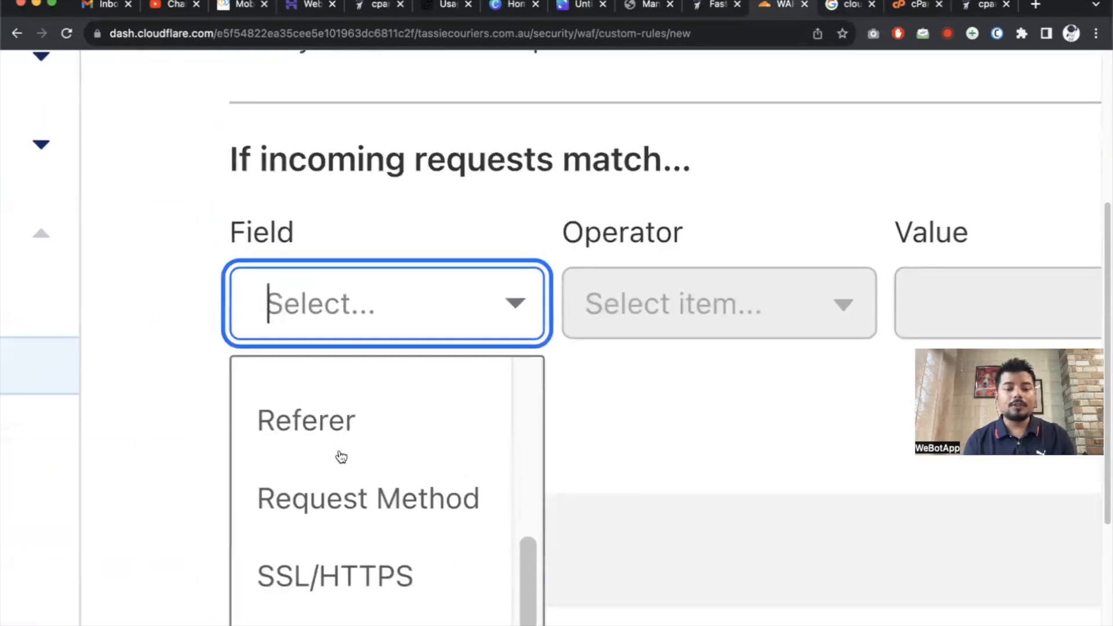
scroll(341, 457, "down", 3)
left_click(330, 525)
left_click(725, 319)
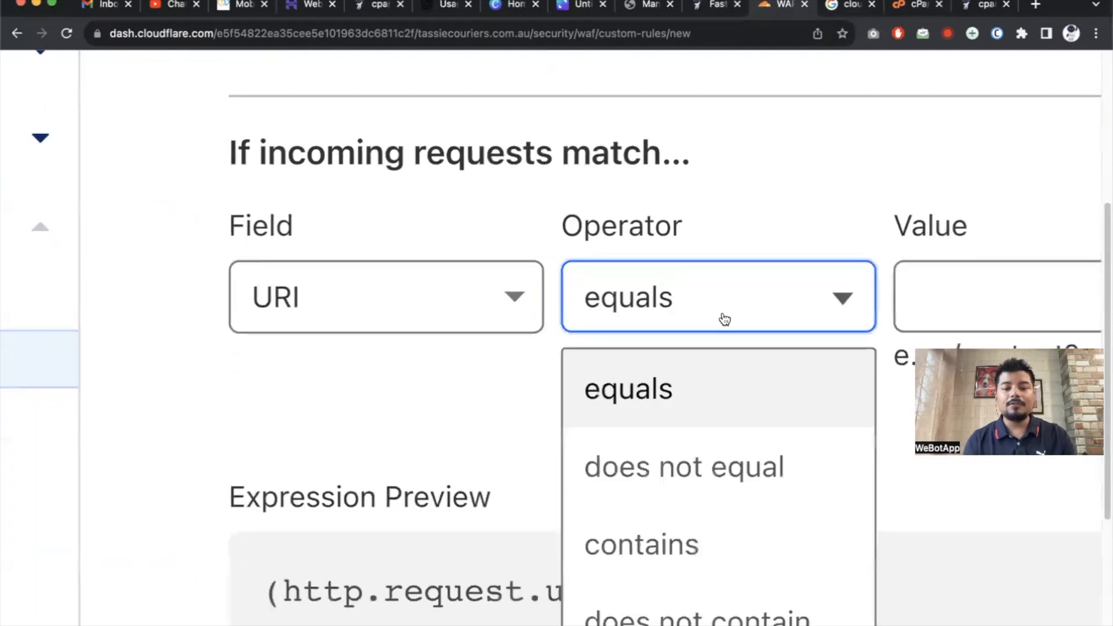
left_click(927, 275)
key("super+v")
Set the action to Block and deploy the /xmlrpc.php rule.
scroll(809, 298, "down", 5)
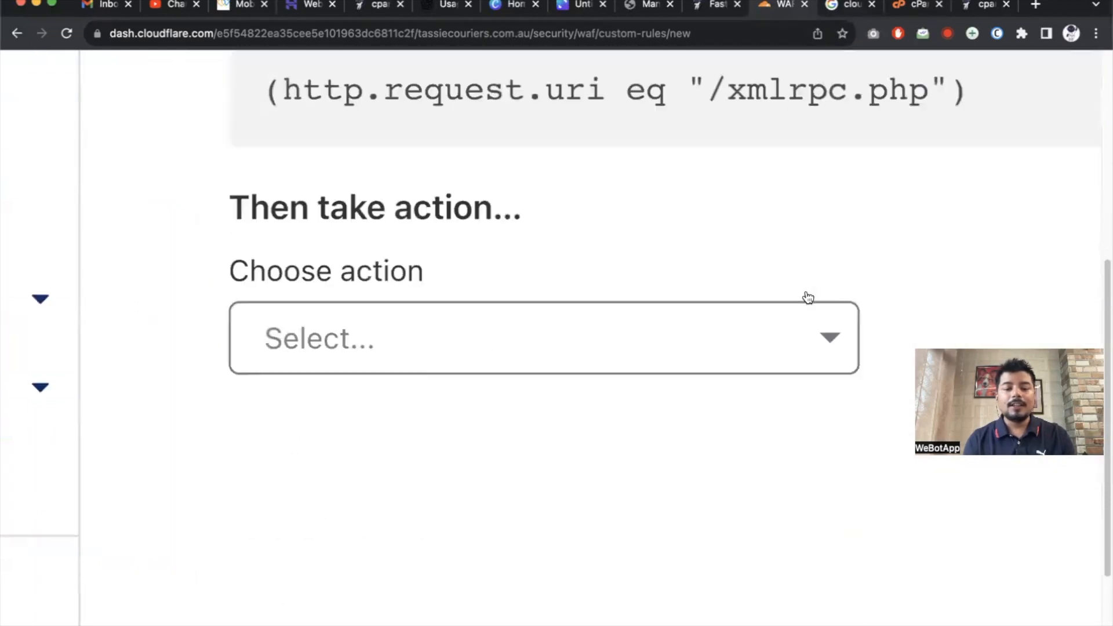
left_click(516, 238)
left_click(417, 367)
scroll(408, 365, "down", 3)
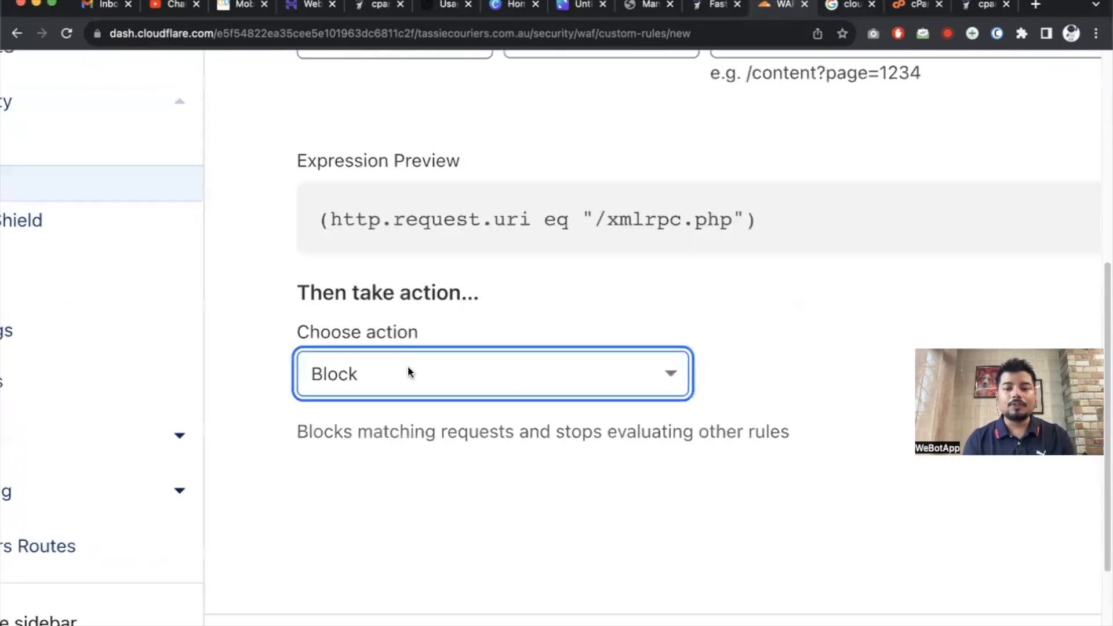
scroll(408, 367, "down", 4)
scroll(876, 538, "right", 3)
left_click(976, 542)
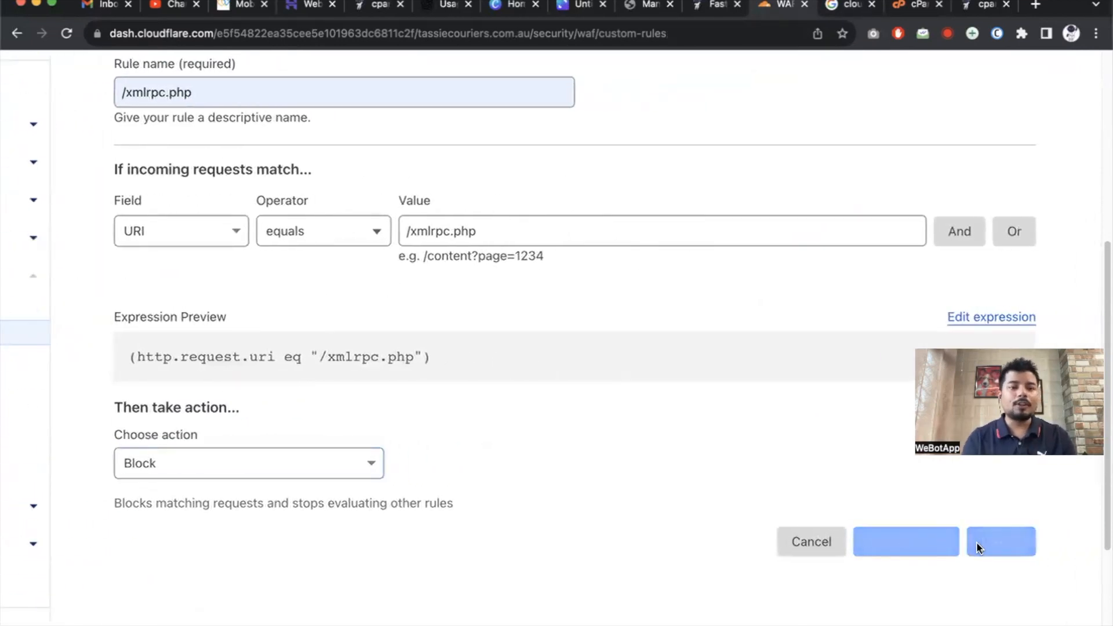
scroll(349, 269, "down", 4)
scroll(174, 255, "down", 2)
left_click(169, 240)
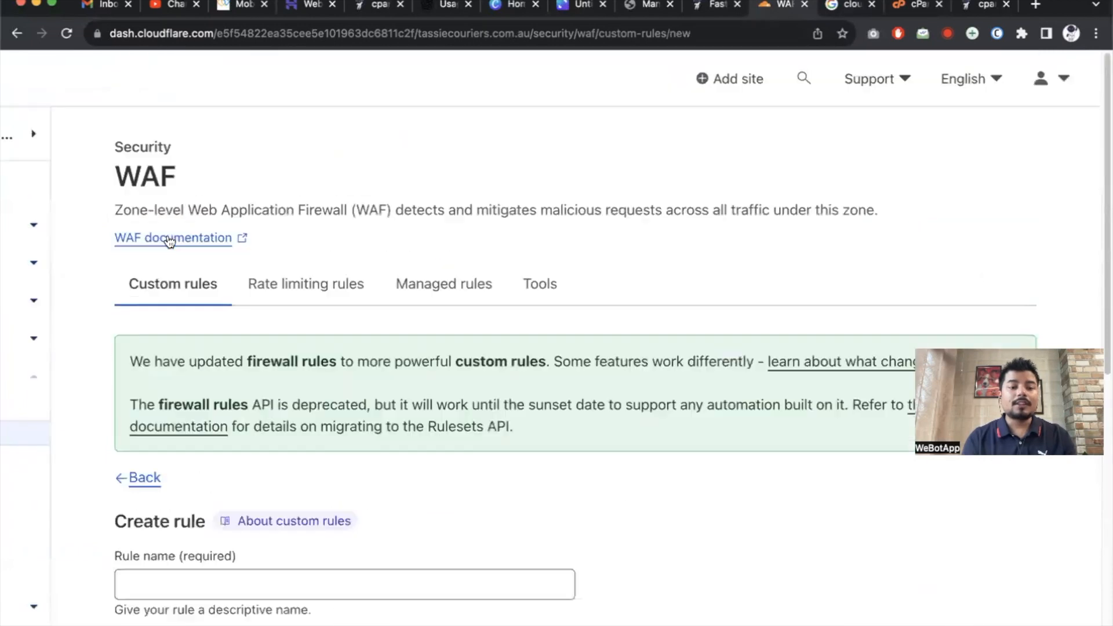
Name the rule http and match HTTP Version equals HTTP/1.0.
scroll(216, 266, "down", 5)
left_click(231, 209)
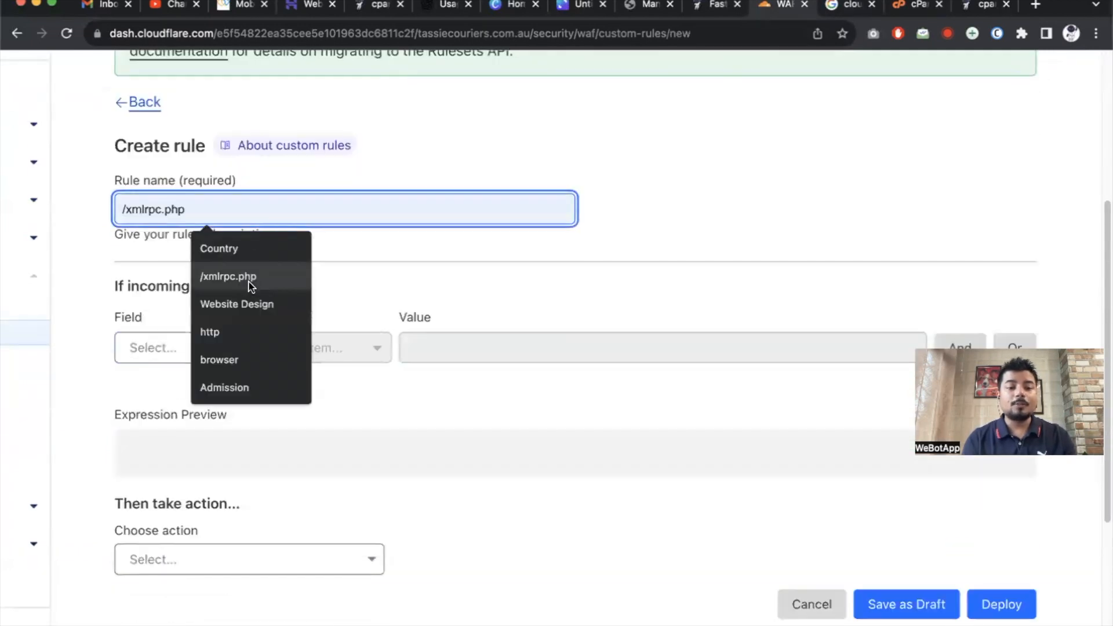
left_click(243, 335)
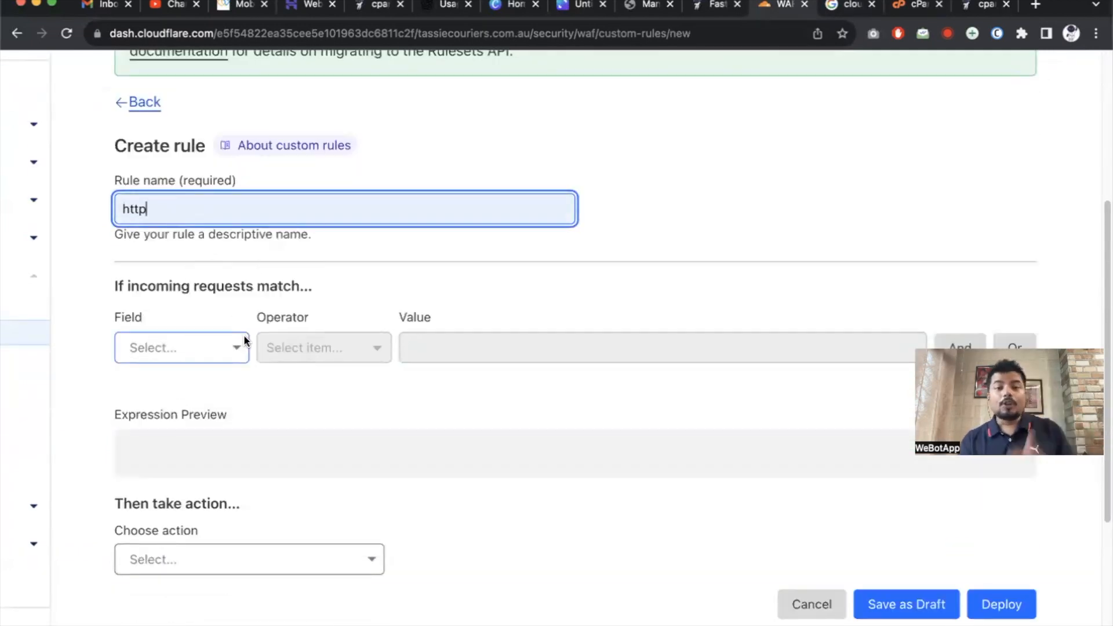
scroll(232, 325, "down", 1)
left_click(211, 304)
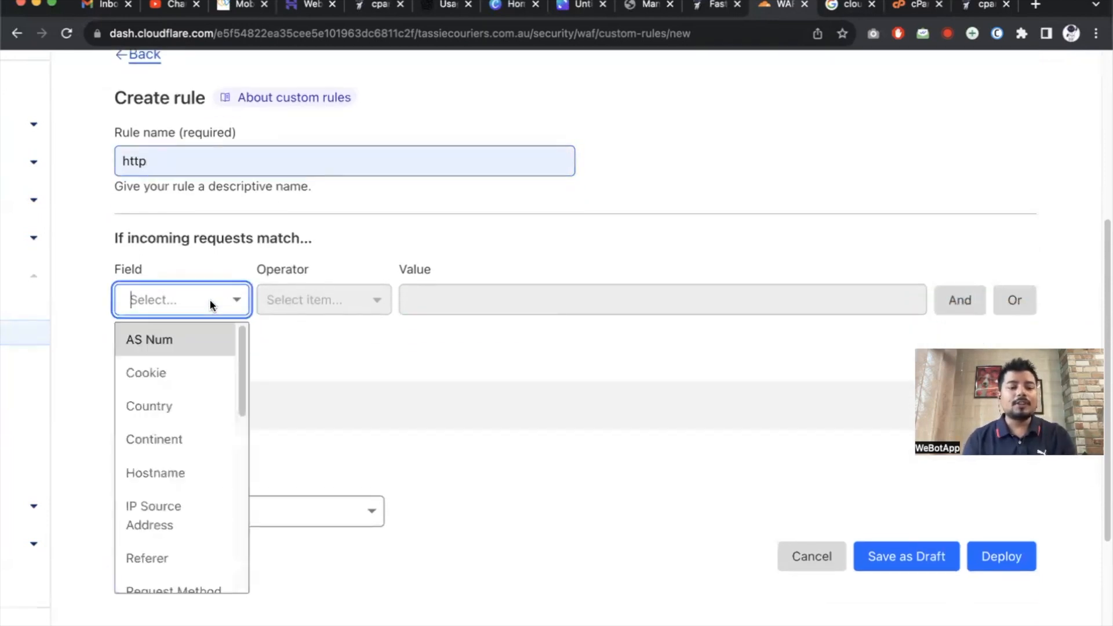
scroll(191, 496, "down", 3)
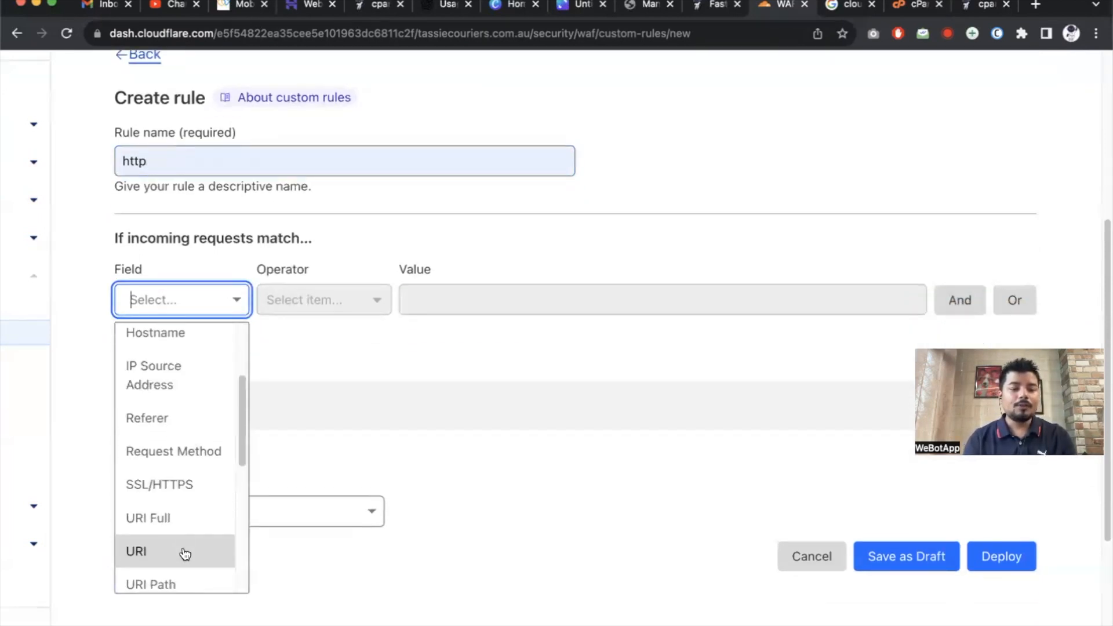
scroll(183, 539, "down", 5)
left_click(174, 567)
left_click(353, 304)
left_click(485, 296)
left_click(475, 338)
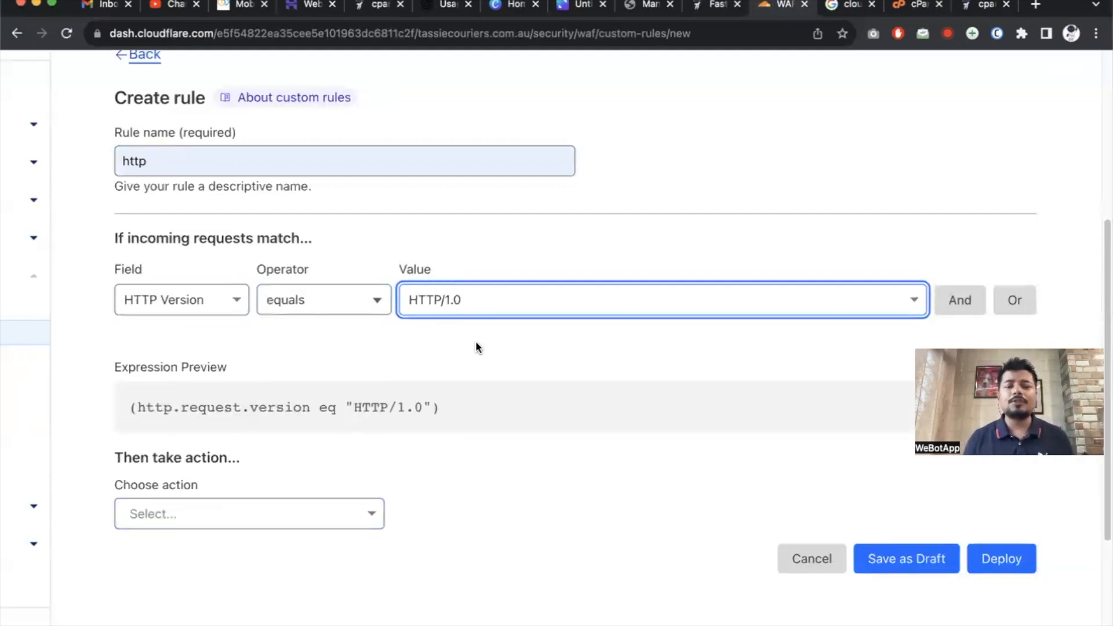
Set the action to Managed Challenge and deploy the http rule.
scroll(475, 343, "down", 5)
left_click(266, 306)
left_click(225, 362)
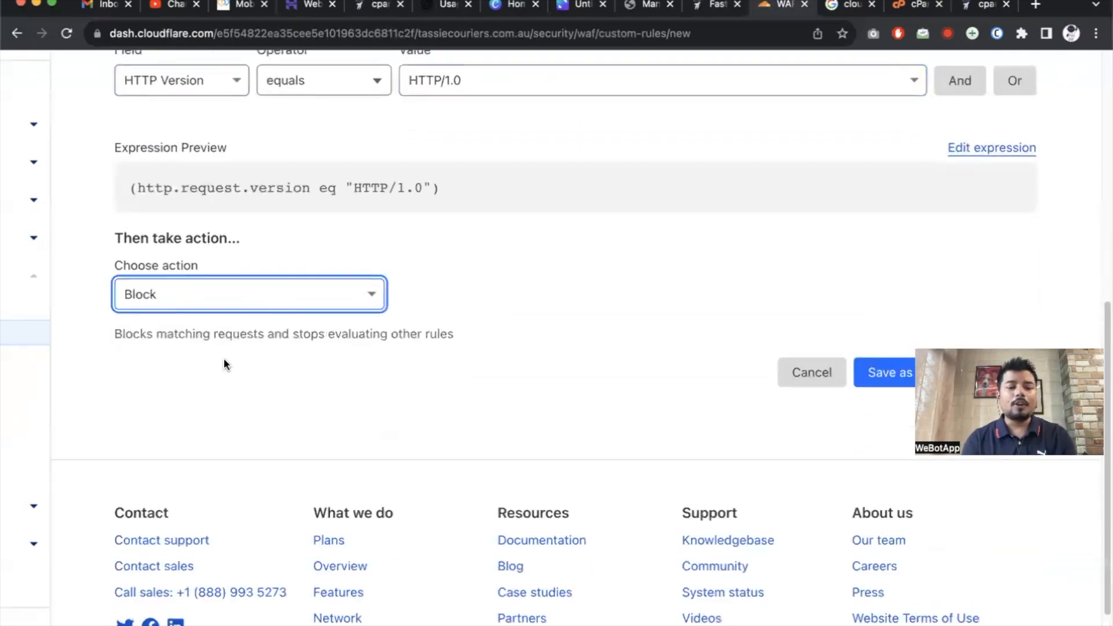
left_click(273, 295)
left_click(229, 331)
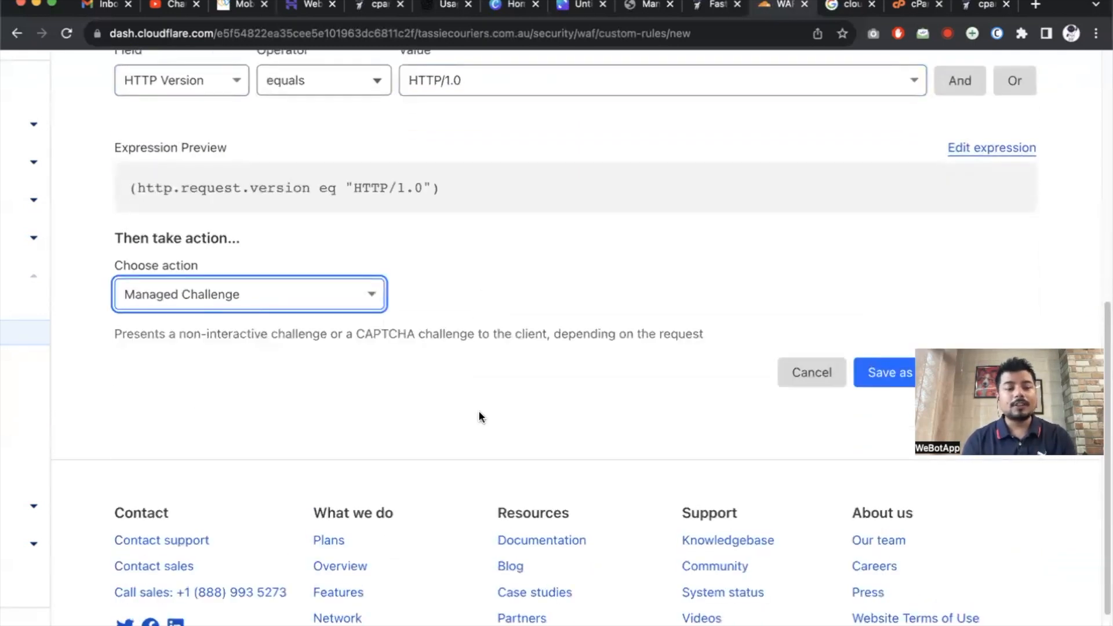
scroll(479, 411, "down", 3)
left_click(1002, 261)
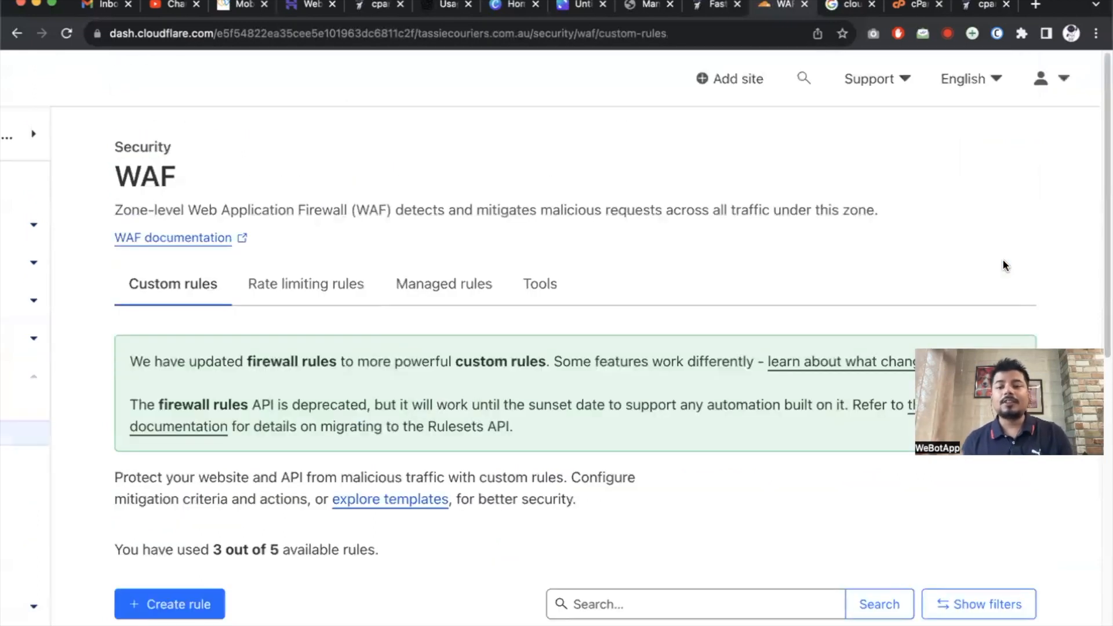
scroll(1003, 261, "down", 3)
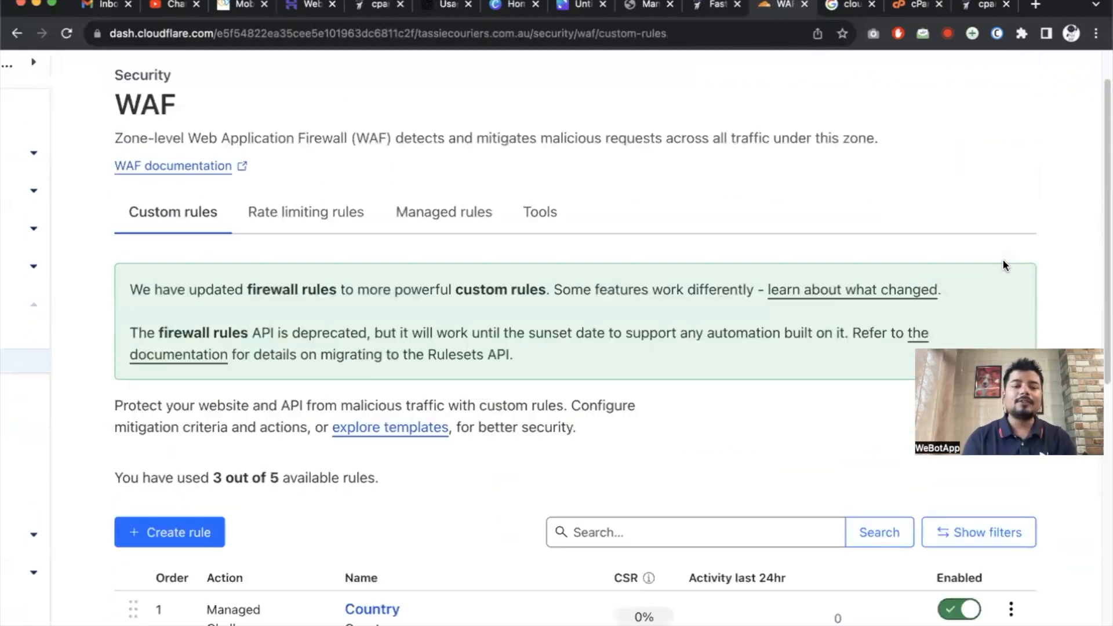
scroll(1003, 258, "down", 2)
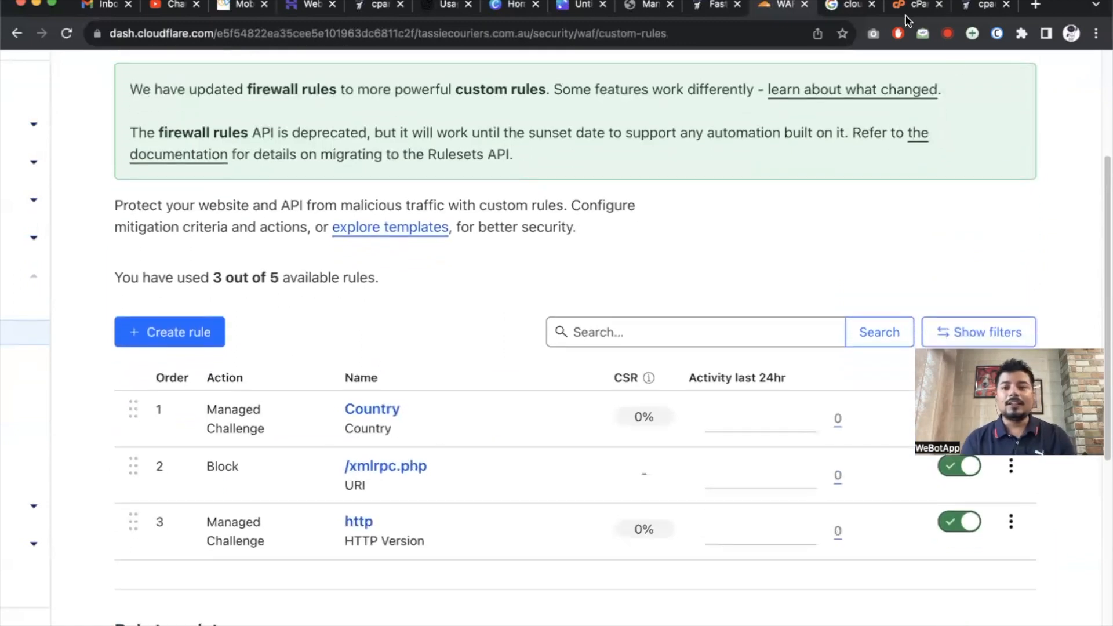
left_click(844, 7)
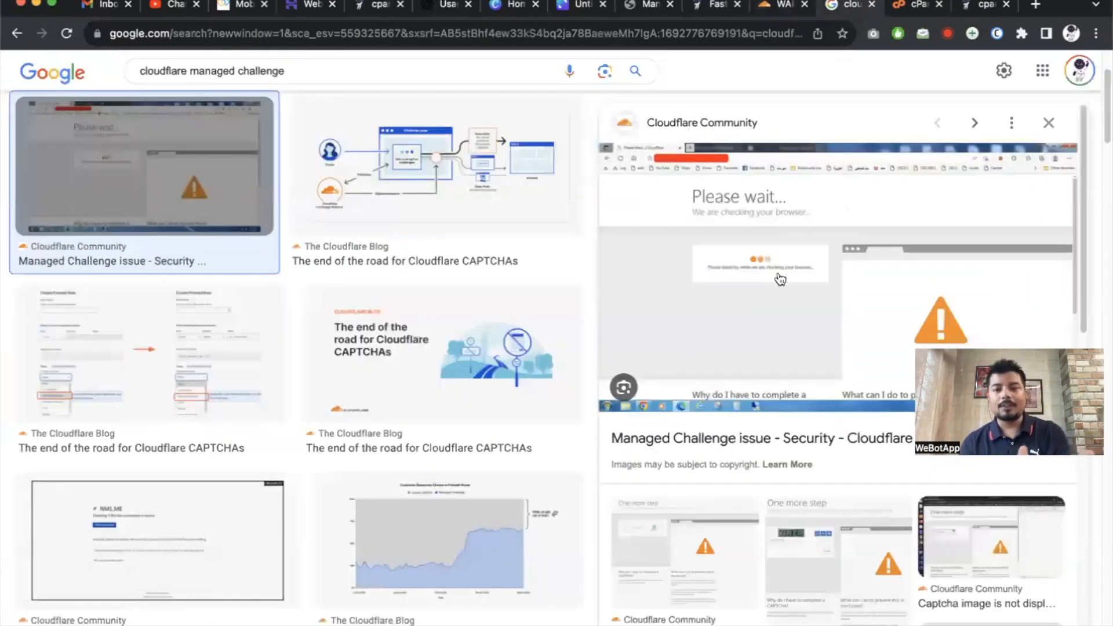
Go back to the Cloudflare custom rules list showing Country, /xmlrpc.php and http.
left_click(779, 7)
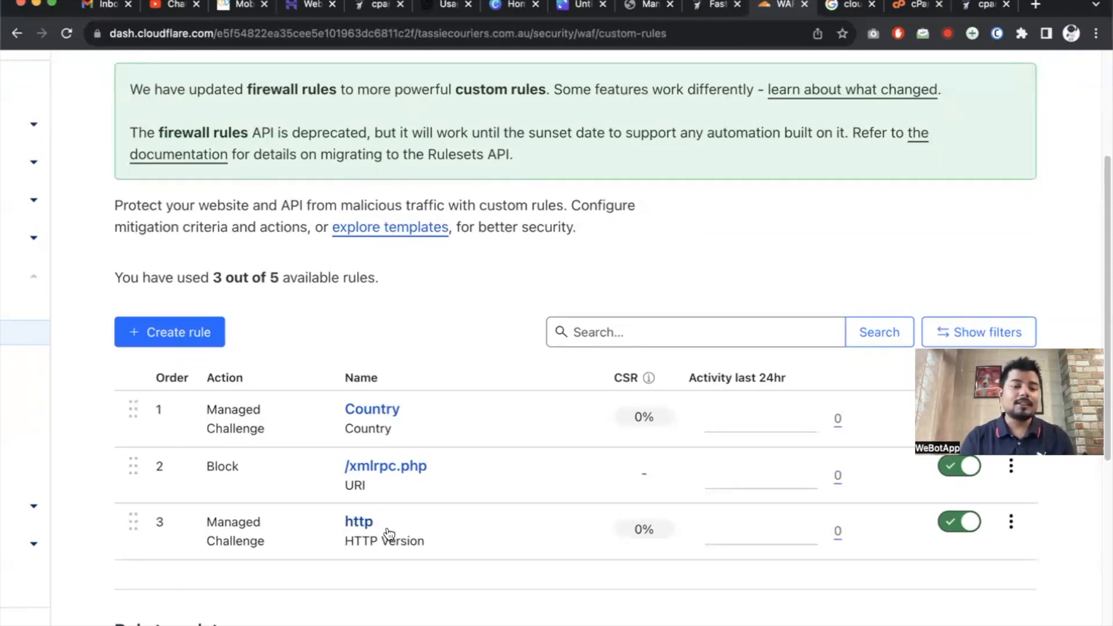
Open Security > Bots and confirm Bot Fight Mode is enabled.
scroll(388, 533, "down", 2)
scroll(199, 283, "down", 2)
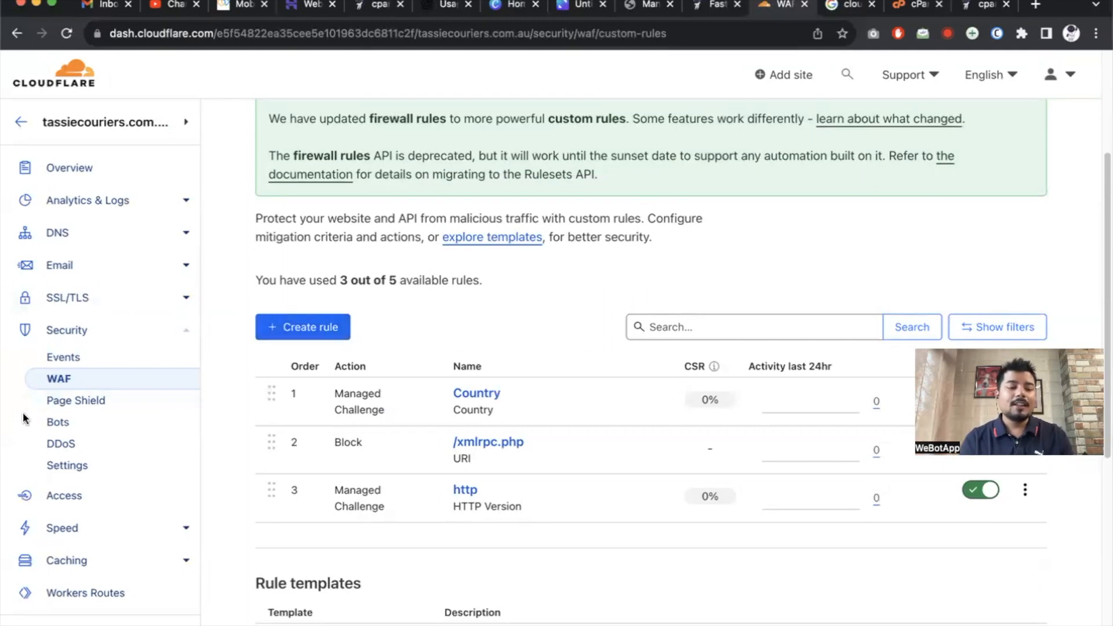
left_click(59, 422)
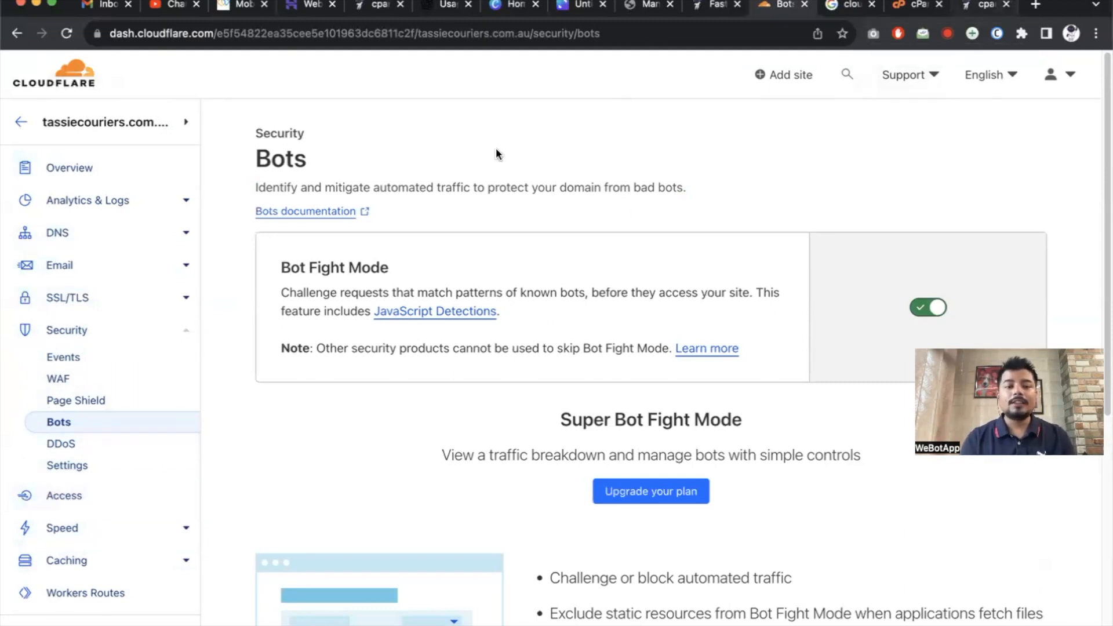
From the zone overview, open tassiecouriers.com.au in a new tab.
left_click(58, 168)
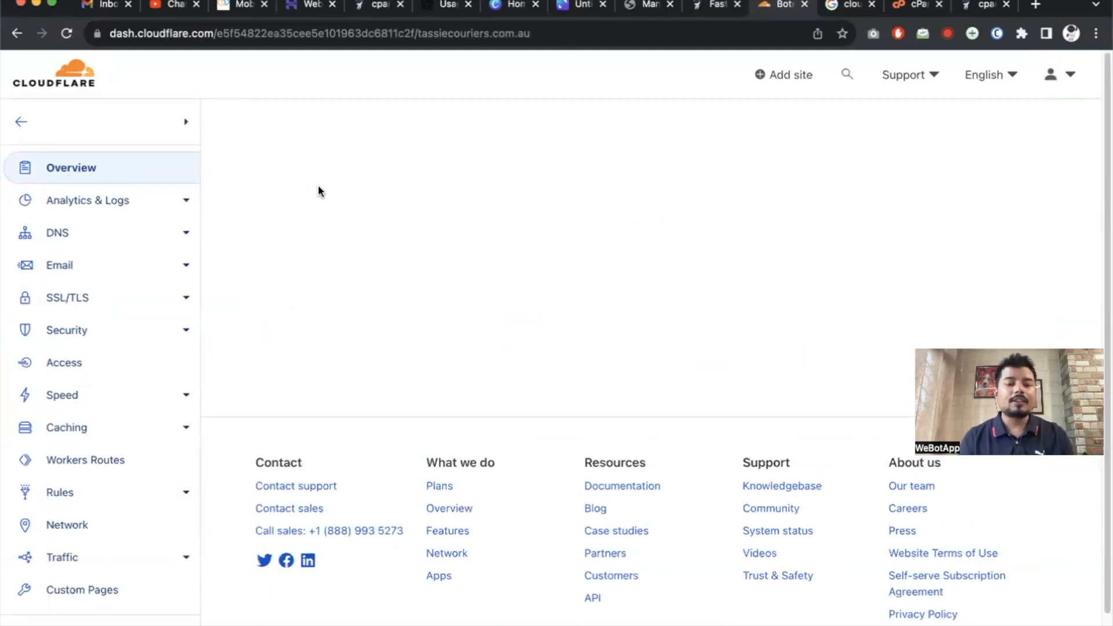
left_click_drag(256, 161, 574, 161)
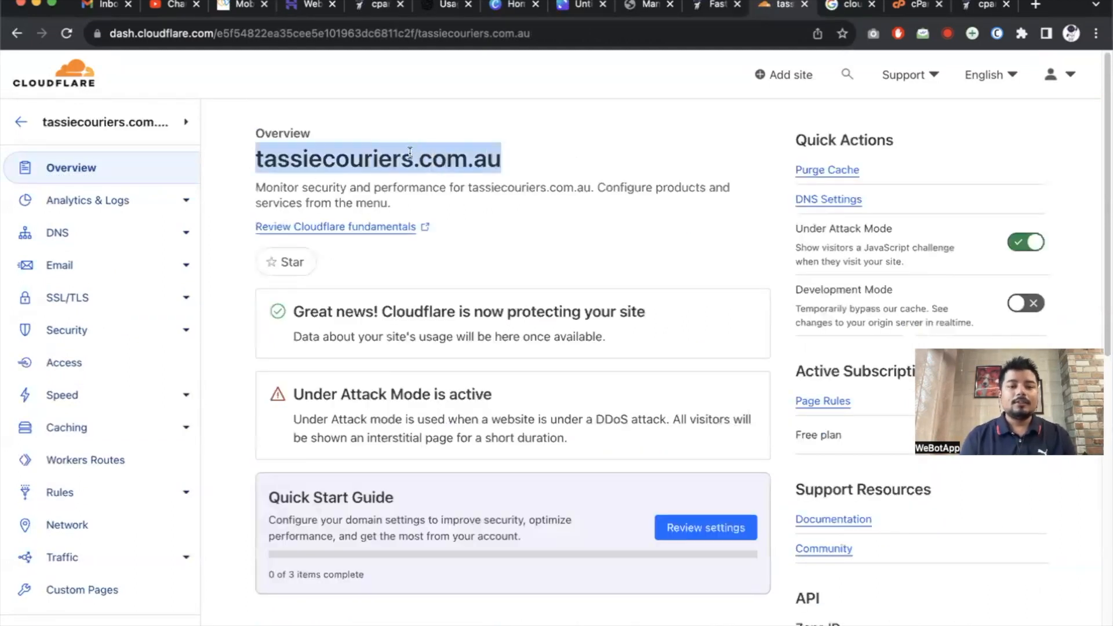
right_click(410, 152)
left_click(533, 220)
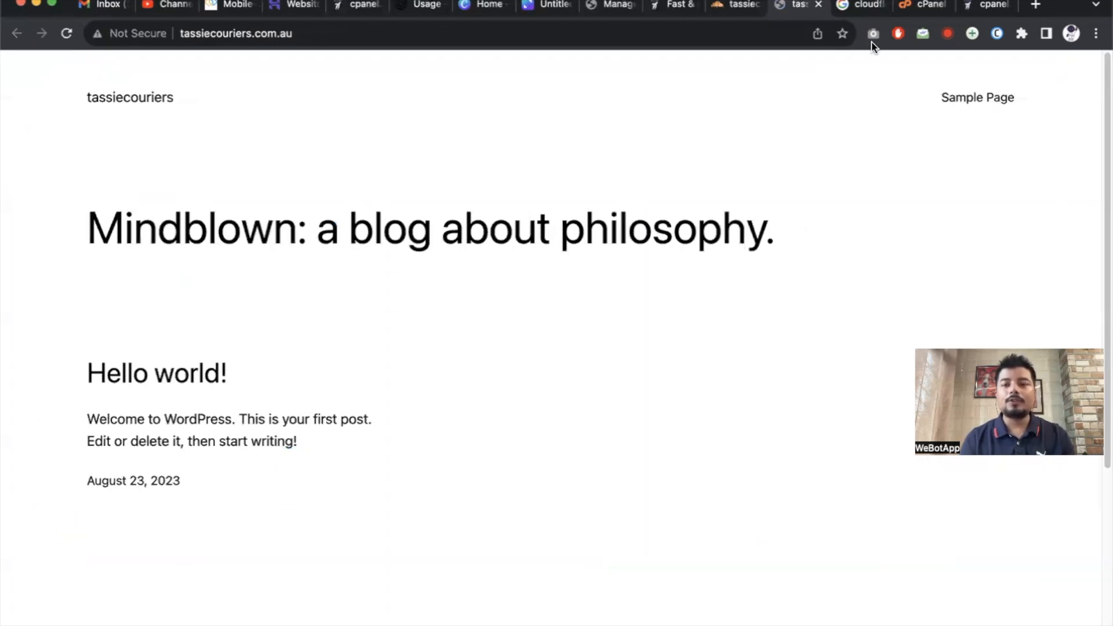
Log into the hosting control panel as the site user, then move the blog tab to the end.
left_click(987, 5)
scroll(522, 124, "up", 5)
left_click(658, 116)
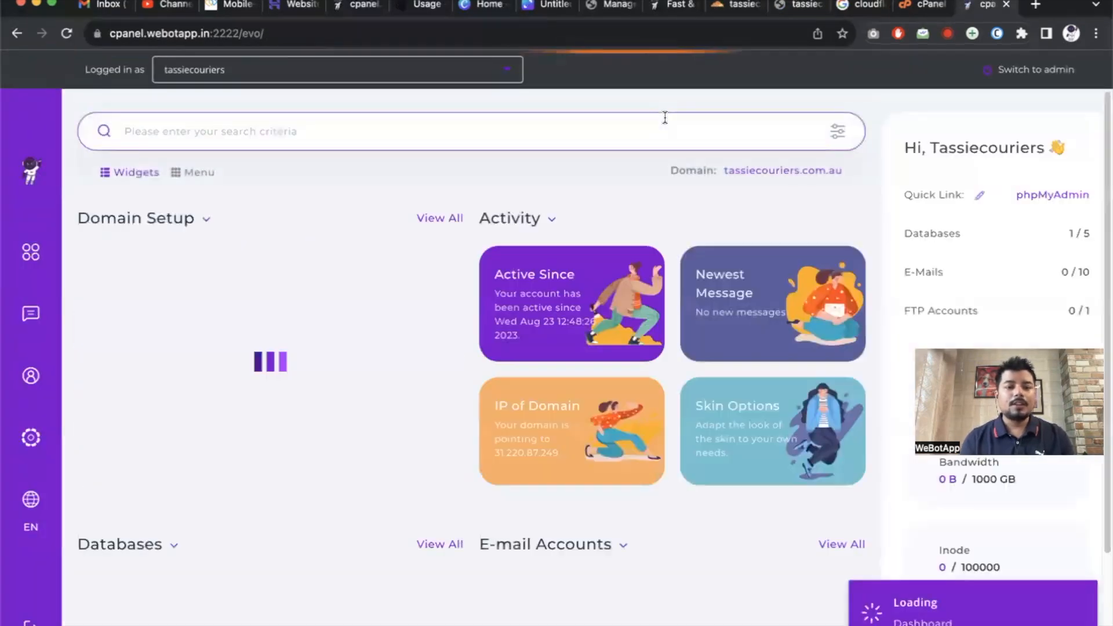
left_click(784, 15)
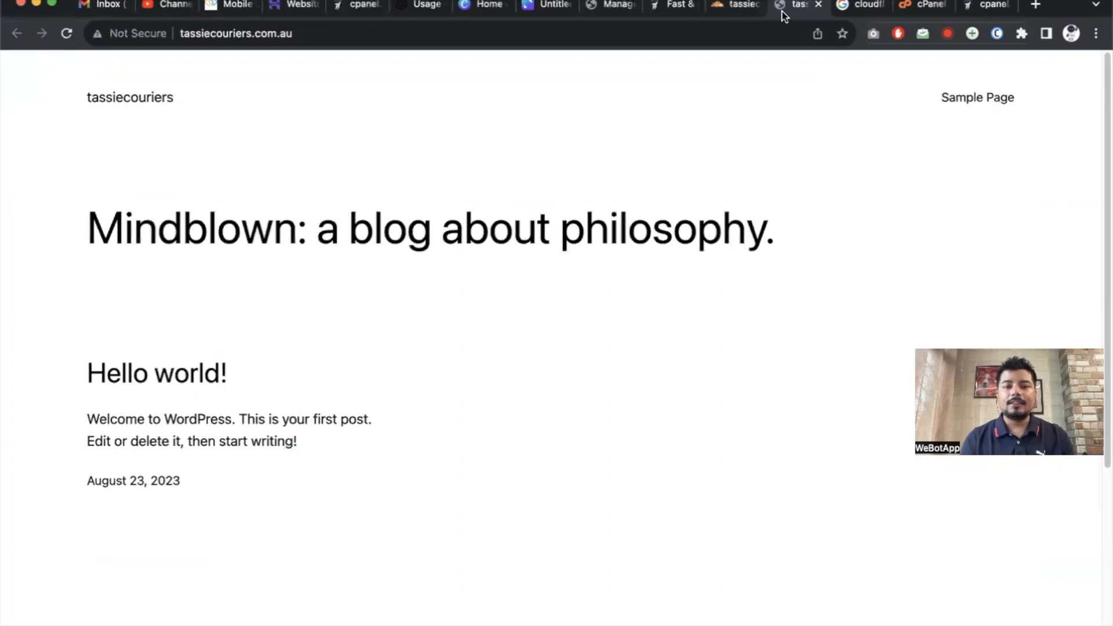
left_click_drag(784, 15, 988, 11)
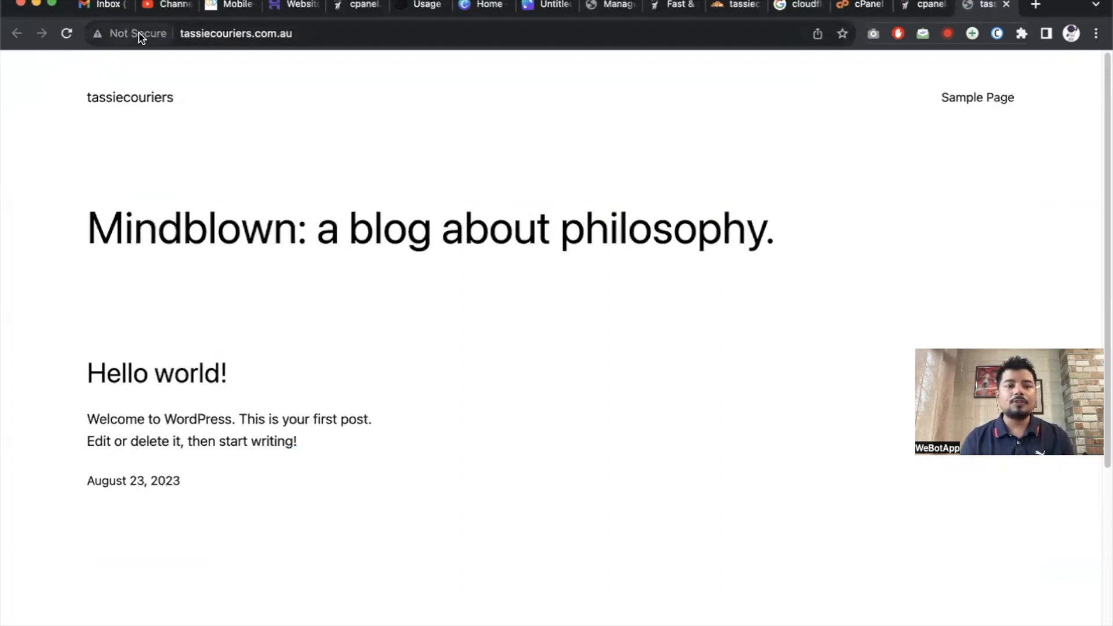
Search the hosting panel for 'ssl' and open the Certificate Authority SSL Certificate page.
left_click(924, 4)
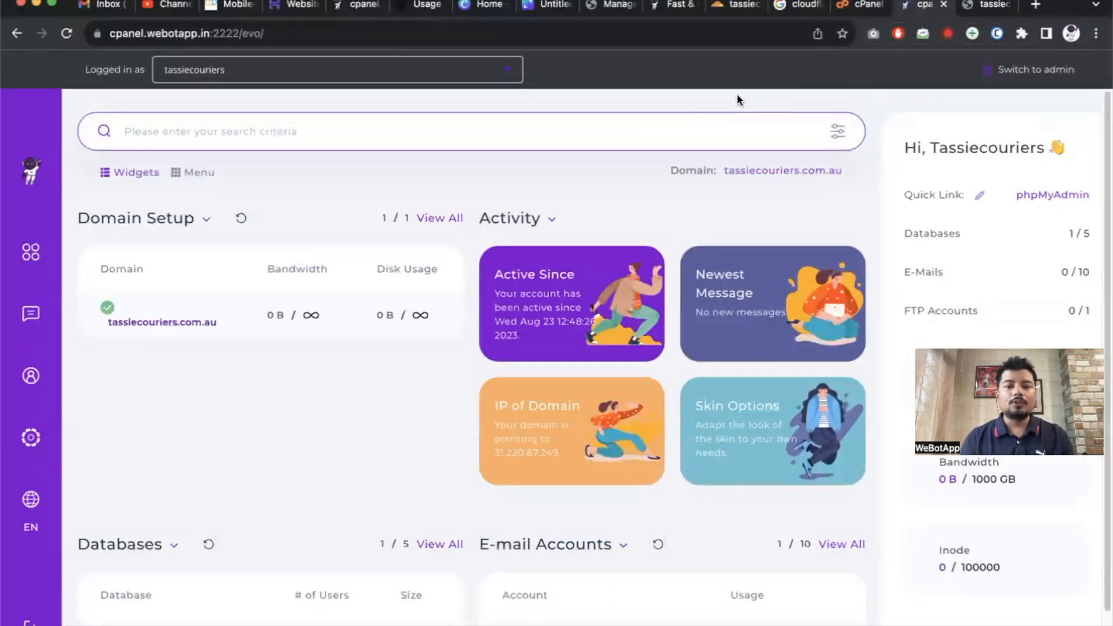
type("ssl")
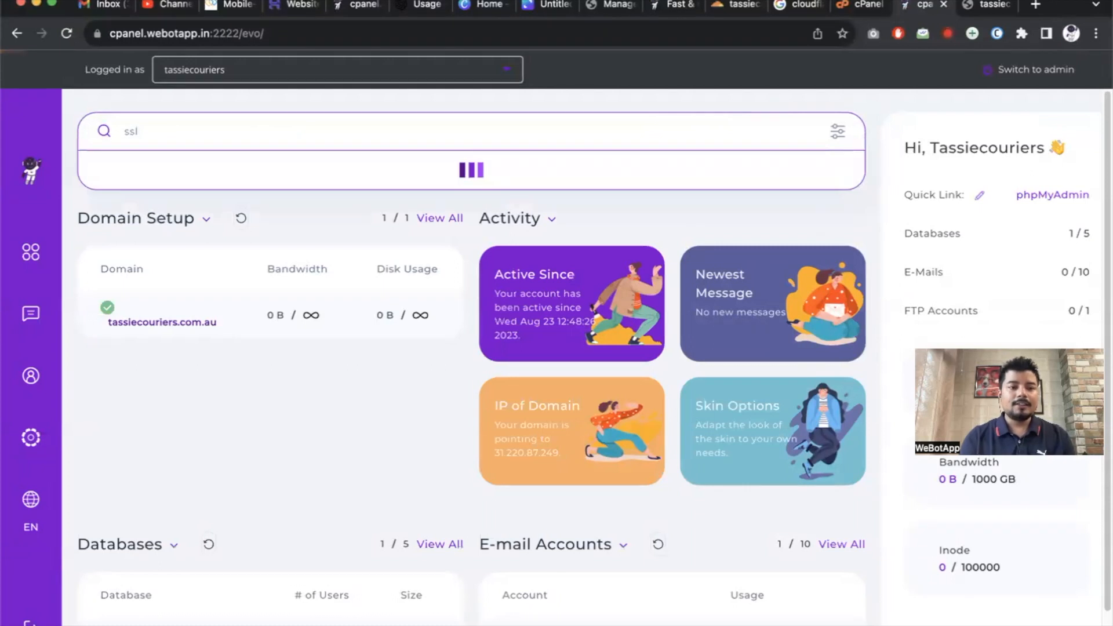
left_click(372, 203)
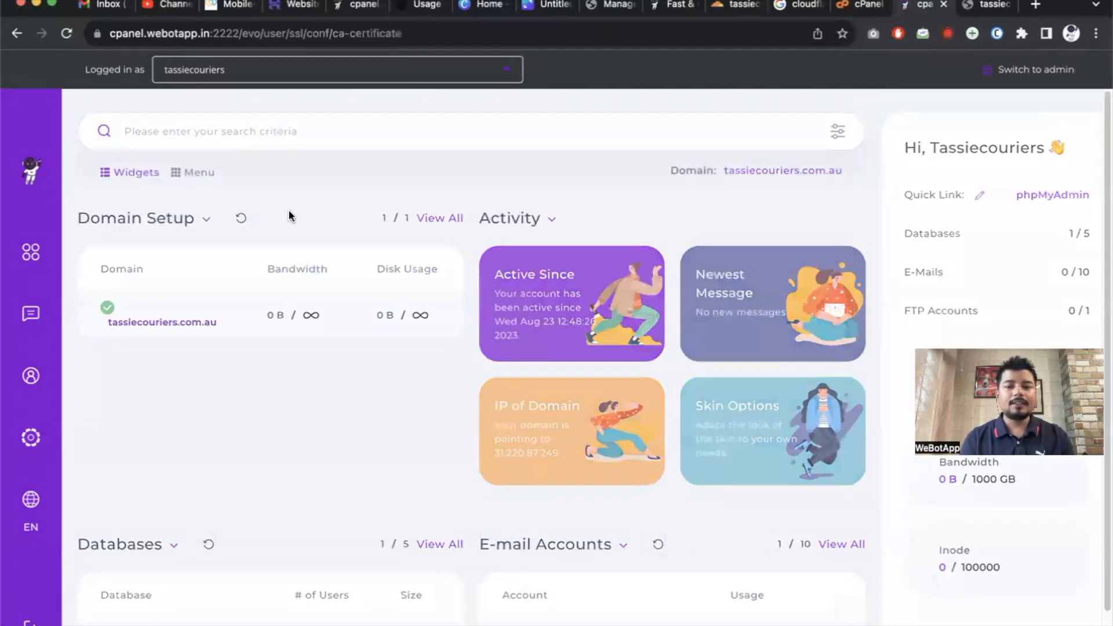
left_click(298, 275)
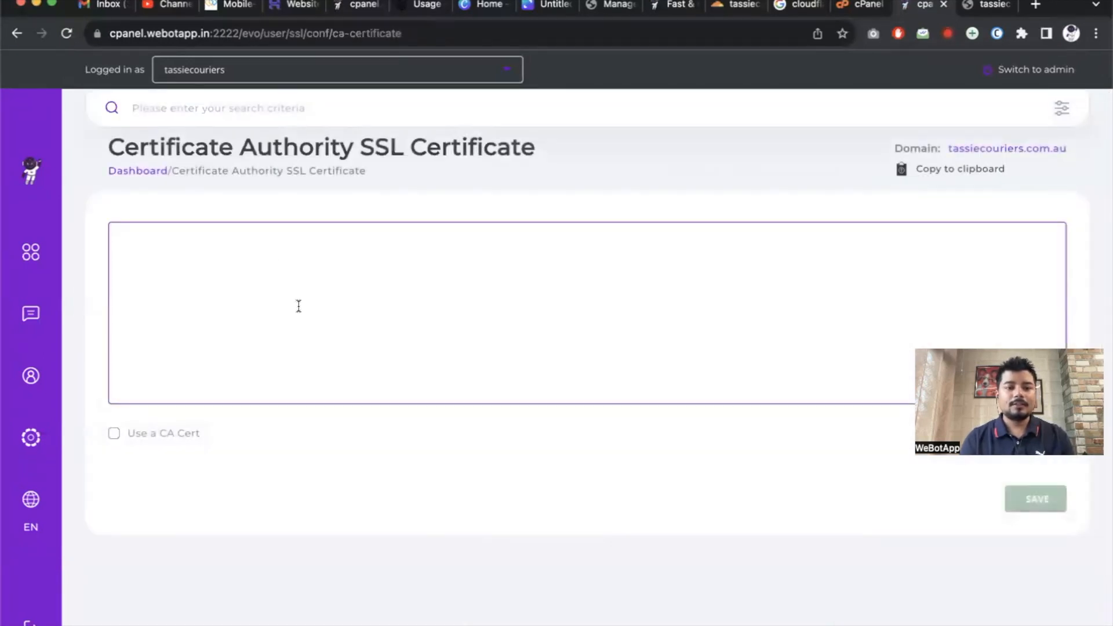
Request an automatic ACME certificate on the SSL Certificates page and dismiss the resulting error.
left_click(256, 103)
type("ssl")
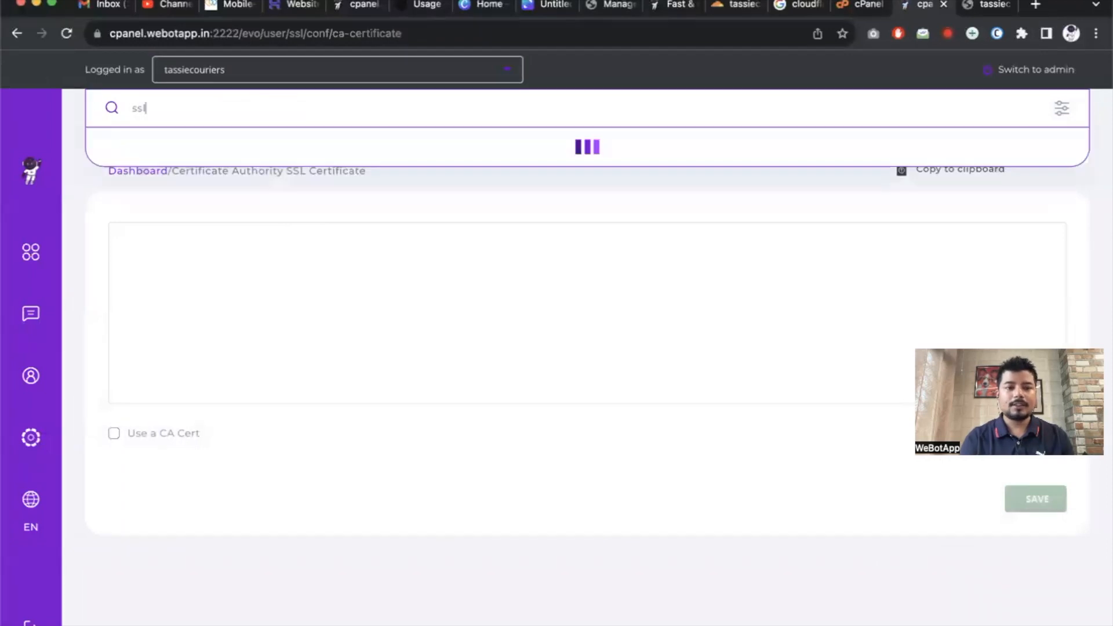
left_click(165, 139)
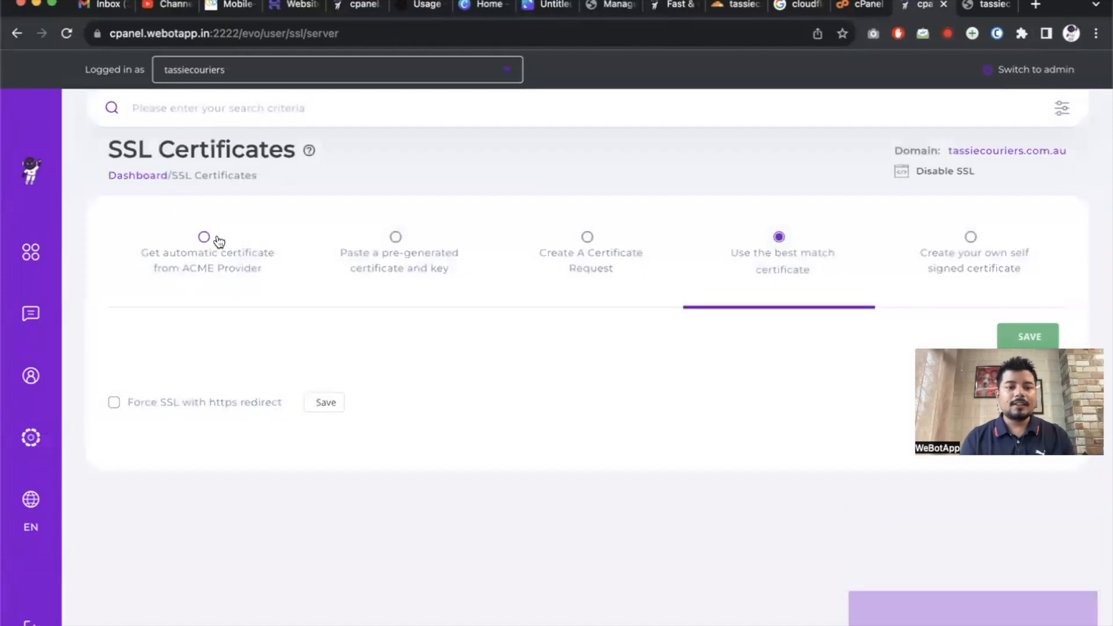
left_click(202, 238)
scroll(263, 343, "down", 5)
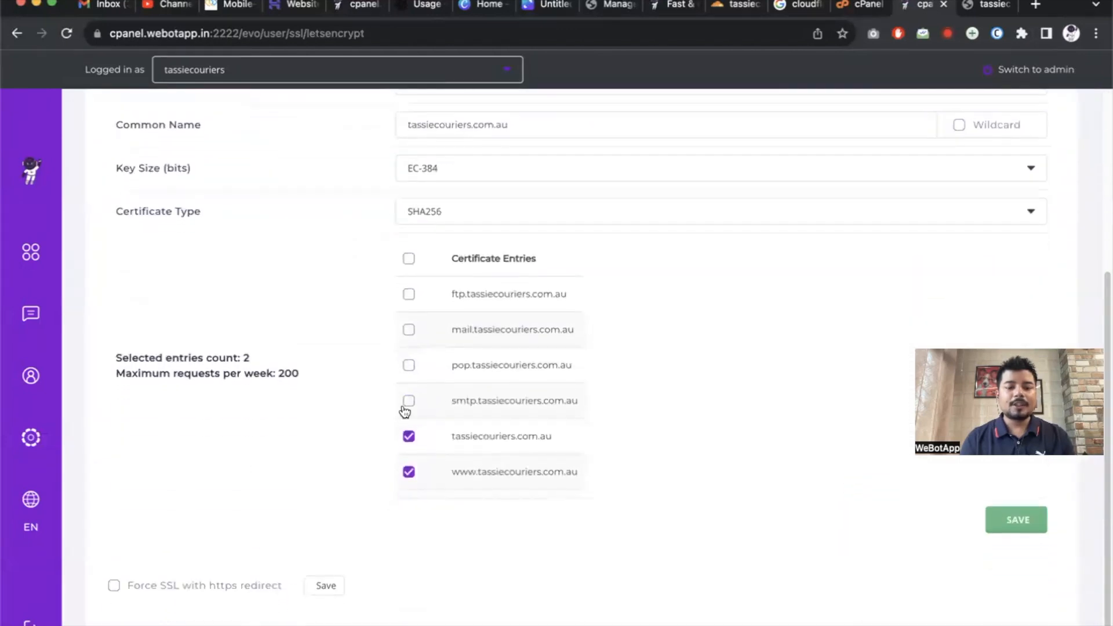
left_click(1035, 531)
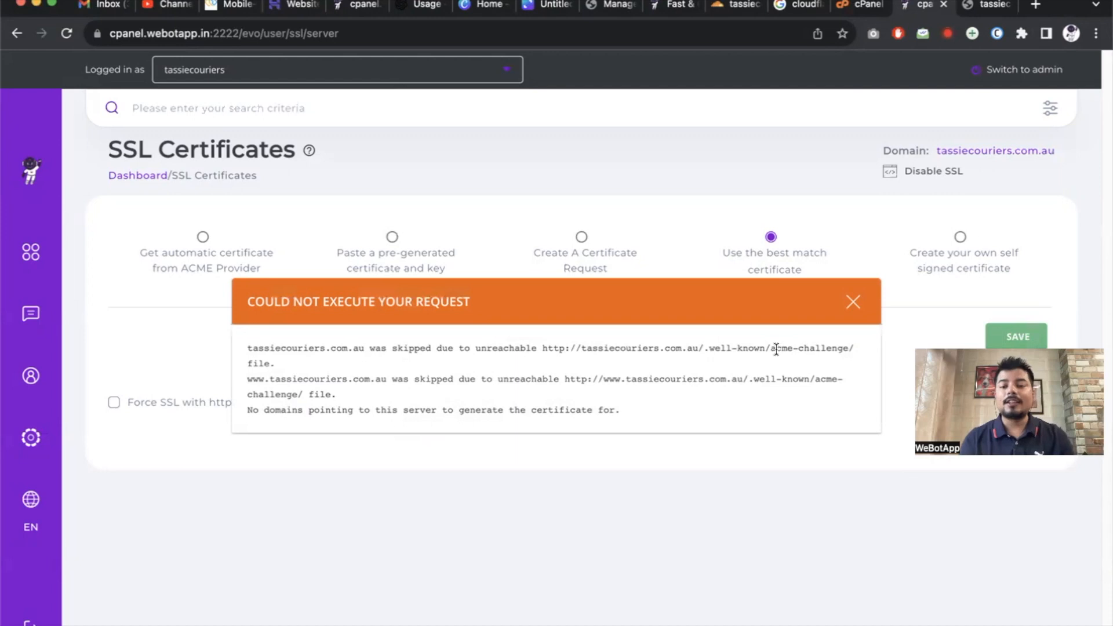
left_click(852, 302)
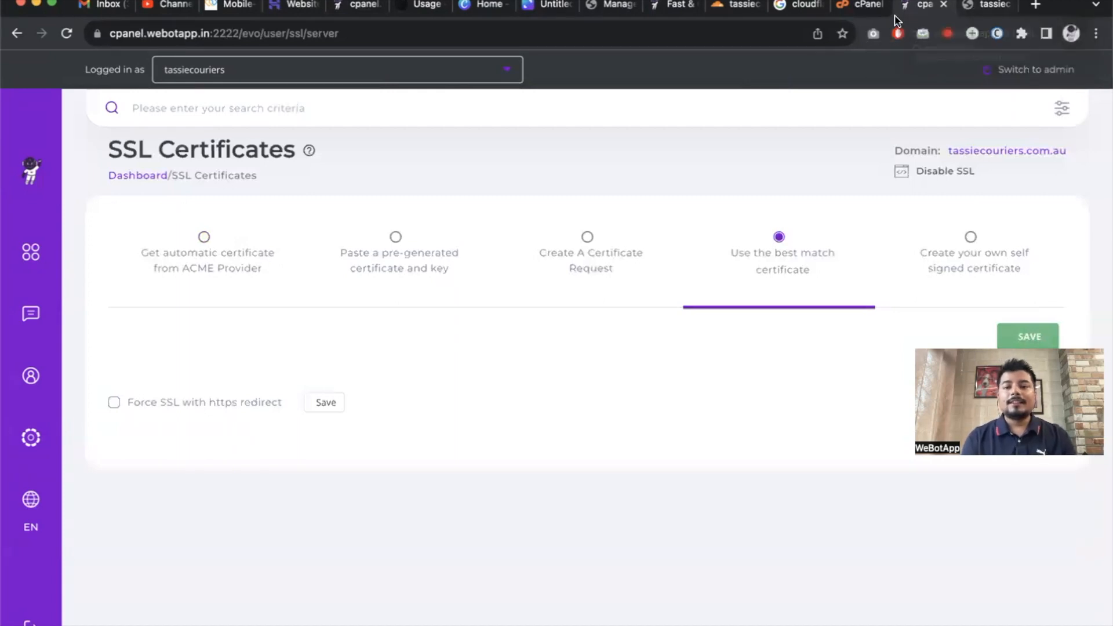
left_click(863, 4)
left_click(80, 88)
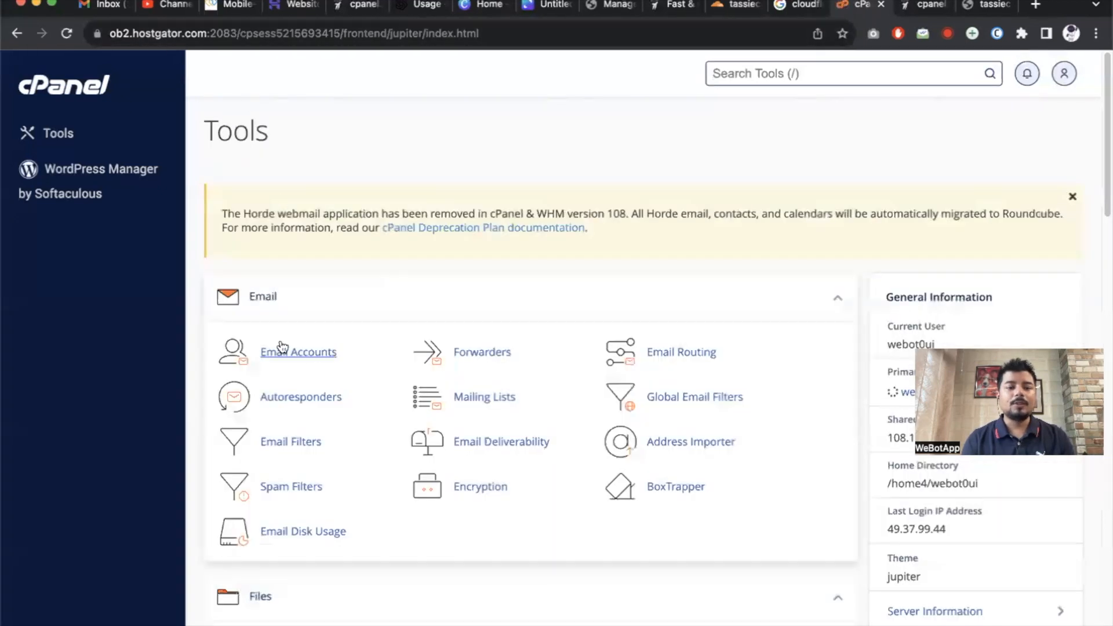
left_click(300, 353)
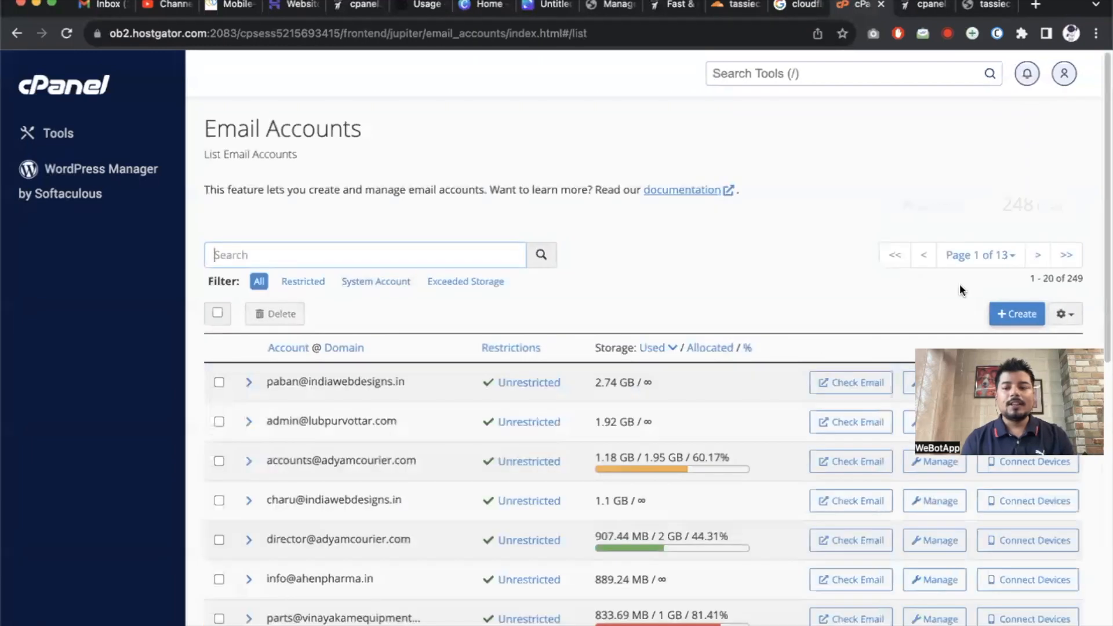
left_click(1023, 314)
left_click(351, 293)
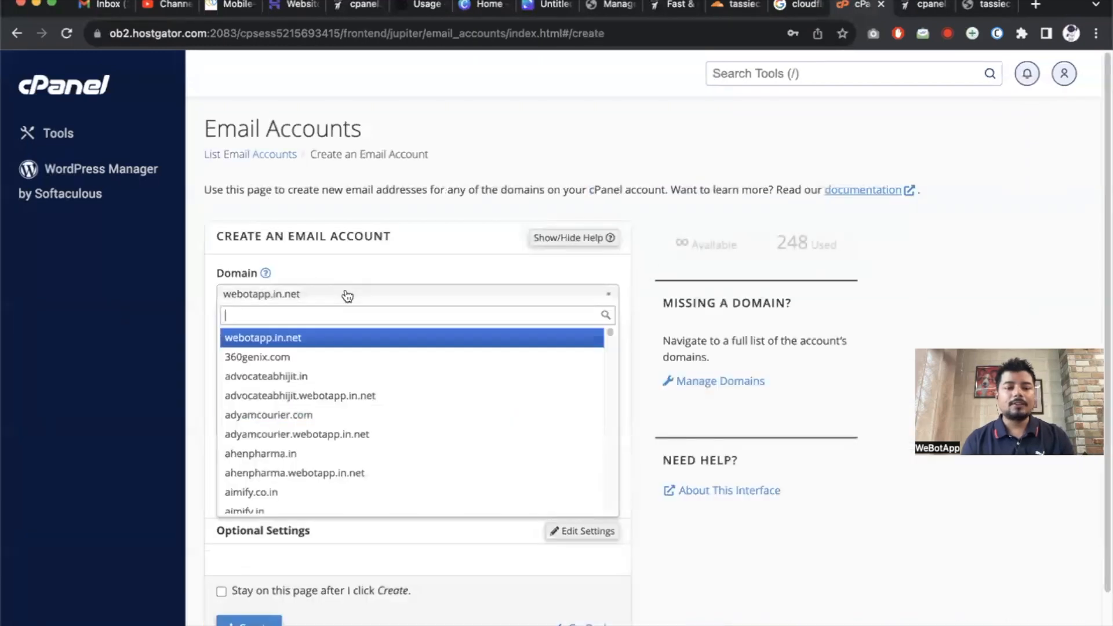
type("tass")
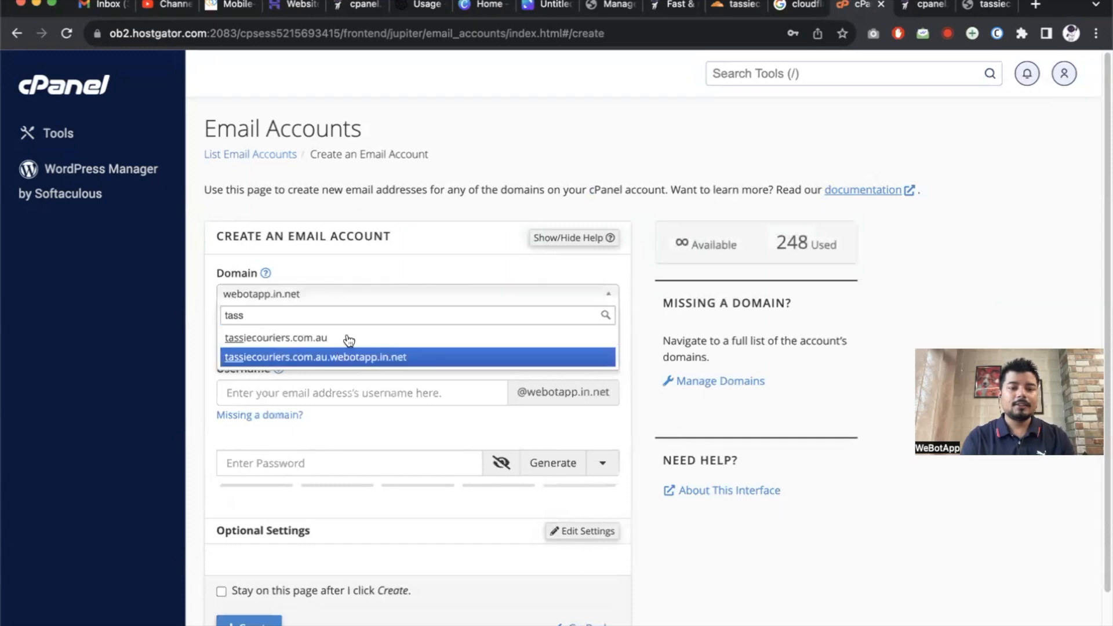
left_click(346, 338)
left_click(328, 392)
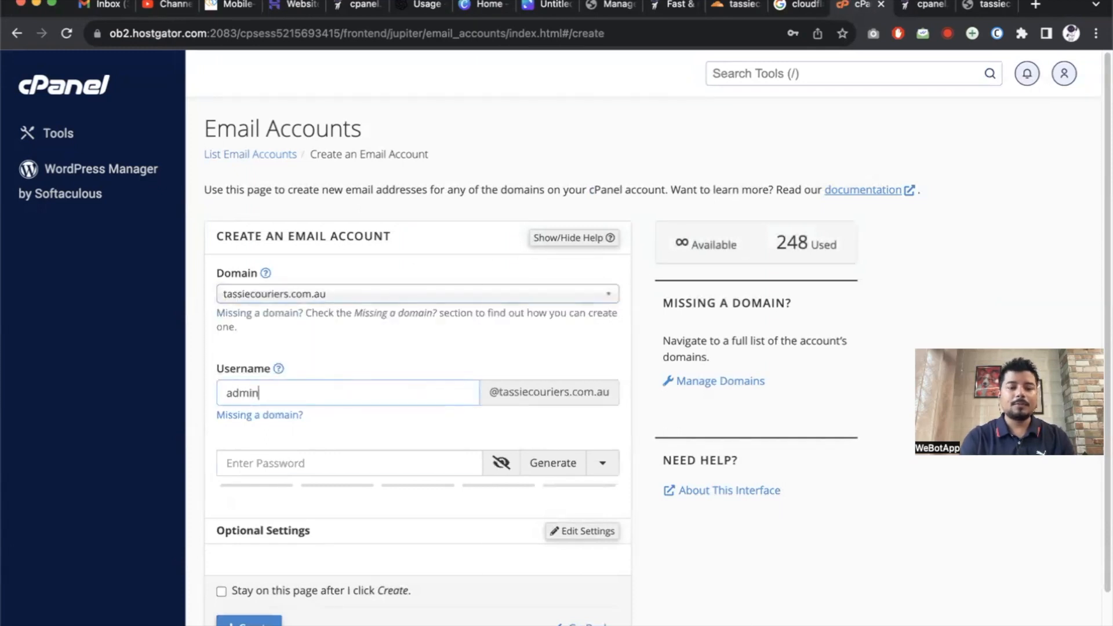
left_click(347, 462)
type("•••••••••••••••")
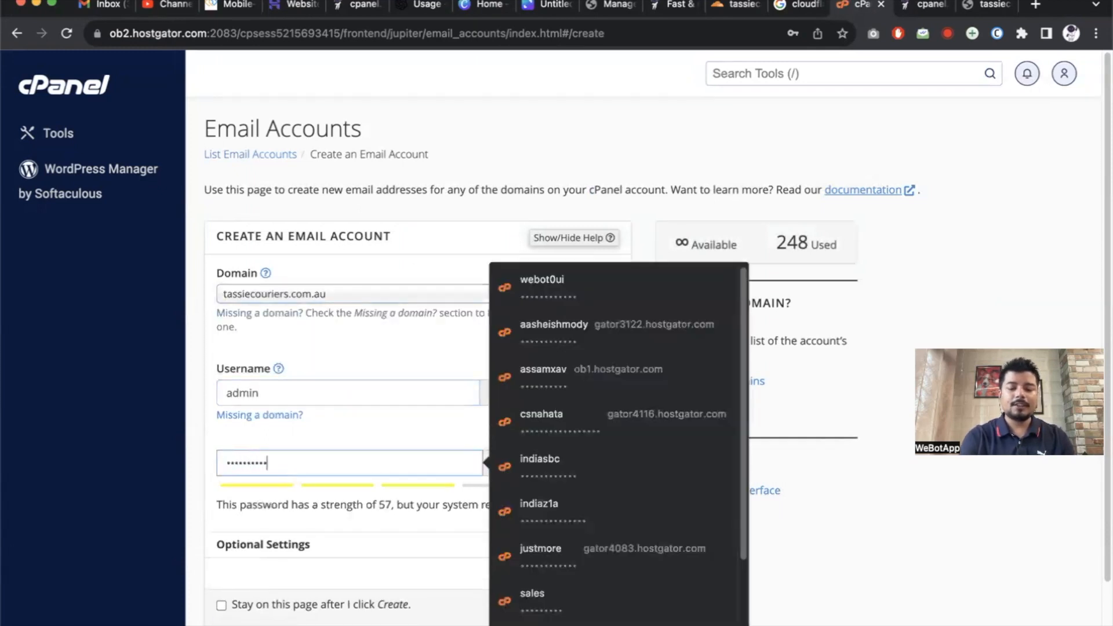
scroll(556, 348, "down", 2)
left_click(251, 550)
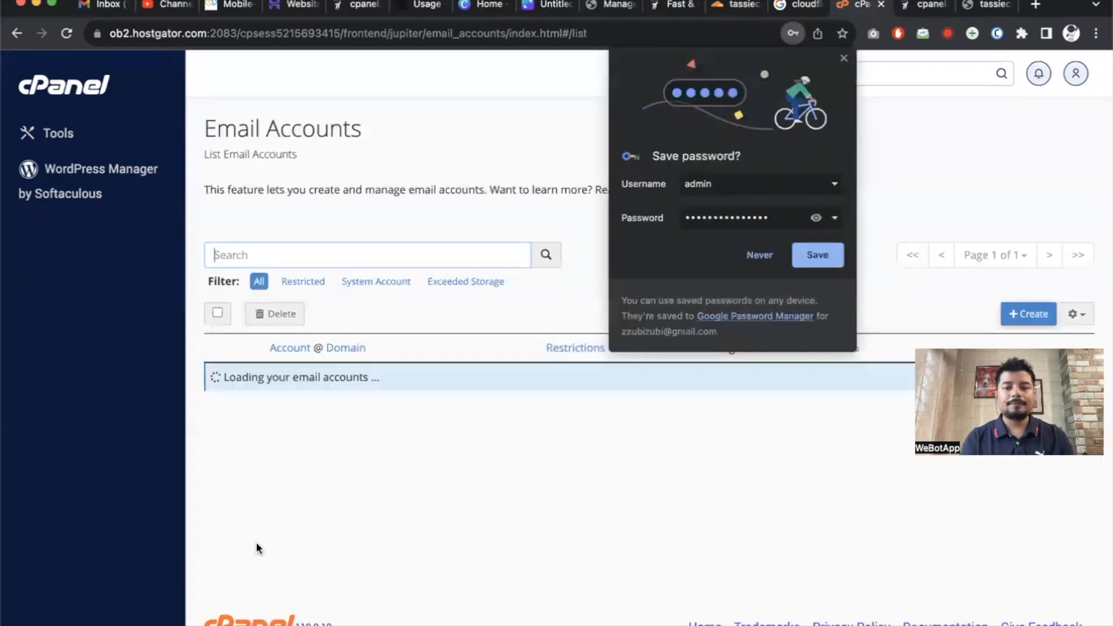
left_click(399, 256)
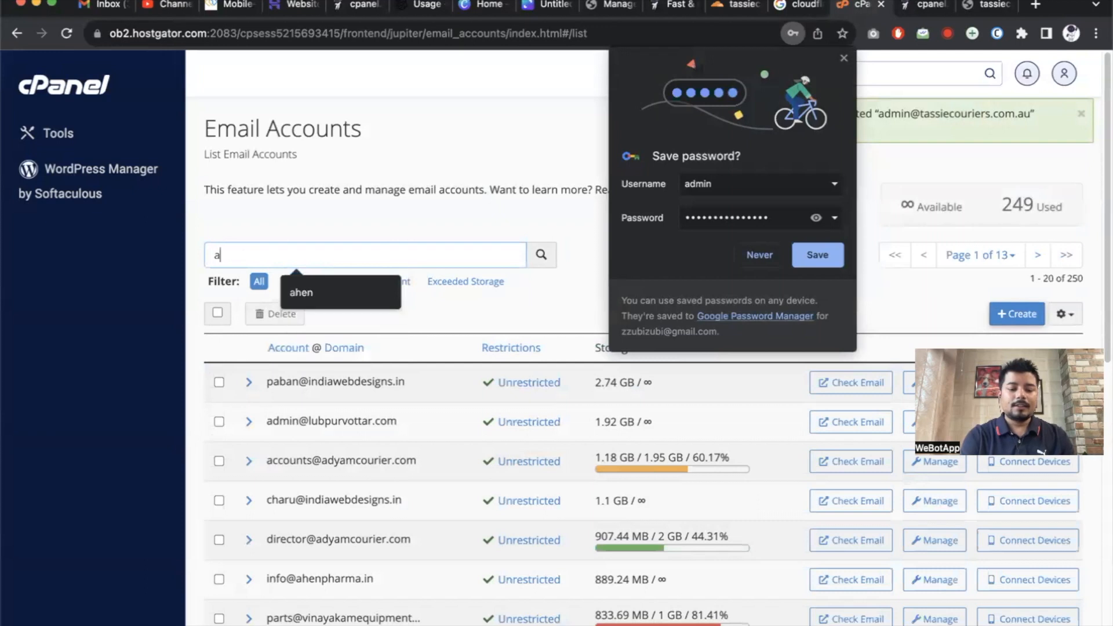
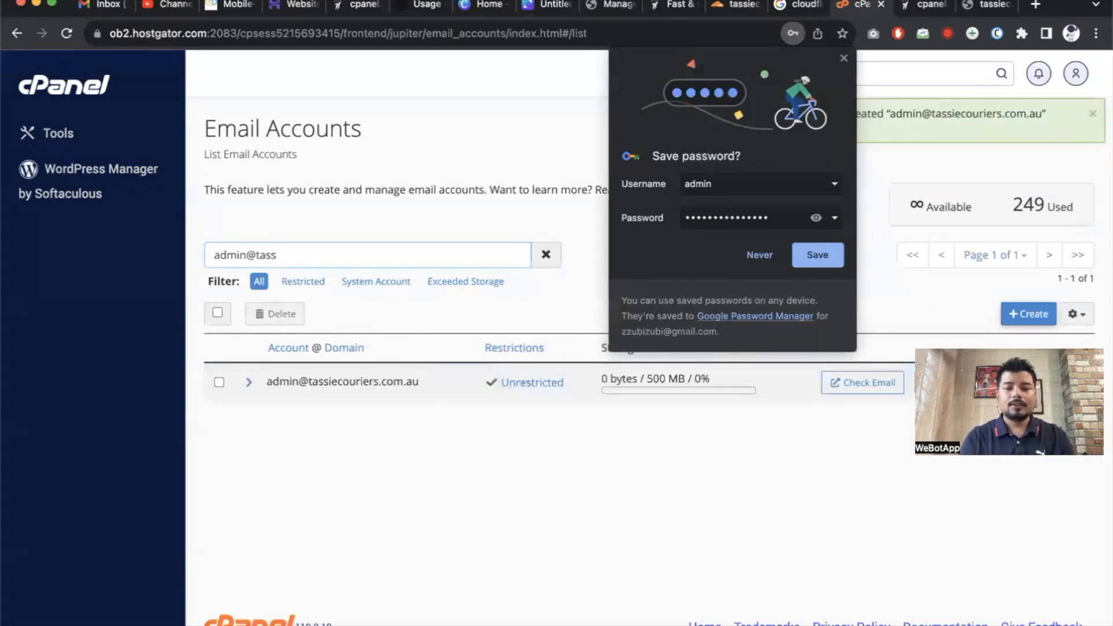
left_click(864, 382)
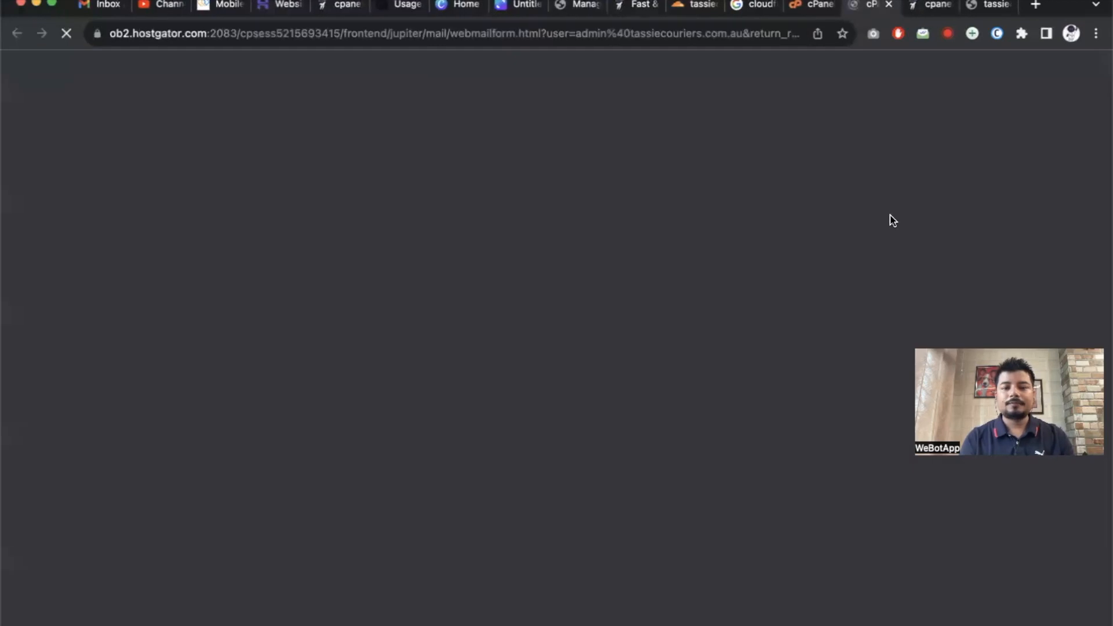
left_click_drag(868, 8, 168, 8)
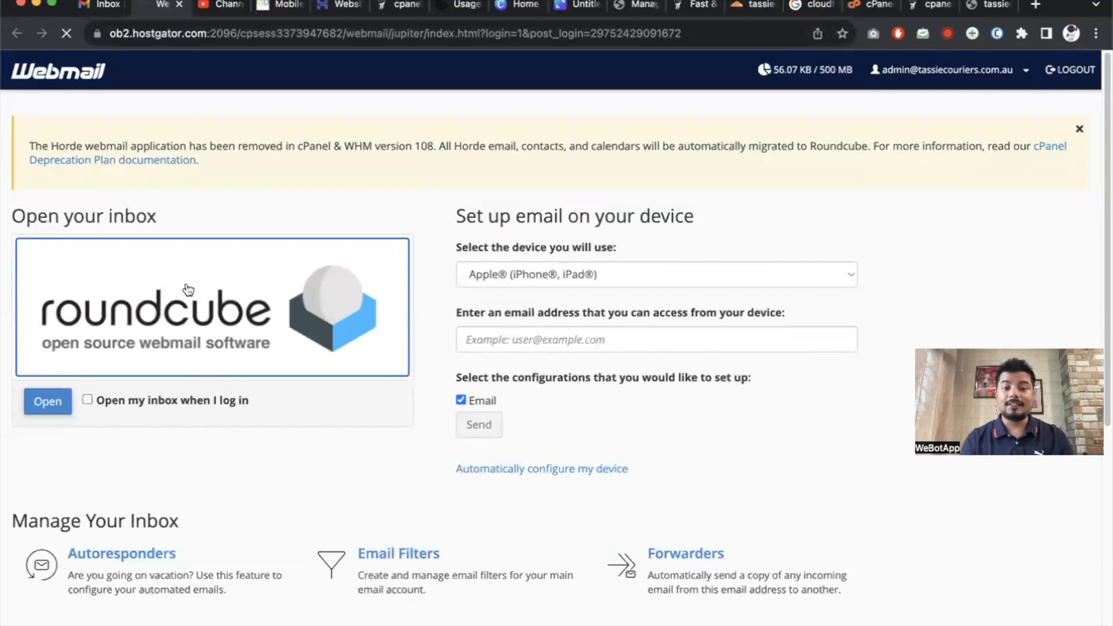
left_click(187, 290)
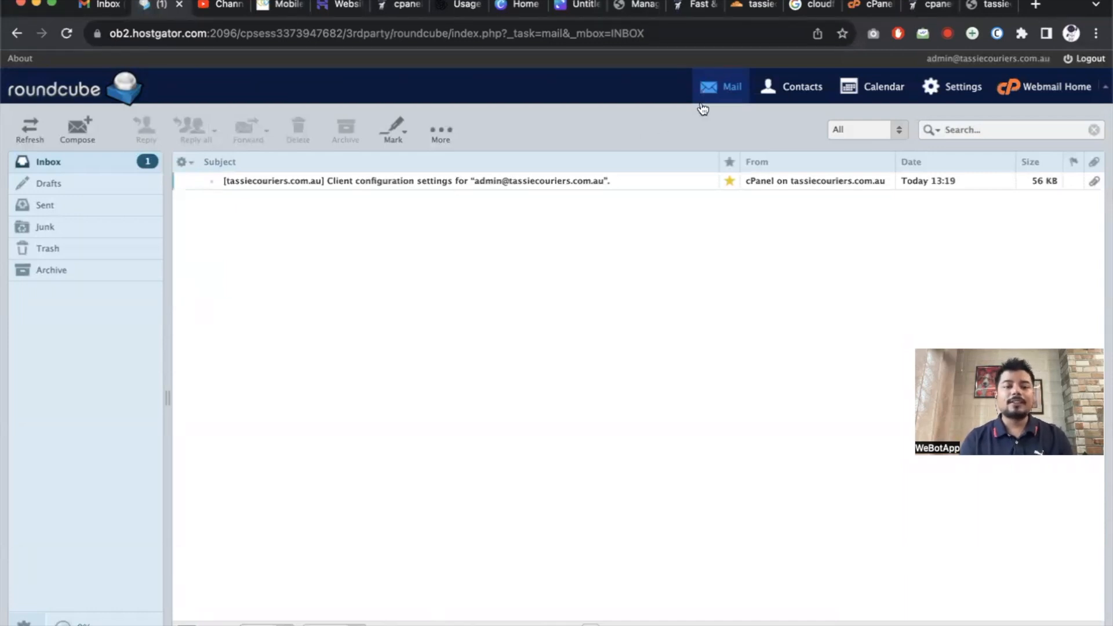
Send an email with subject 'Test' from the admin mailbox to the external Gmail address.
left_click(72, 140)
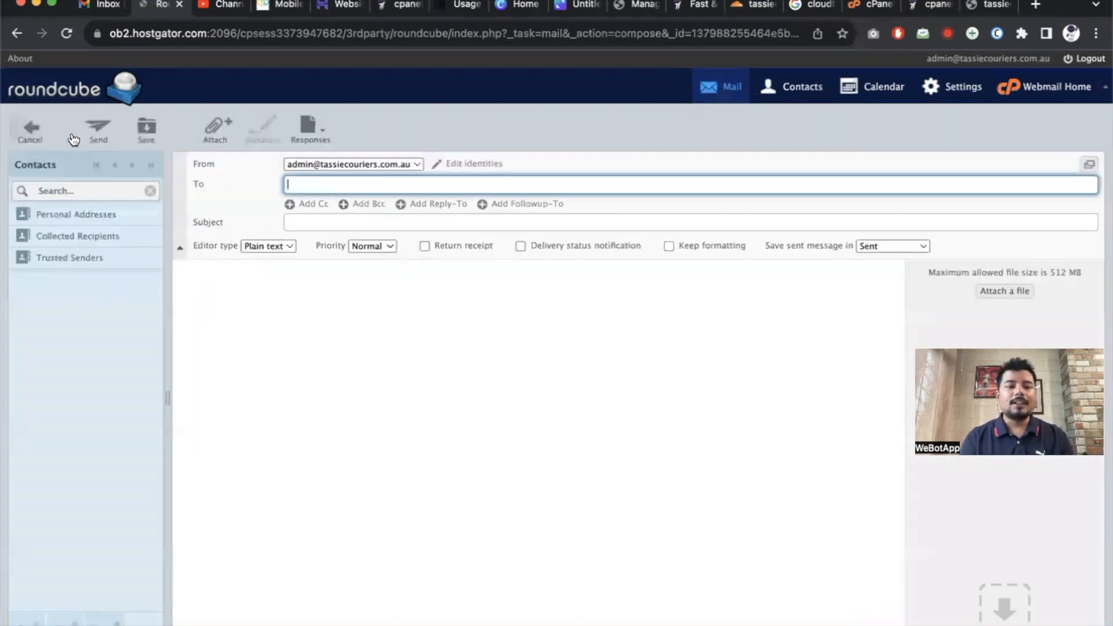
left_click(333, 183)
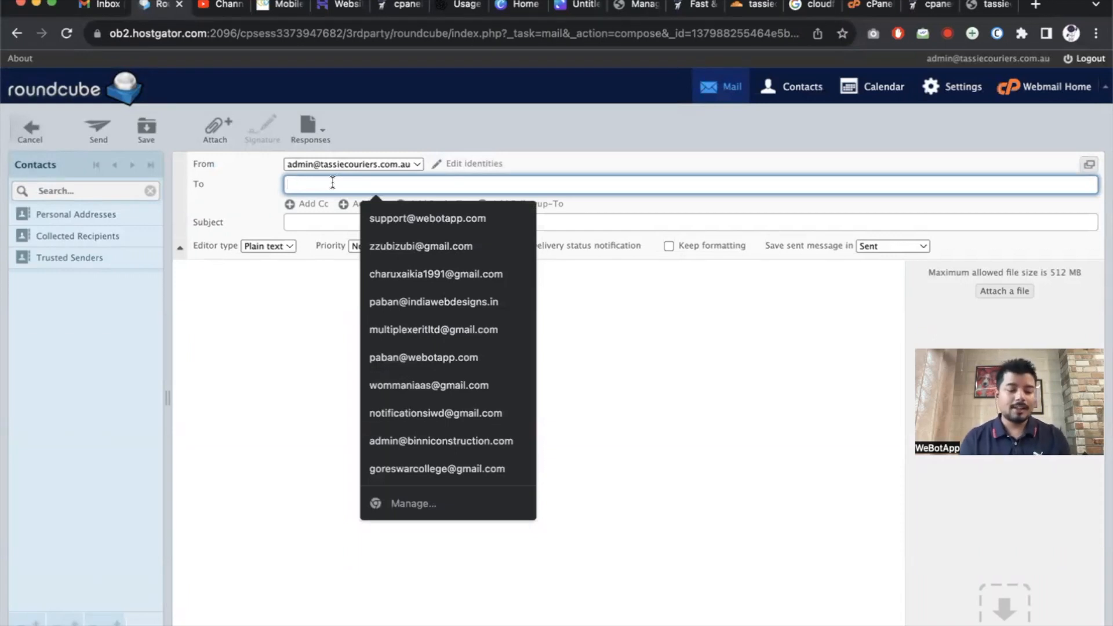
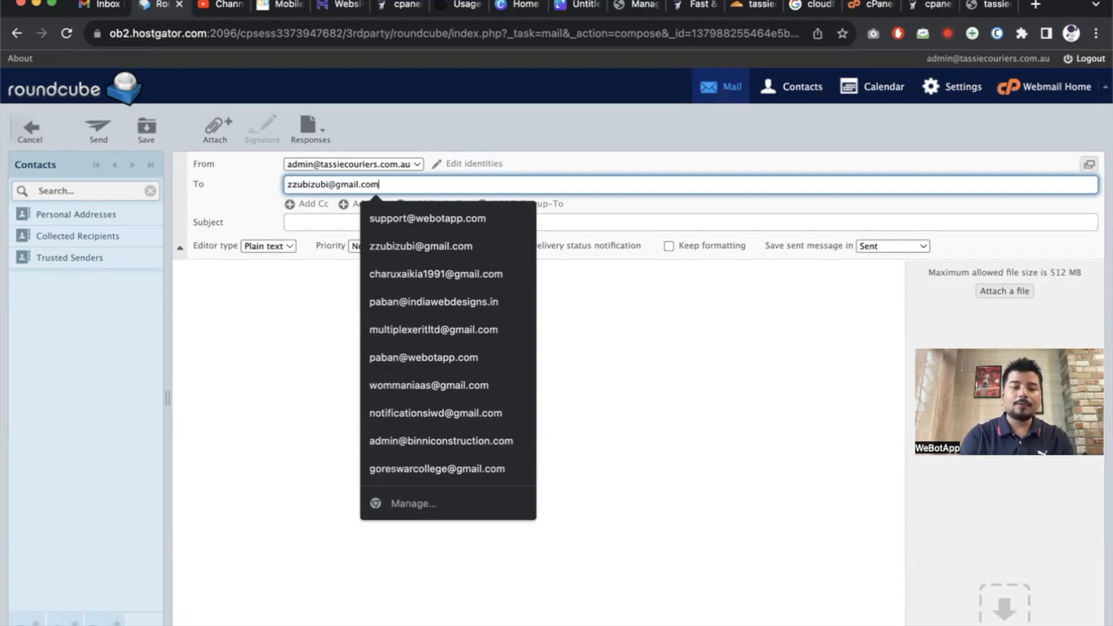
key("Tab")
type("Test")
key("Tab")
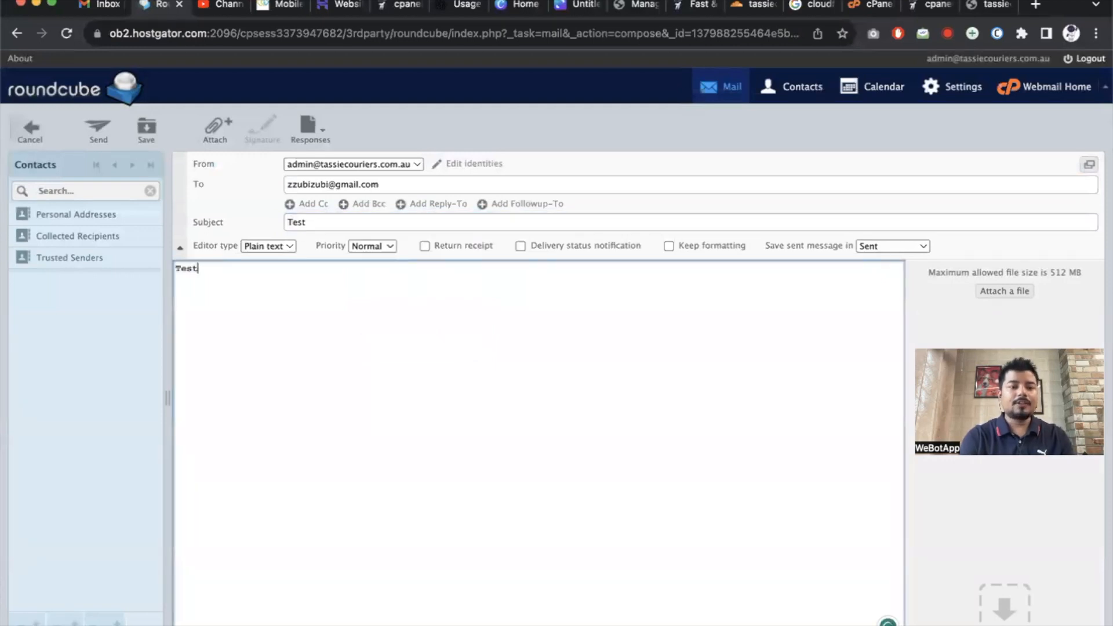
left_click(93, 134)
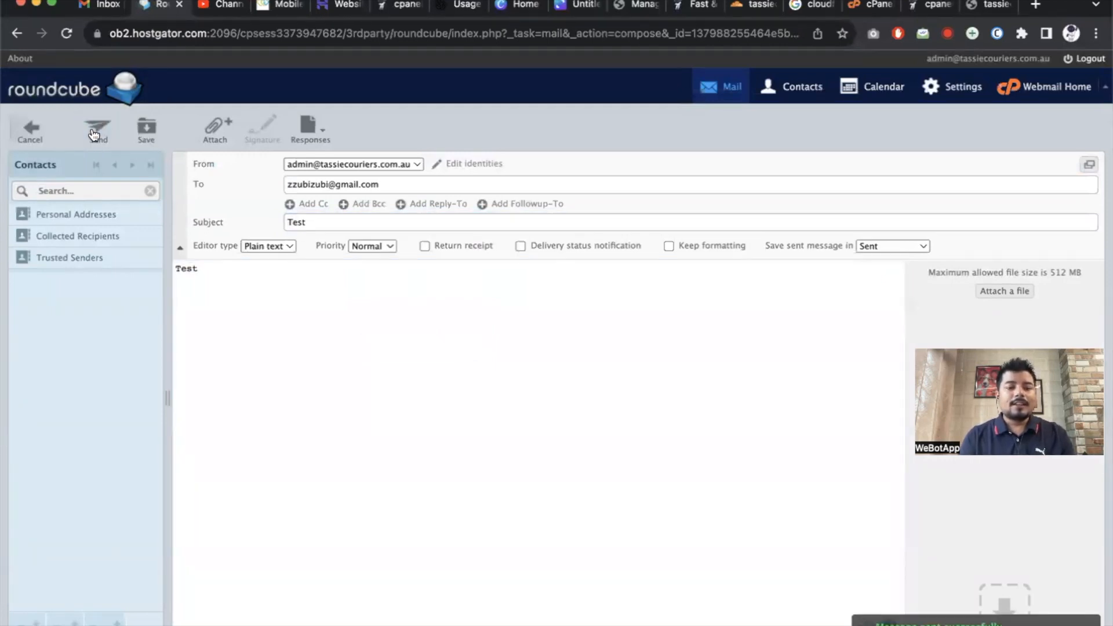
Refresh Gmail's Primary inbox and open the Test email from admin.
left_click(95, 6)
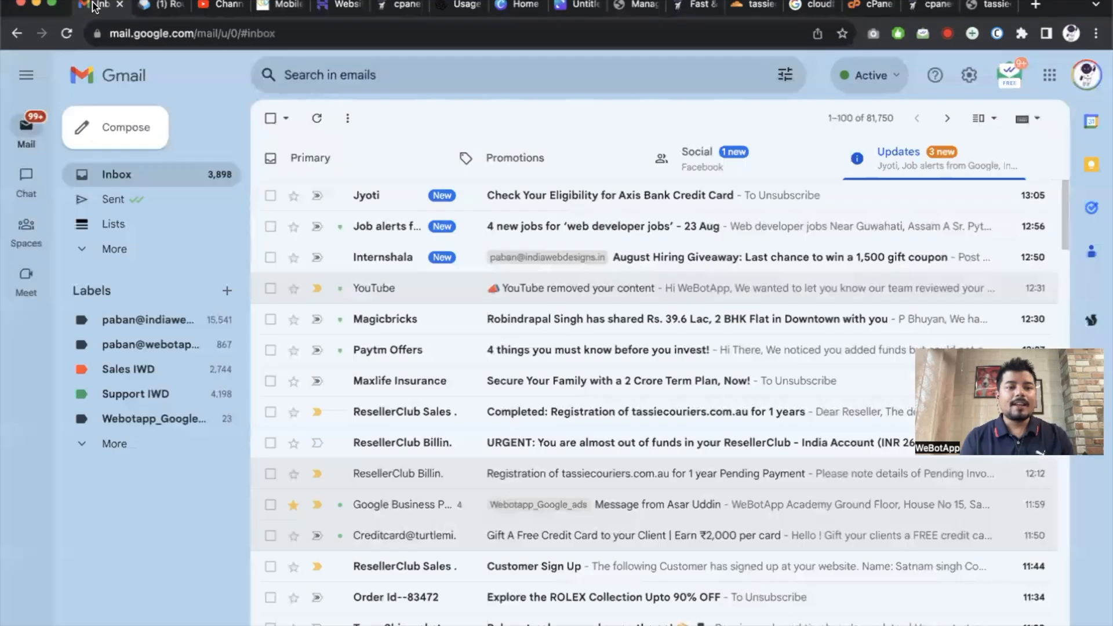
left_click(316, 160)
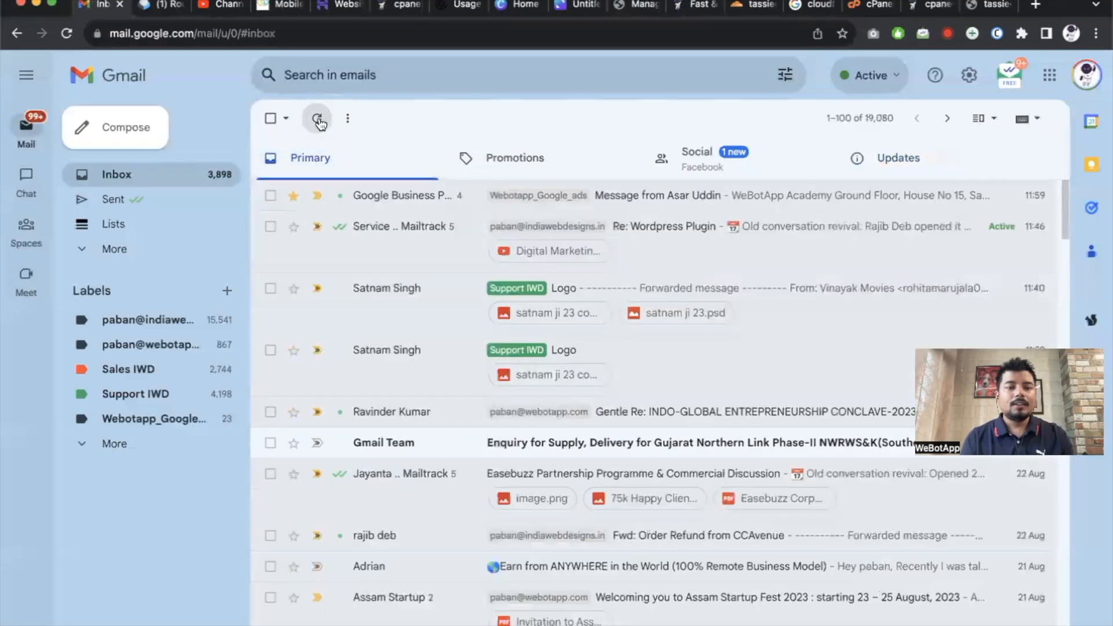
left_click(316, 118)
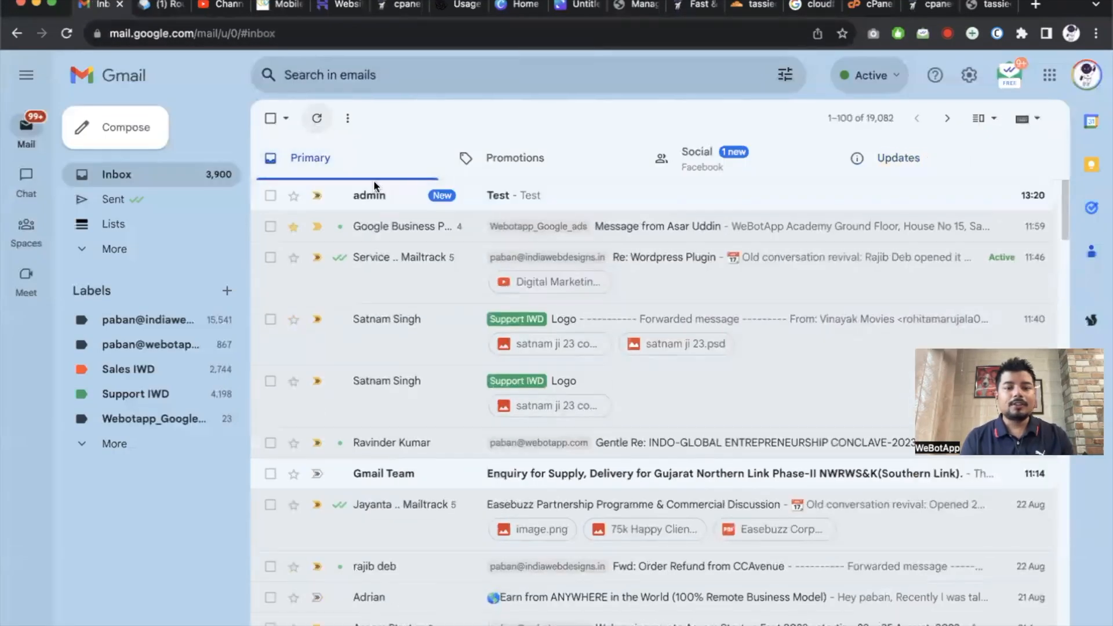
left_click(374, 196)
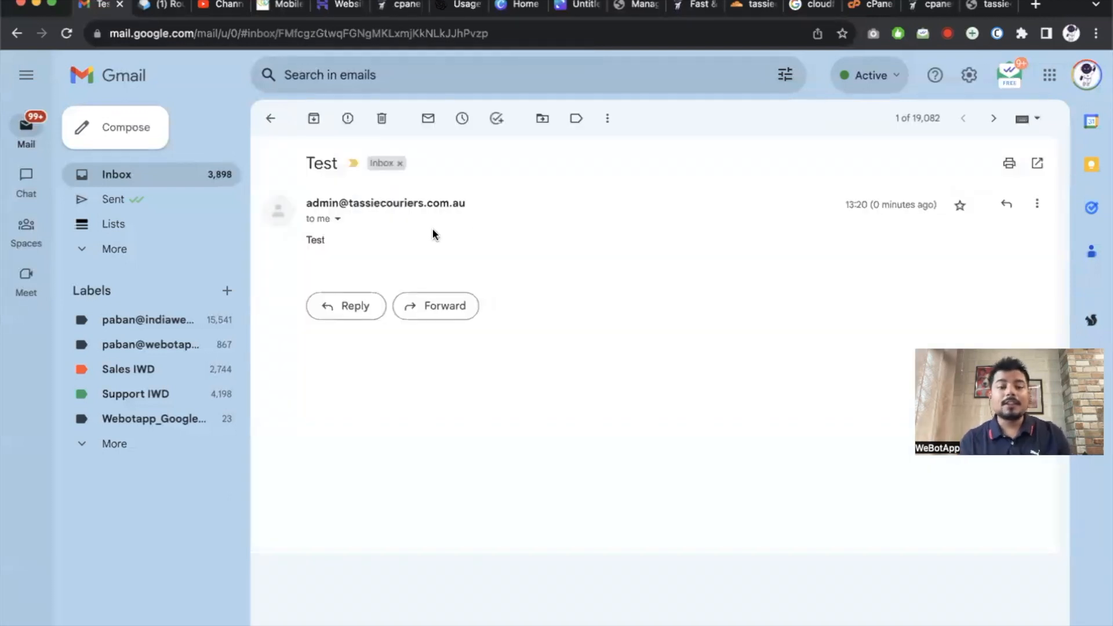
Reply 'Success' to the Test email, then return to the Roundcube inbox.
left_click(338, 307)
type("Success")
key("Return")
key("Return")
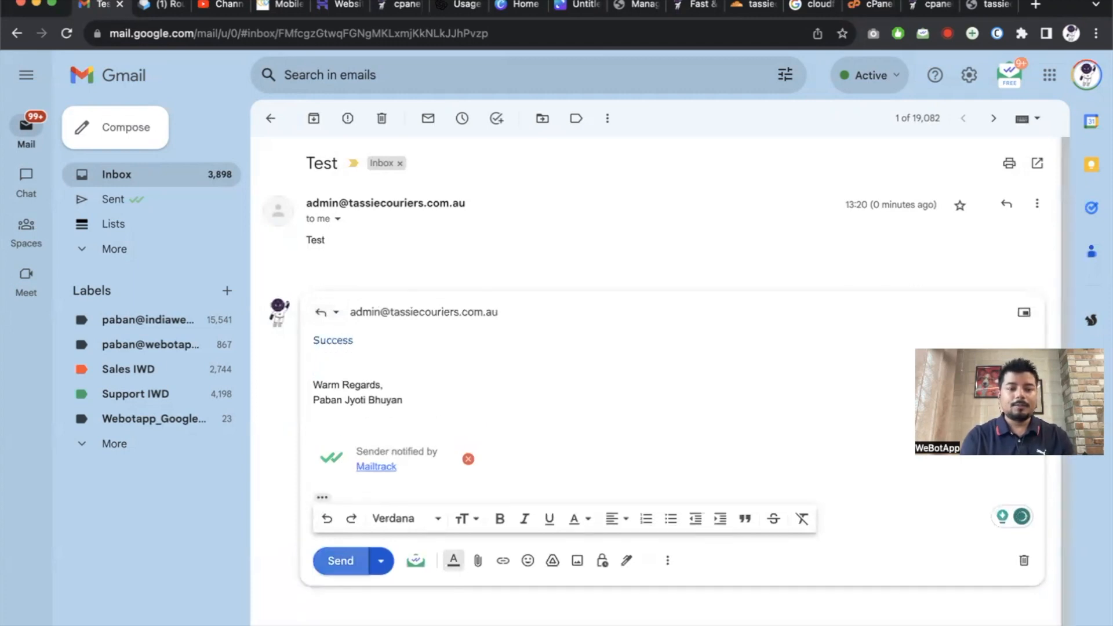
key("ctrl+Return")
left_click(138, 179)
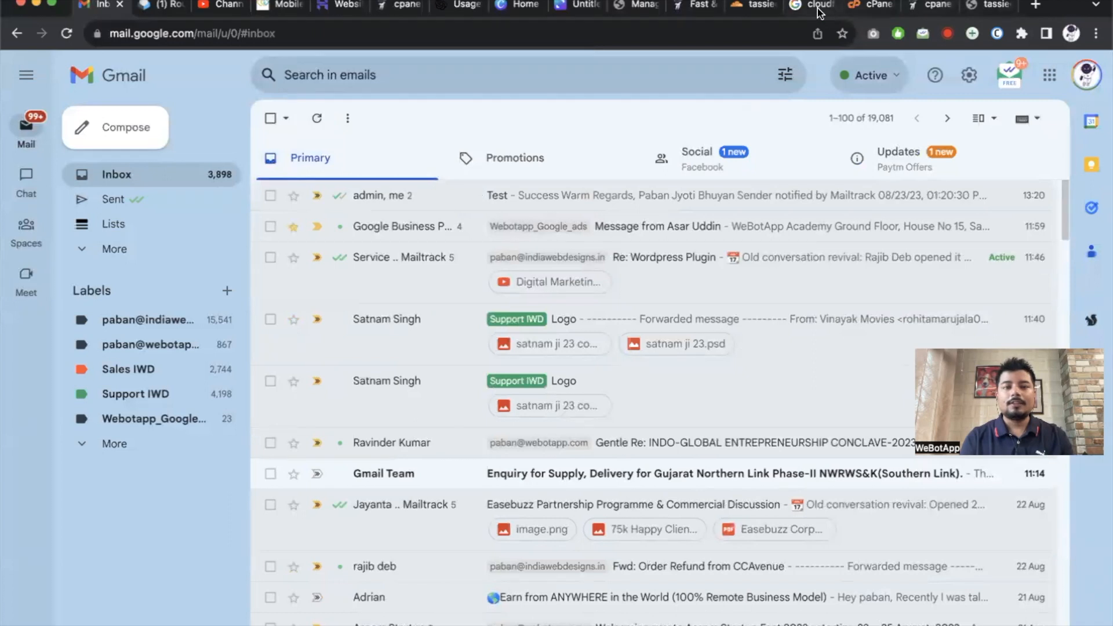
left_click(156, 8)
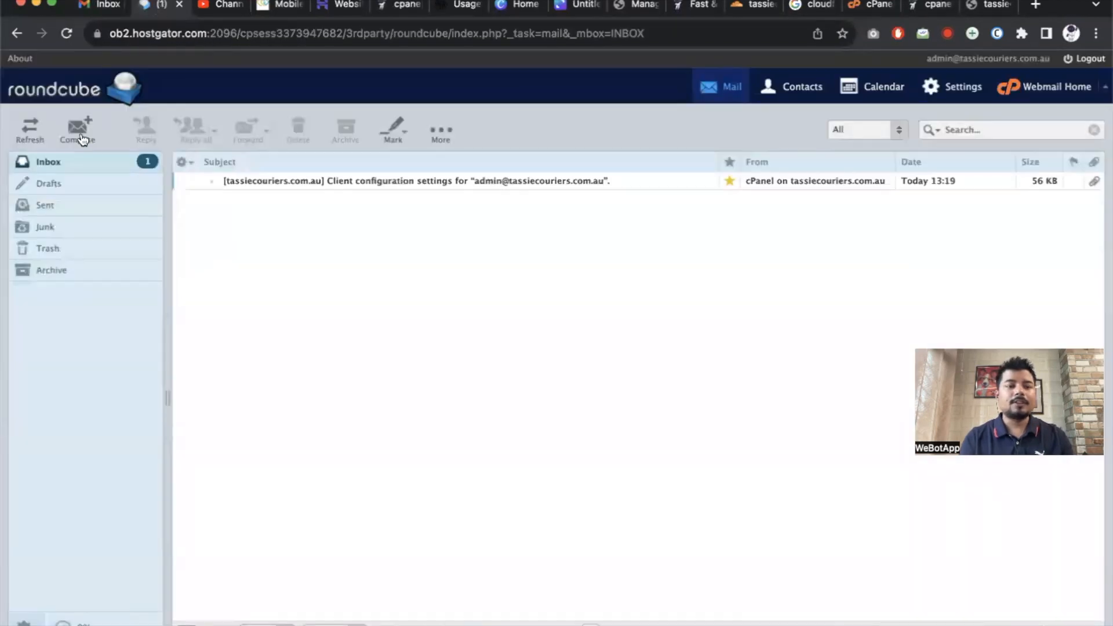
Refresh the Roundcube inbox repeatedly and check the Drafts and Sent folders for the reply.
left_click(45, 136)
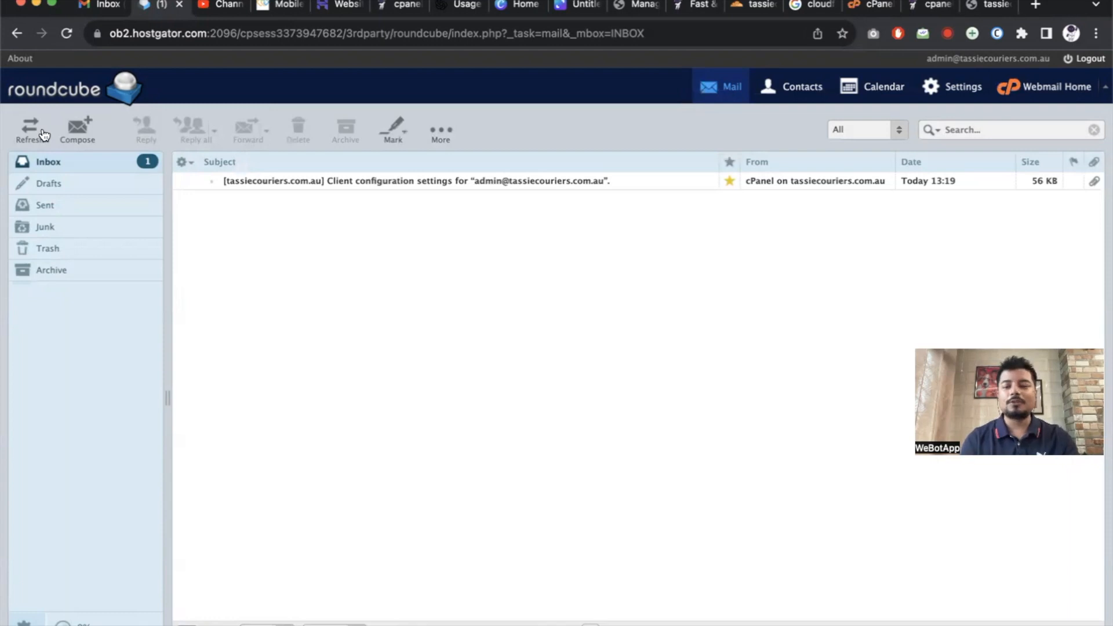
left_click(40, 131)
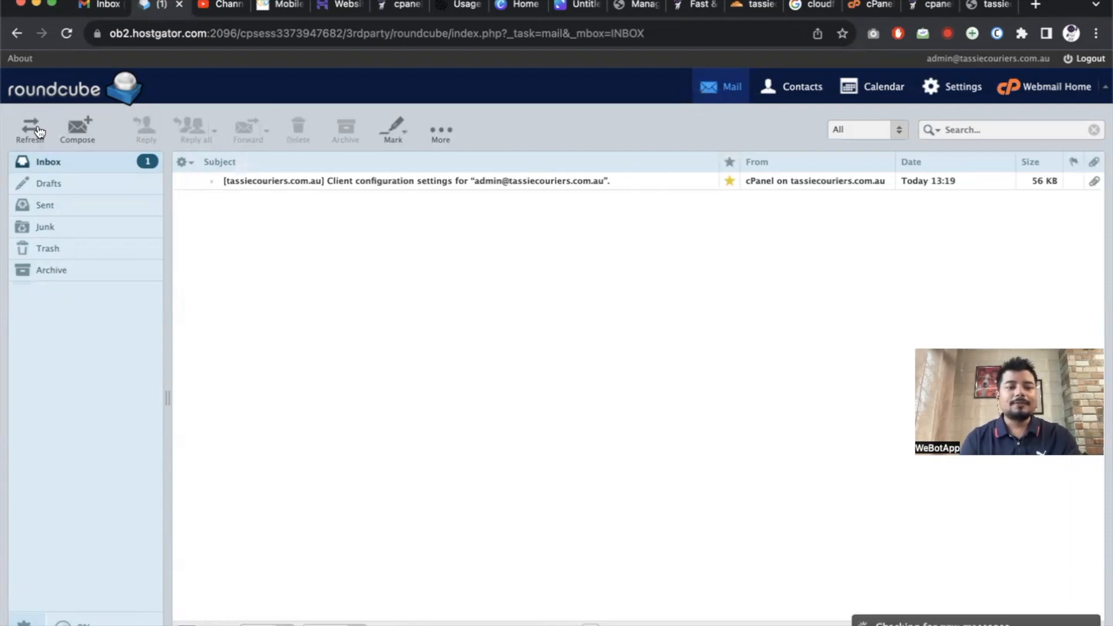
left_click(40, 131)
left_click(39, 131)
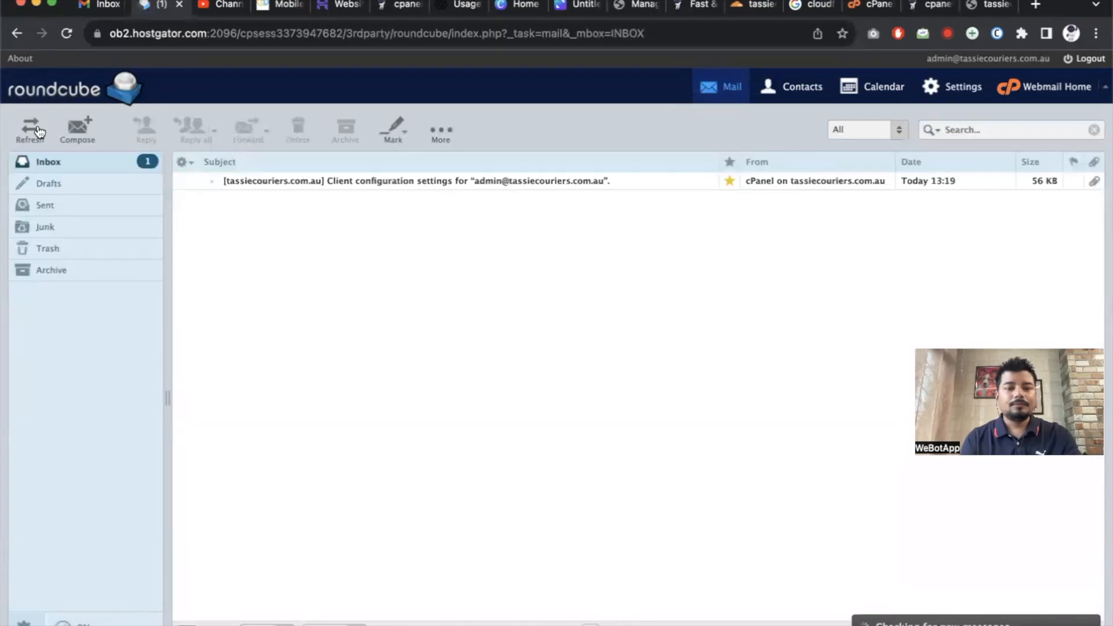
left_click(40, 131)
left_click(40, 131)
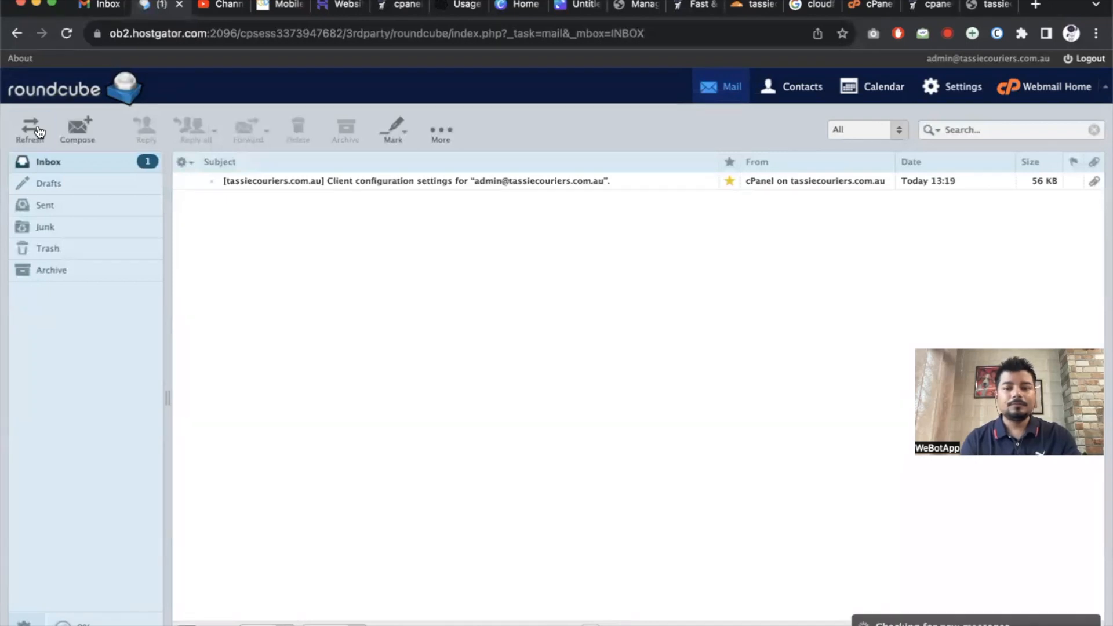
left_click(39, 131)
left_click(40, 131)
left_click(47, 182)
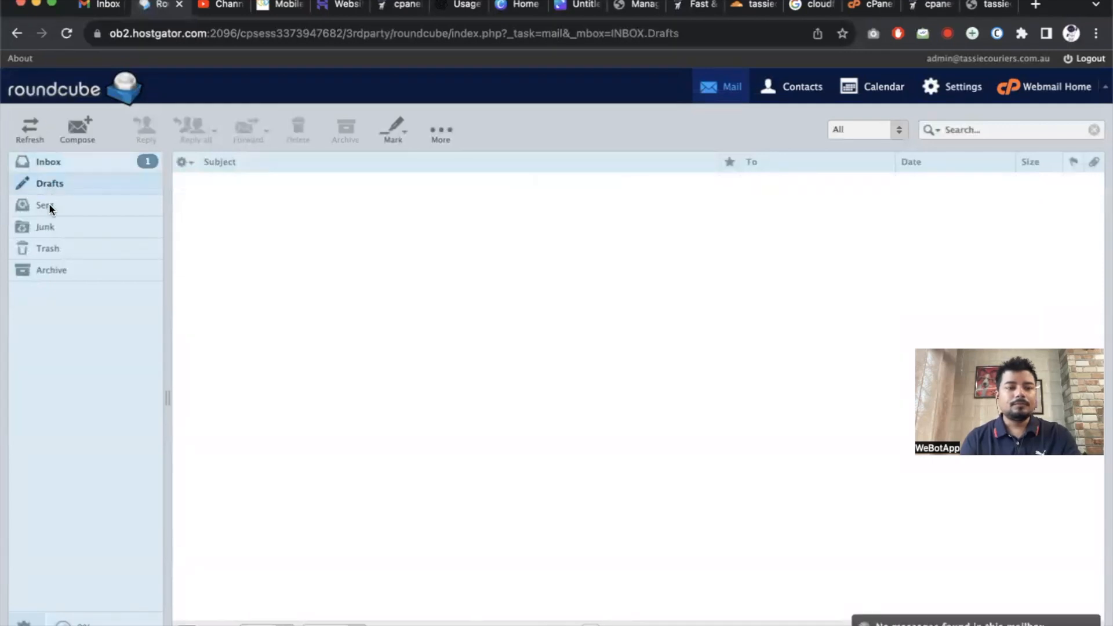
left_click(49, 206)
left_click(92, 165)
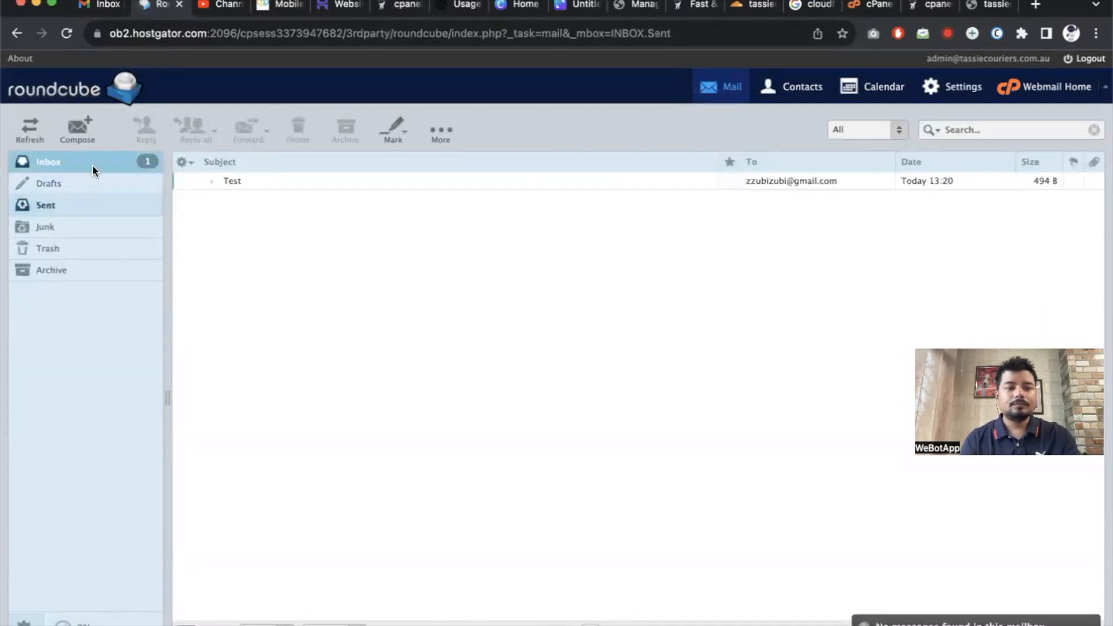
In Gmail, review the Test conversation with its expanded reply, then reload the inbox.
left_click(102, 7)
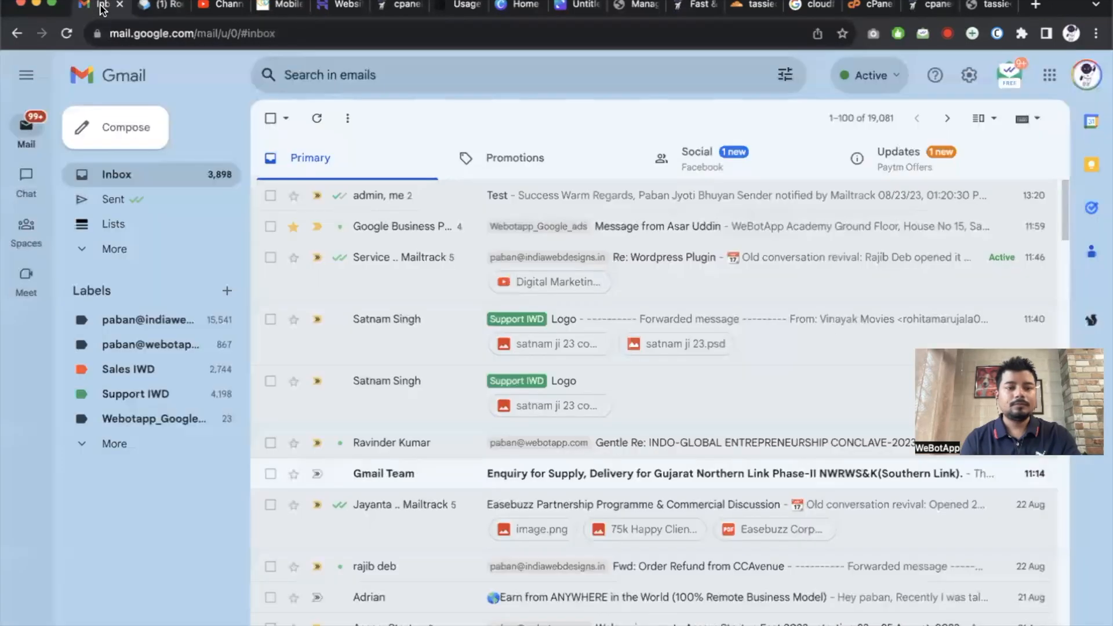
left_click(511, 197)
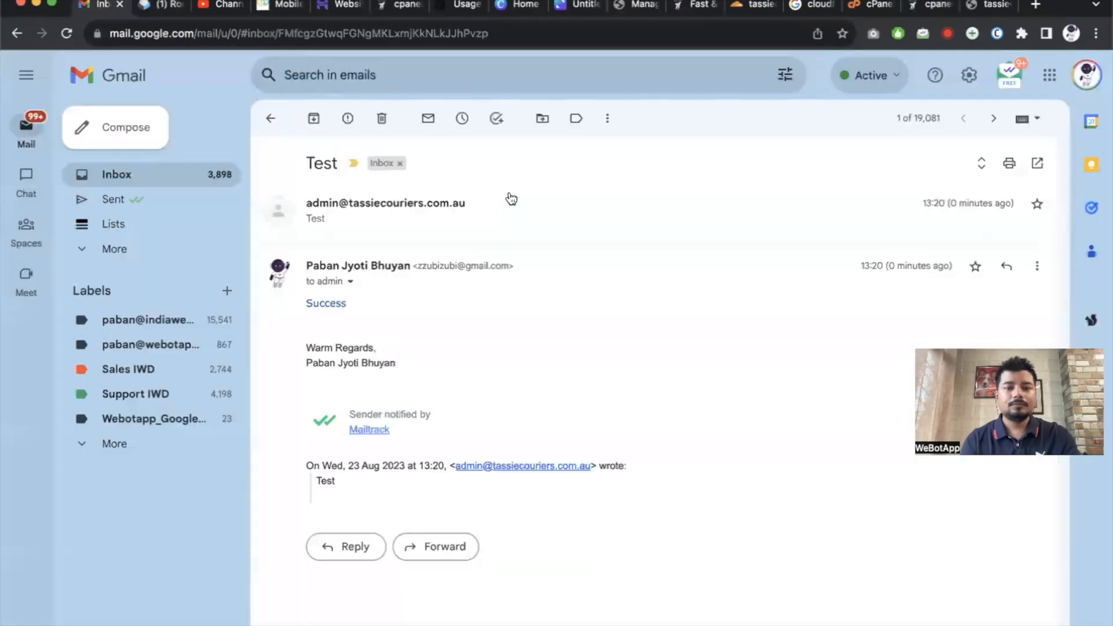
left_click(189, 173)
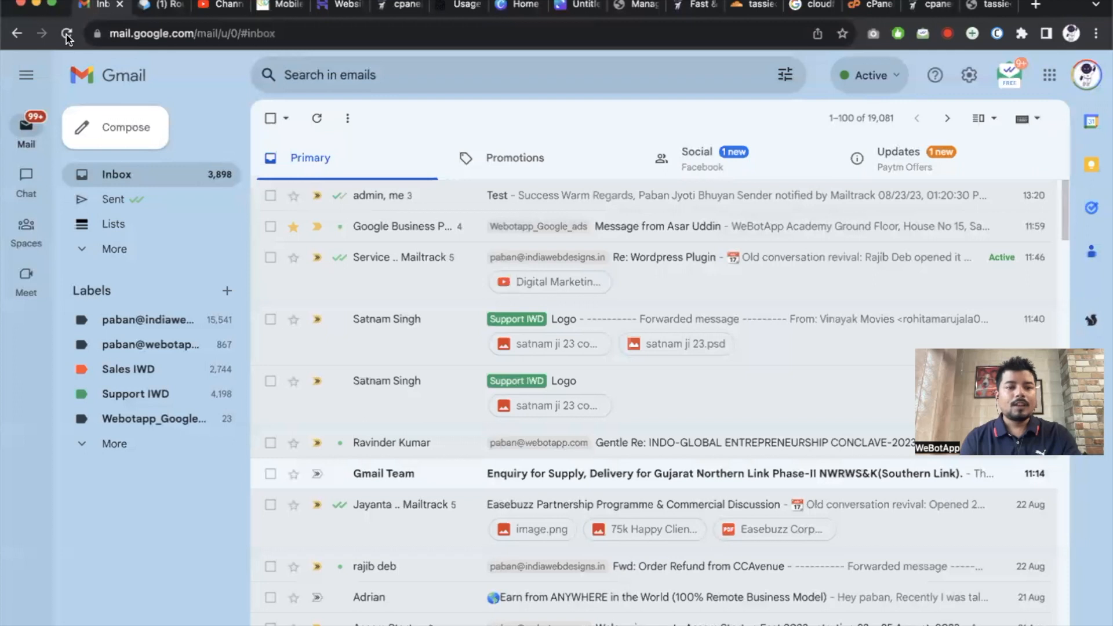
left_click(489, 197)
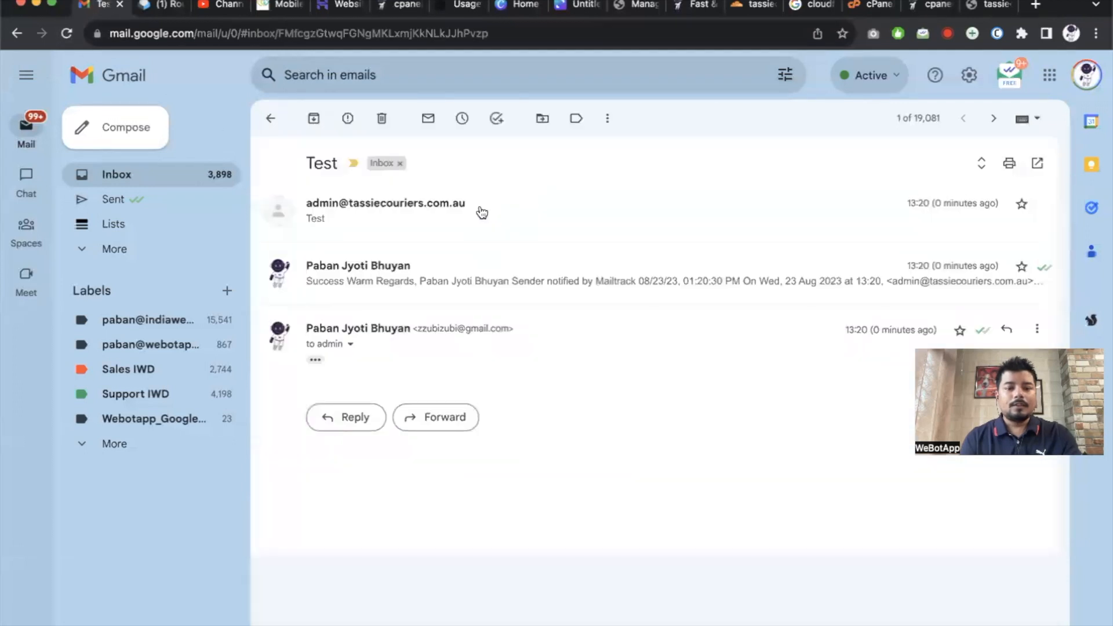
left_click(316, 360)
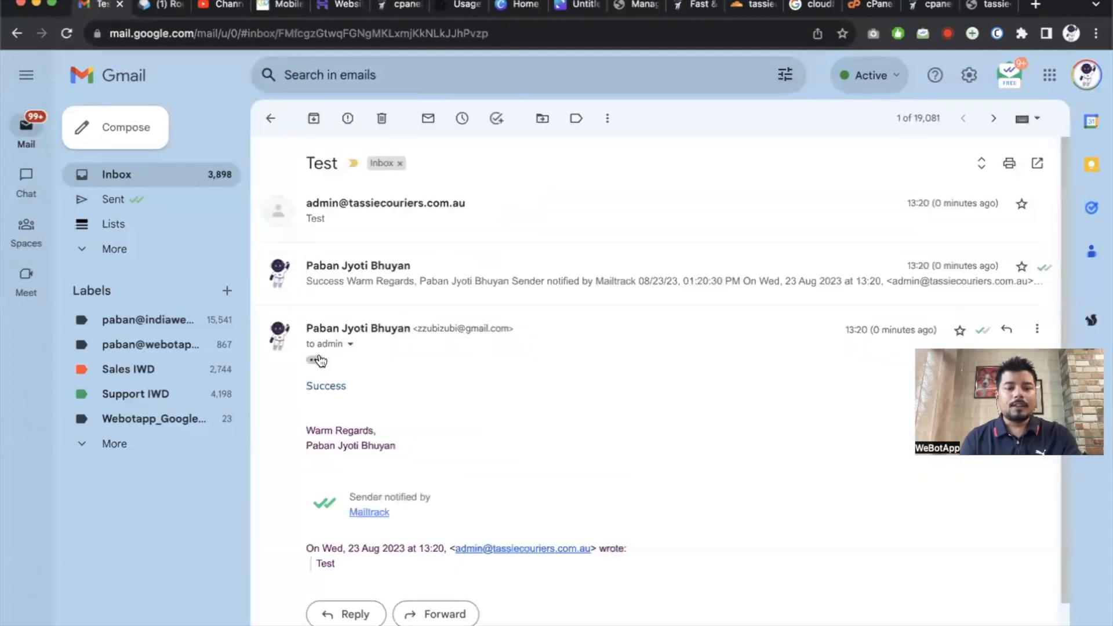
left_click(68, 33)
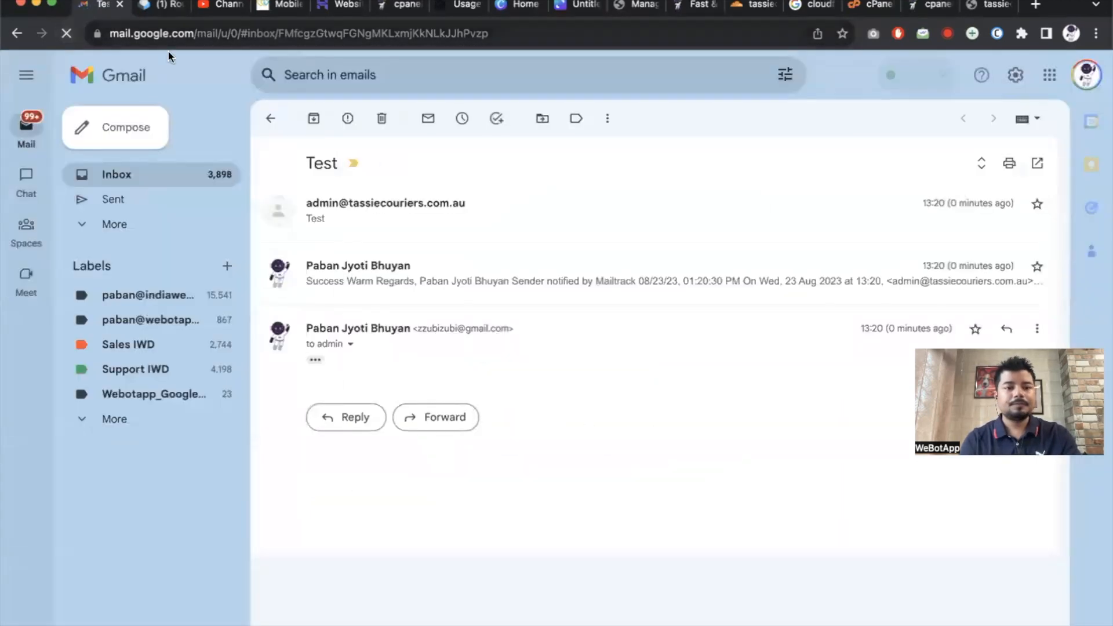
left_click(108, 172)
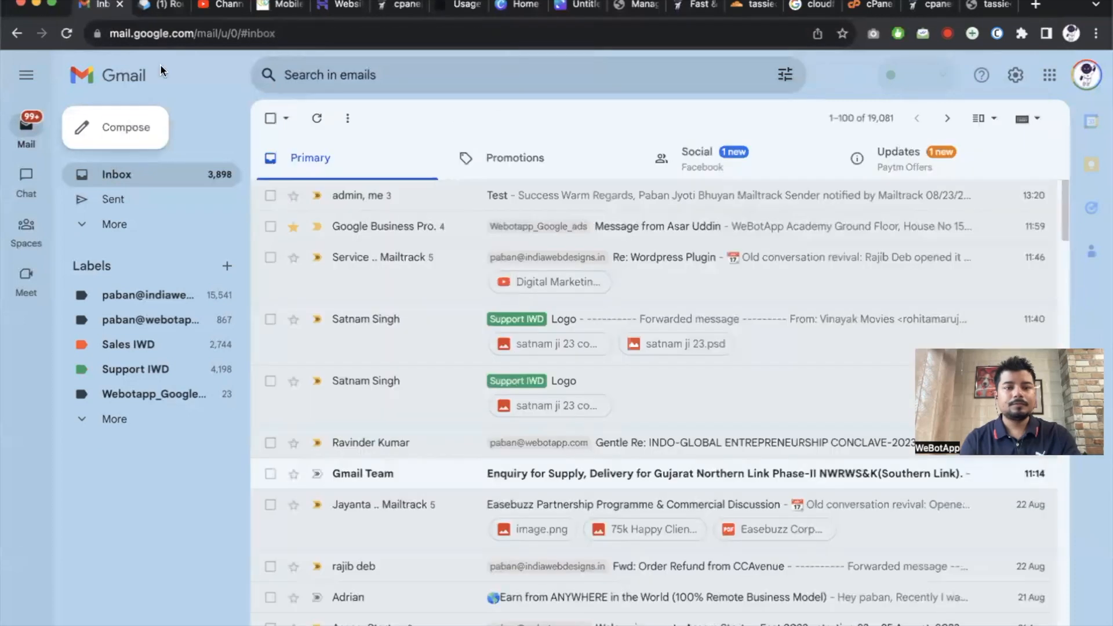
Reload Roundcube, open the 'Re: Test' reply reading Success, then check Gmail's Test thread.
left_click(156, 6)
left_click(130, 158)
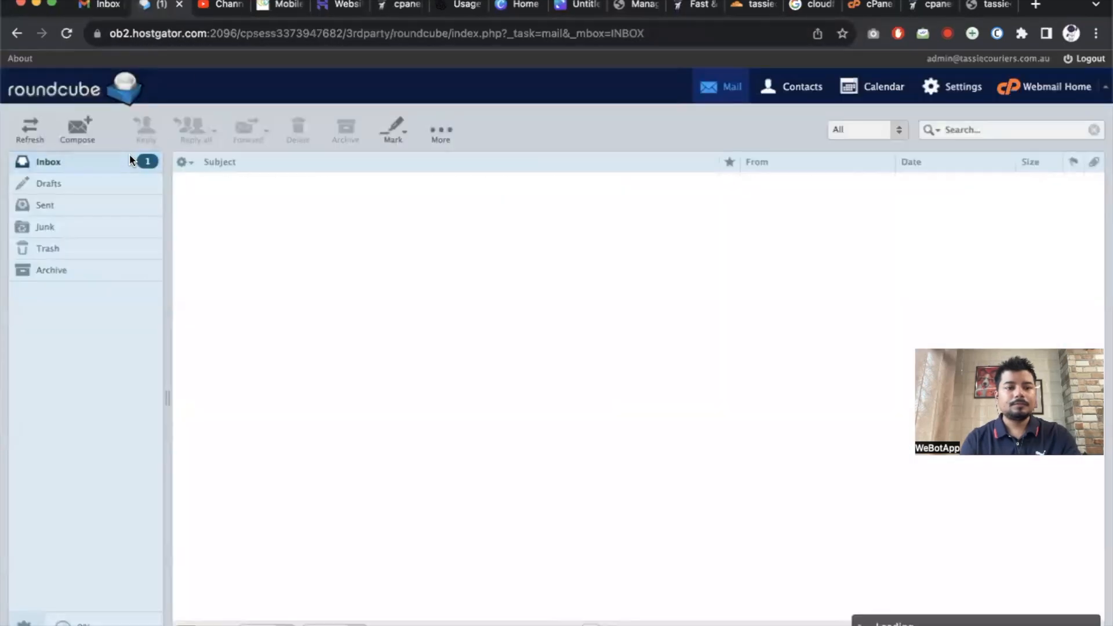
left_click(66, 33)
double_click(247, 182)
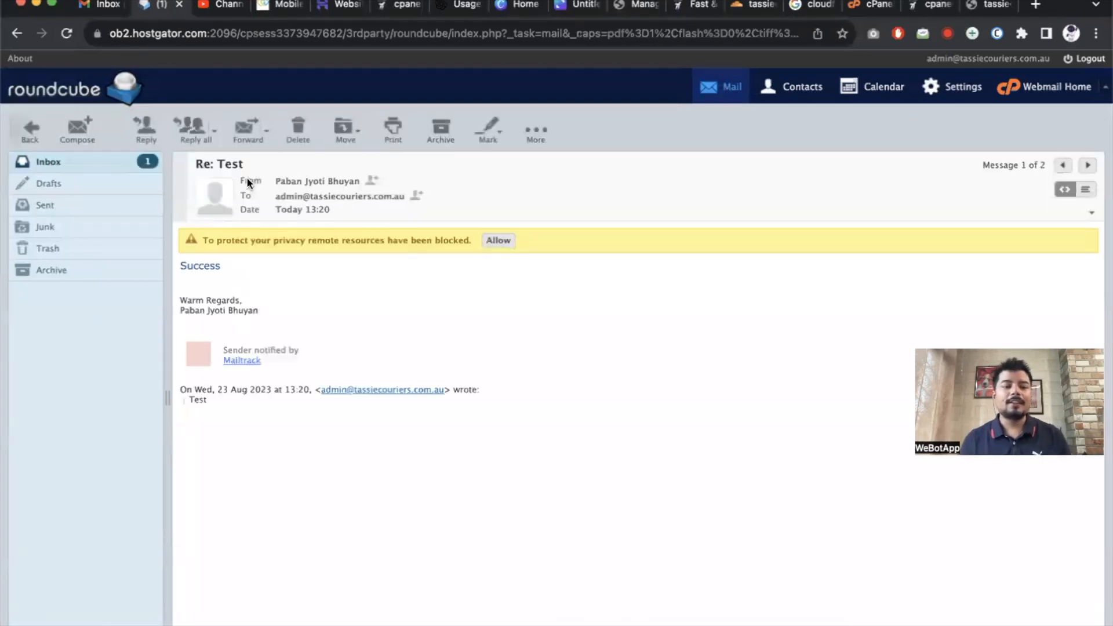
left_click_drag(180, 266, 353, 273)
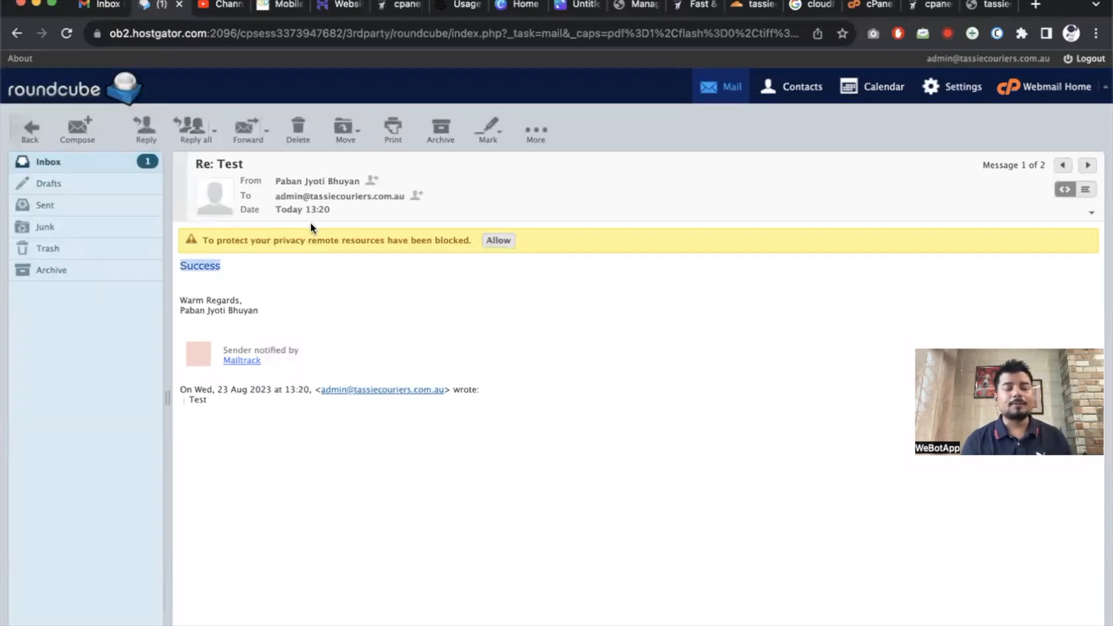
left_click(107, 6)
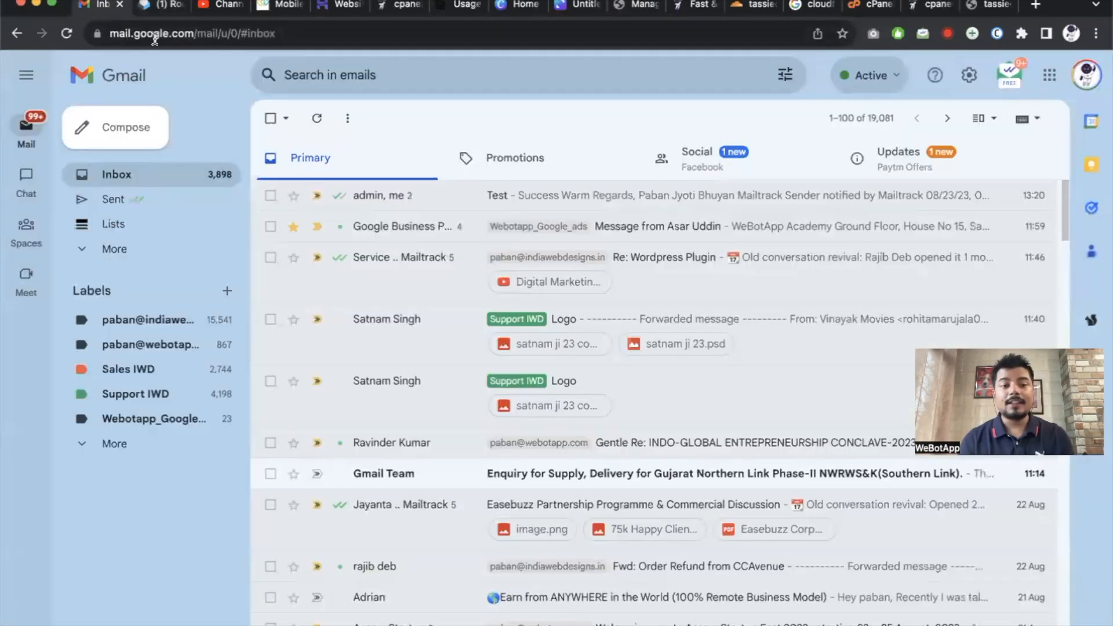
left_click(445, 197)
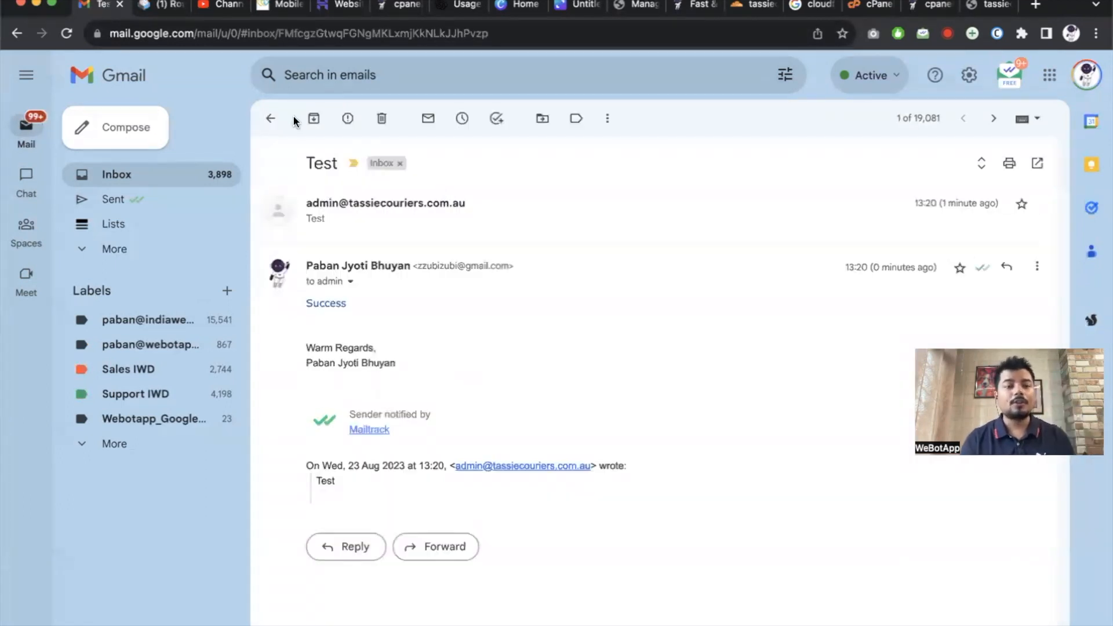
left_click(271, 118)
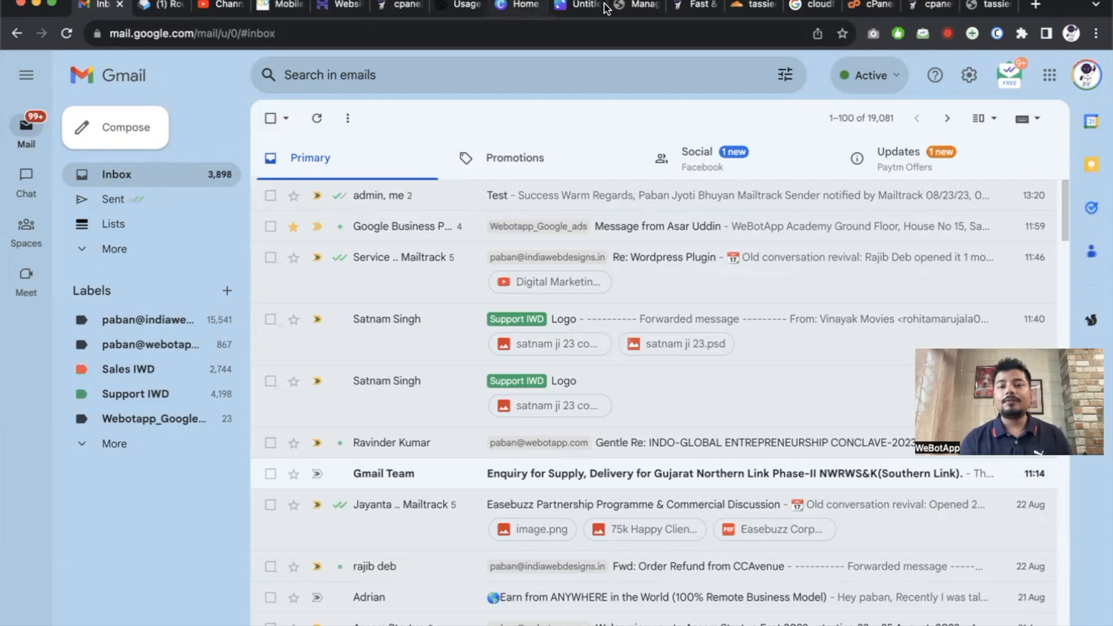
Open Cloudflare's DNS records for tassiecouriers.com.au and locate the root record.
left_click(928, 4)
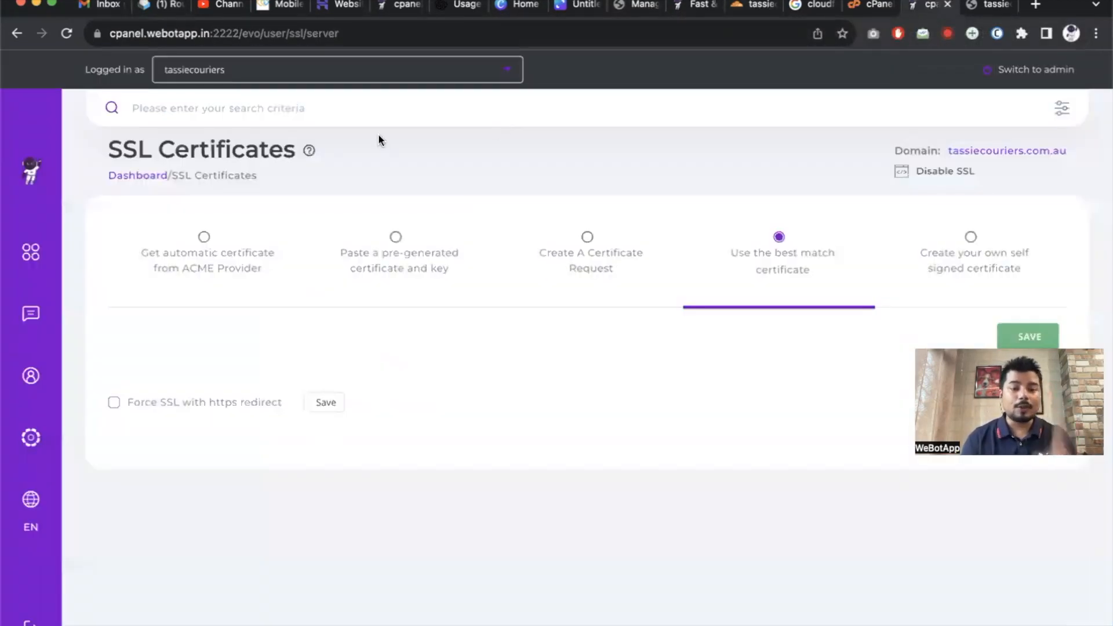
left_click(749, 4)
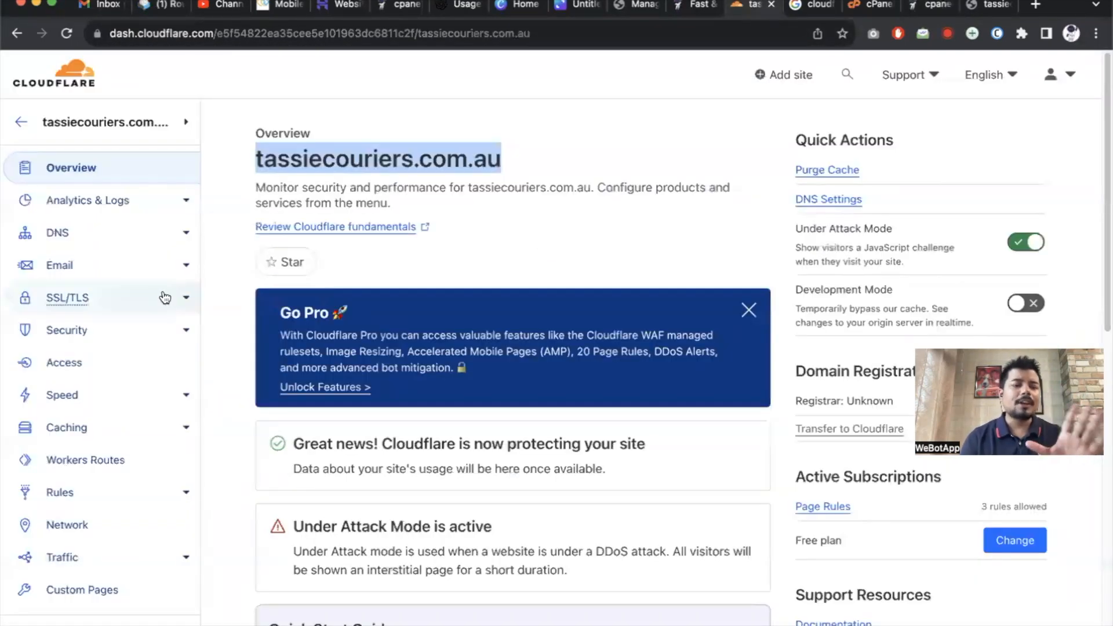
left_click(81, 237)
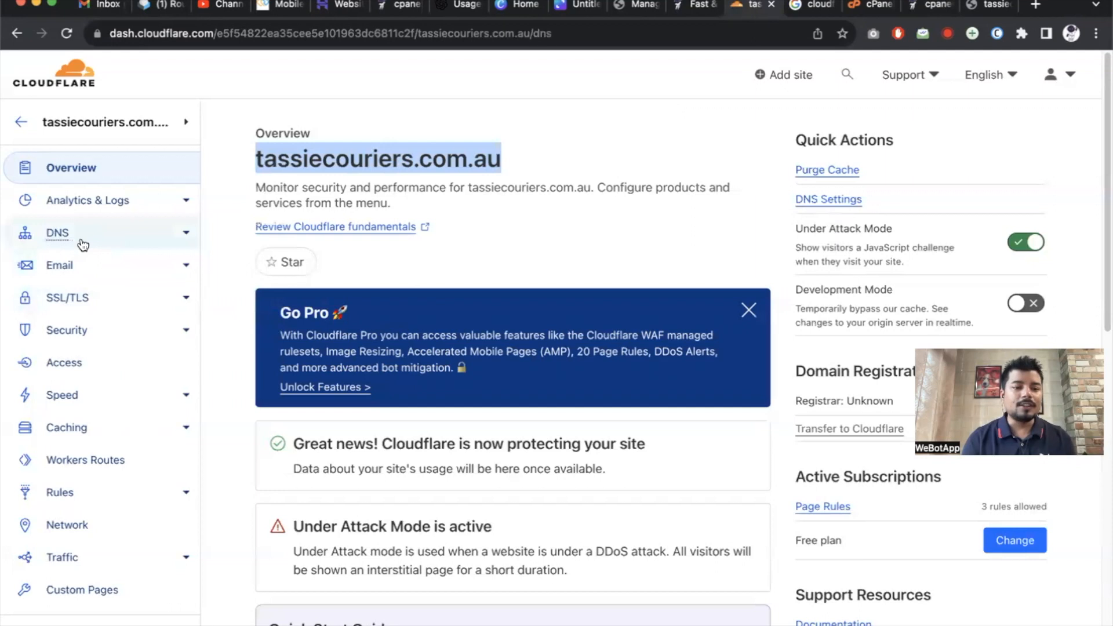
scroll(578, 450, "down", 5)
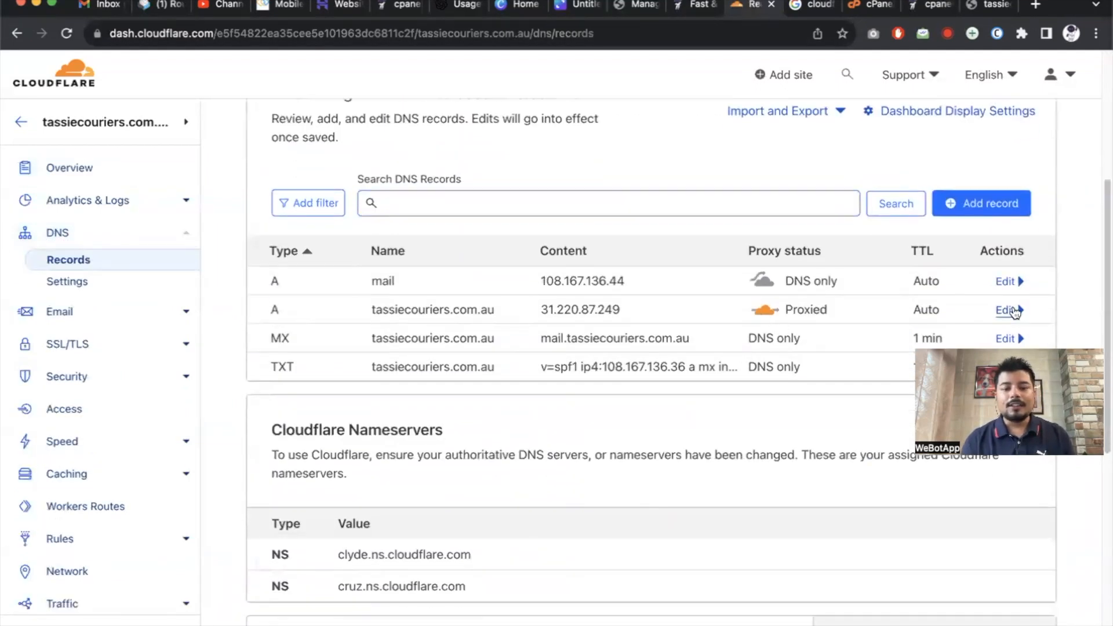
left_click_drag(371, 316, 512, 317)
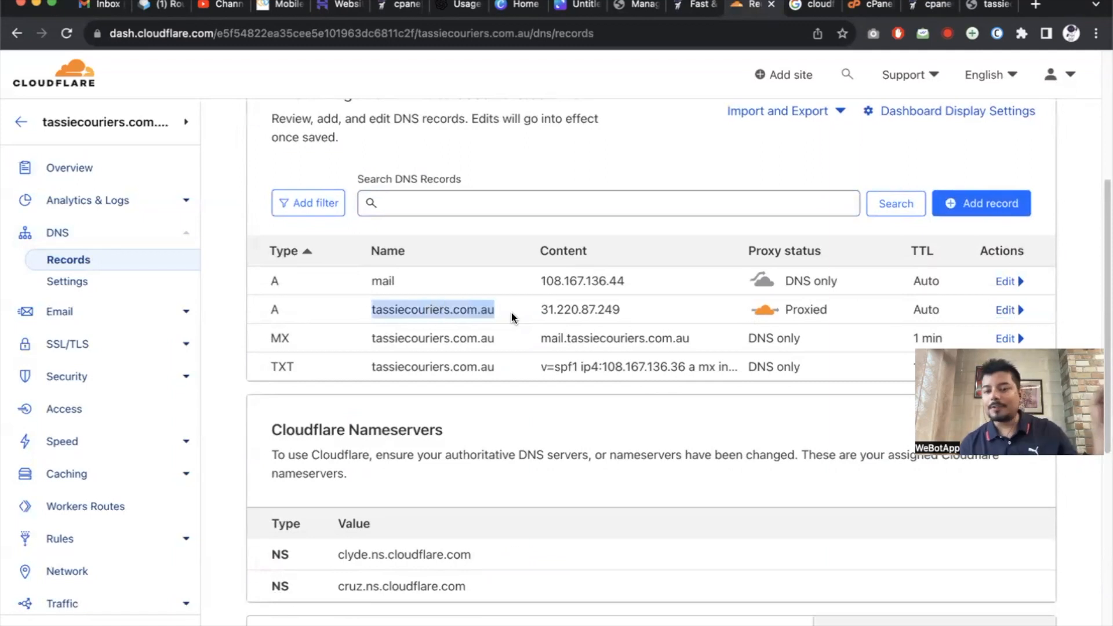
Edit the root A record, switching its proxy status to DNS only and back to Proxied.
left_click(1006, 309)
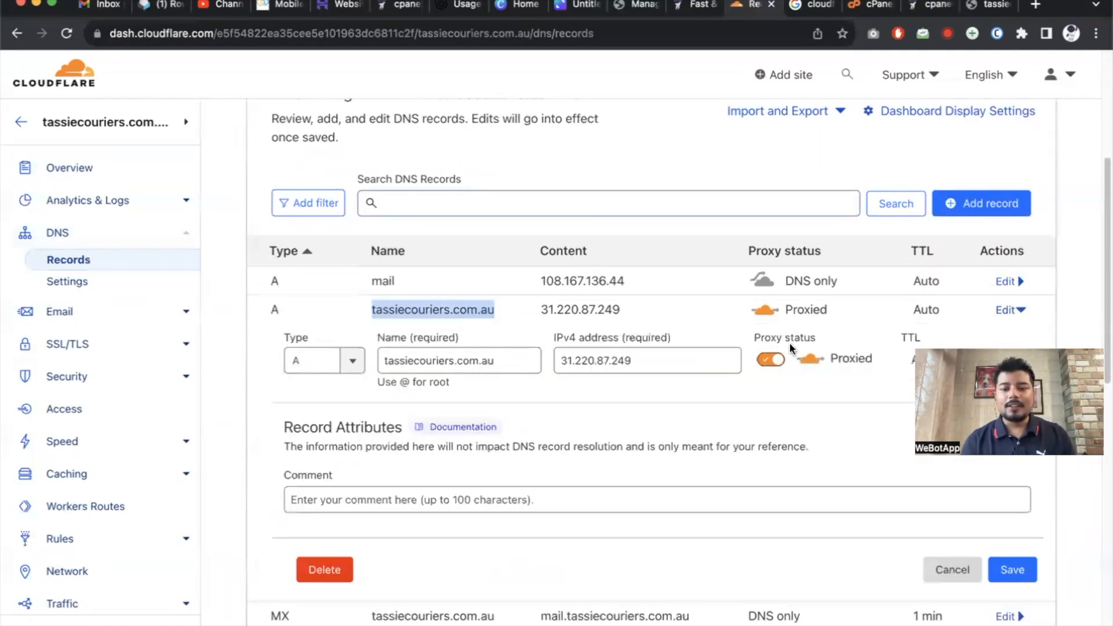
left_click(769, 361)
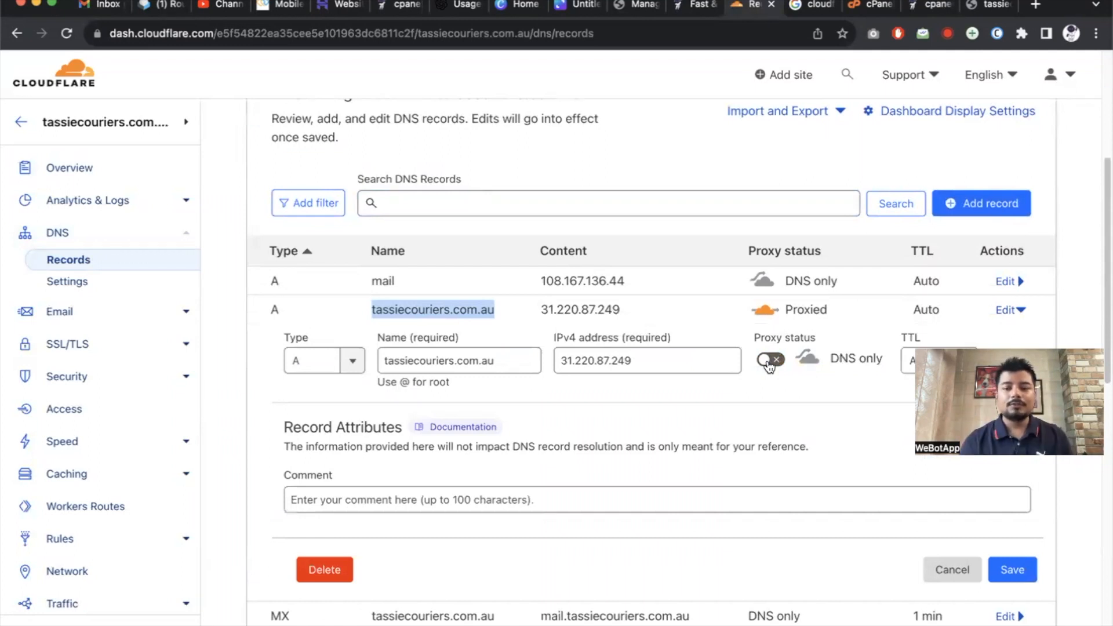
scroll(769, 366, "down", 3)
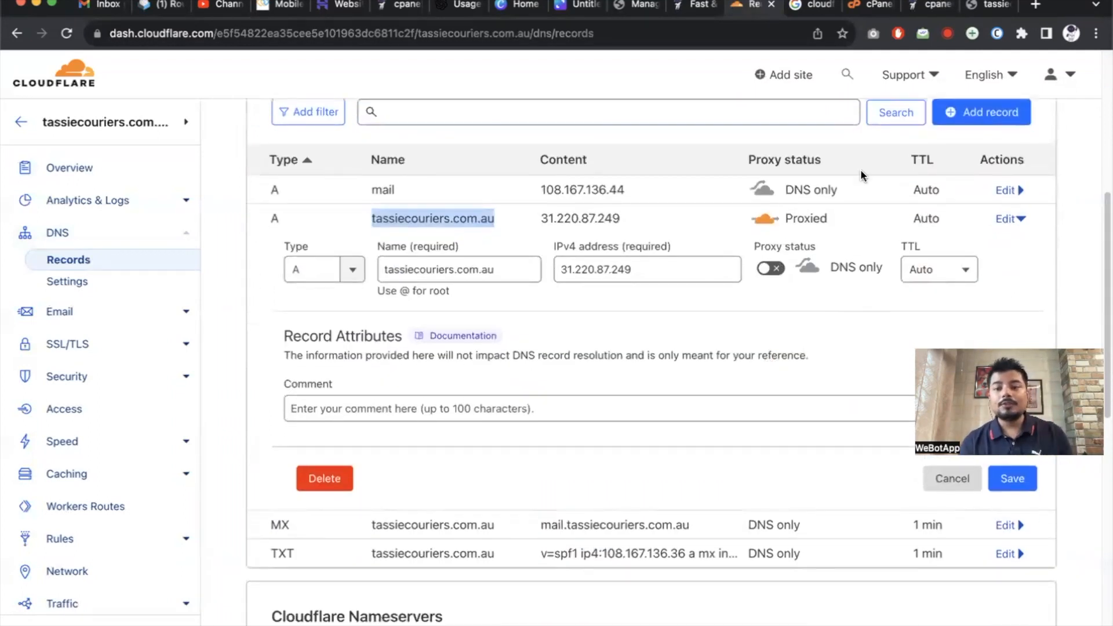
left_click(926, 5)
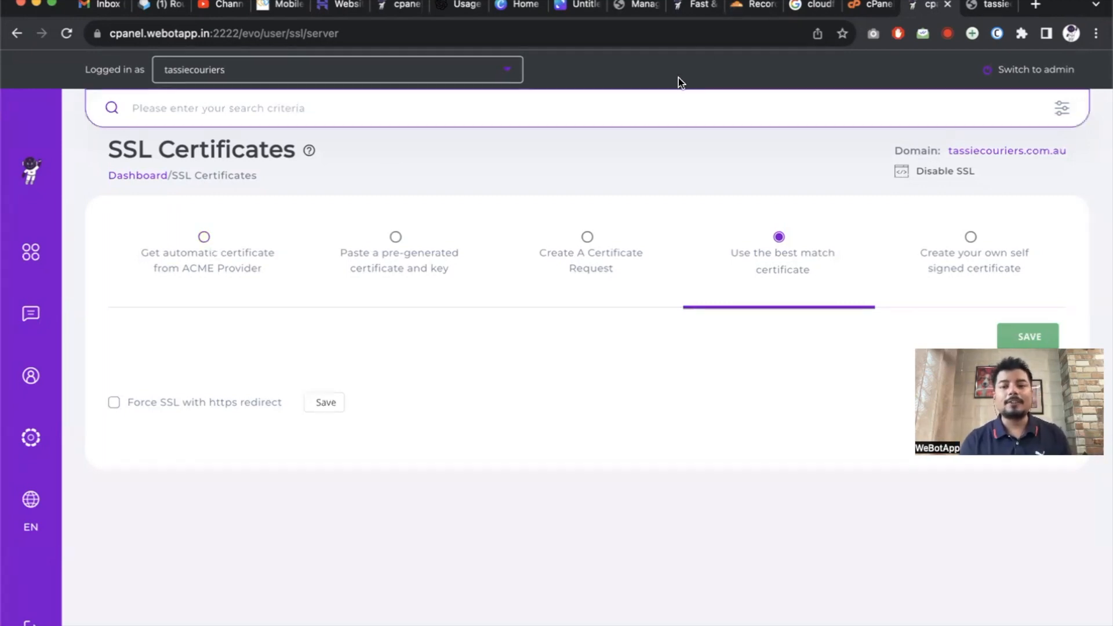
left_click(732, 8)
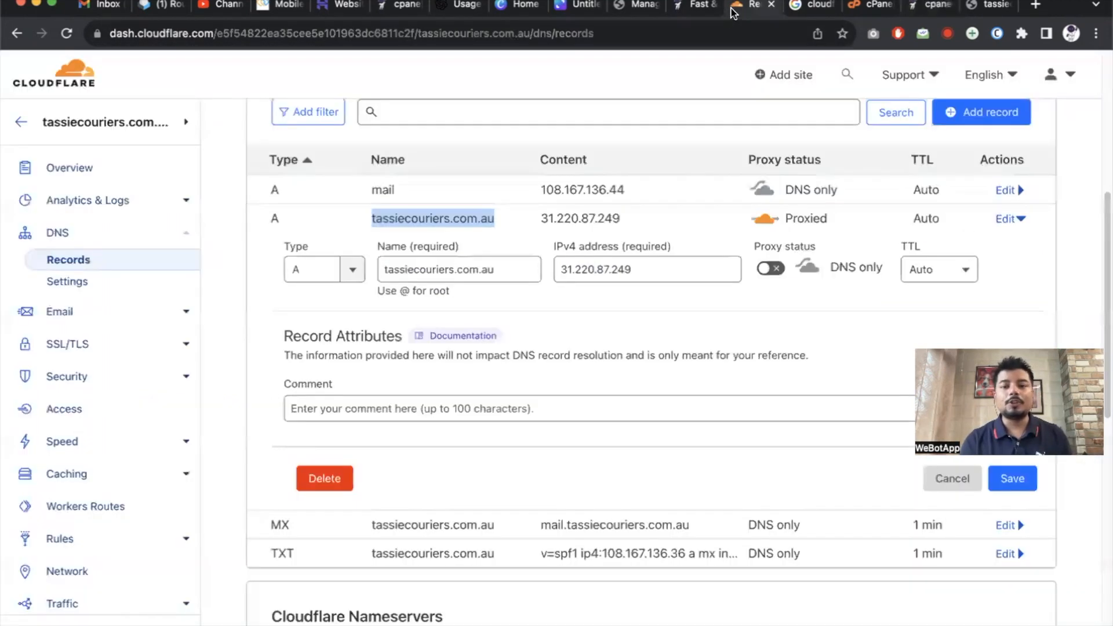
left_click(778, 276)
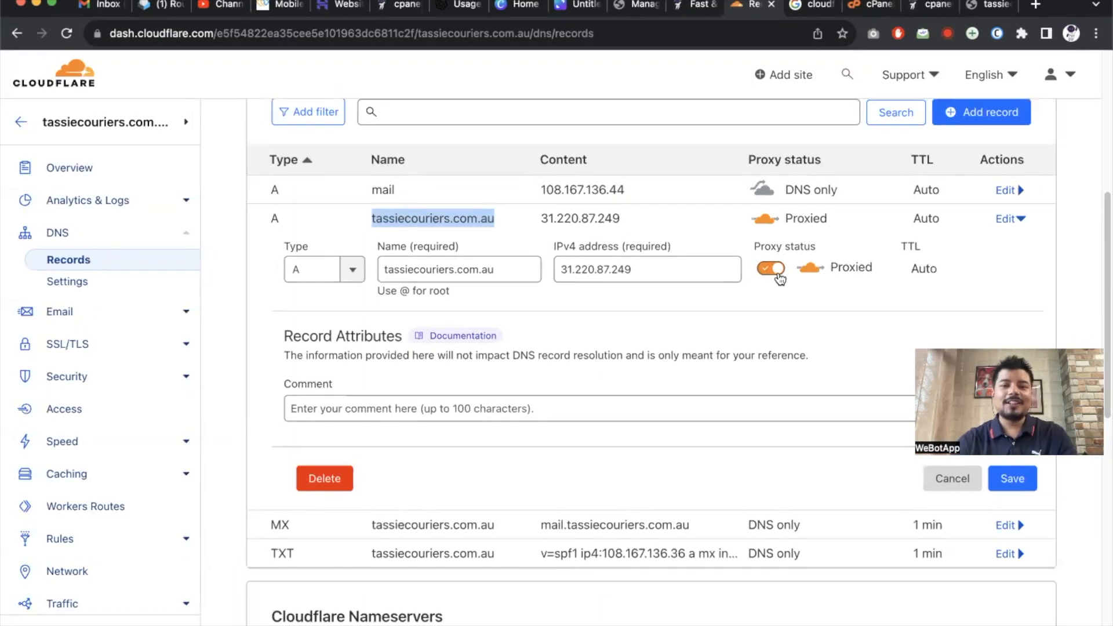